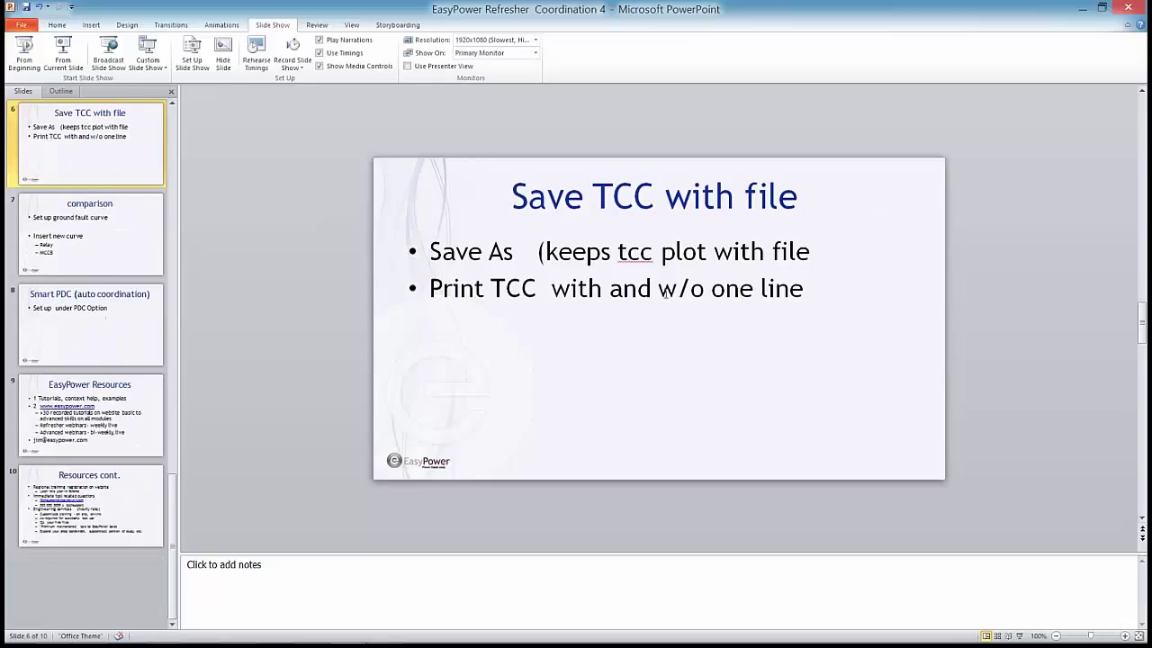
Step: Minimize the PowerPoint slide show window to reveal the desktop
key(super+Down)
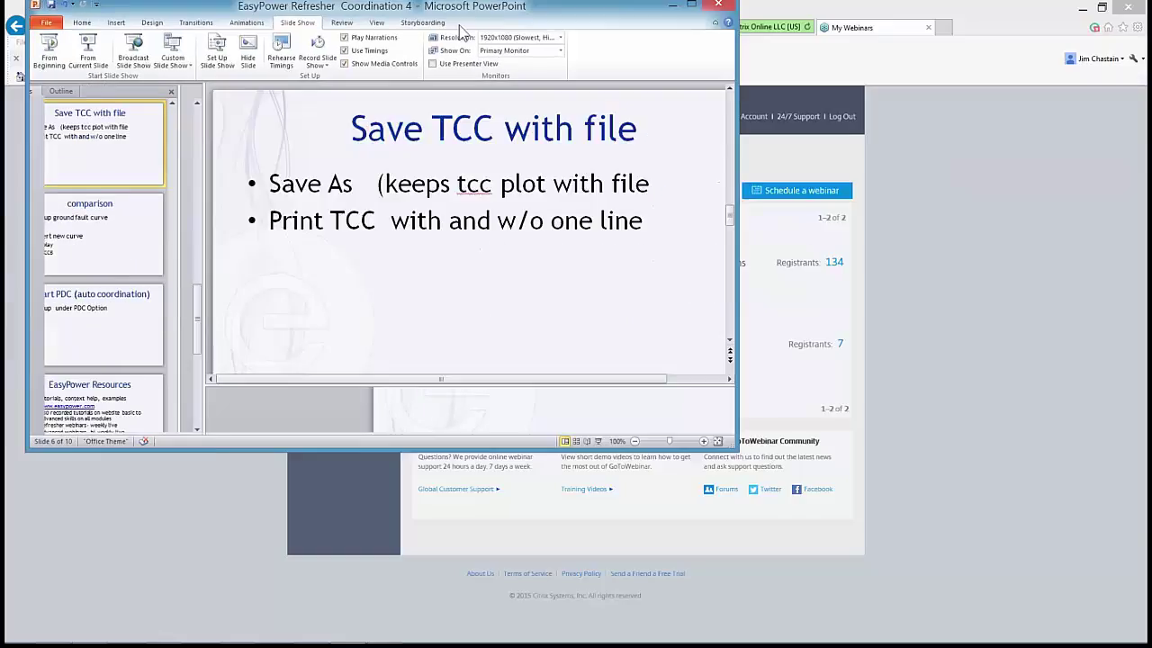
Step: Bring EasyPower's TCC4 one-line to the front and pan it to show UTIL-1
click(1083, 8)
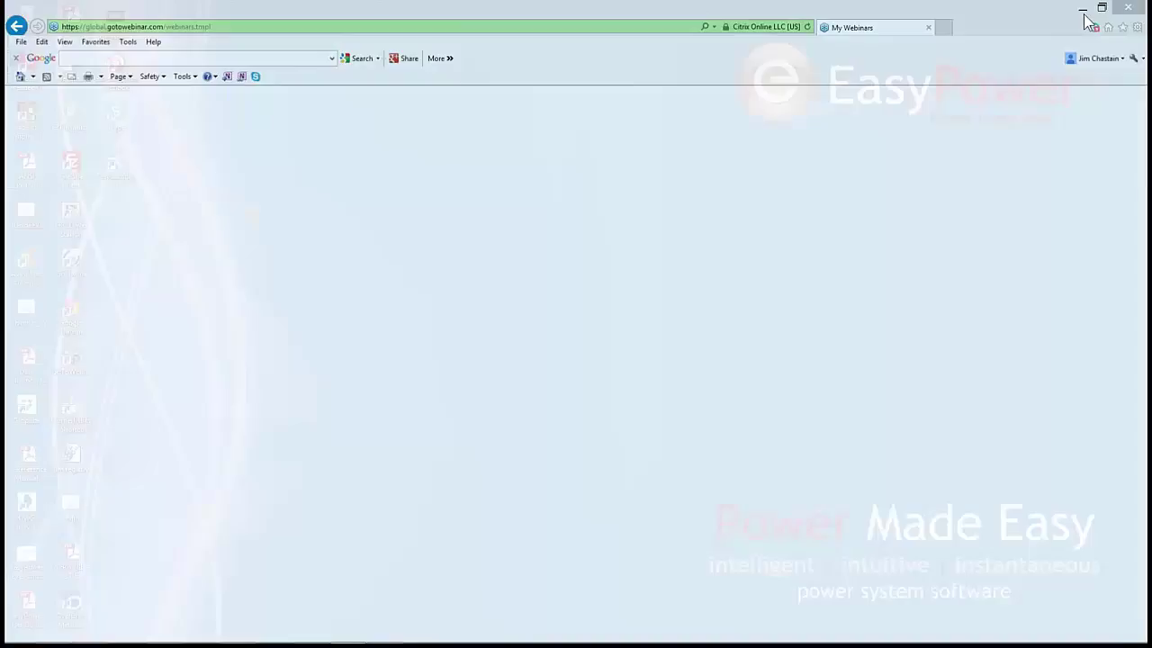
mouse_move(393, 641)
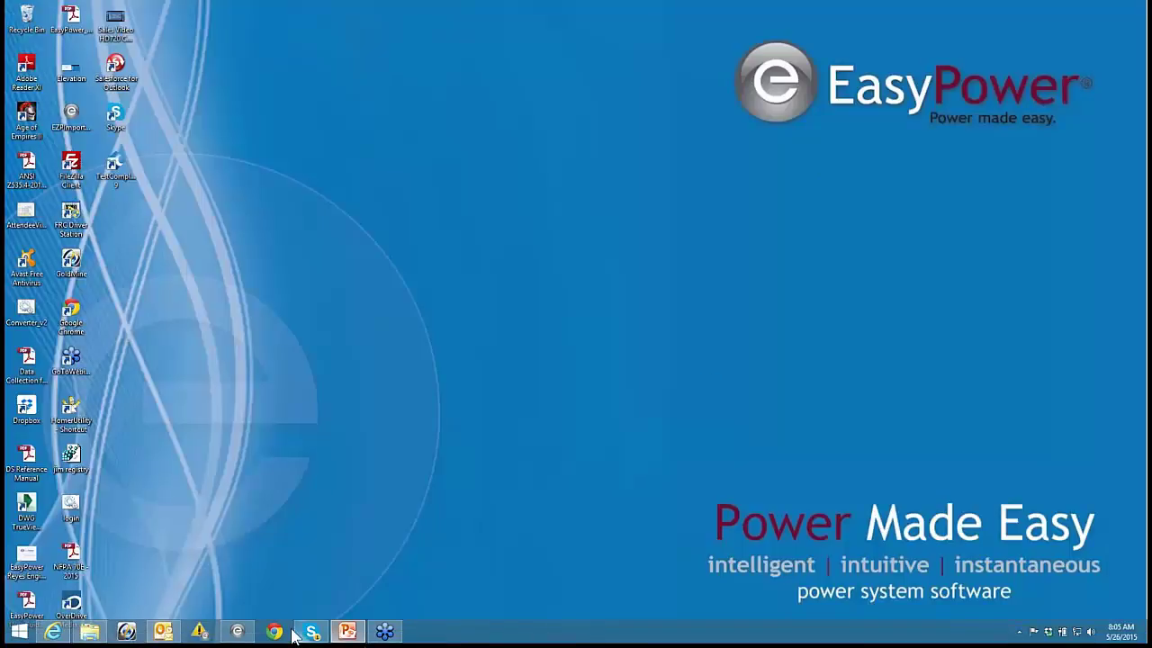
click(238, 631)
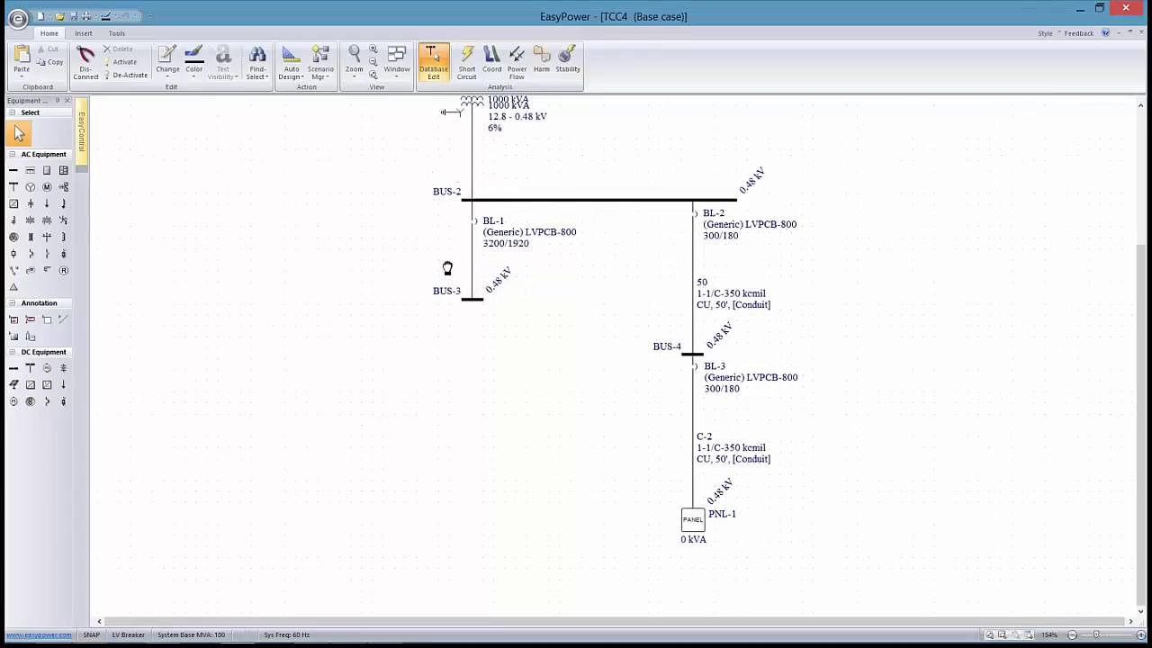
scroll(446, 265, up, 3)
drag(445, 337, 439, 392)
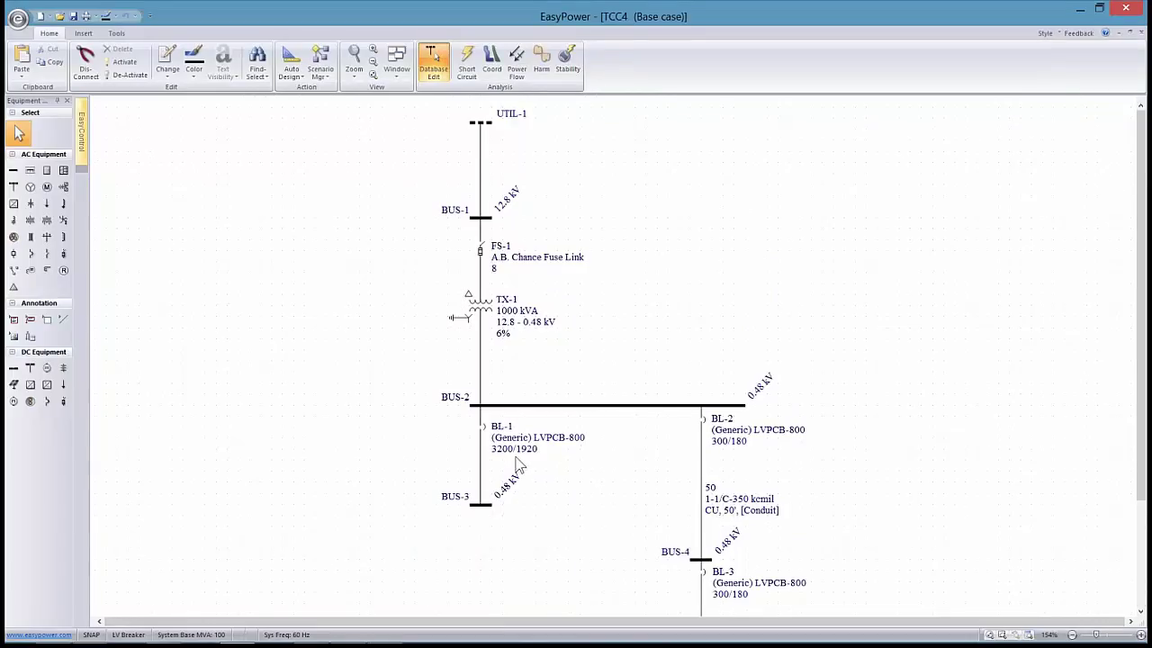
drag(517, 464, 566, 451)
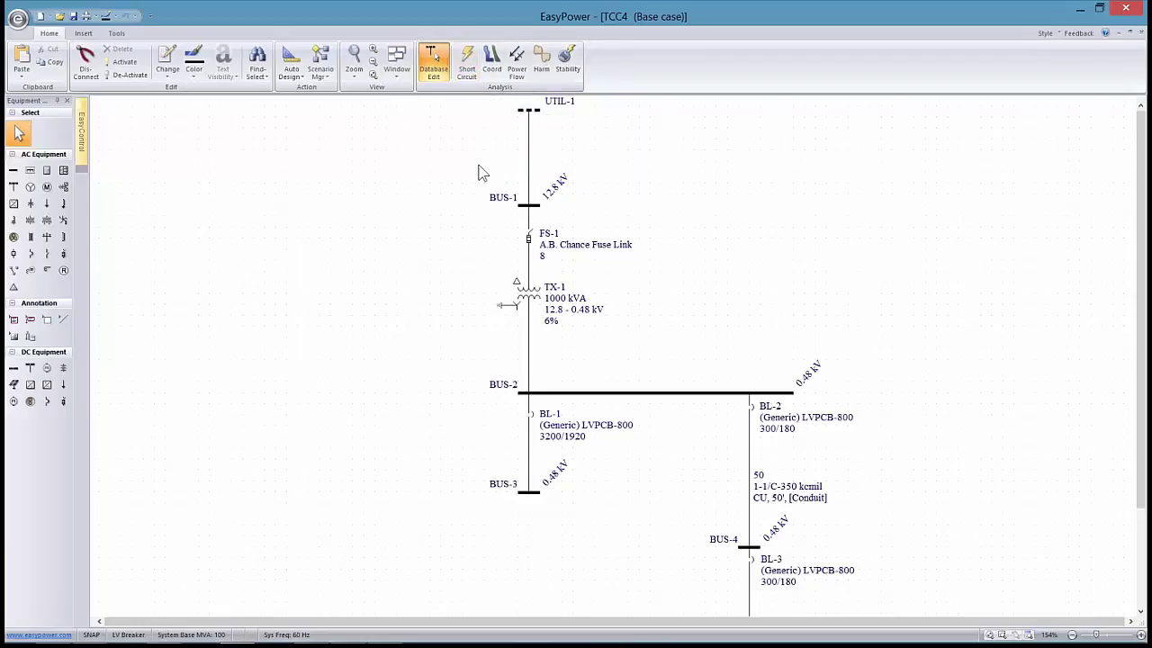
Step: In Short Circuit mode, fault all buses and tile the Arc Flash Hazard Report below the one-line
click(466, 63)
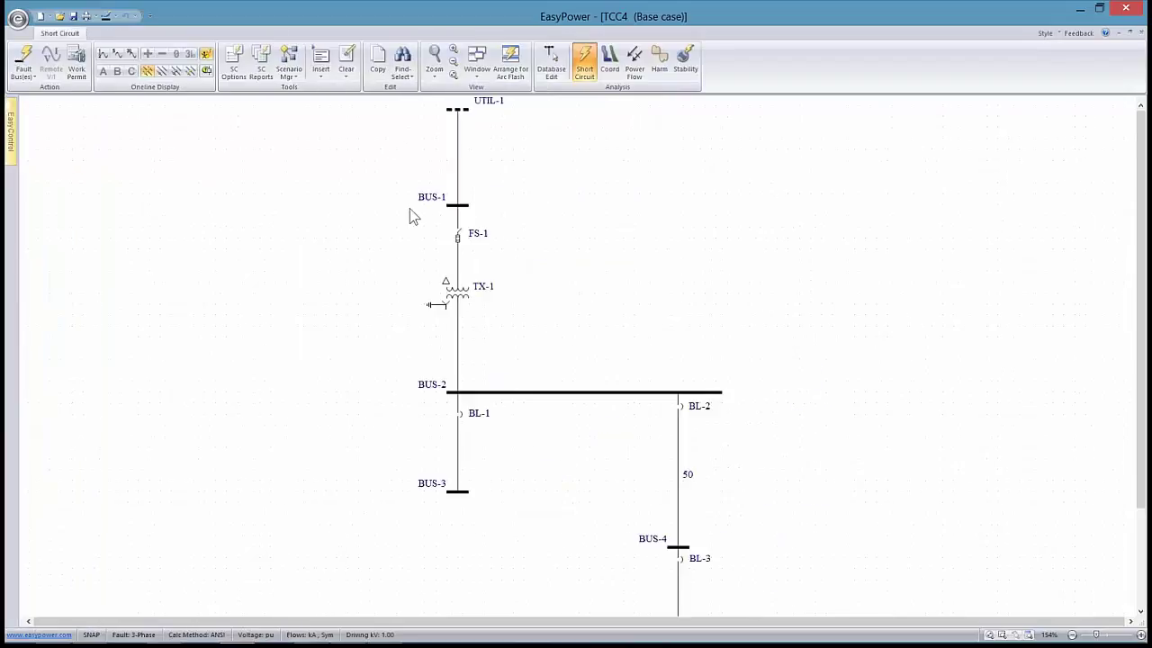
click(23, 63)
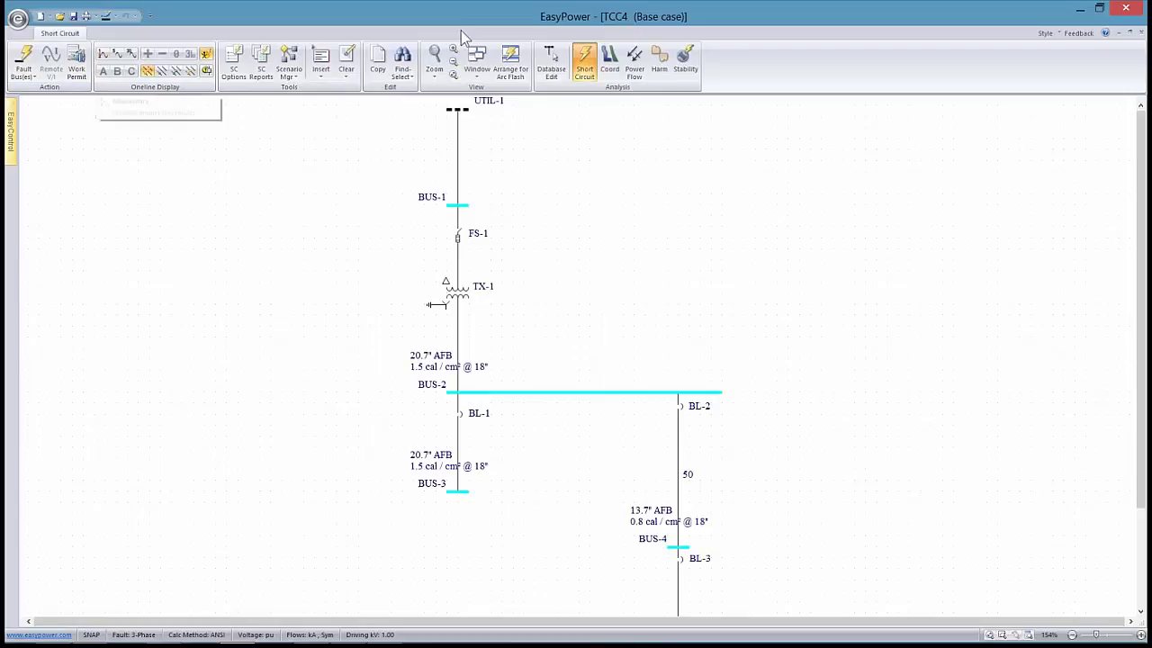
click(510, 60)
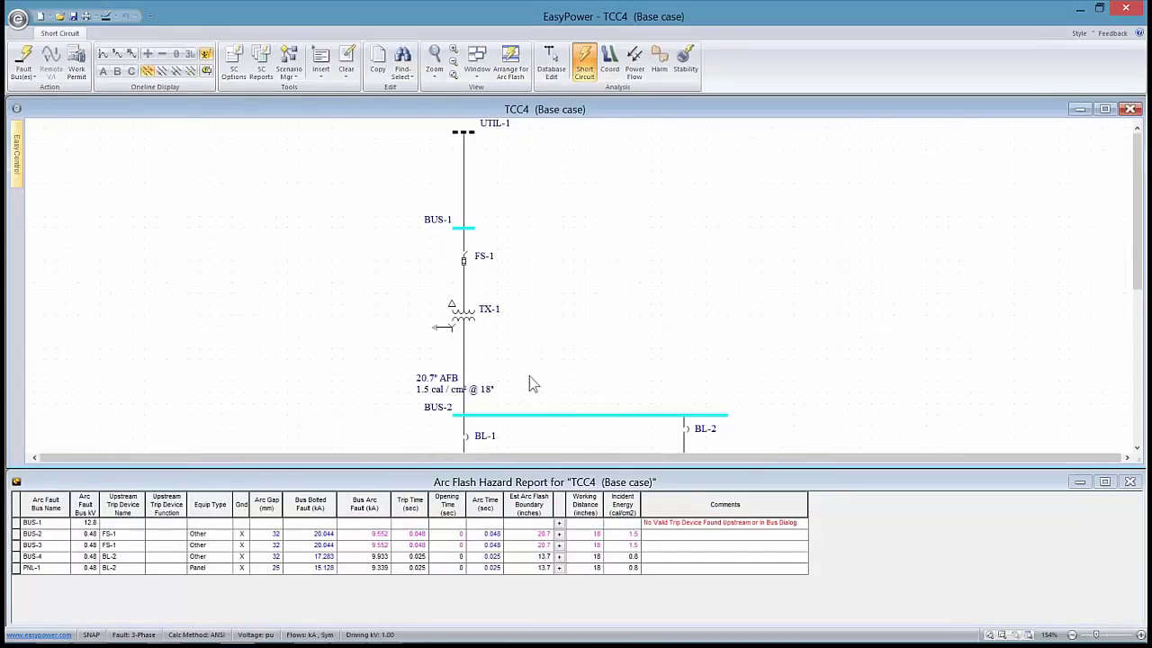
Step: Scroll the one-line to compare arc-flash labels with the report's BUS-2 and BUS-3 results
scroll(531, 384, down, 3)
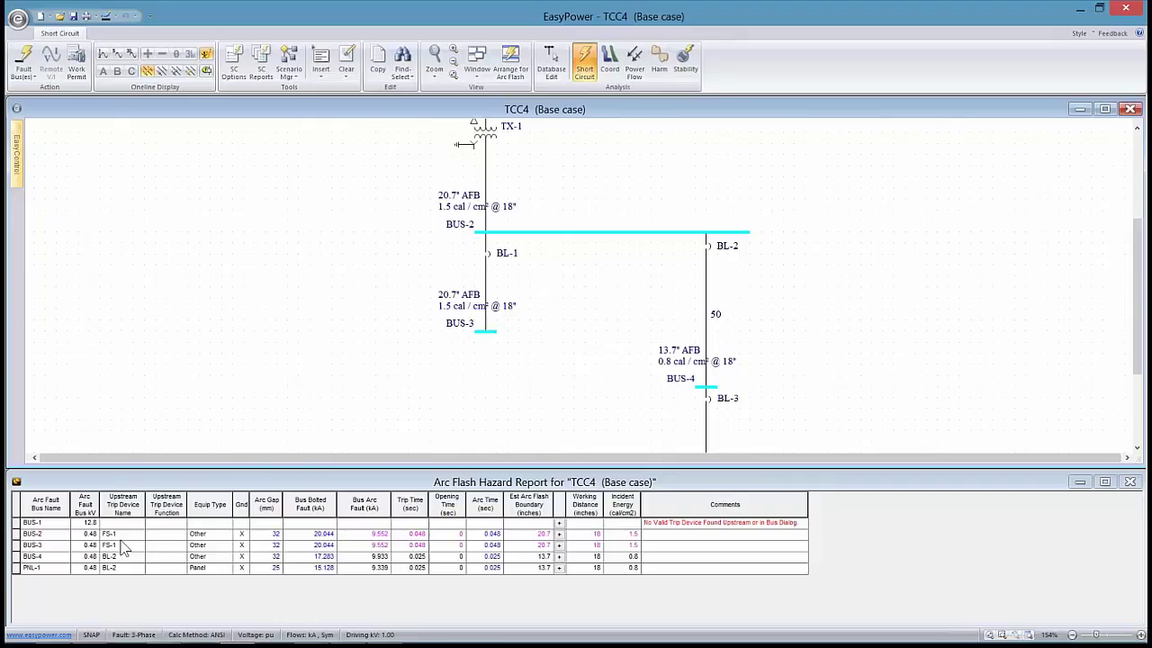
scroll(487, 288, up, 1)
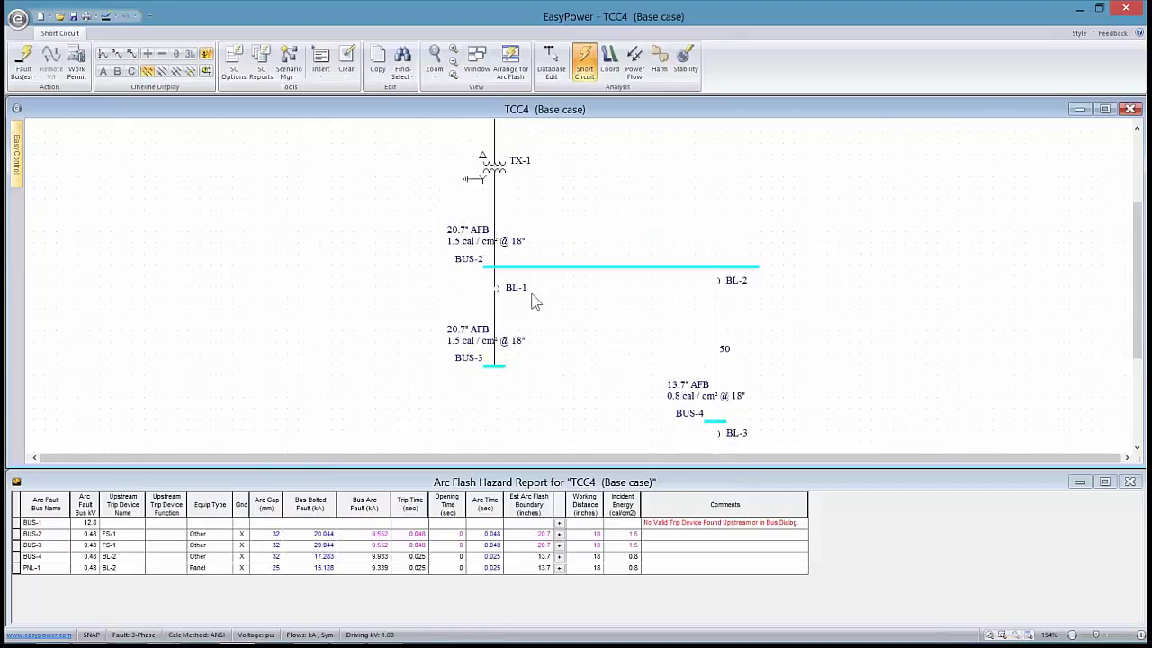
scroll(493, 236, up, 2)
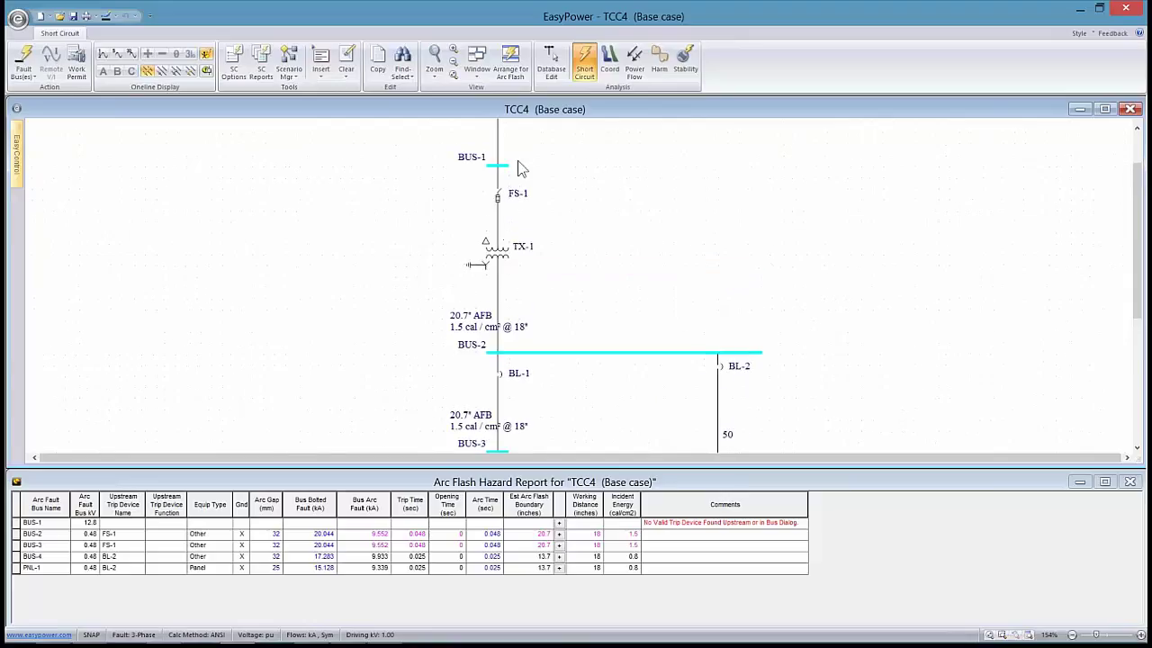
scroll(502, 332, down, 1)
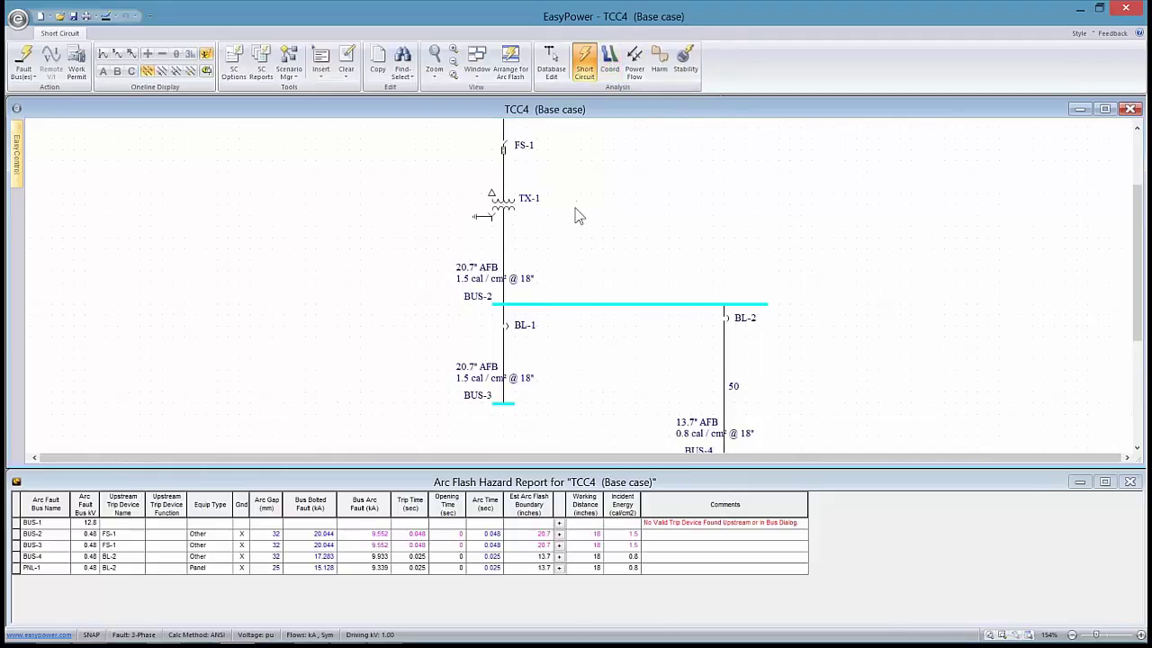
Step: Plot a TCC for the FS-1, TX-1 and BL-1 branch below BUS-1
click(1104, 109)
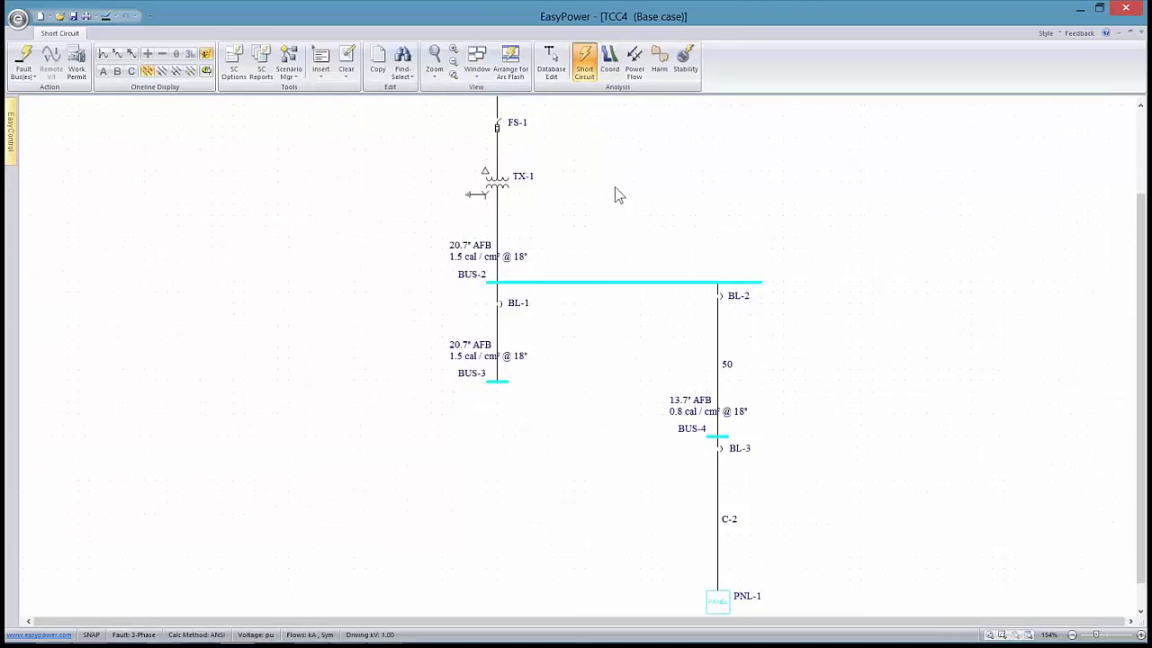
drag(614, 187, 627, 260)
drag(559, 490, 443, 162)
click(609, 63)
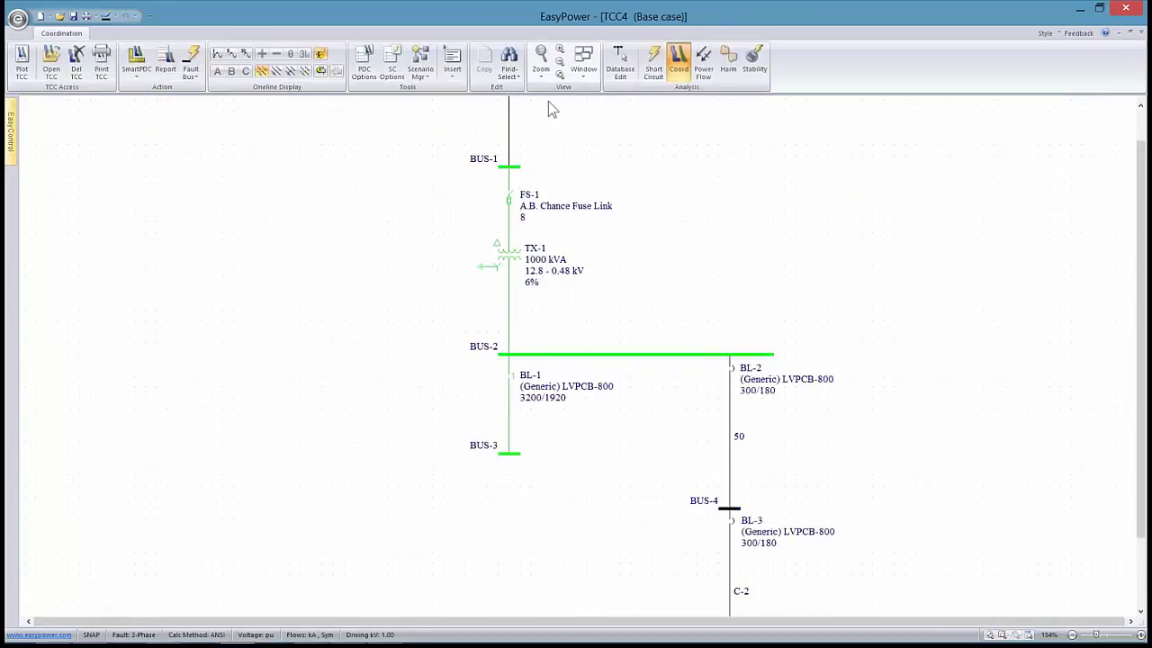
click(21, 63)
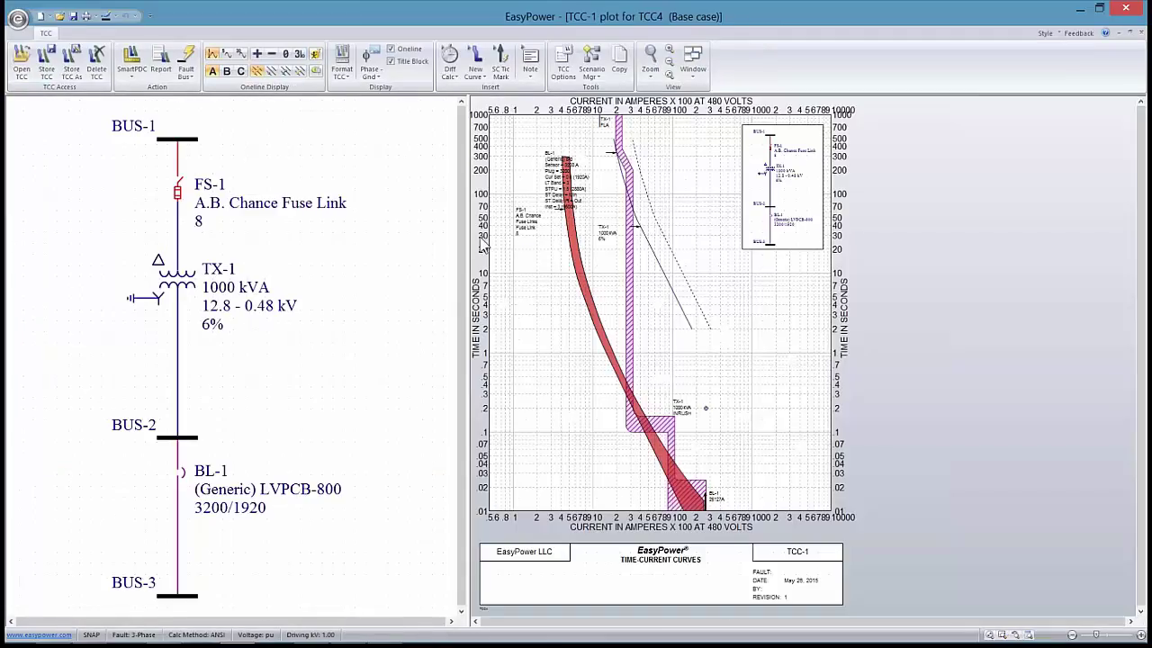
Step: Frame the plot from 200 to .003 s, move the BL-1 label, and fault BUS-3
drag(599, 349, 644, 248)
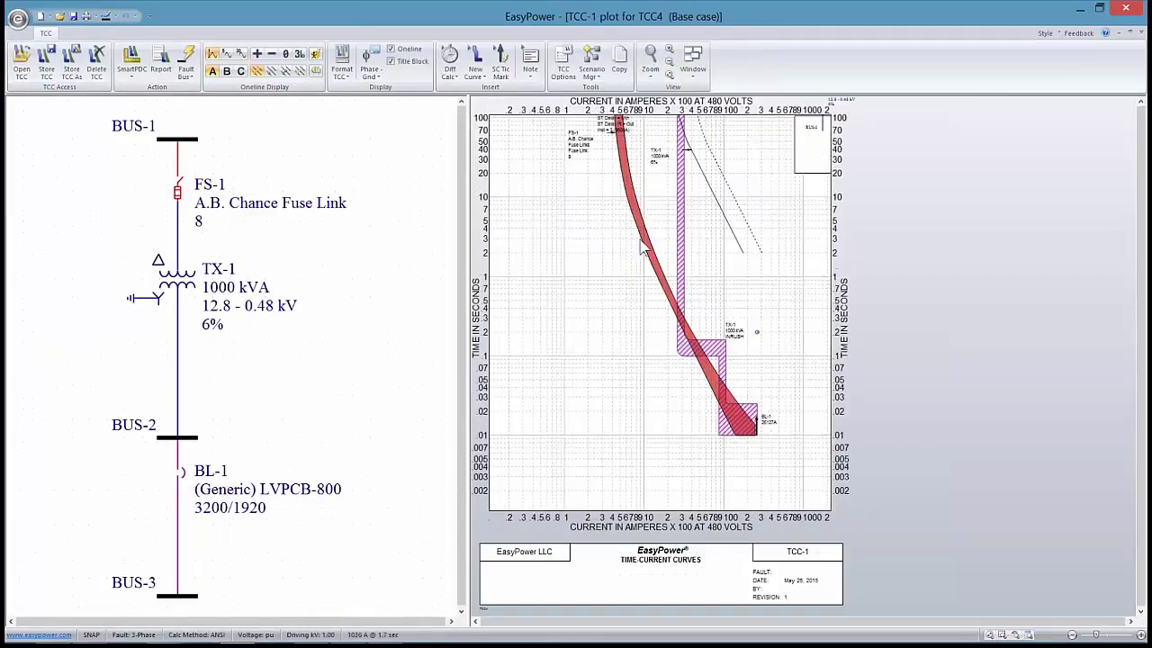
drag(616, 208, 640, 318)
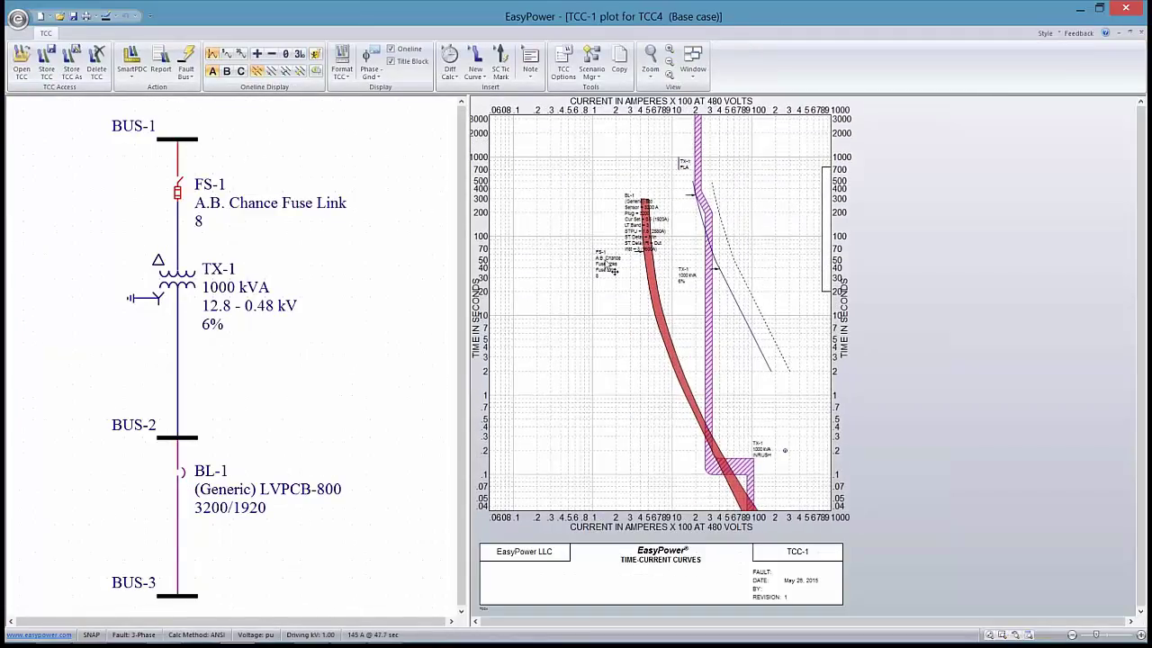
drag(636, 243, 558, 370)
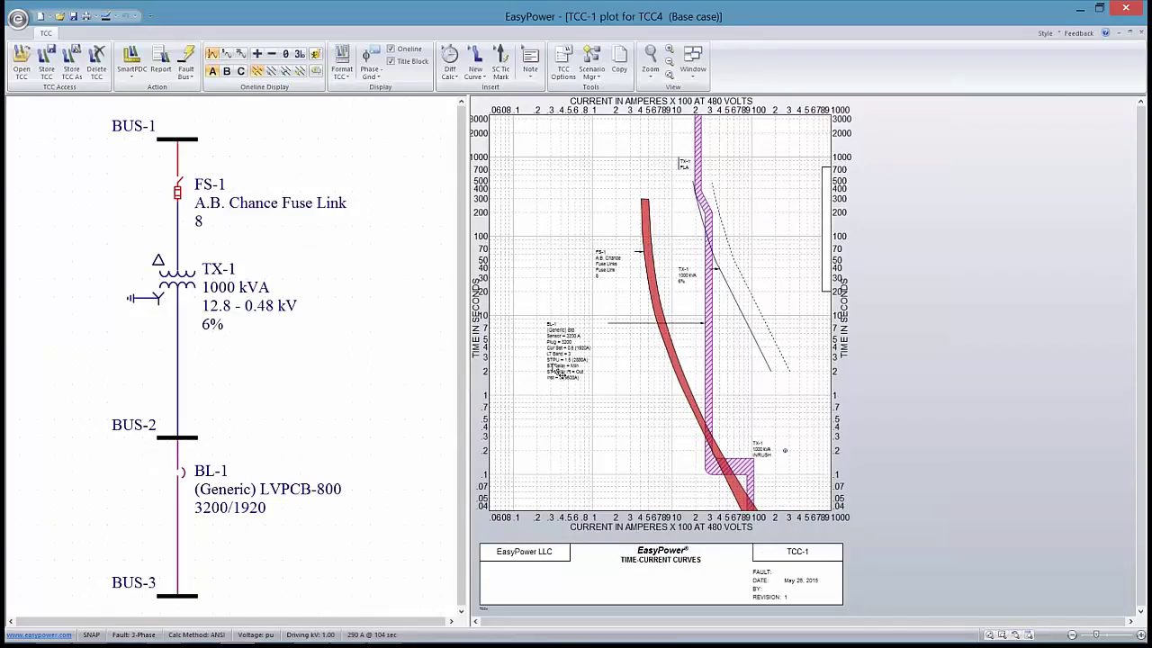
drag(668, 393, 626, 256)
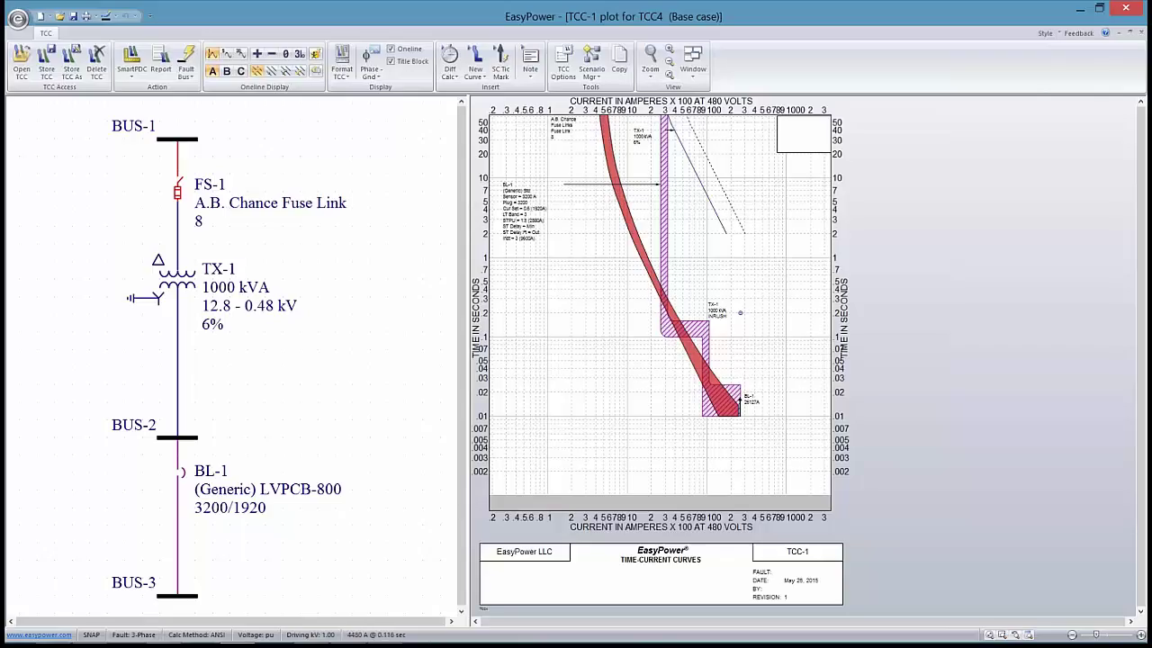
drag(551, 258, 563, 334)
scroll(355, 381, down, 3)
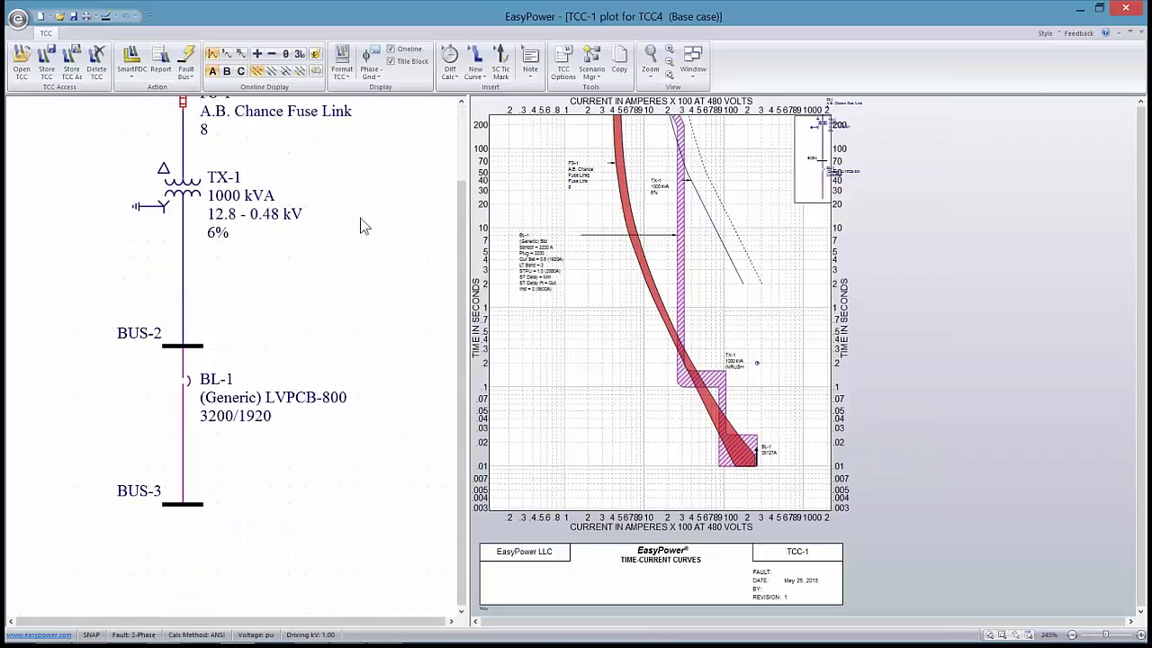
click(188, 505)
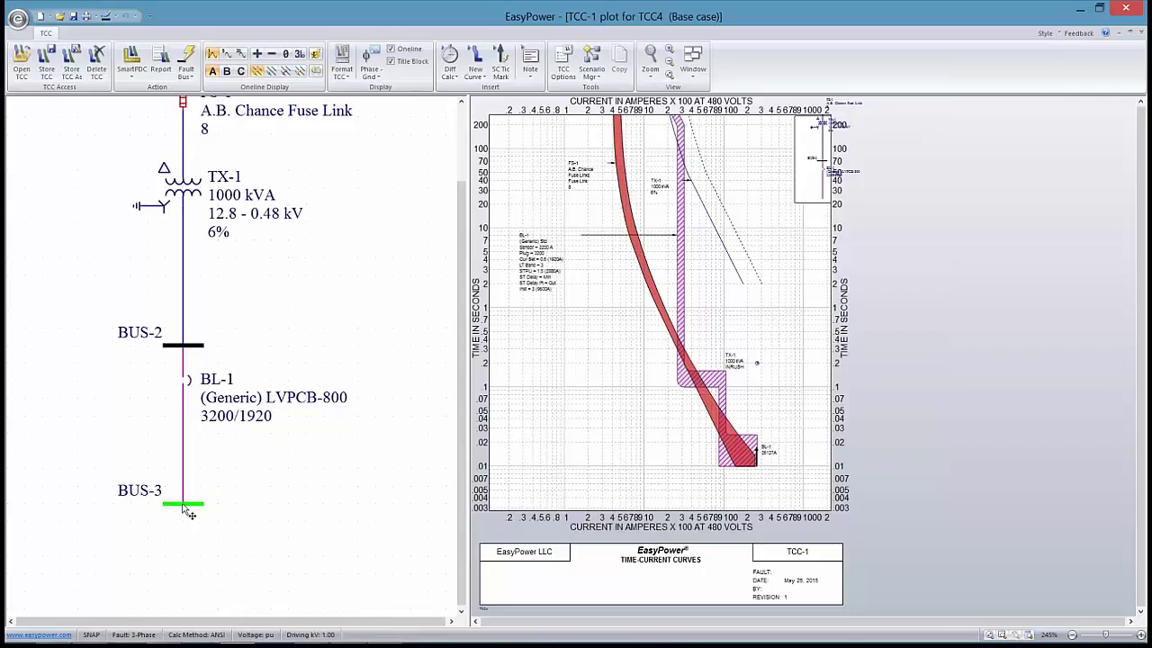
click(186, 59)
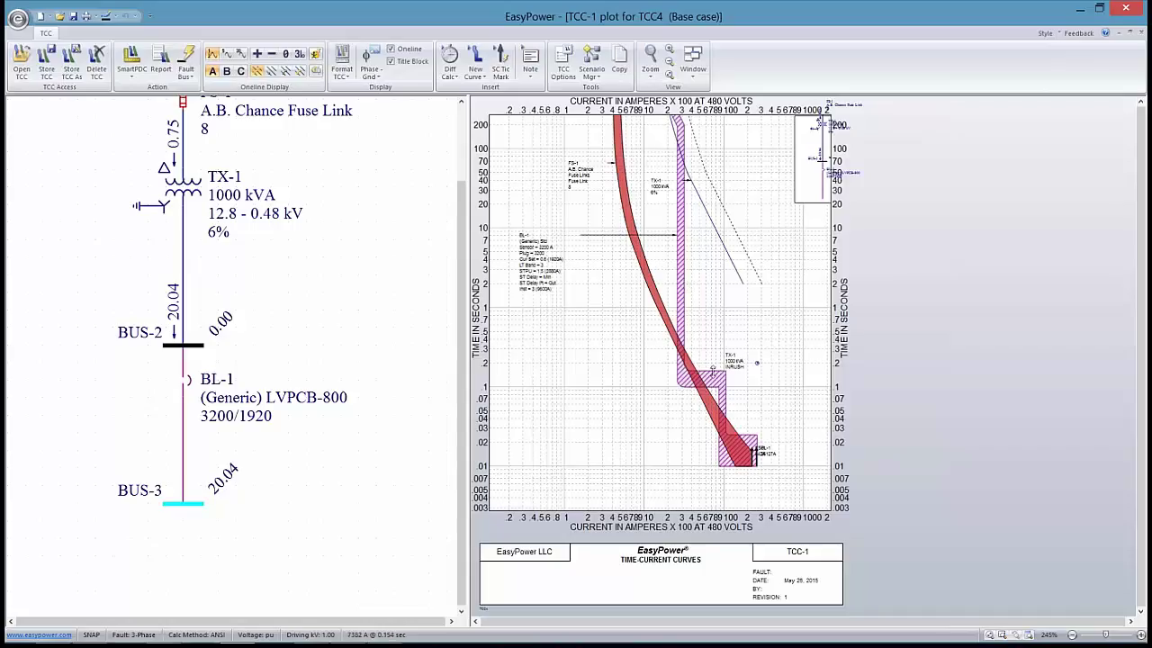
Step: Add an 85% arcing-current tick mark (358A) to FS-1 after TX-1 rejects one
right_click(716, 381)
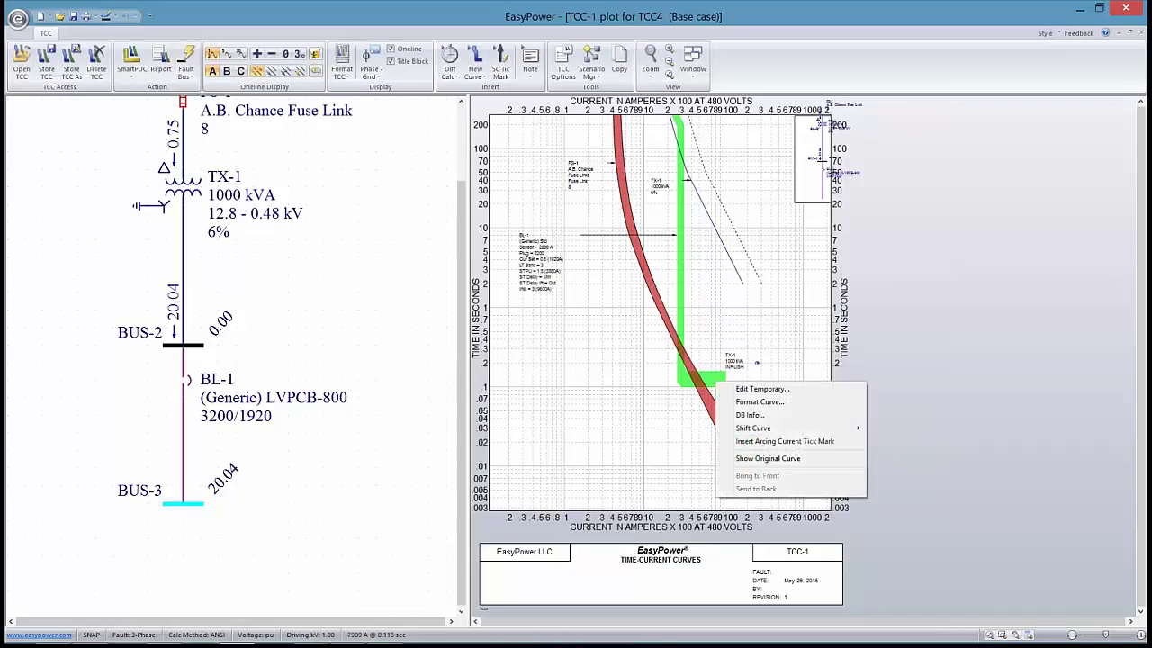
click(776, 442)
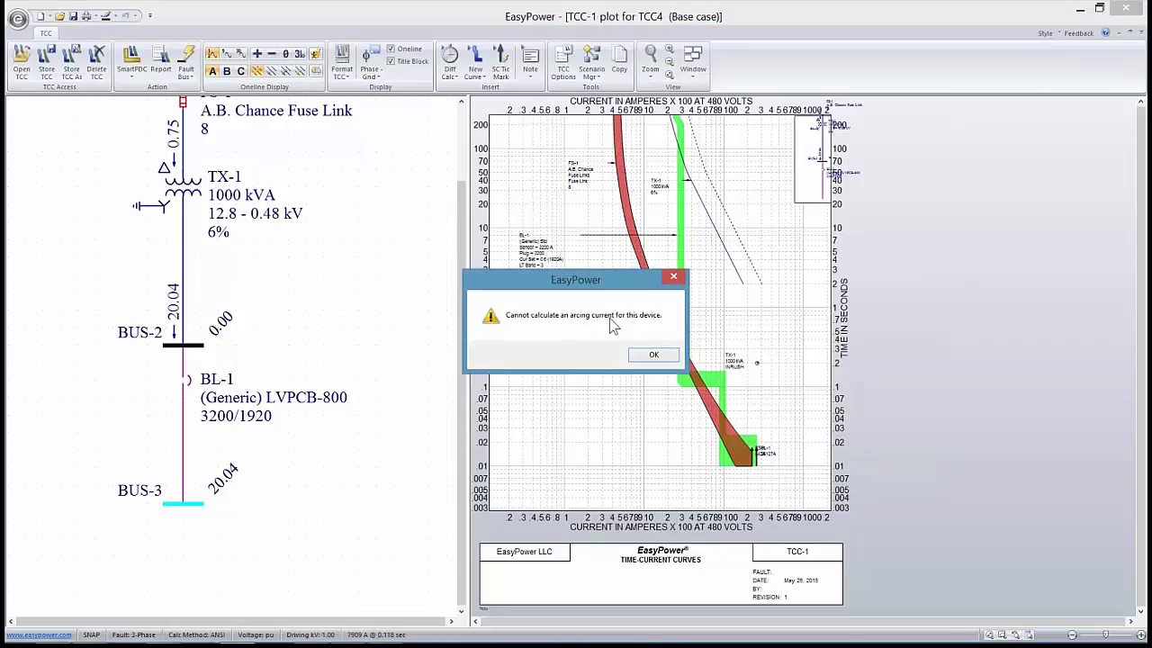
click(650, 356)
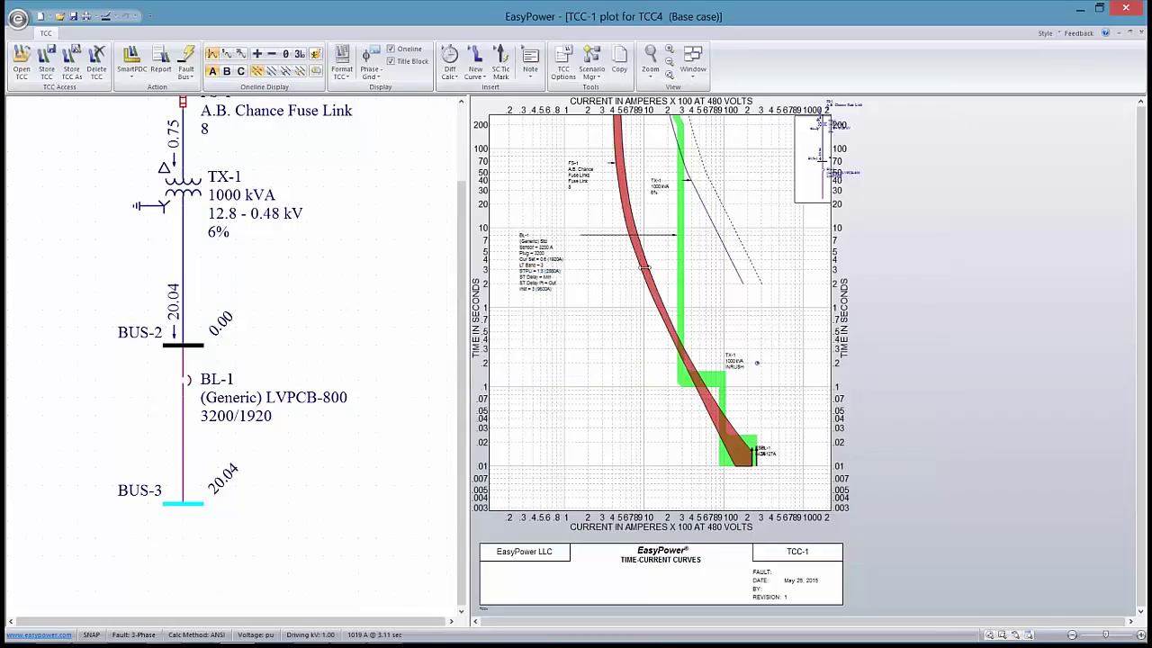
mouse_move(644, 267)
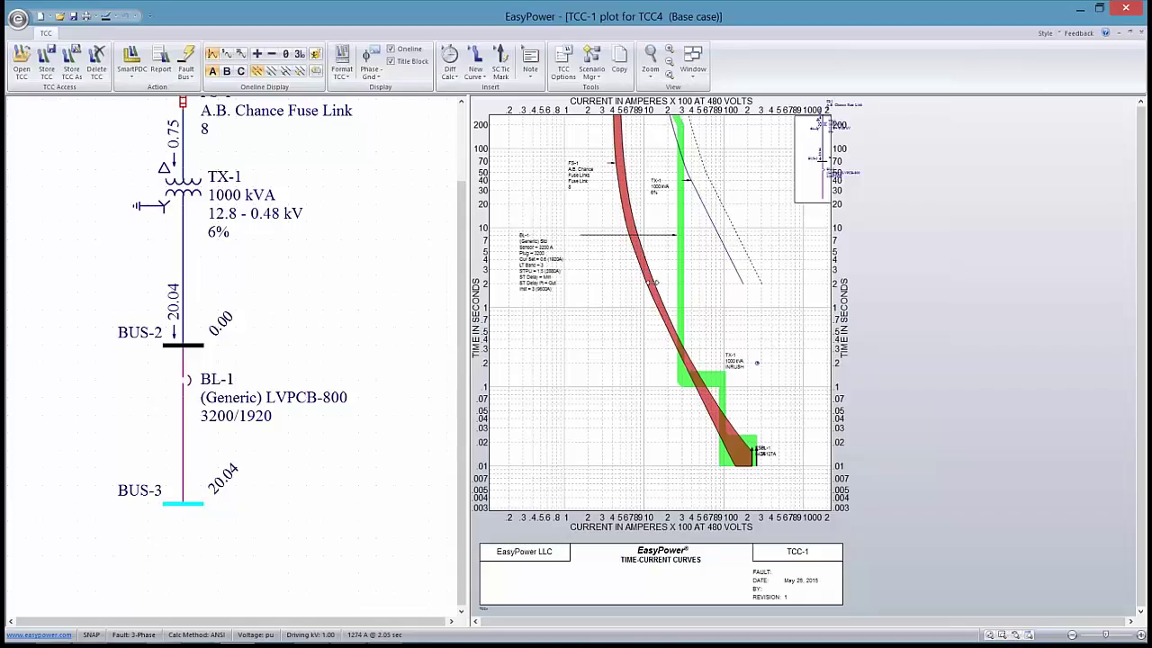
right_click(651, 283)
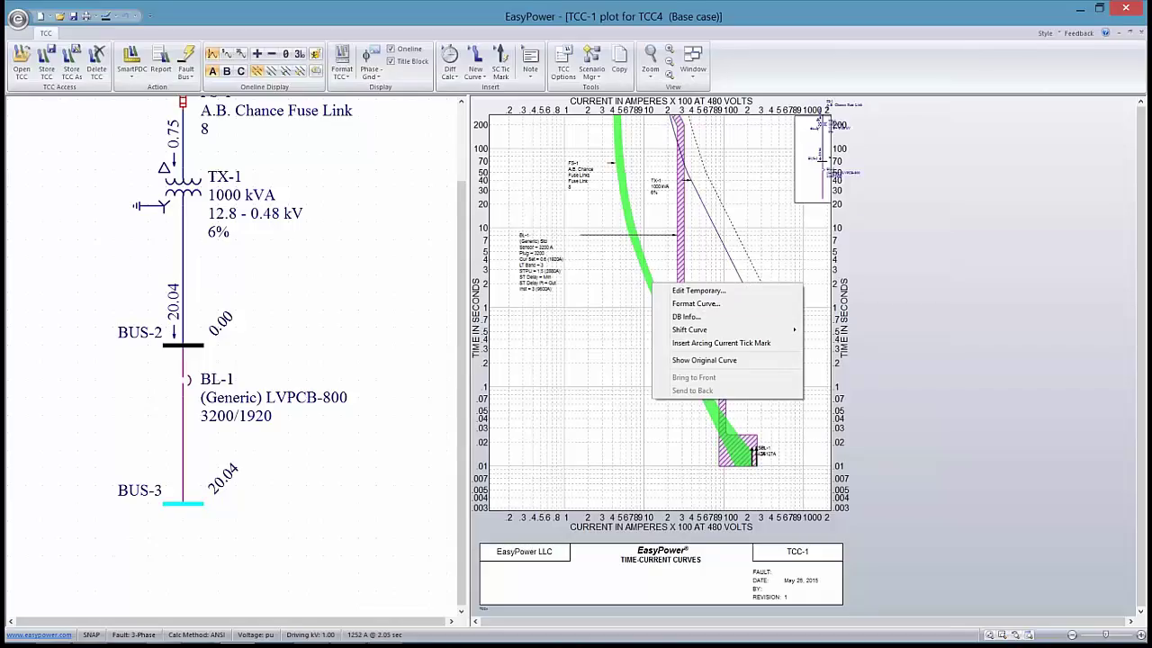
click(695, 343)
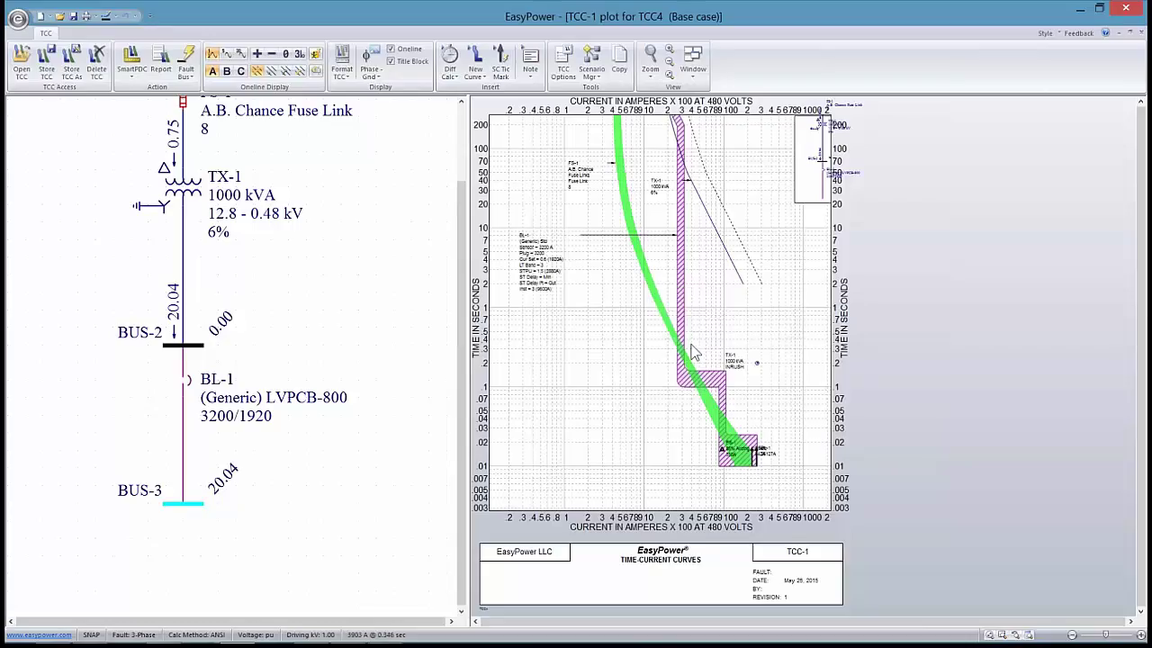
Step: Move the FS-1 358A arcing-current label lower on the plot
scroll(598, 279, up, 3)
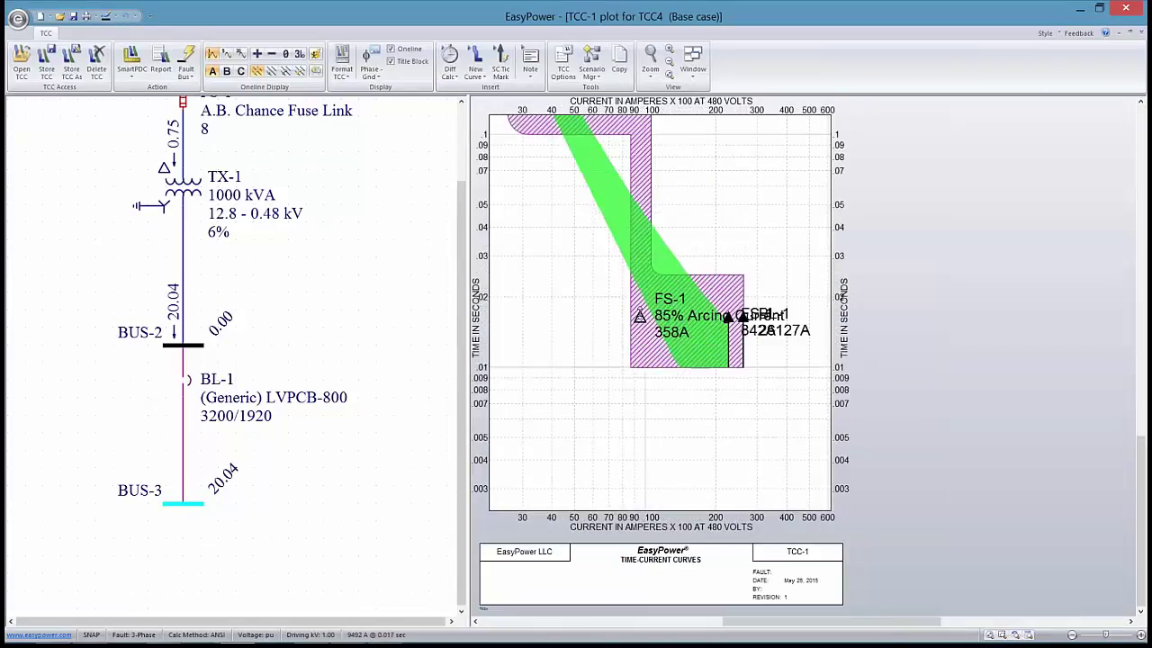
drag(640, 315, 636, 176)
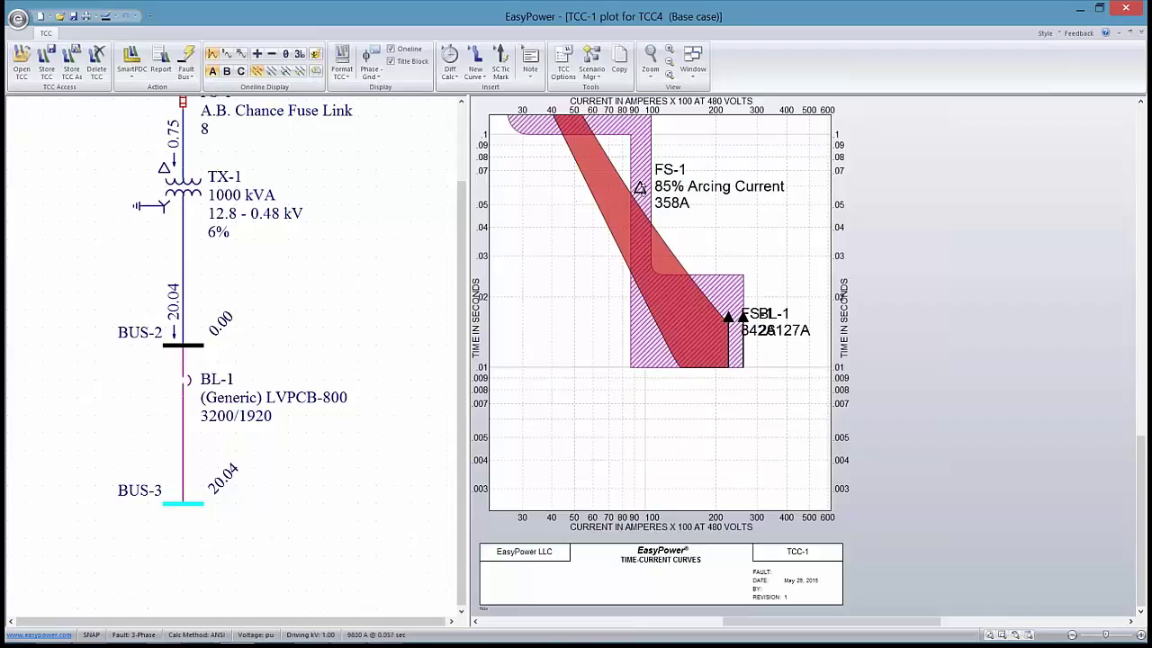
scroll(641, 189, down, 3)
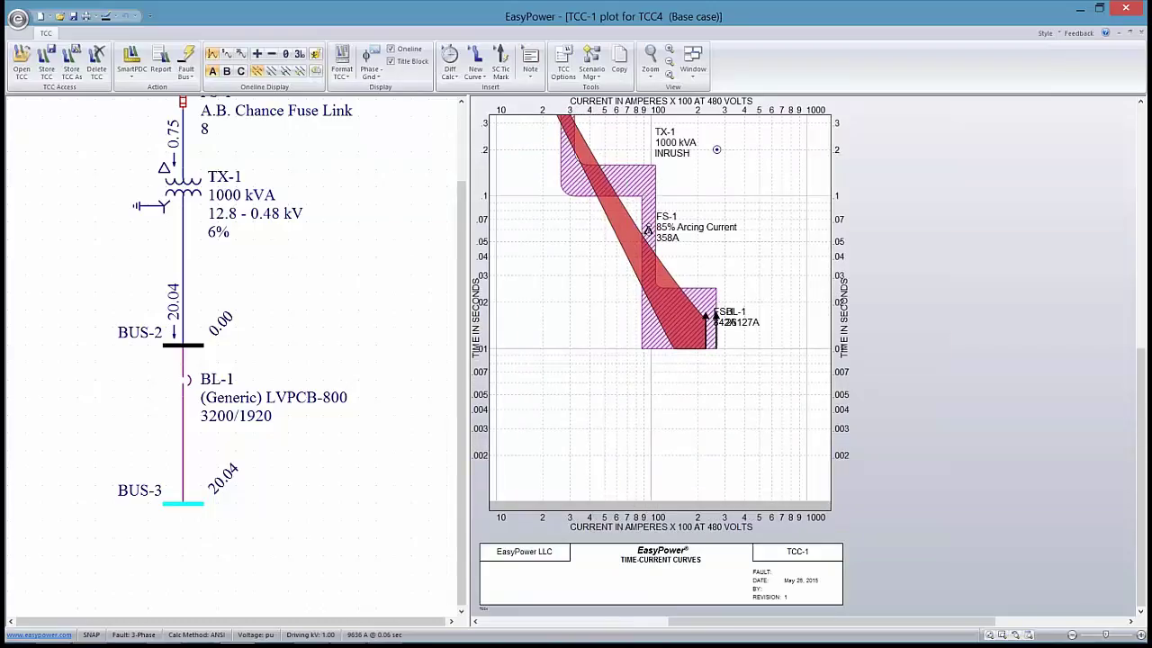
mouse_move(651, 231)
mouse_down()
mouse_move(648, 270)
mouse_move(647, 256)
mouse_move(612, 311)
mouse_move(669, 303)
mouse_up()
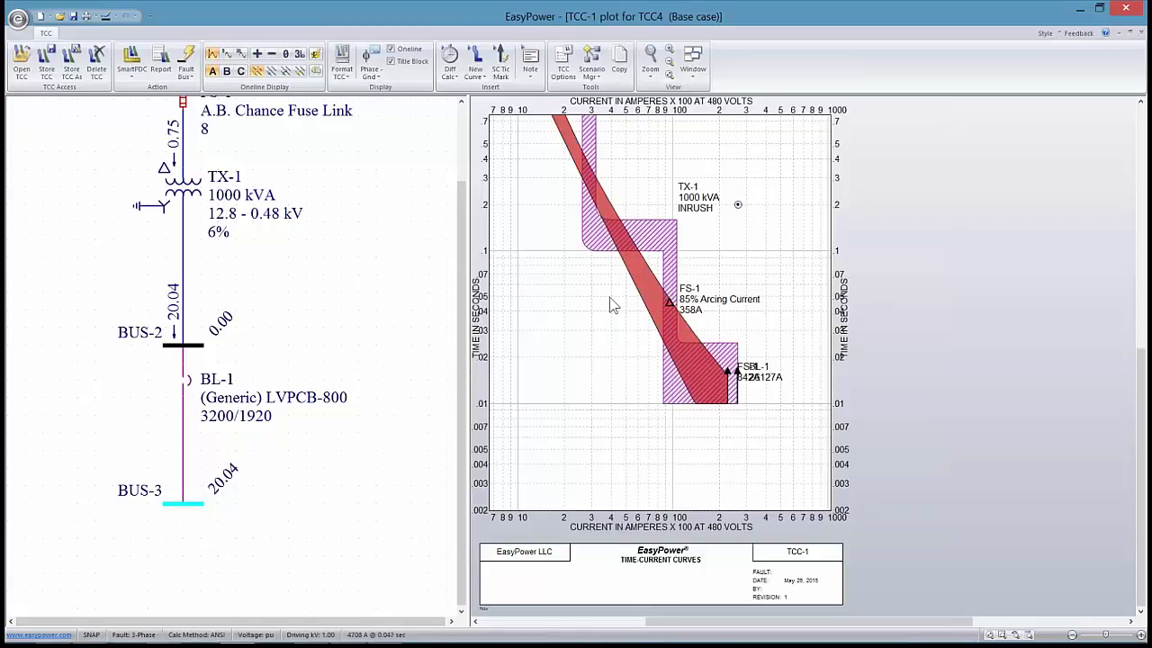
Step: Slide the FS-1 fuse curve to a larger size, then back to a smaller fuse link
scroll(557, 267, down, 2)
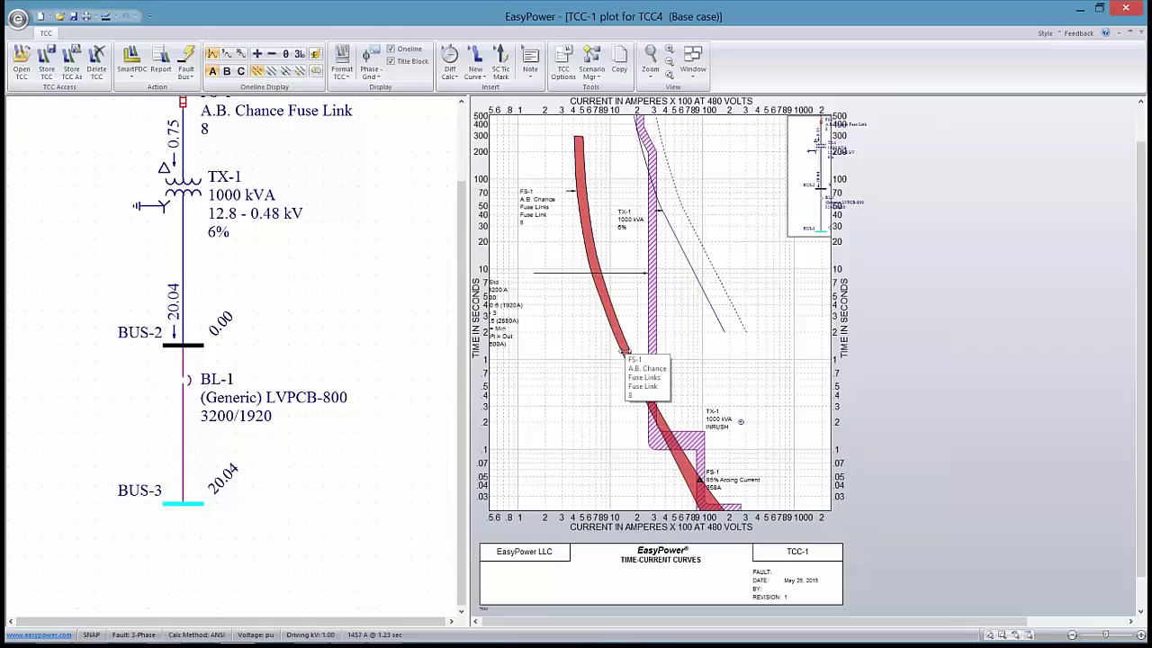
drag(639, 300, 599, 326)
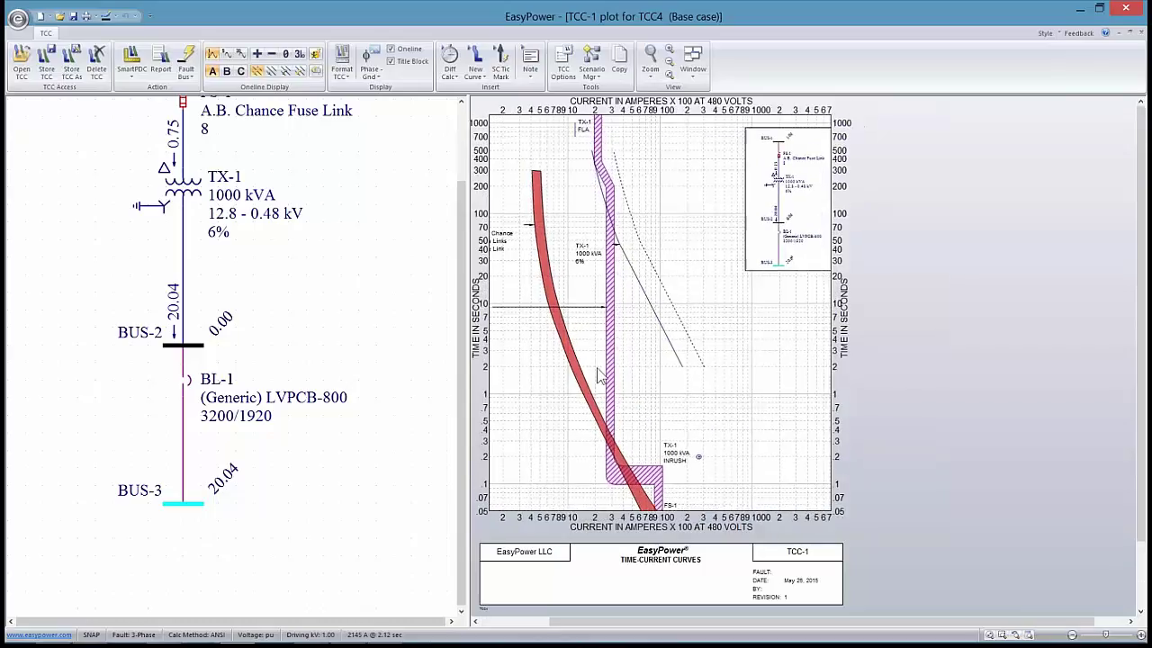
drag(594, 387, 659, 342)
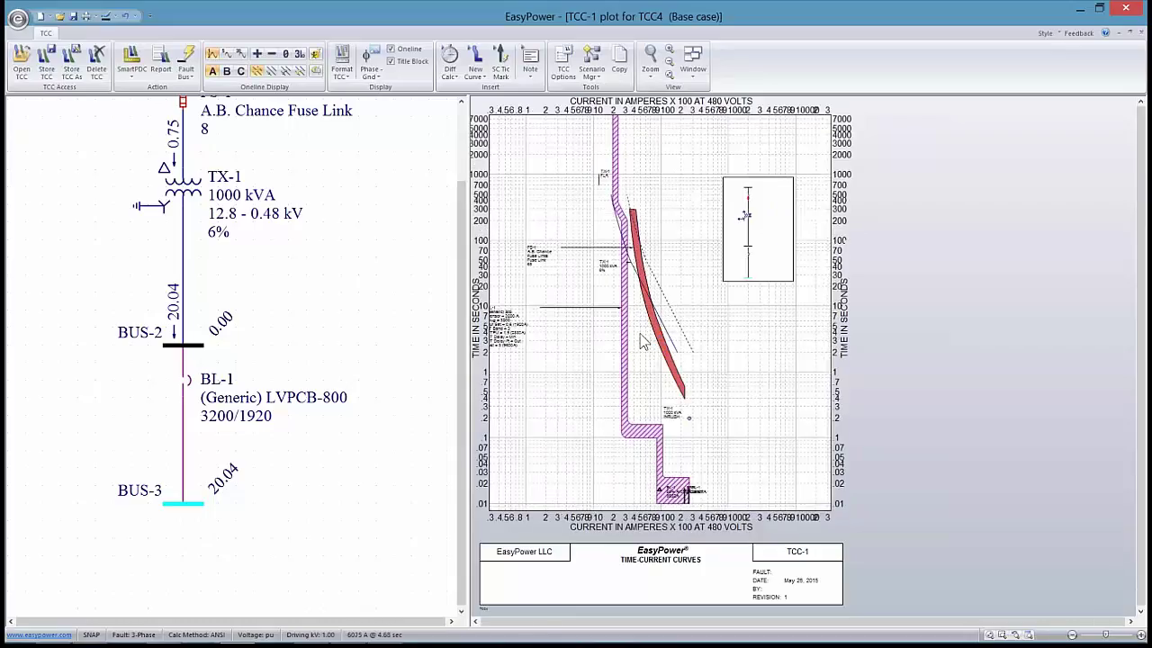
scroll(642, 340, down, 2)
scroll(671, 385, up, 3)
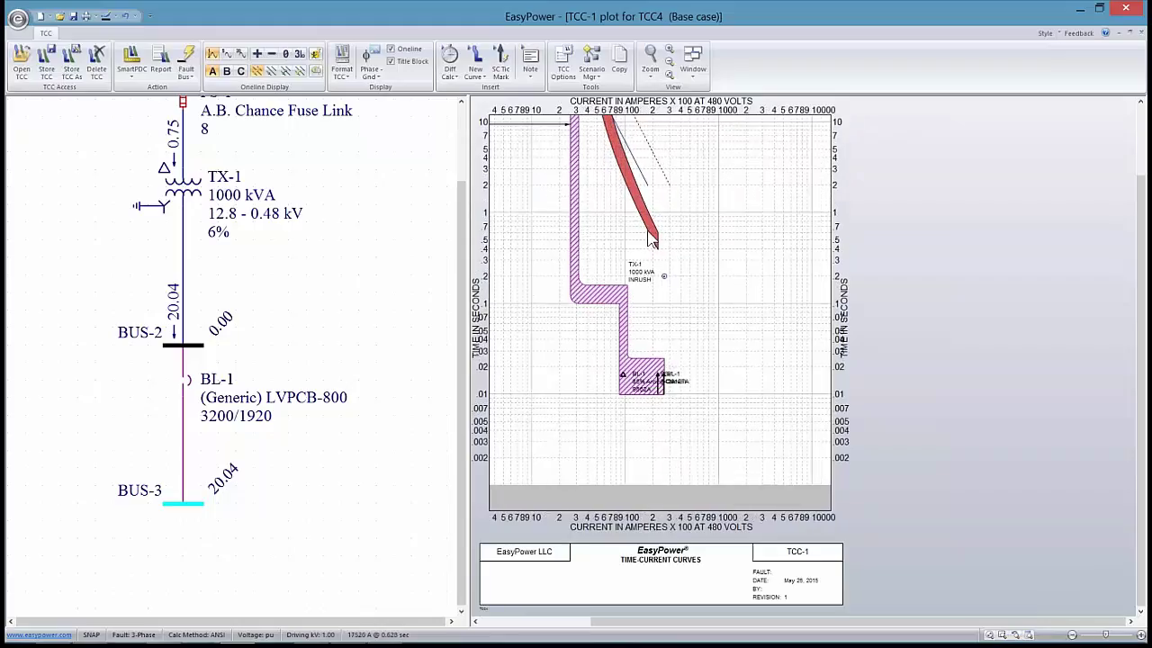
mouse_move(633, 189)
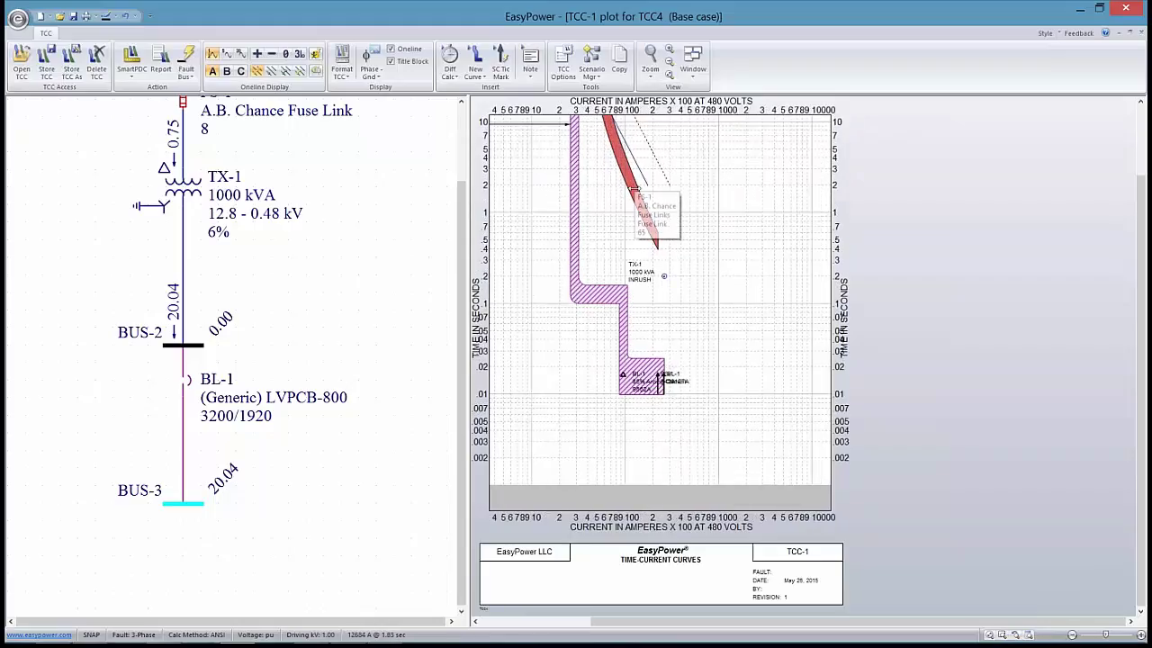
drag(633, 189, 594, 203)
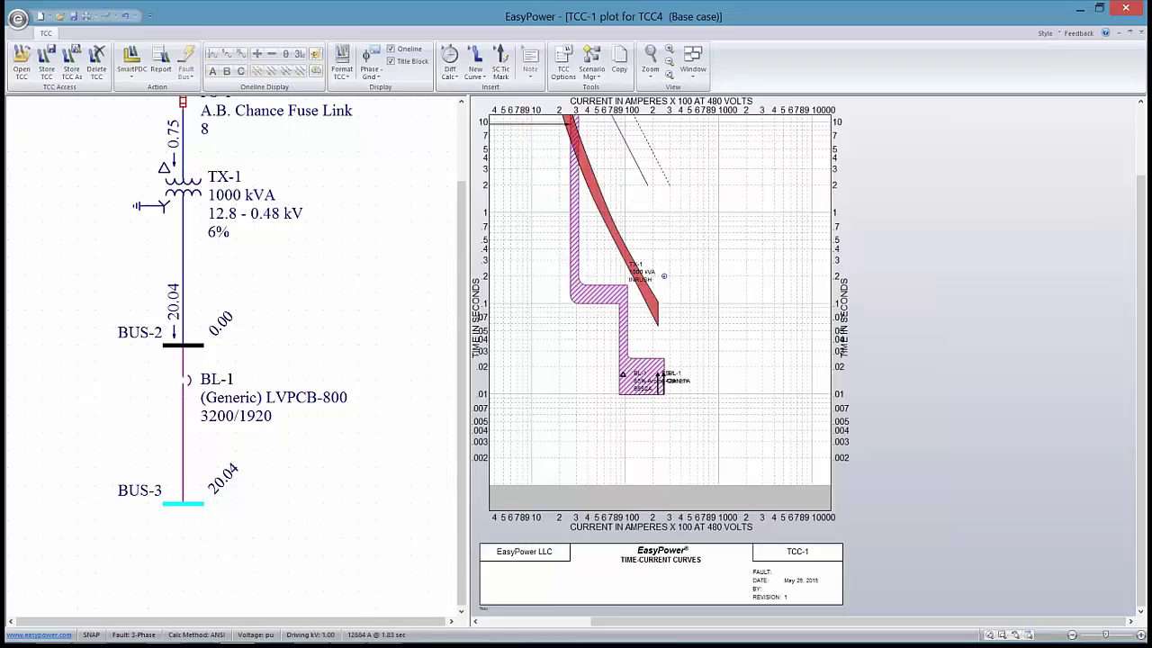
Step: Show FS-1's original curve, then shift the fuse to 40 and move the TX-1 curve
right_click(596, 200)
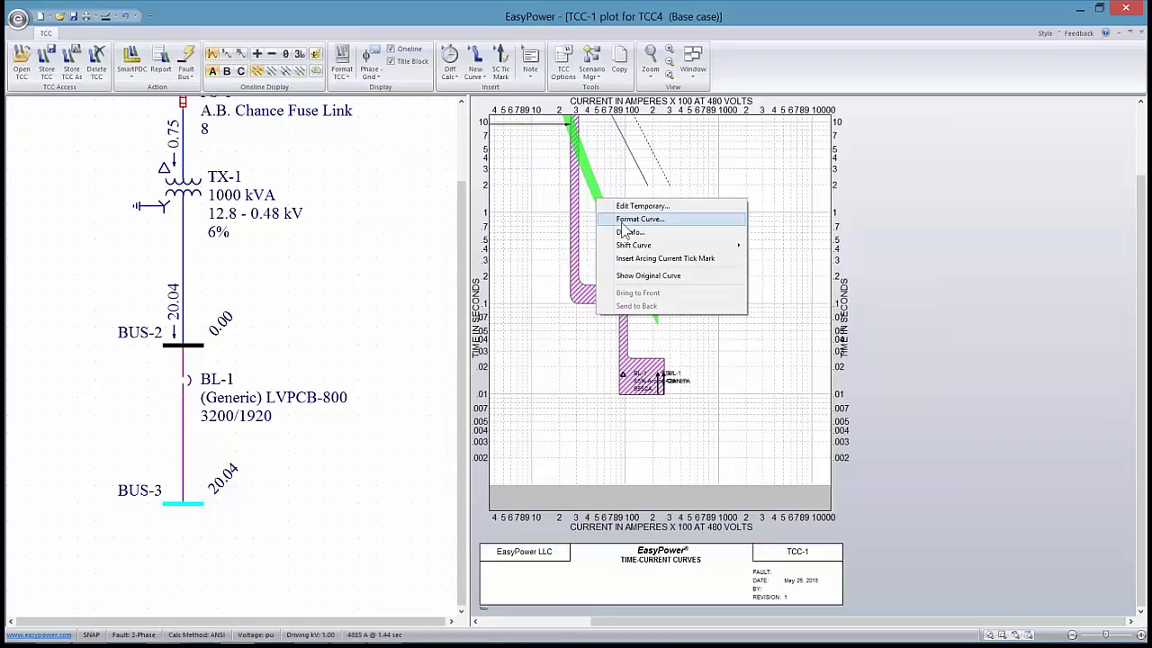
click(642, 276)
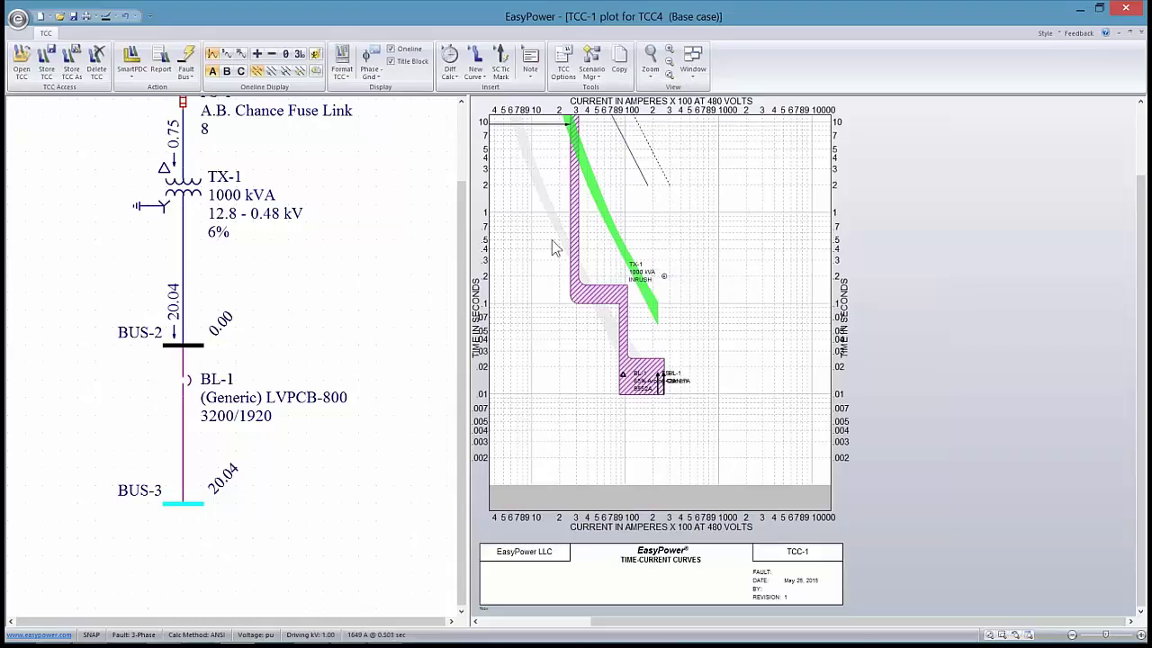
mouse_move(601, 202)
mouse_down()
mouse_move(620, 200)
mouse_move(587, 223)
mouse_move(628, 202)
mouse_move(570, 230)
mouse_move(632, 198)
mouse_move(619, 202)
mouse_up()
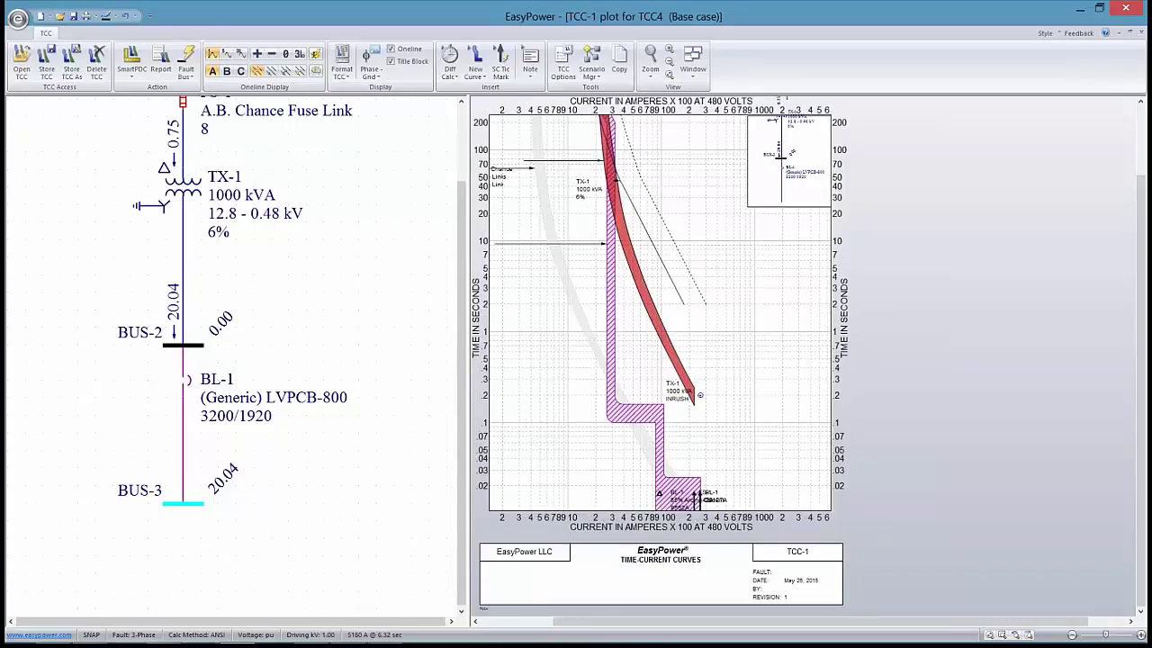
mouse_move(630, 260)
mouse_down()
mouse_move(615, 282)
mouse_move(641, 259)
mouse_up()
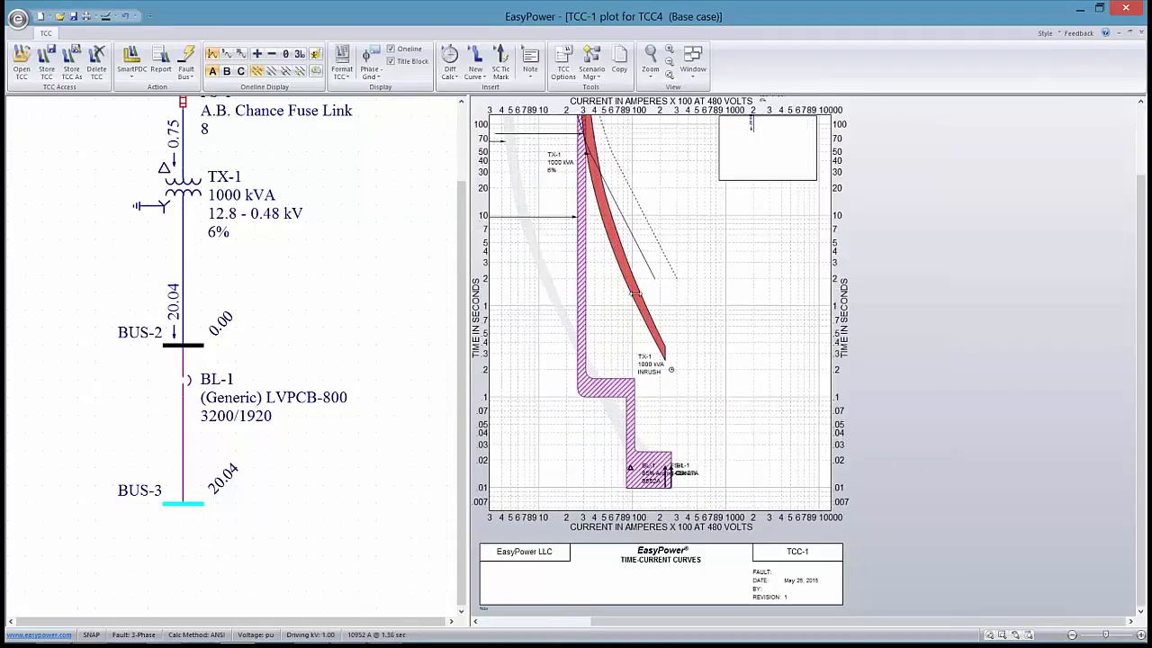
drag(642, 302, 626, 304)
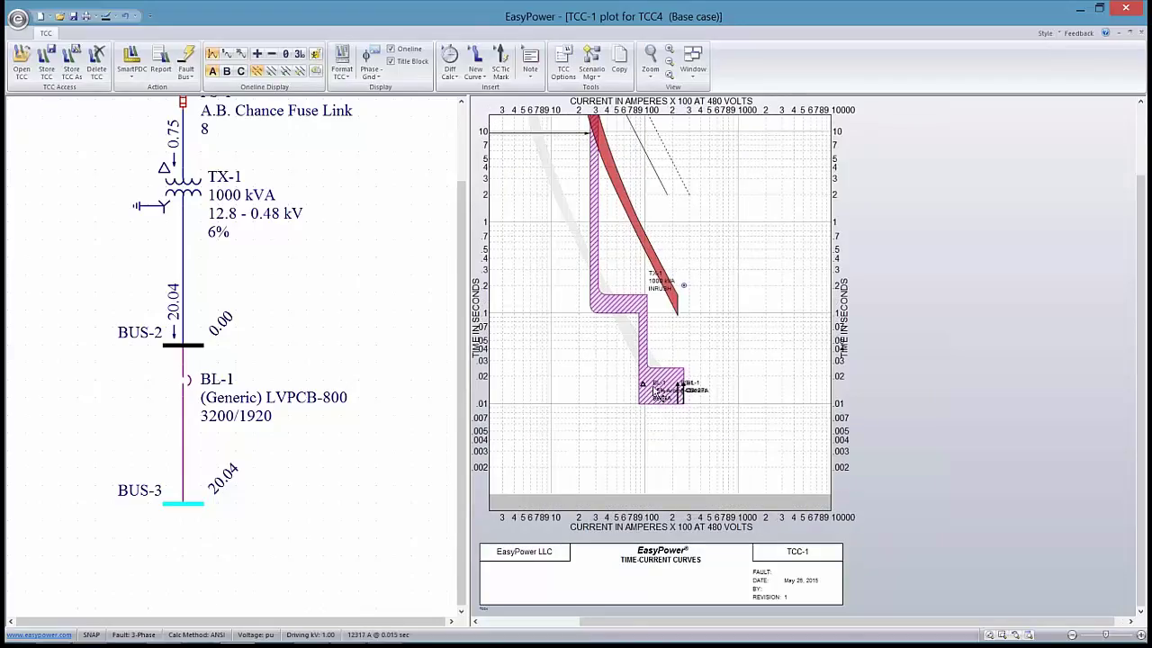
Step: Zoom in and raise the BL-1 9552A arcing-current label
scroll(661, 392, up, 2)
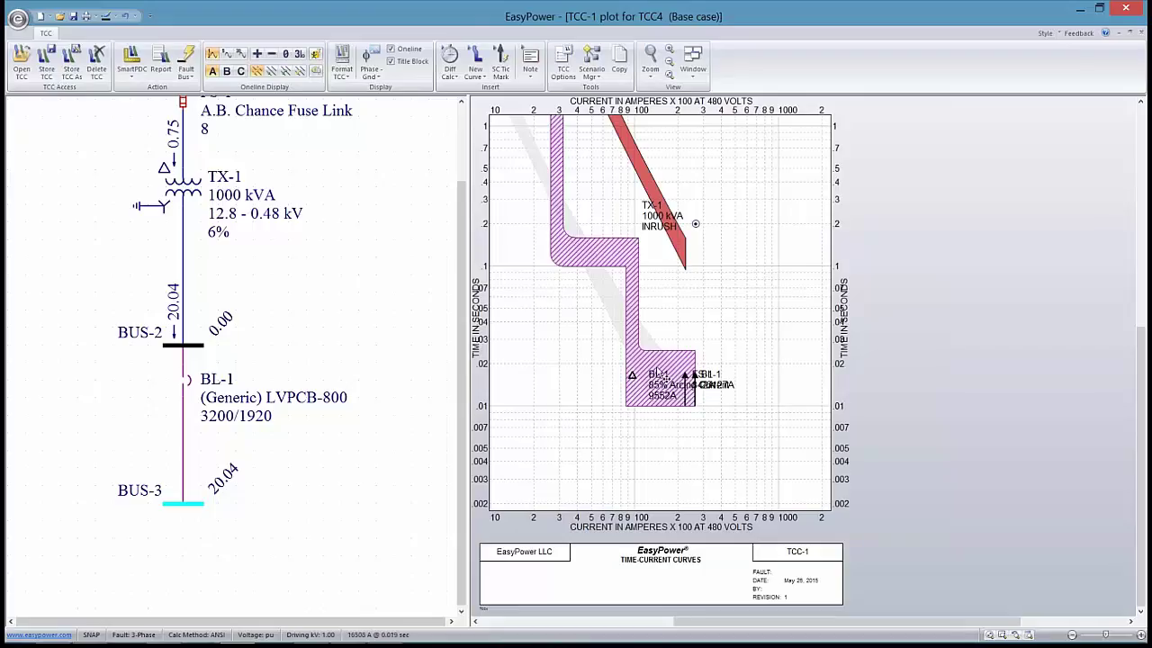
scroll(635, 375, up, 2)
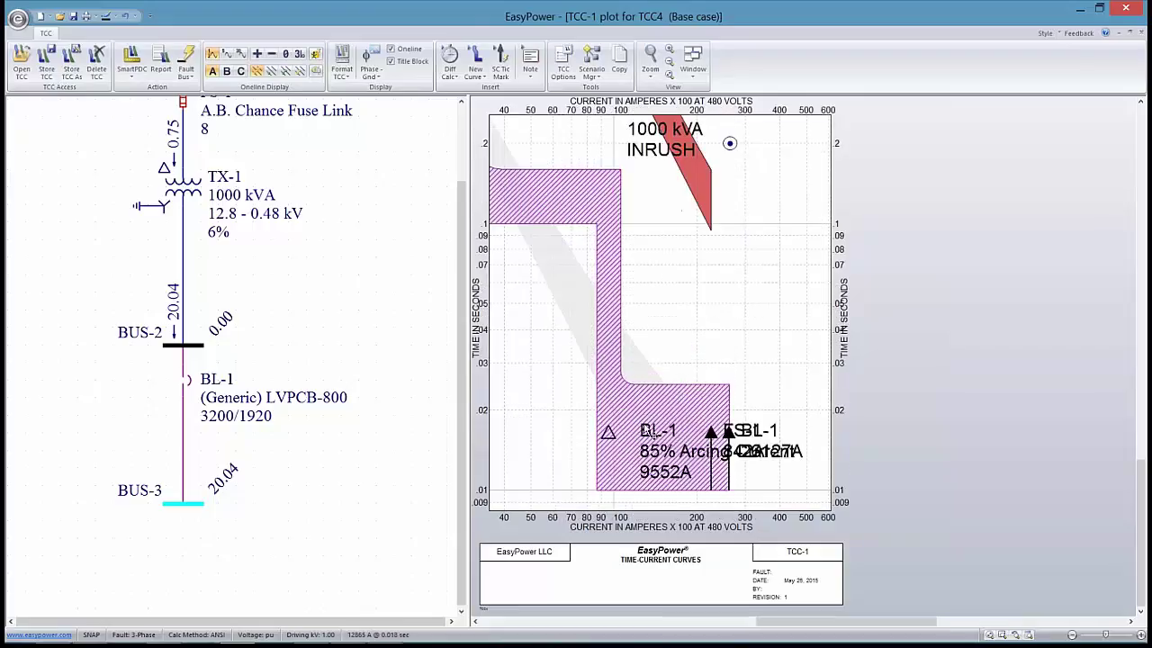
scroll(627, 322, up, 1)
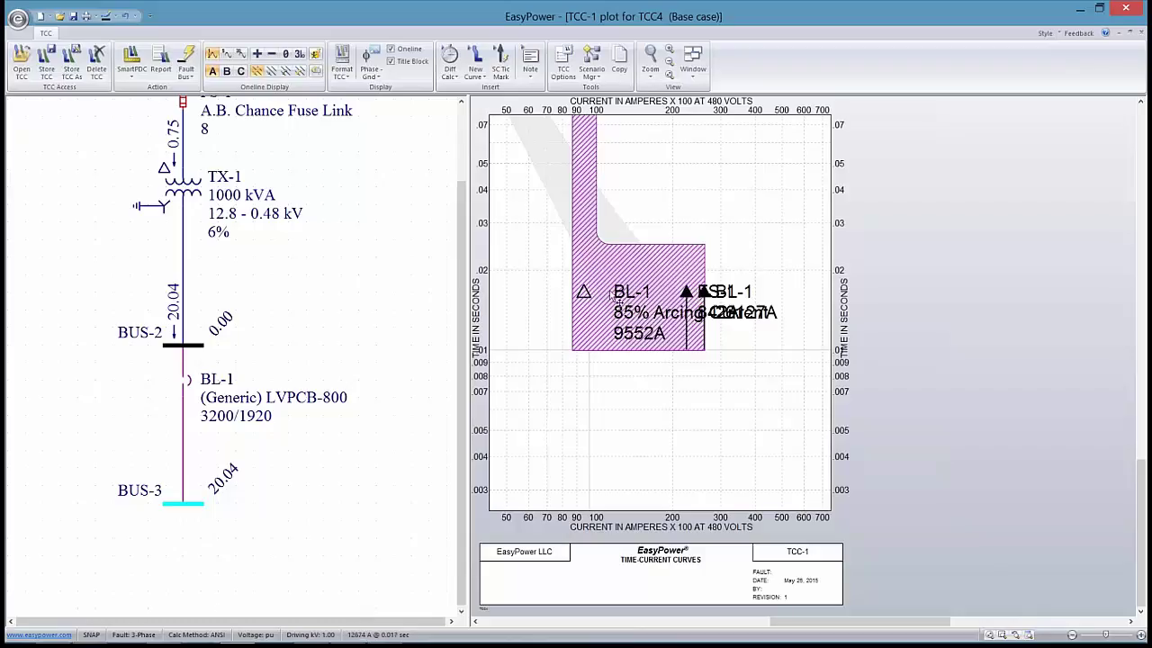
drag(586, 289, 612, 374)
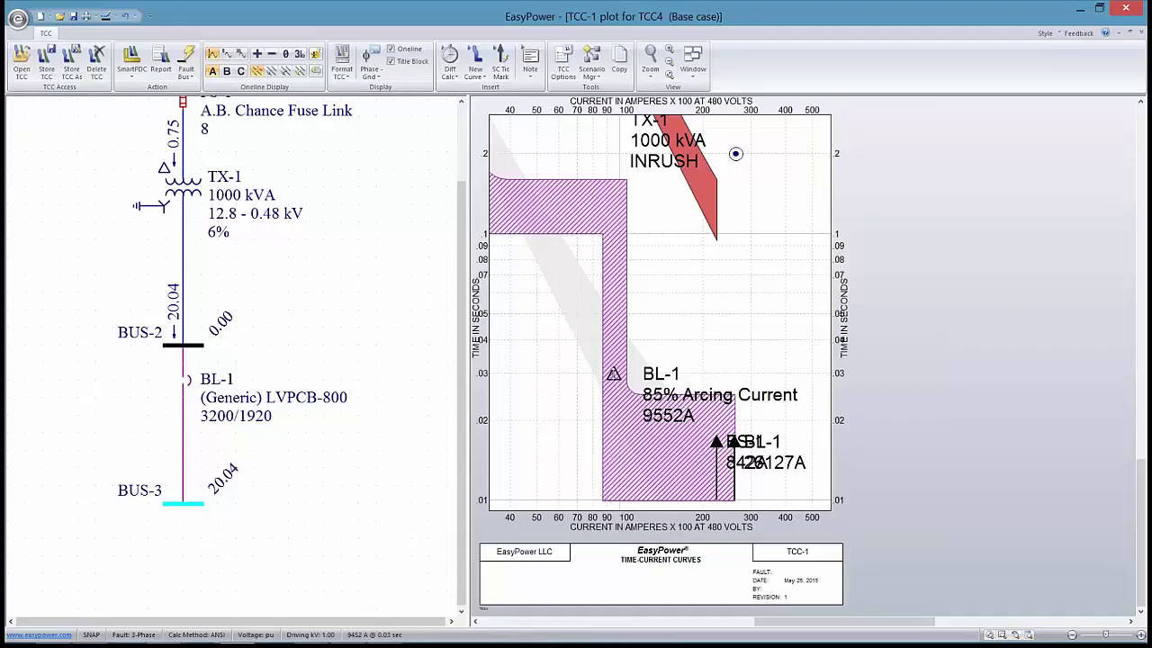
Step: Position BL-1's 85% Arcing Current 9552A label near 0.15 s at the breaker band's top
mouse_move(613, 373)
mouse_down()
mouse_move(614, 196)
mouse_move(613, 480)
mouse_up()
scroll(635, 481, down, 3)
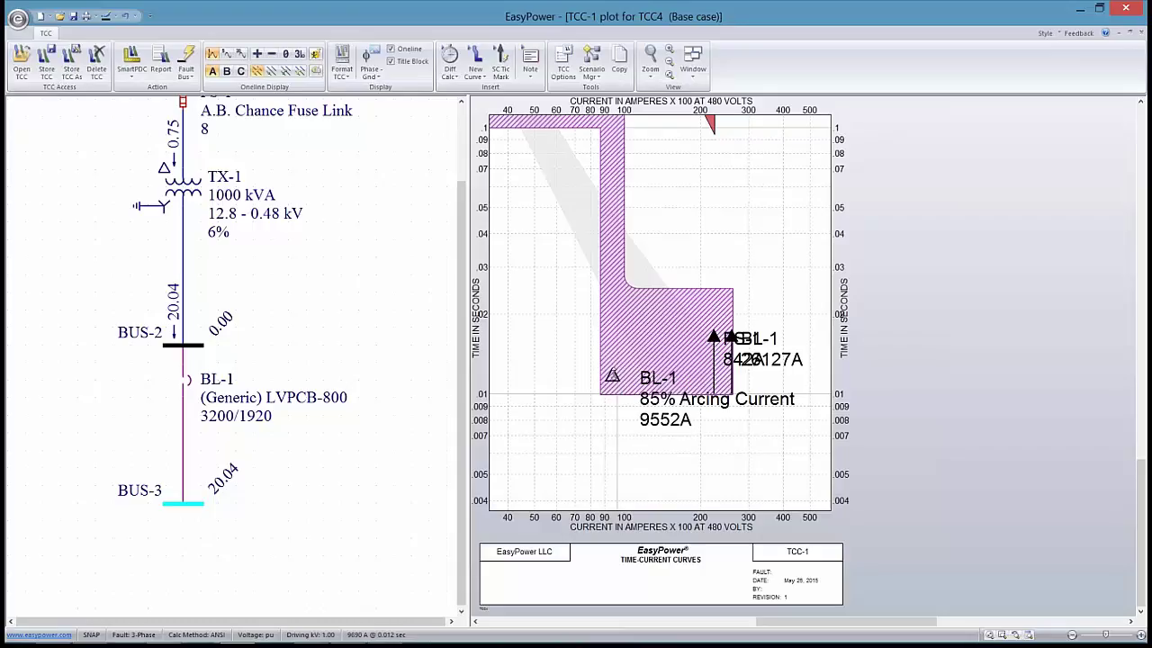
drag(612, 377, 610, 236)
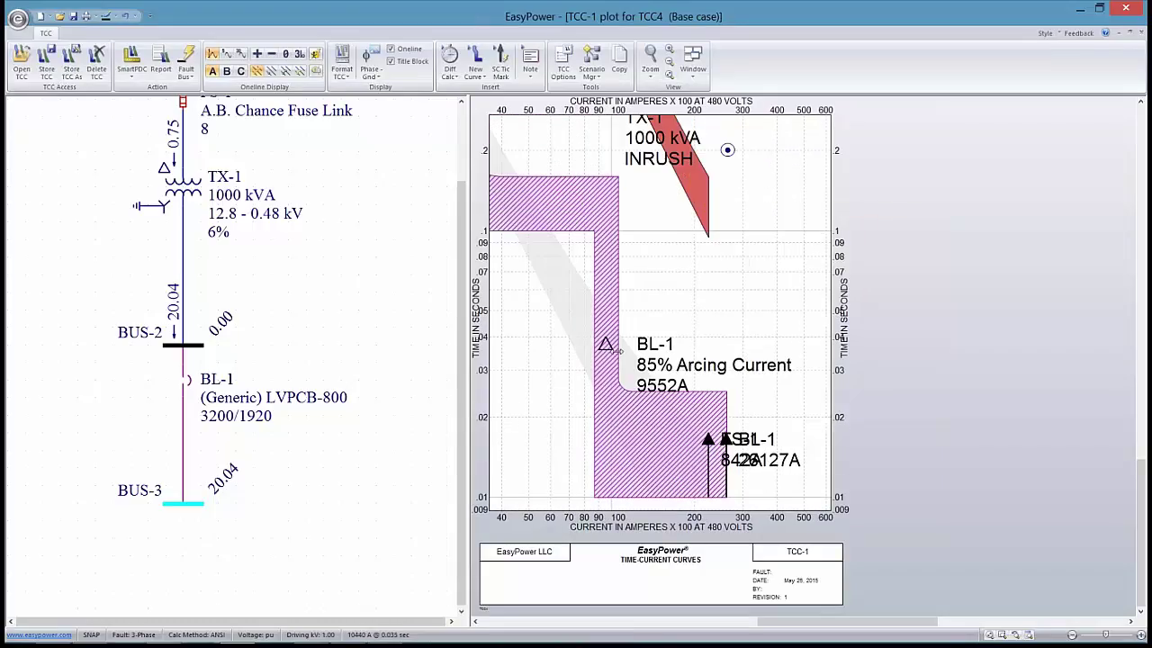
drag(618, 349, 604, 215)
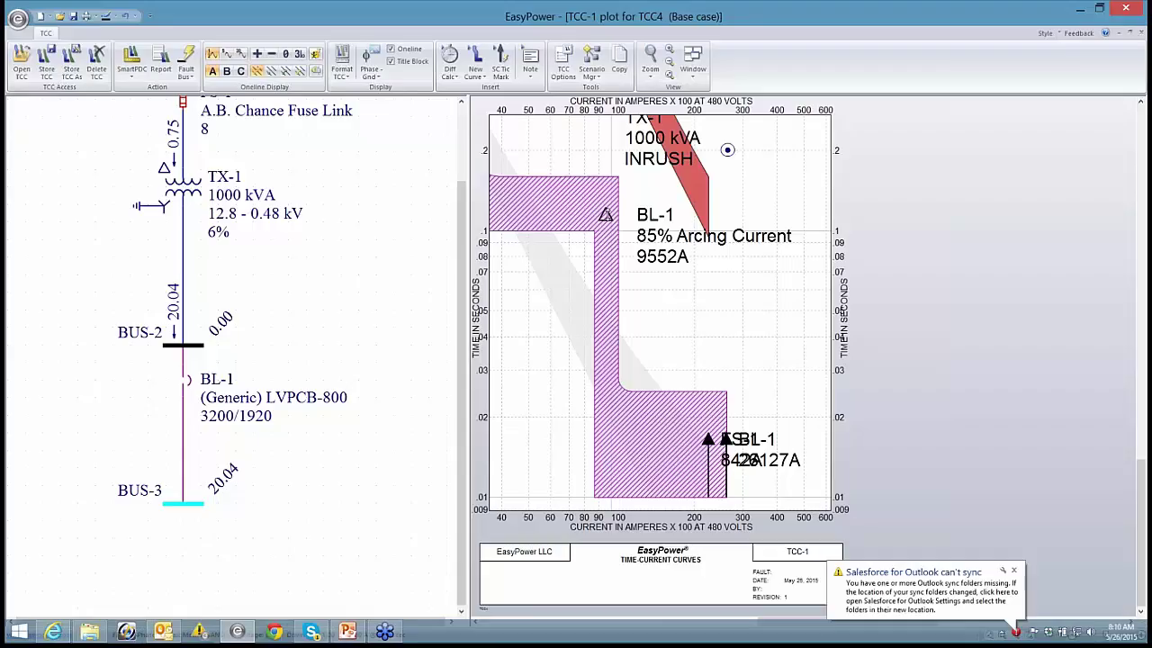
drag(605, 215, 606, 467)
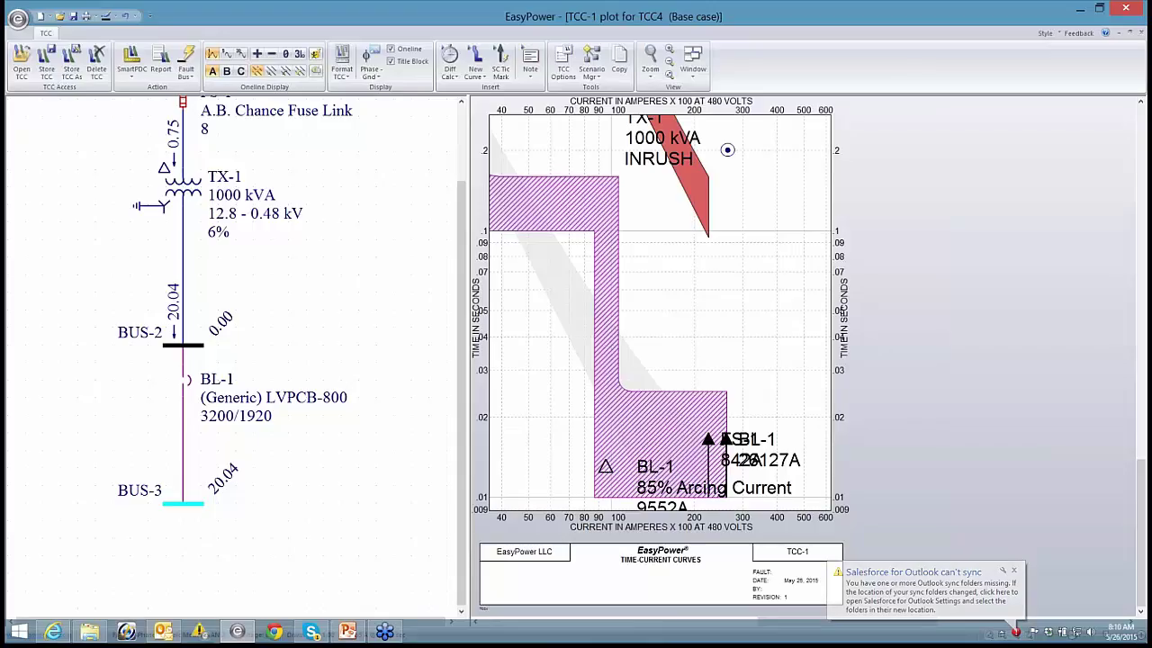
scroll(615, 316, down, 2)
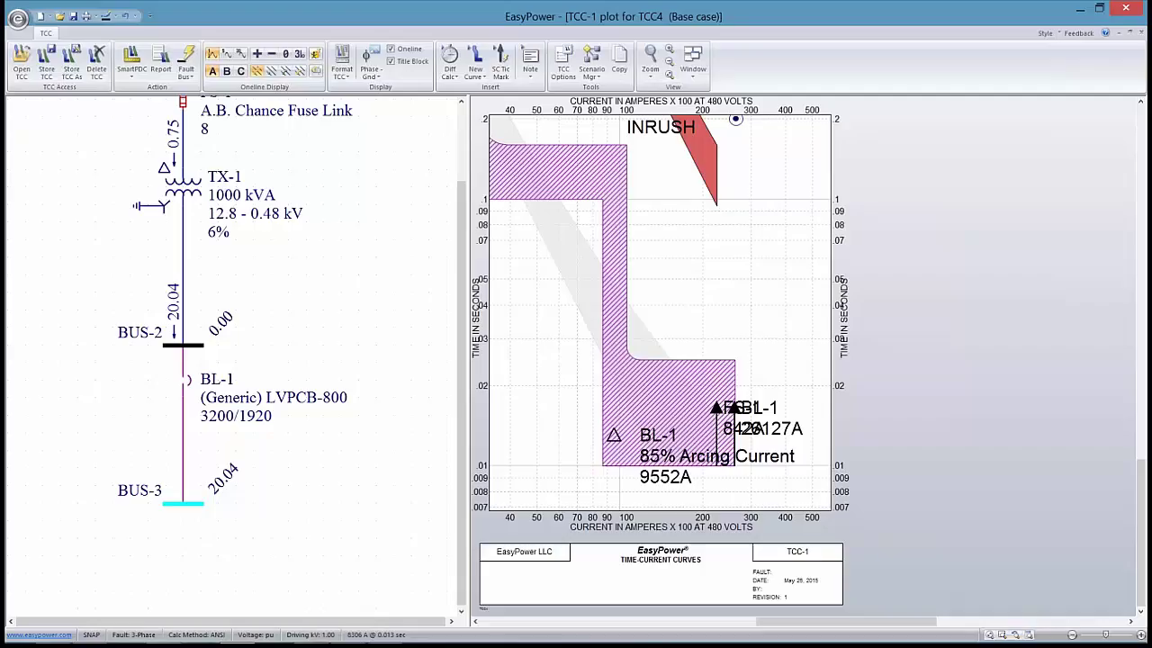
drag(619, 422, 619, 140)
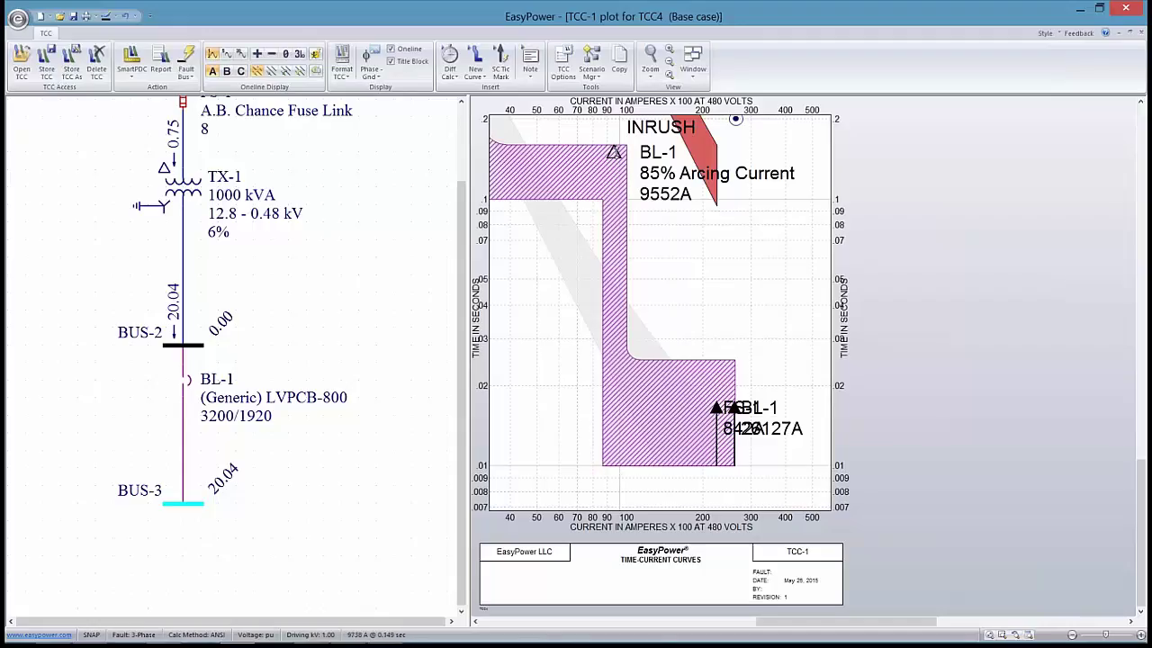
click(613, 152)
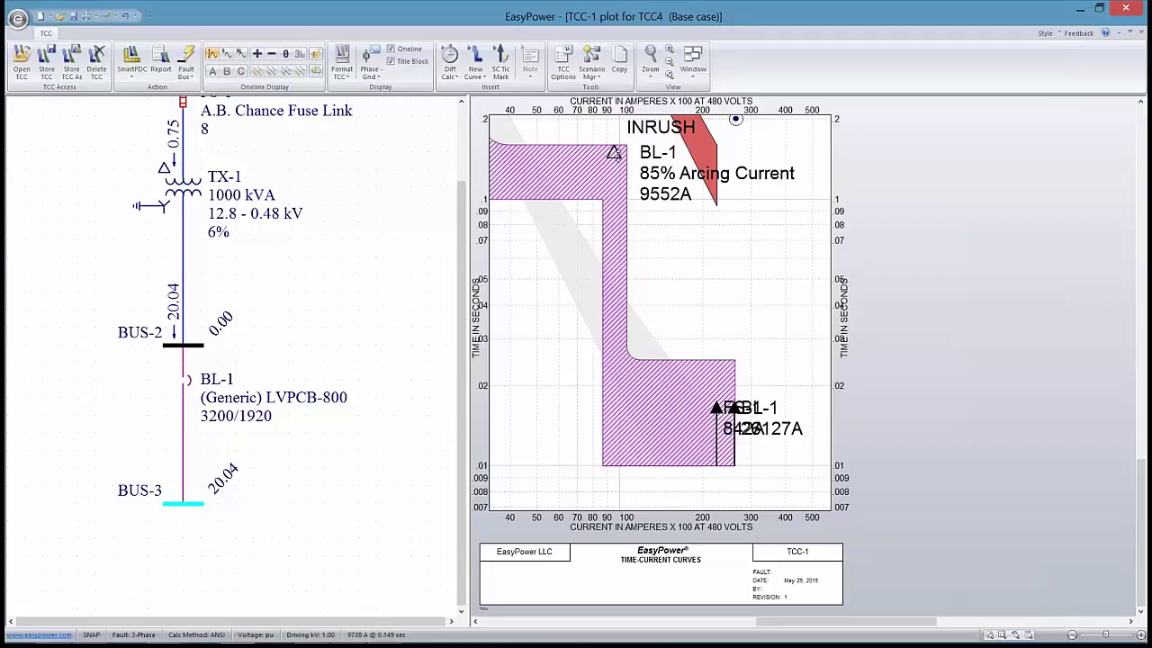
mouse_move(614, 149)
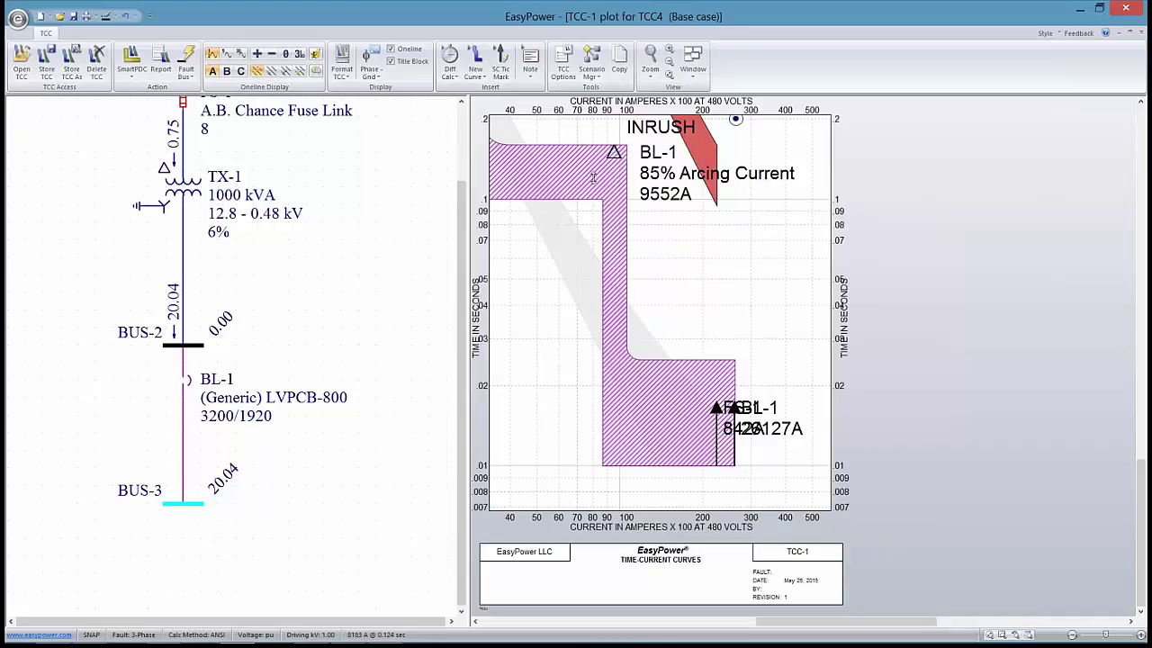
Step: Lower the BL-1 arcing label and delete the FS-1 842A momentary current marker
drag(614, 149, 617, 431)
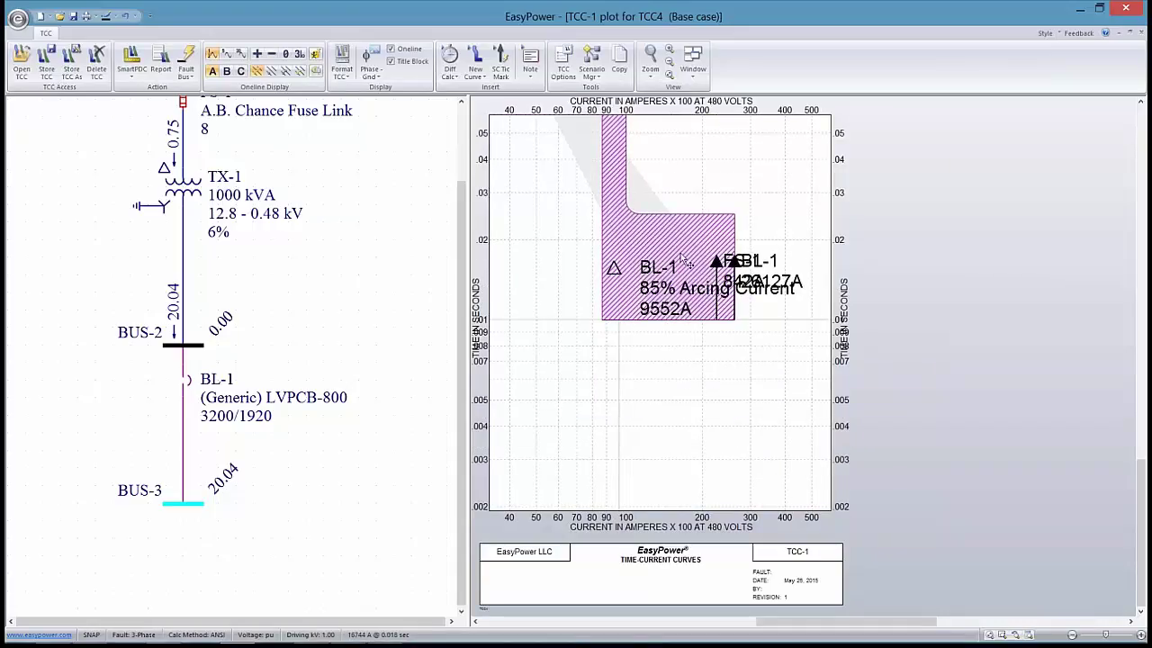
drag(720, 266, 715, 179)
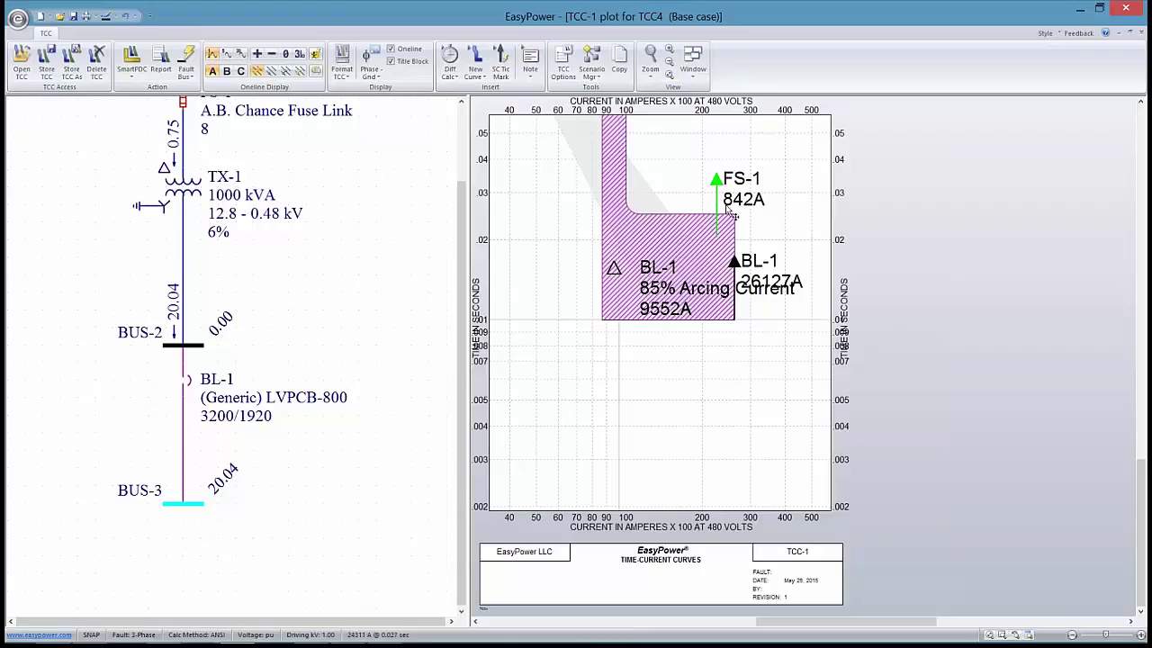
mouse_move(716, 181)
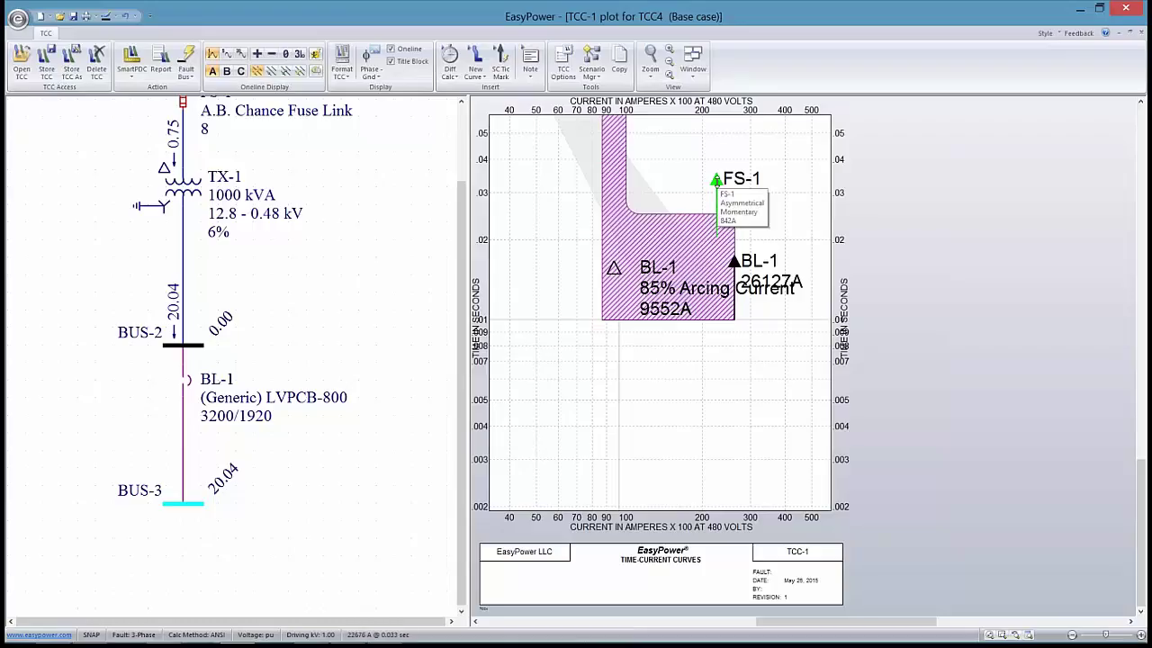
key(Delete)
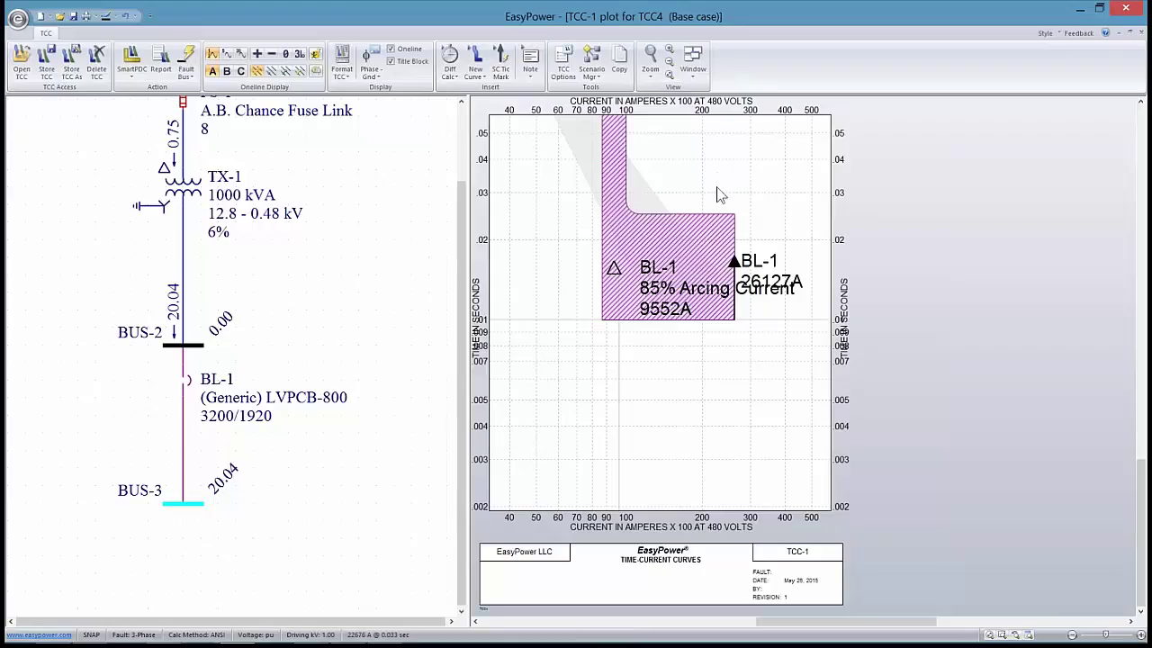
Step: Delete BL-1's 26127A asymmetrical momentary current marker
drag(733, 260, 735, 180)
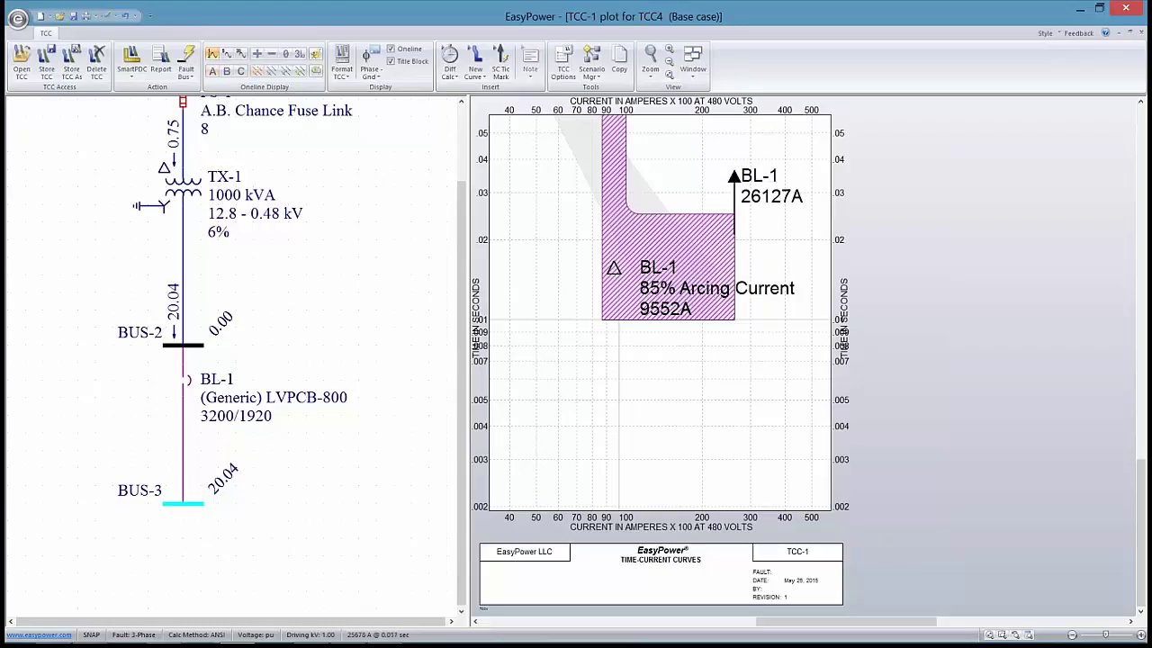
mouse_move(735, 181)
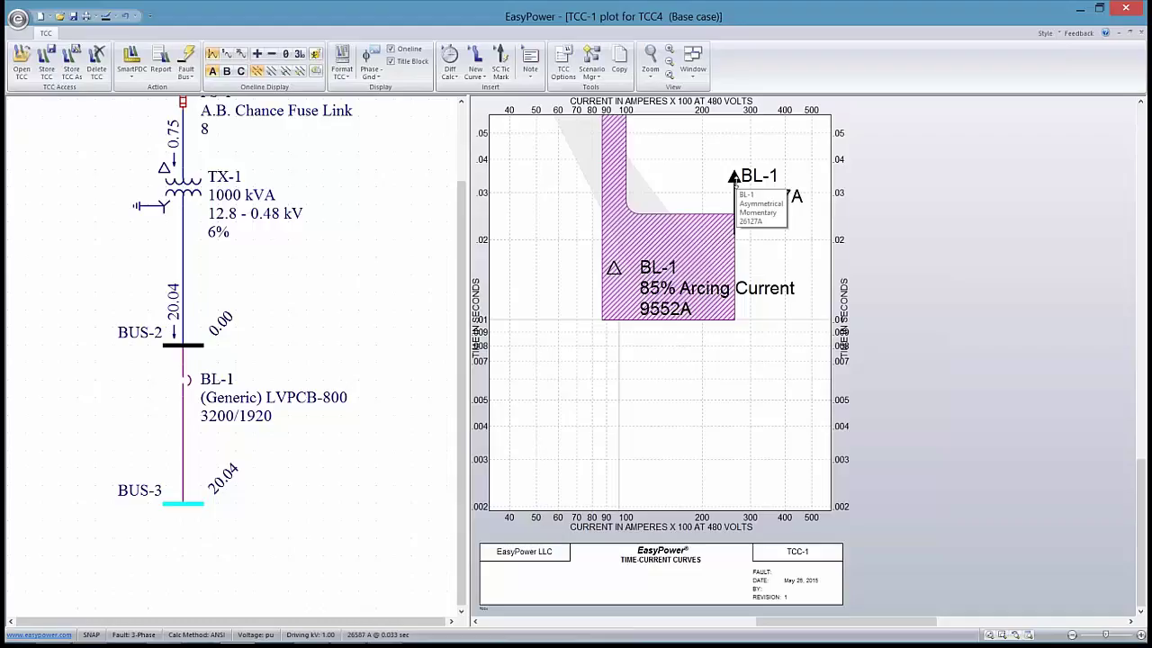
click(735, 180)
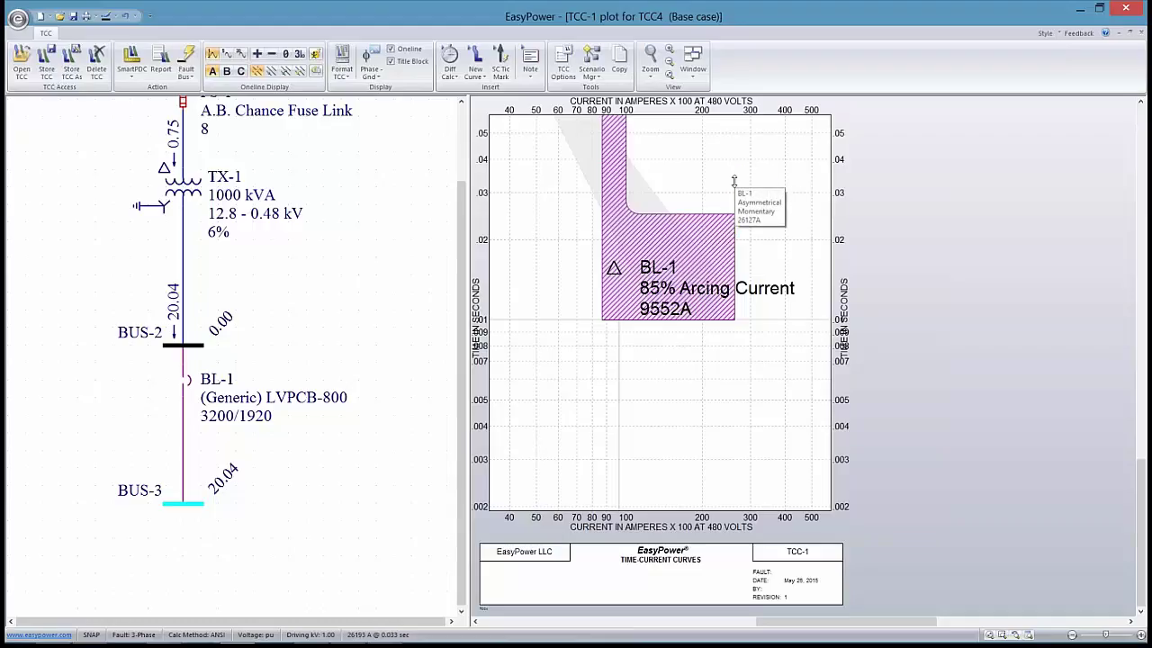
key(Delete)
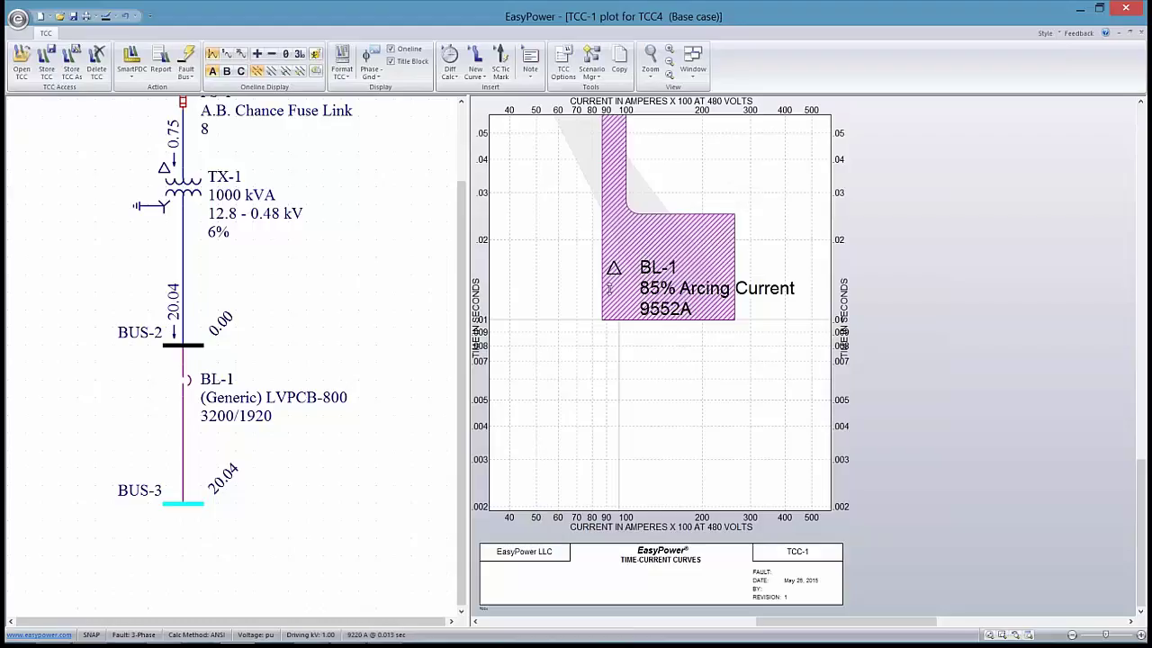
Step: Insert a short-circuit tick mark at 9552A based on symmetrical current
click(501, 63)
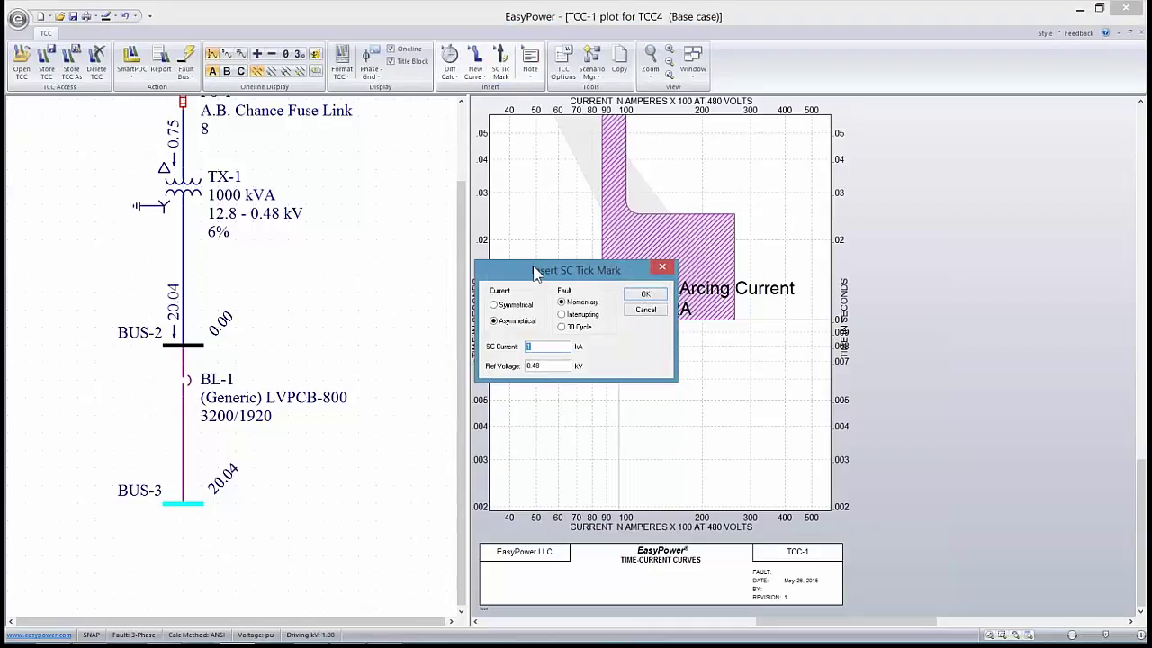
drag(533, 265, 416, 224)
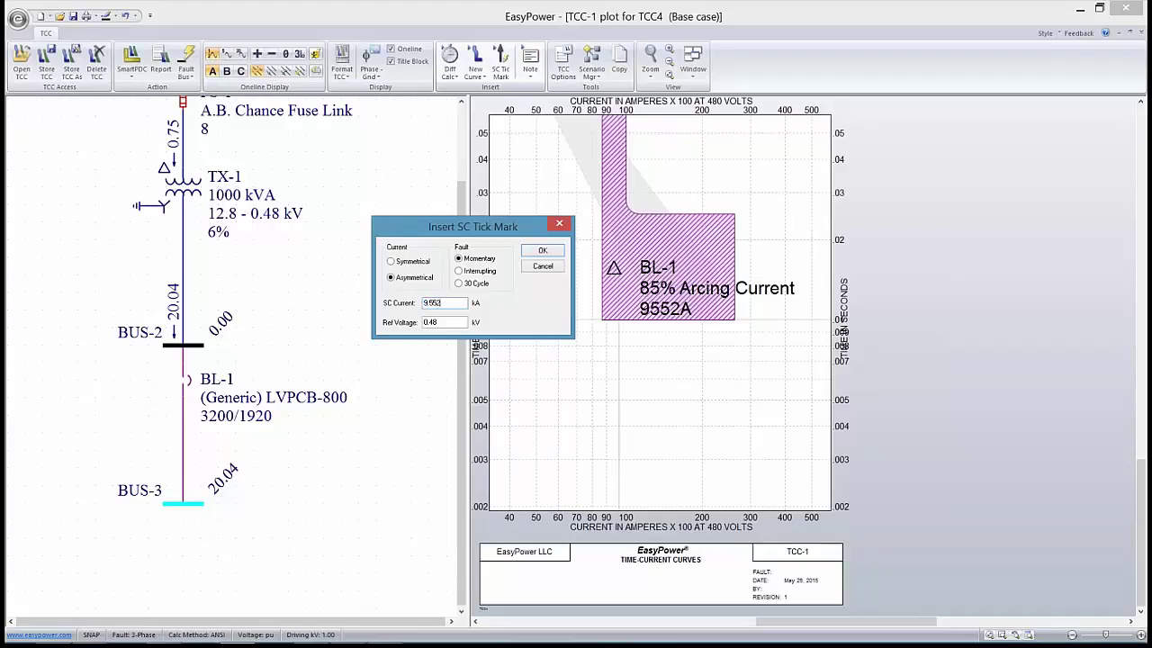
click(393, 263)
click(542, 254)
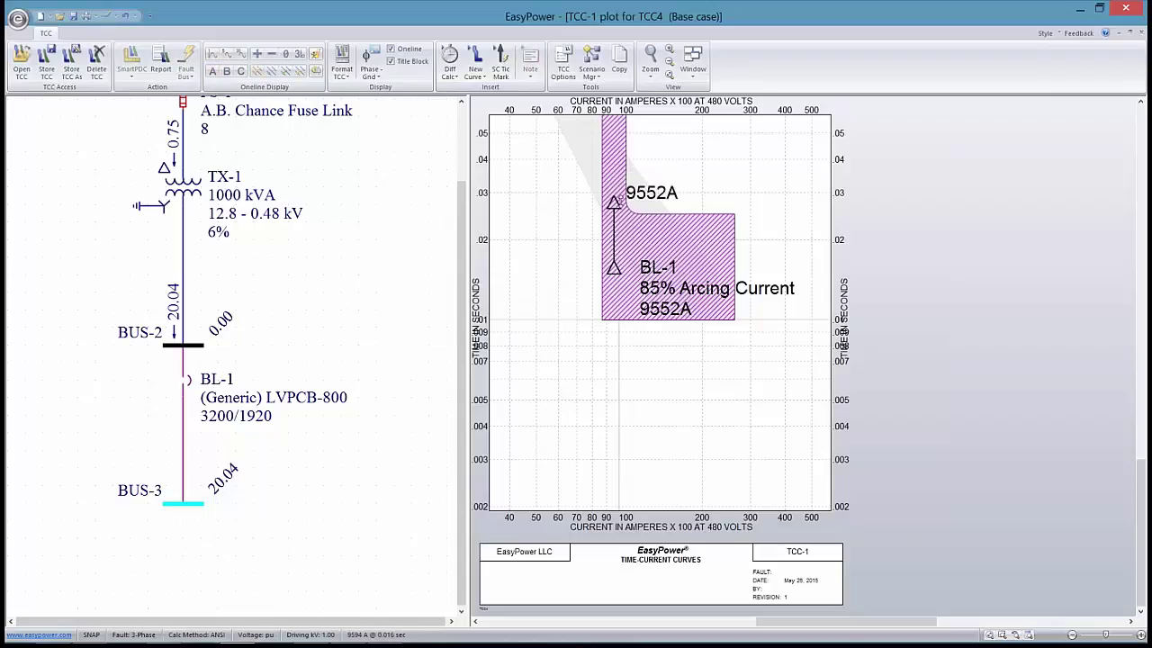
Step: Place the 9552A tick mark on the BL-1 curve
click(614, 261)
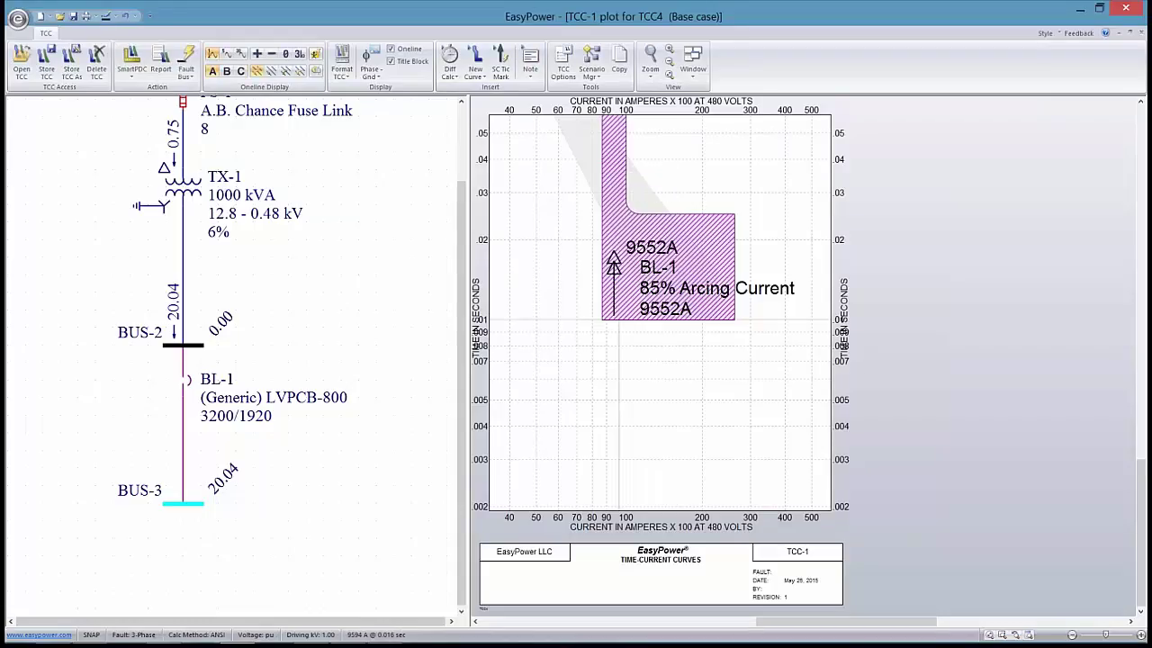
scroll(547, 257, up, 3)
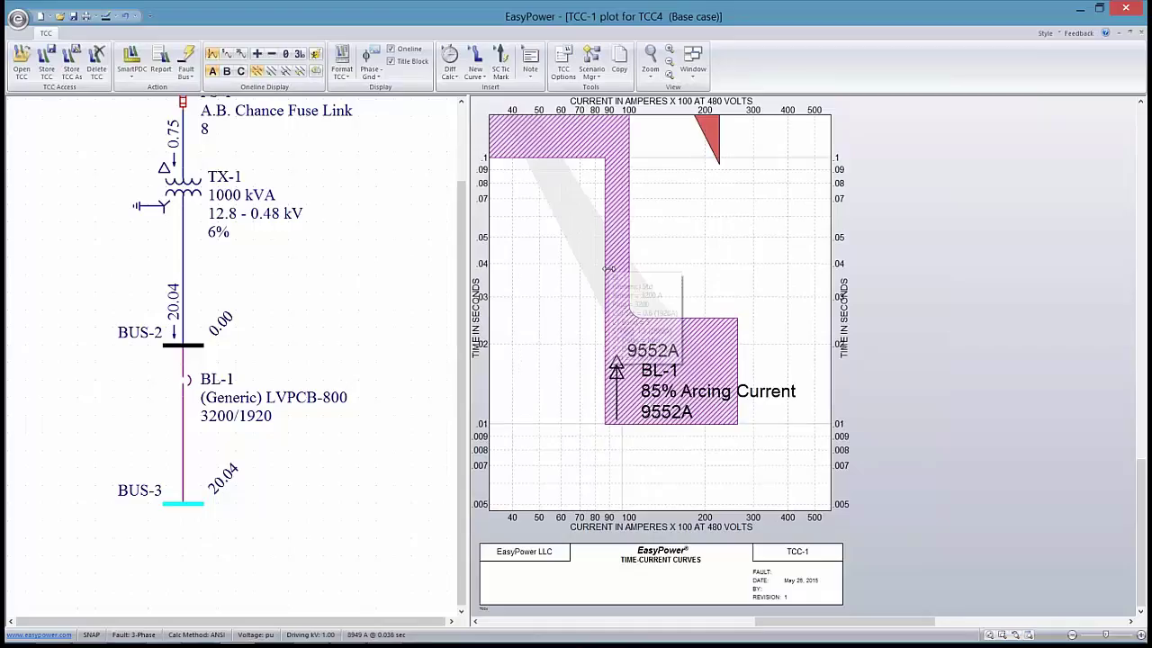
scroll(608, 269, down, 2)
Step: Drag BL-1's instantaneous pickup down to 2 (6400A)
mouse_move(625, 261)
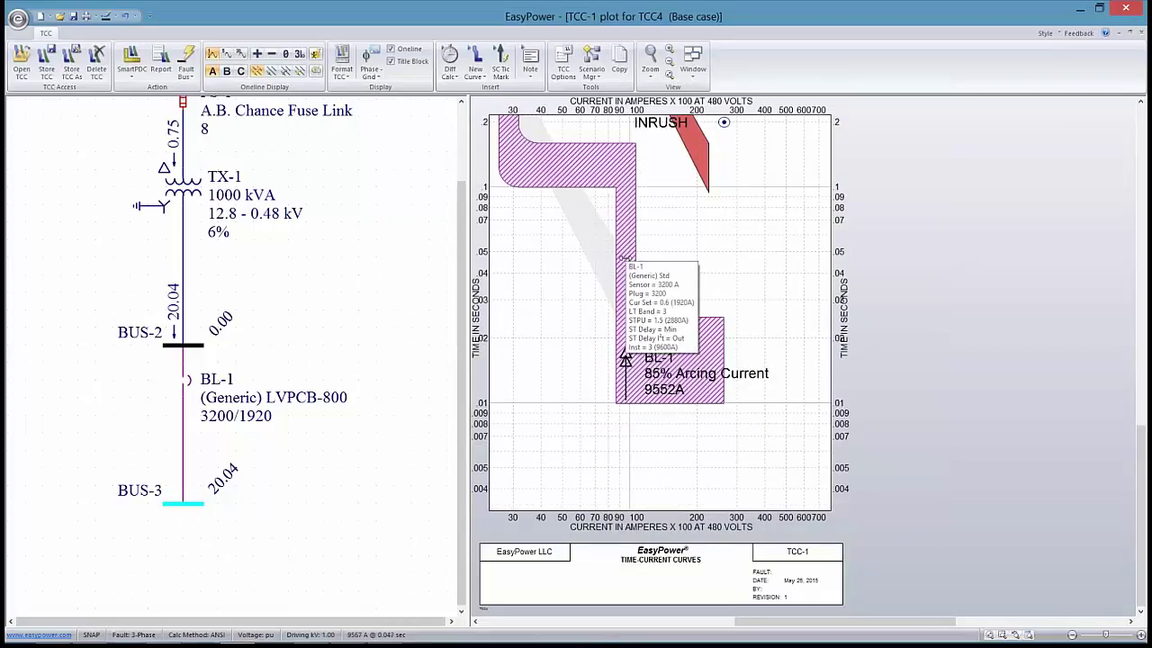
drag(622, 258, 589, 258)
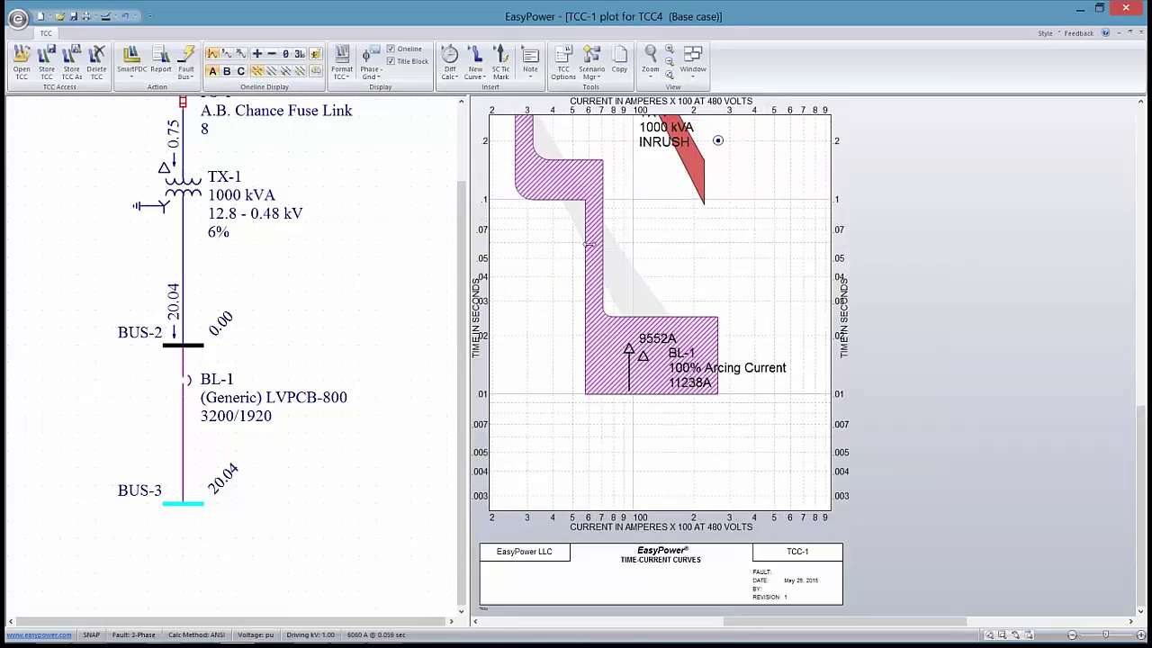
mouse_move(597, 299)
mouse_down()
mouse_move(633, 303)
mouse_move(562, 298)
mouse_move(589, 300)
mouse_up()
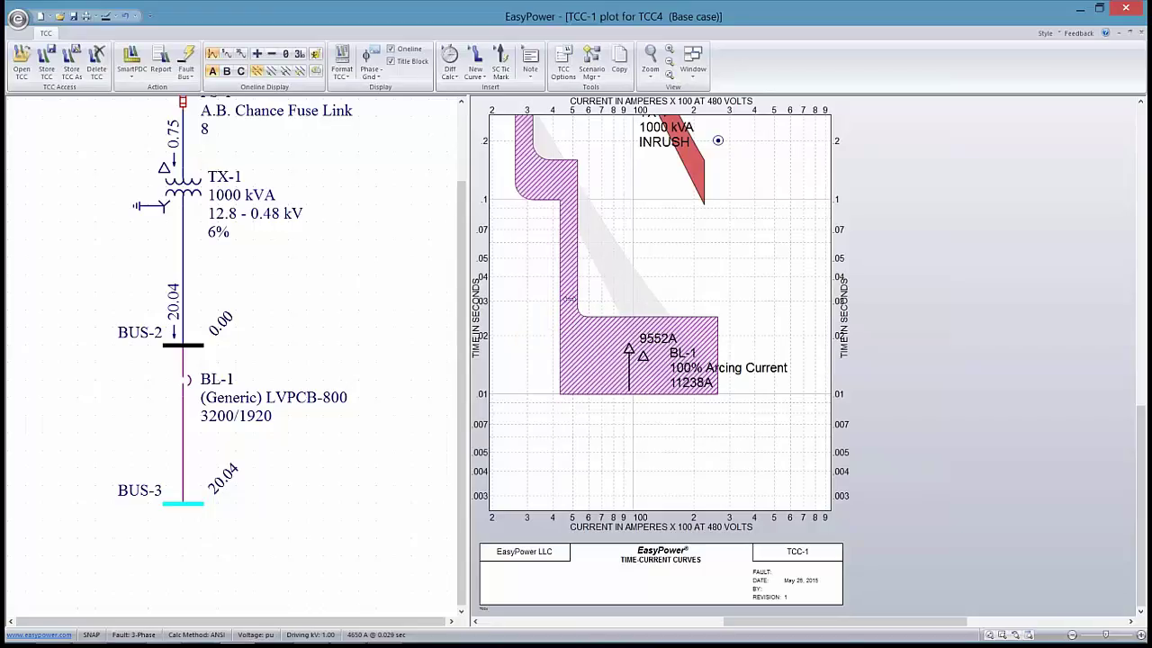
mouse_move(571, 294)
drag(570, 294, 591, 294)
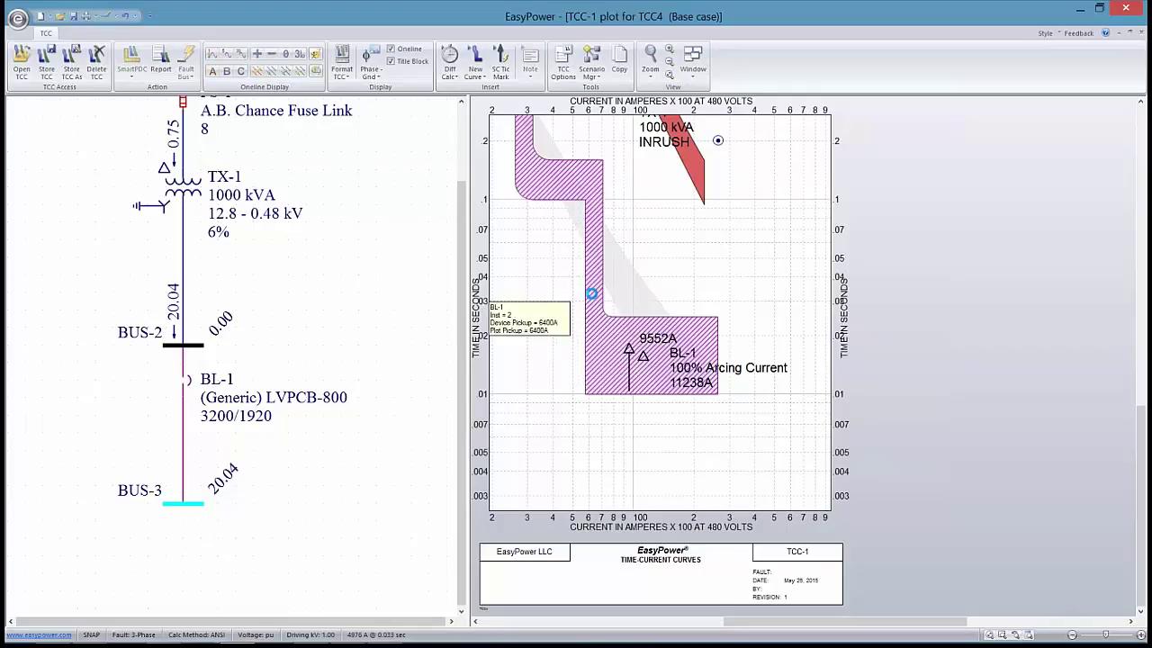
Step: Reposition BL-1's arcing-current marker and labels on its lower curve
scroll(626, 383, up, 2)
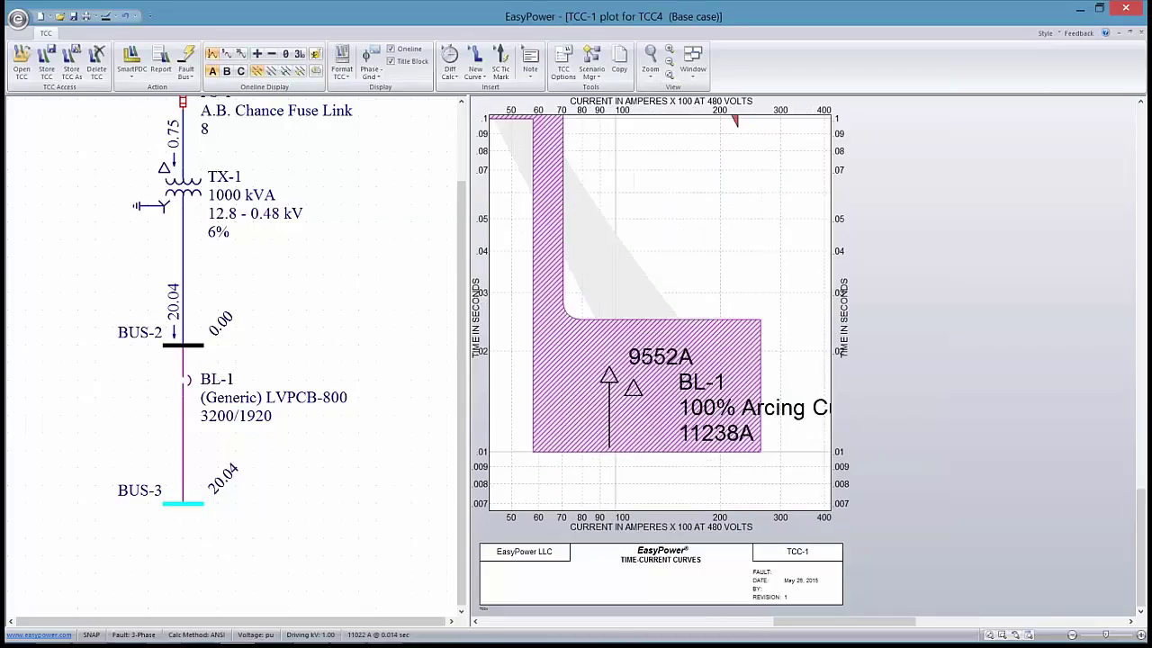
drag(689, 427, 689, 310)
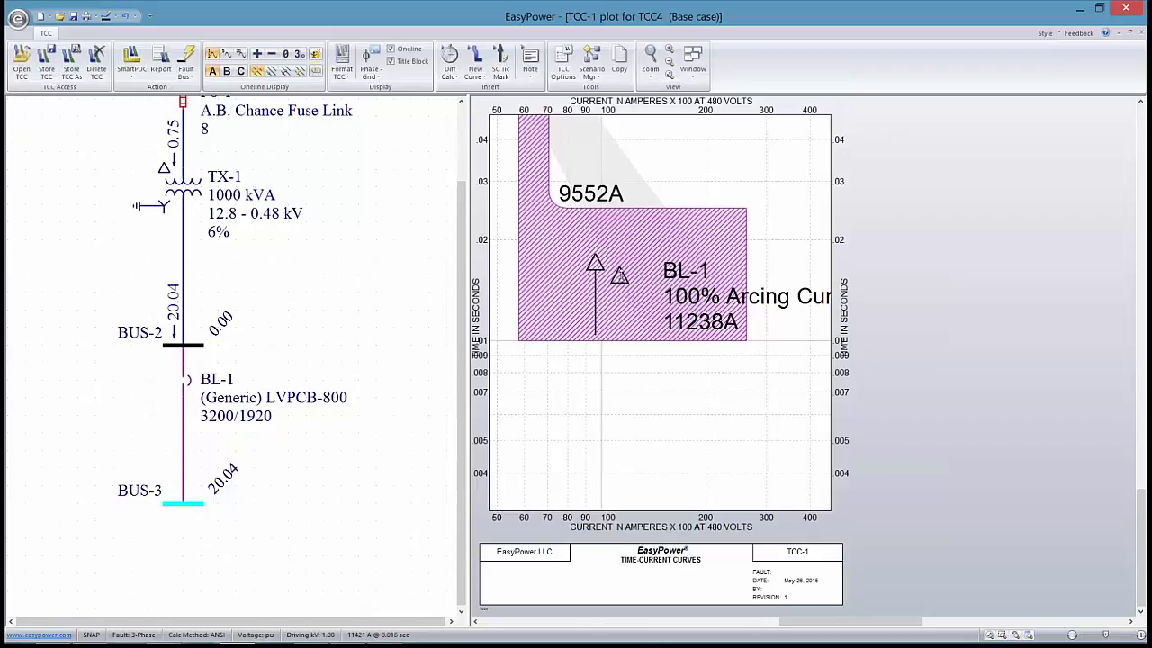
mouse_move(621, 276)
mouse_down()
mouse_move(621, 227)
mouse_move(635, 350)
mouse_up()
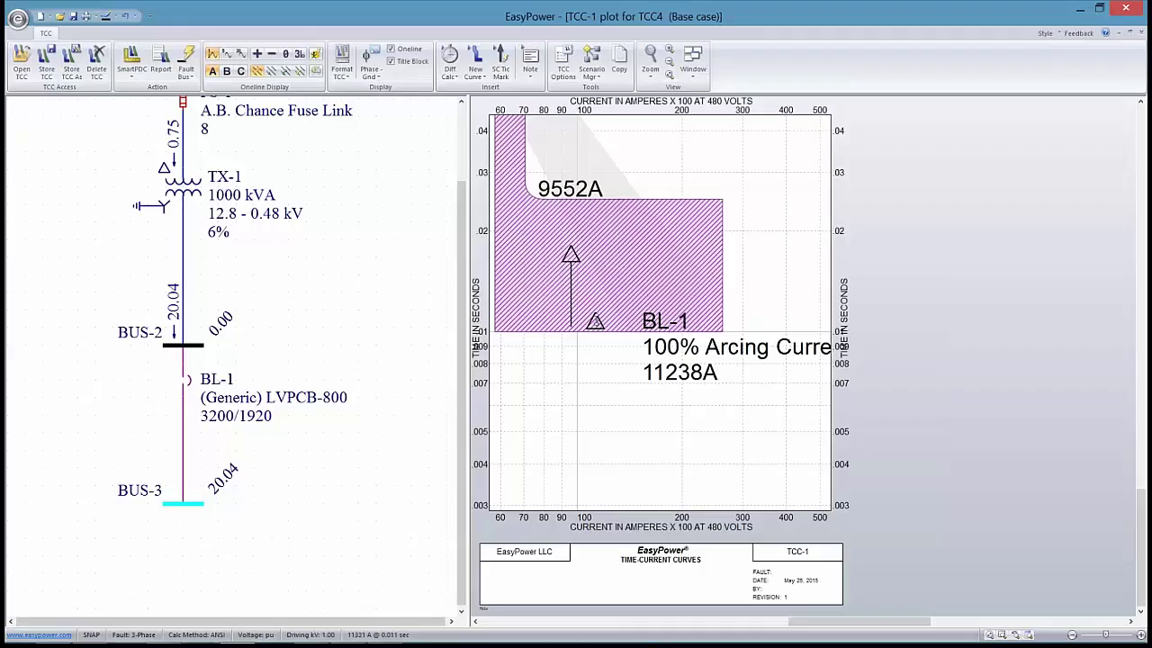
mouse_move(595, 322)
mouse_down()
mouse_move(596, 334)
mouse_move(600, 207)
mouse_up()
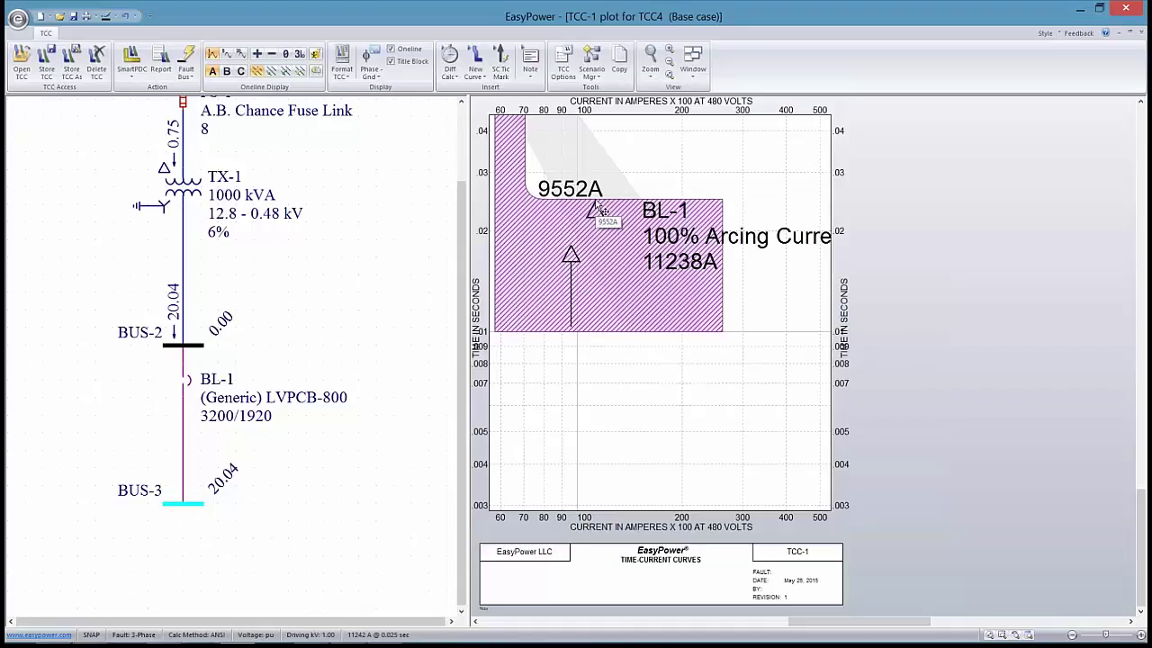
Step: Raise BL-1's instantaneous pickup to compare, then return it to 6400A
scroll(599, 210, down, 2)
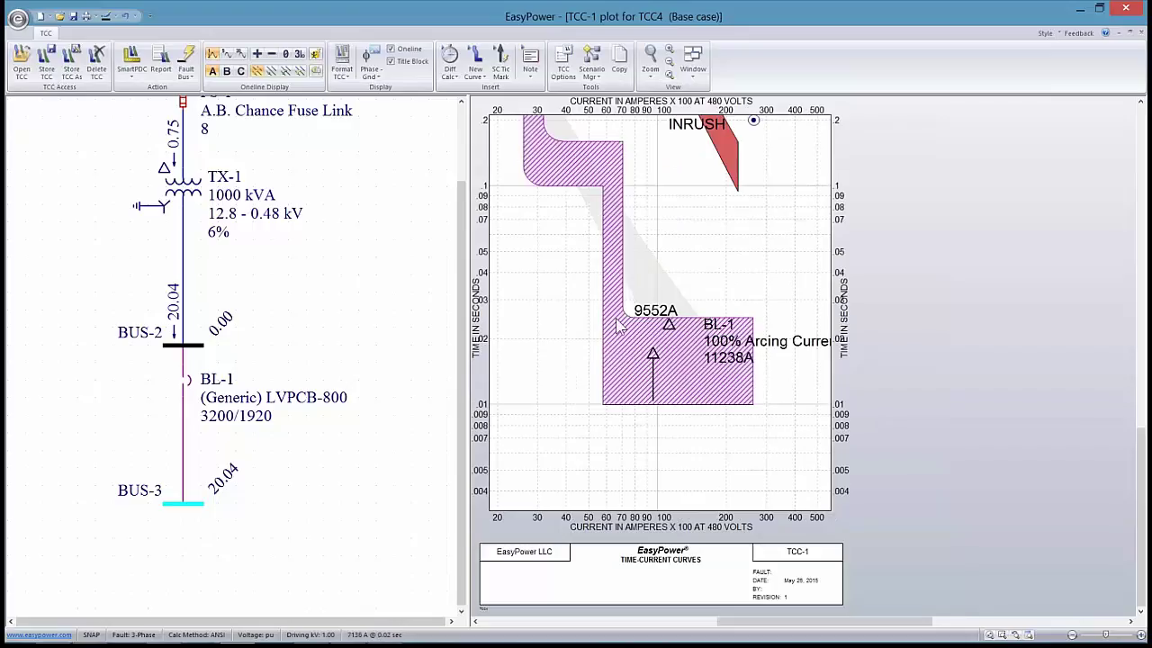
drag(612, 261, 662, 263)
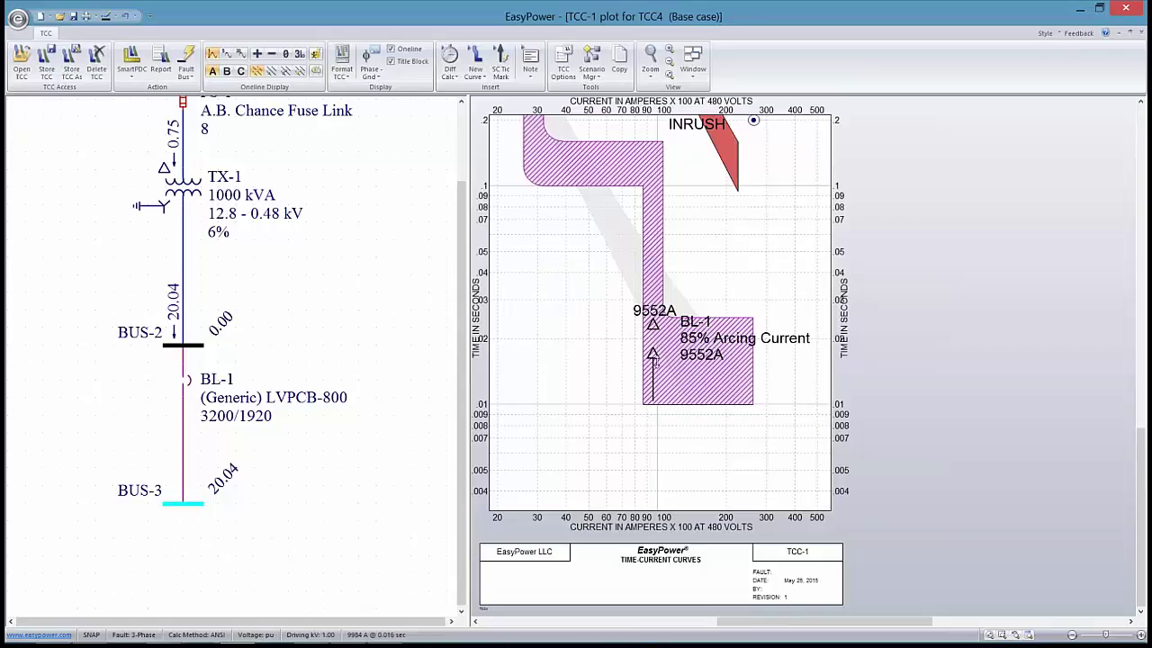
scroll(661, 310, up, 1)
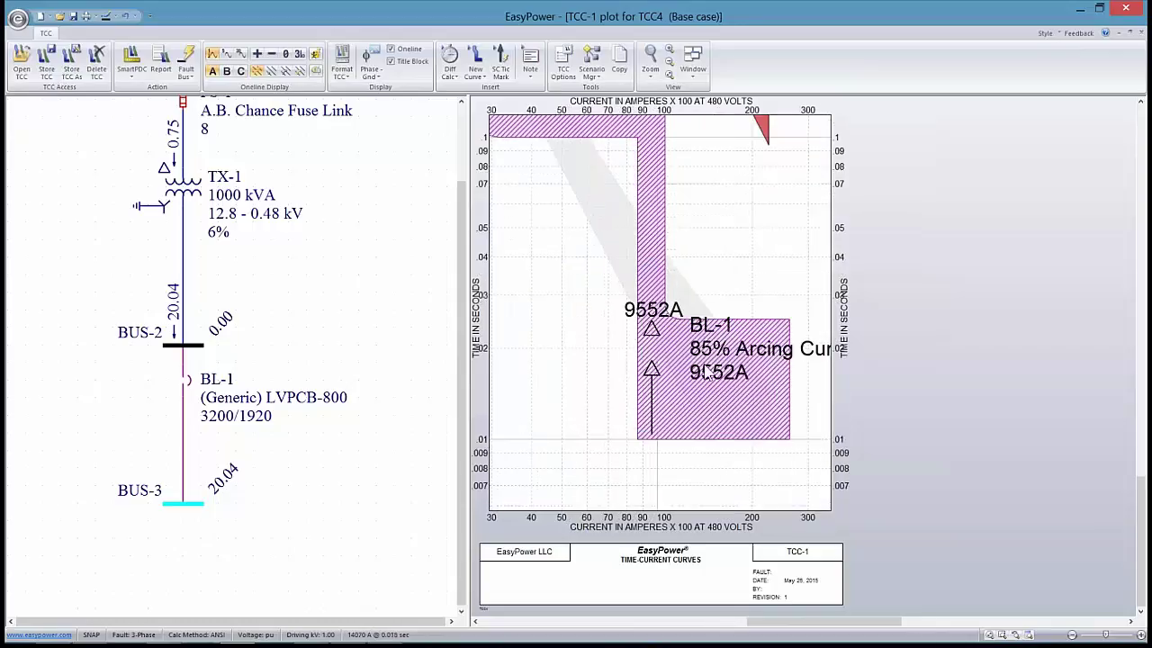
drag(651, 227, 609, 221)
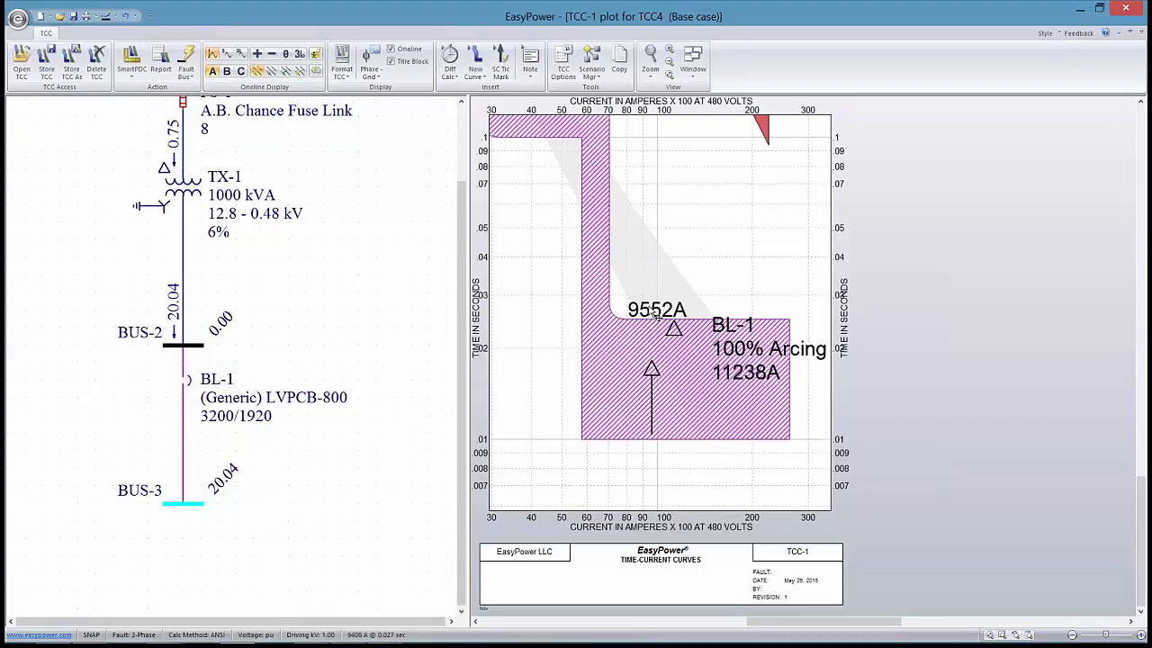
Step: Bring the PowerPoint presentation to the front at slide 6
click(505, 67)
mouse_move(615, 234)
key(alt+Tab)
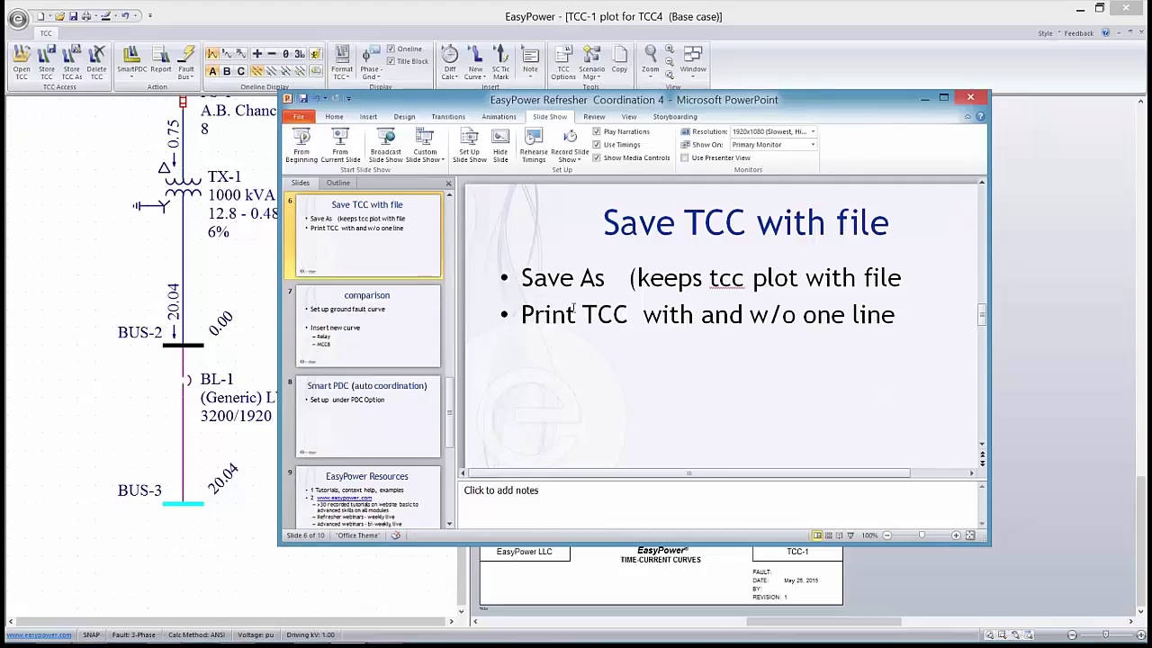
Step: Review the slide 7 comparison in PowerPoint, then return to EasyPower
click(377, 316)
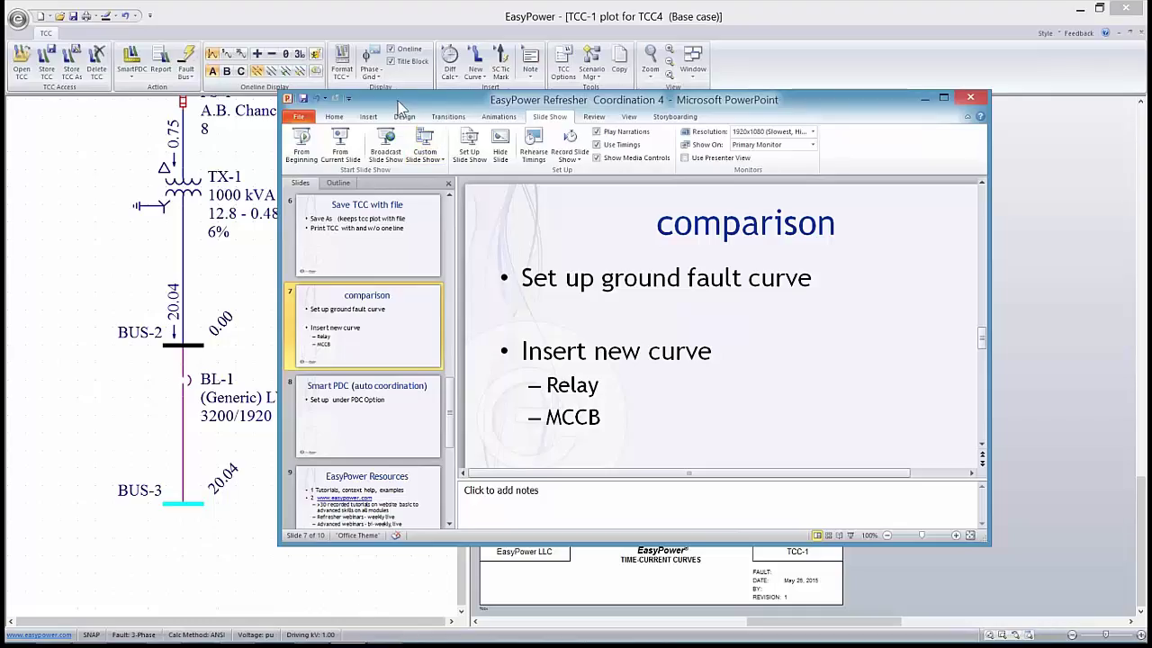
drag(397, 101, 474, 109)
key(alt+Tab)
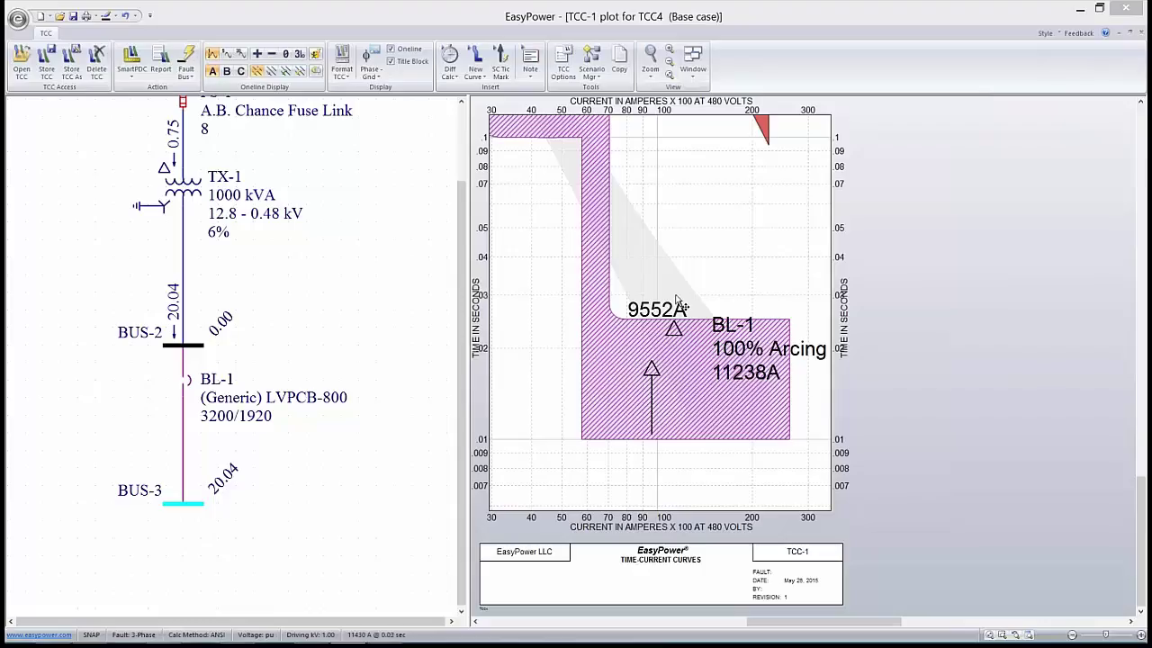
Step: Store the TCC plot as 'new fuse' and close it
click(366, 224)
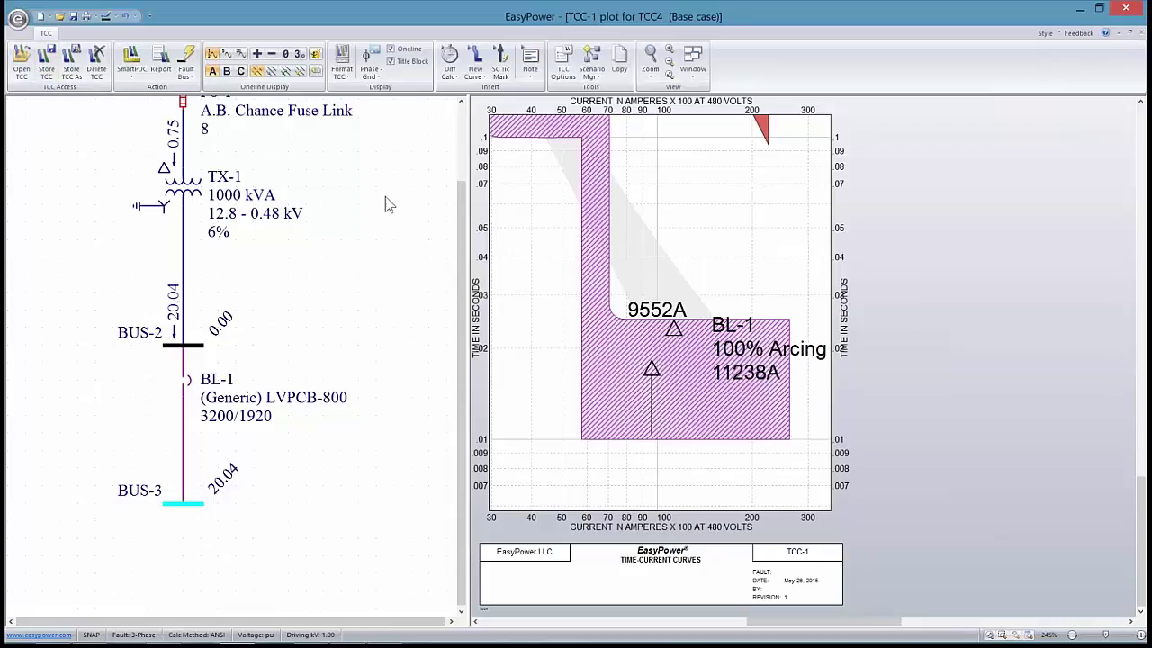
scroll(533, 243, down, 3)
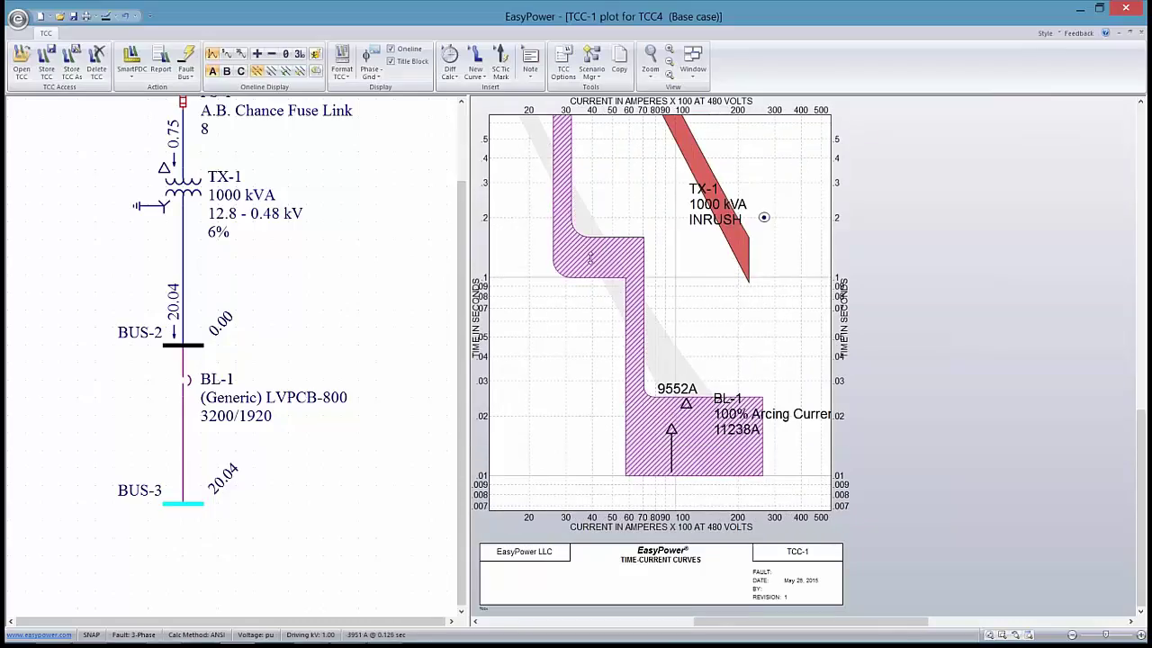
click(72, 63)
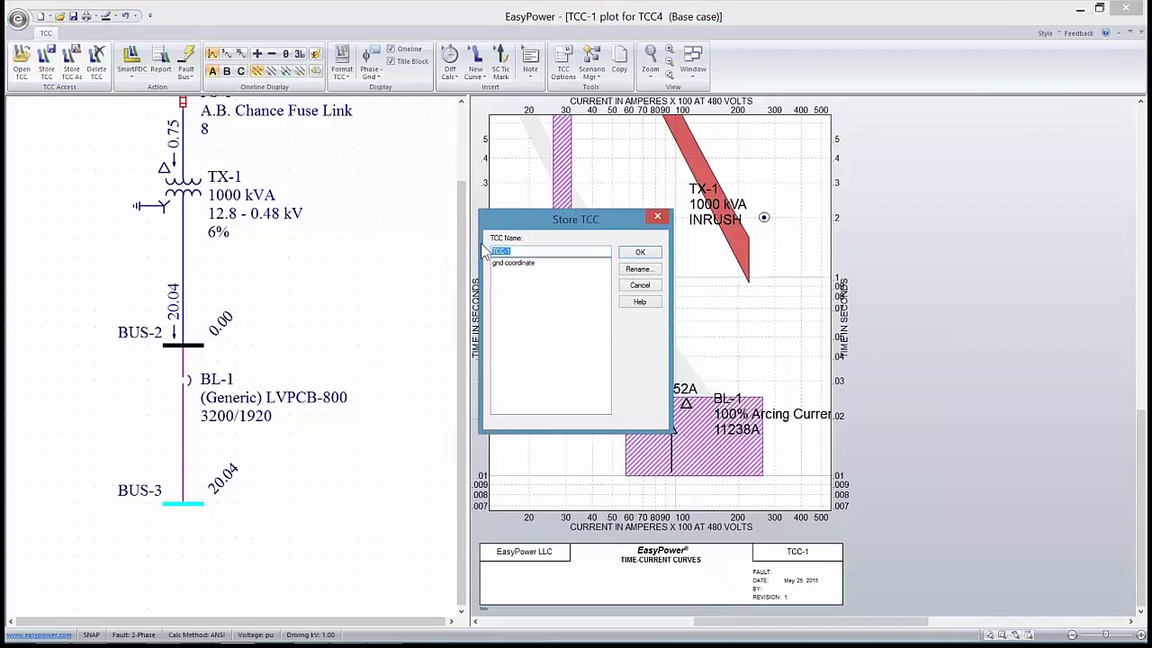
text(new fuse)
click(632, 251)
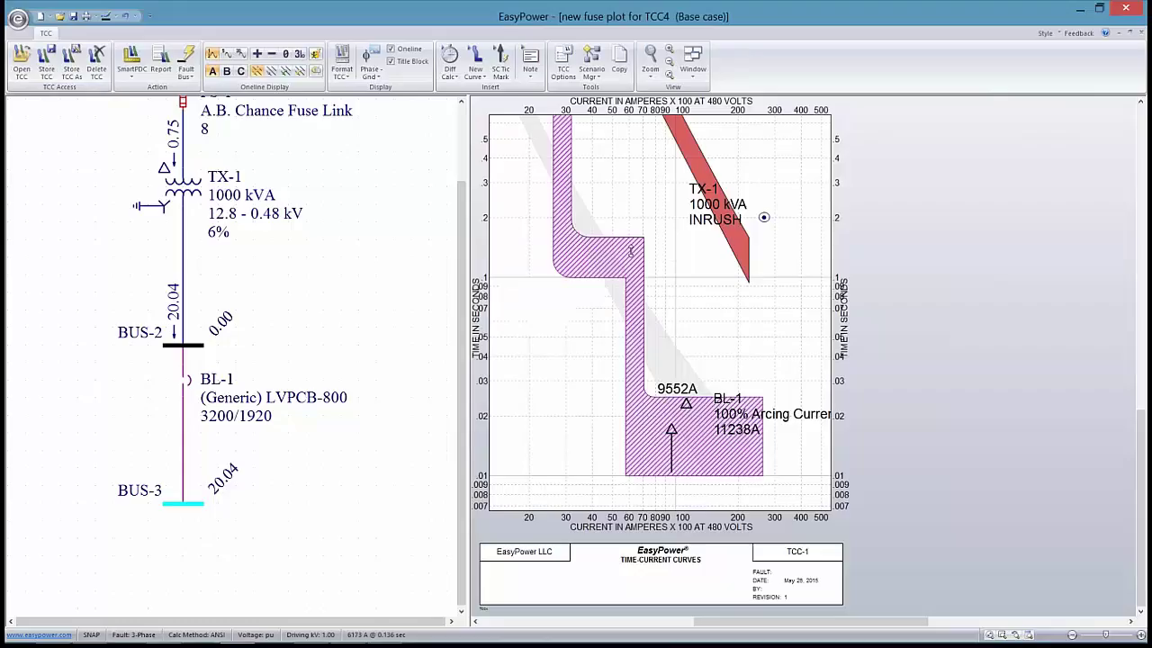
click(18, 18)
click(39, 376)
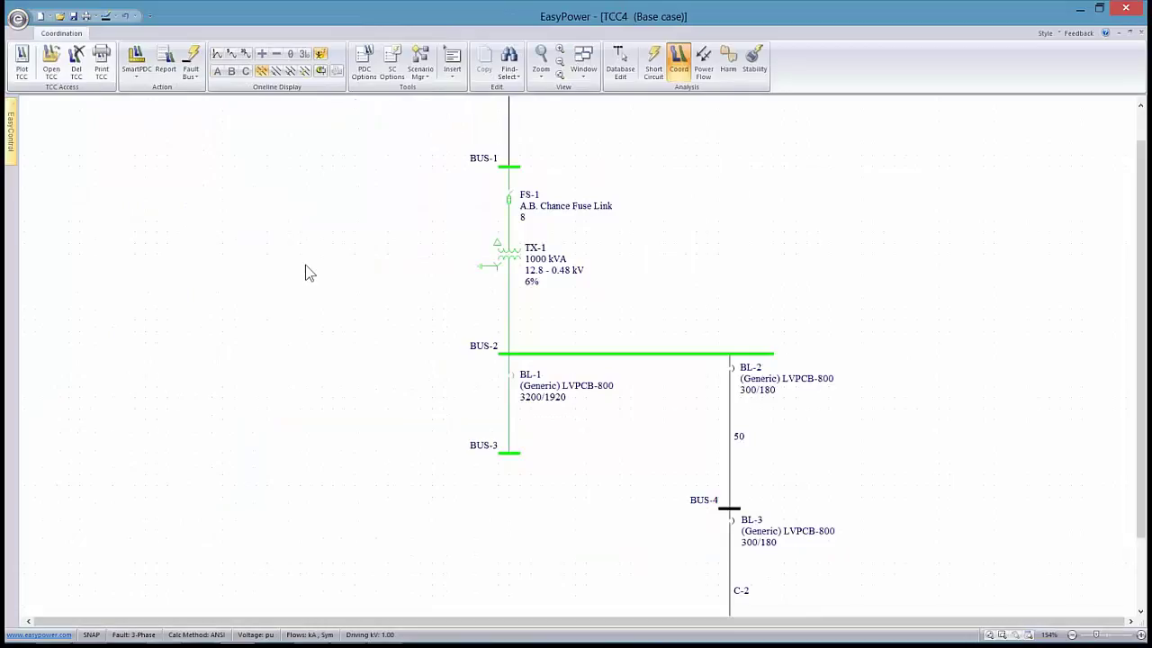
Step: Select BL-2, BUS-4, BL-3 and PNL-1 and plot their curves as TCC-2
click(558, 327)
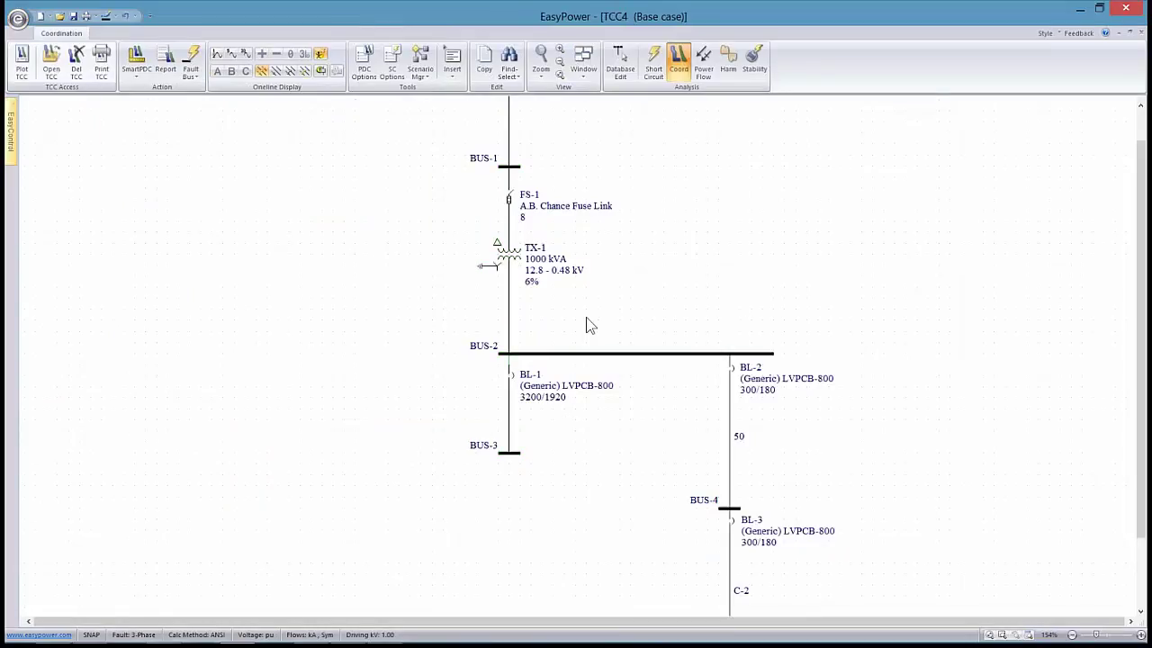
drag(750, 326, 617, 236)
drag(636, 430, 582, 352)
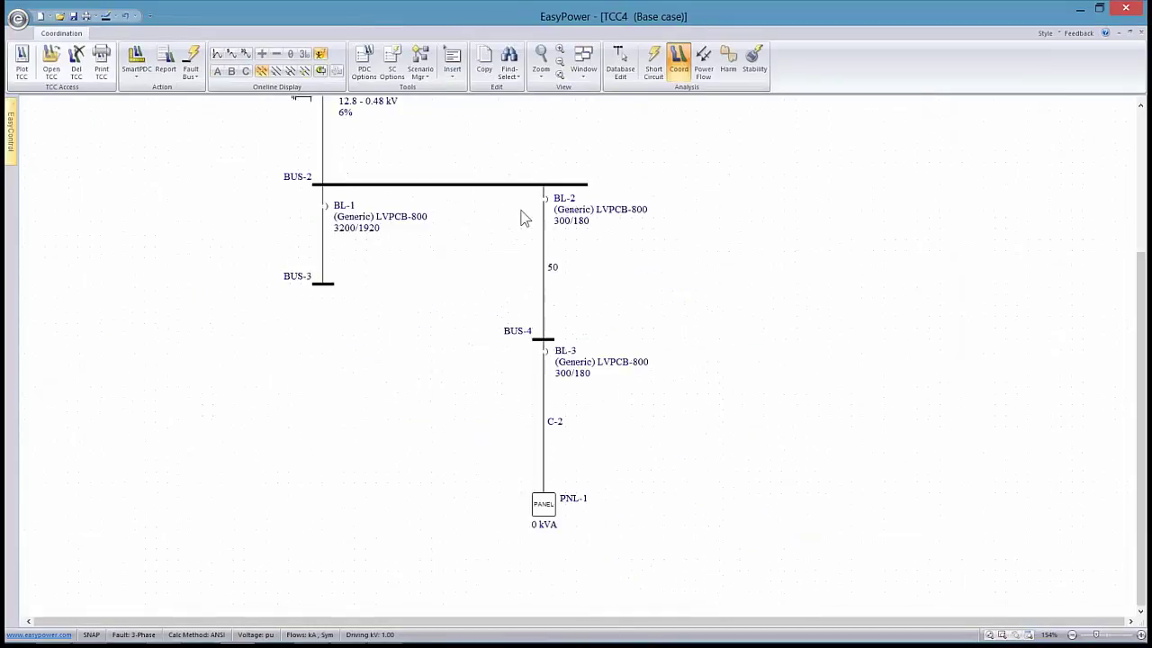
drag(605, 527, 486, 193)
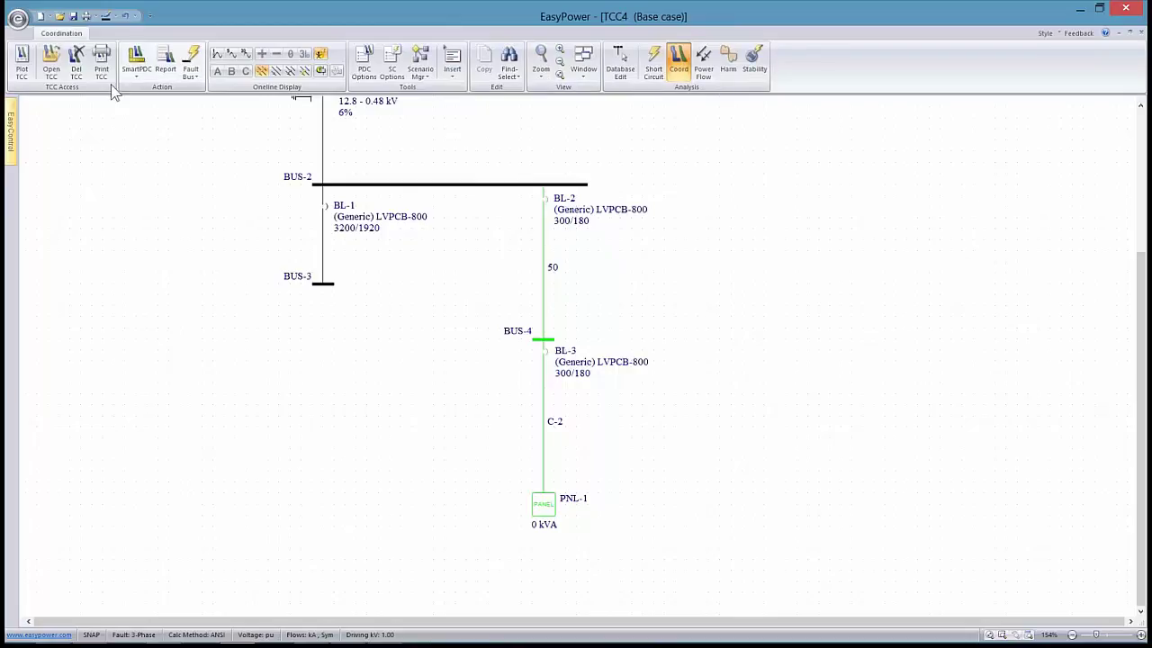
click(21, 64)
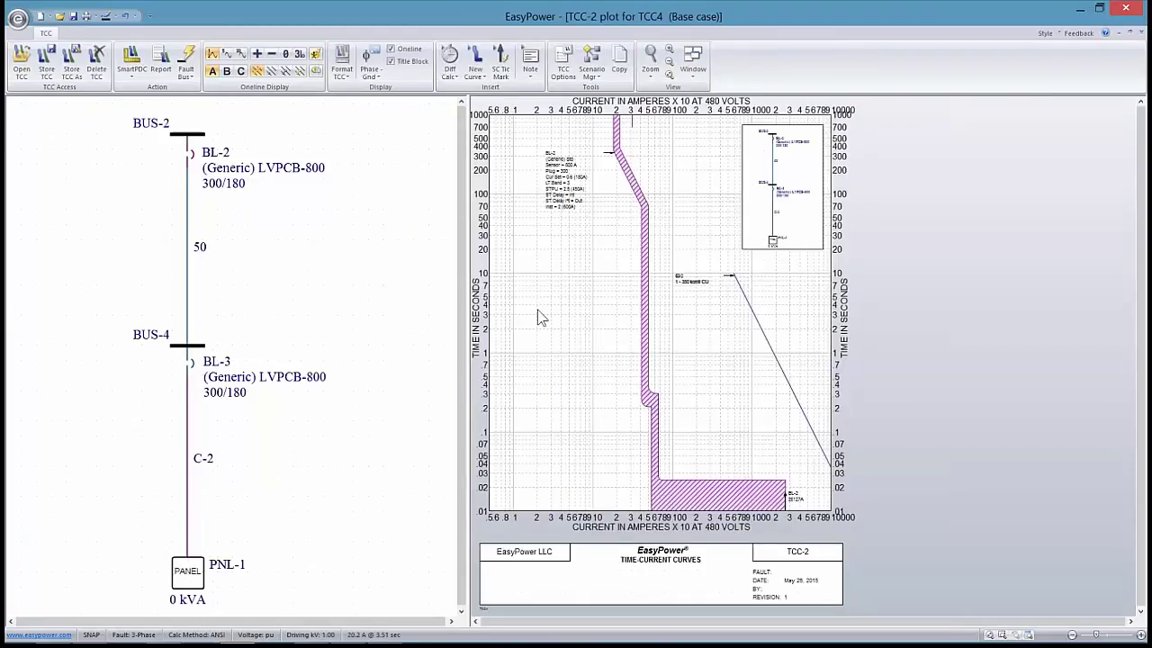
scroll(537, 317, up, 2)
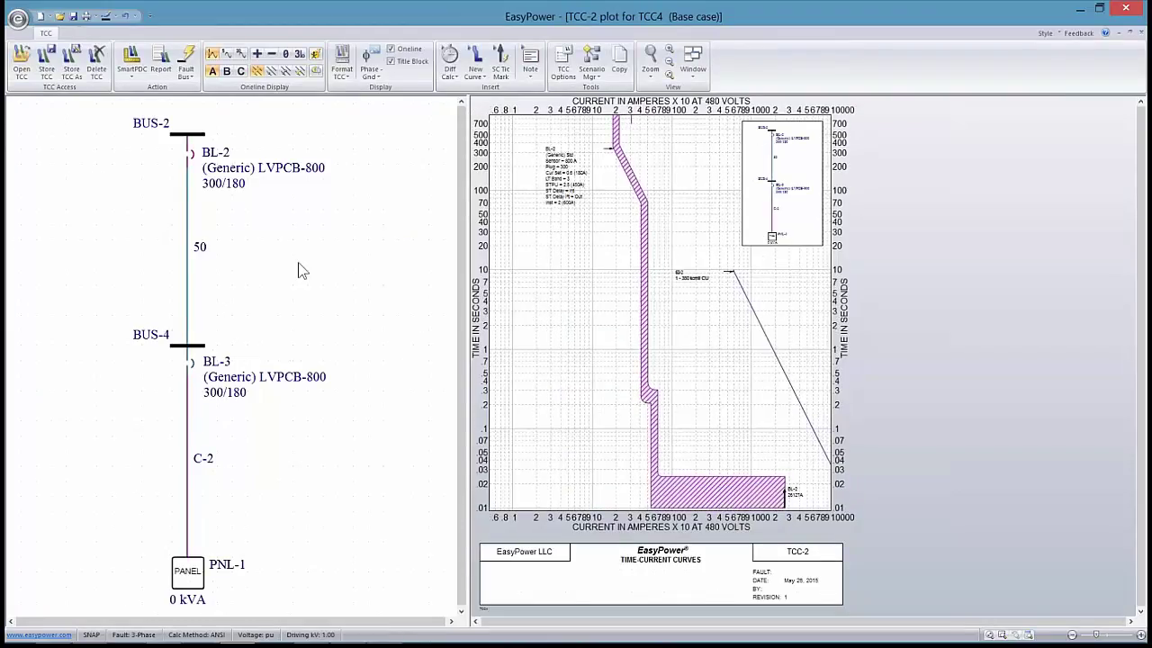
Step: Close TCC-2 without storing it or saving temporary changes, then view the feeder above BUS-4
click(18, 18)
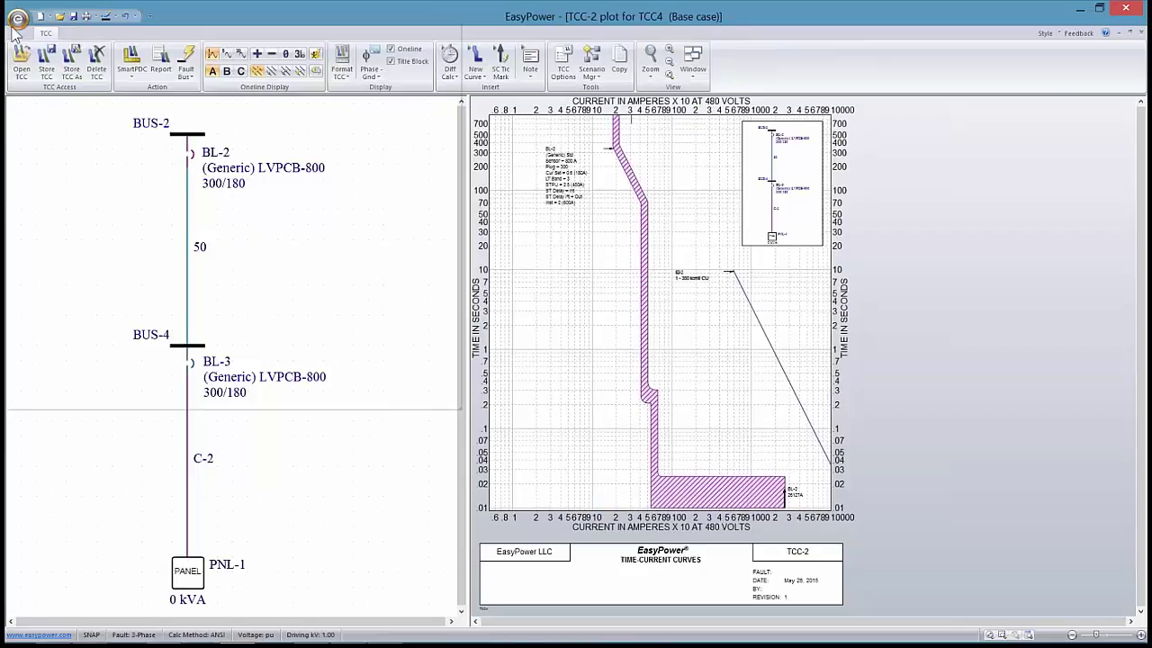
click(19, 385)
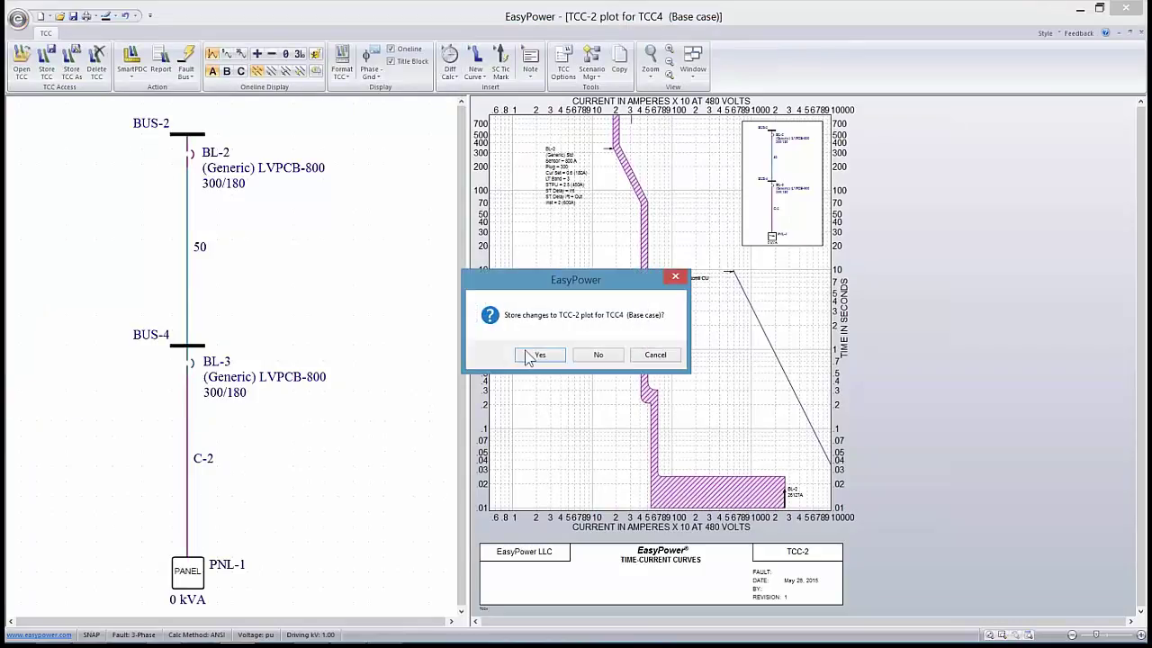
click(596, 355)
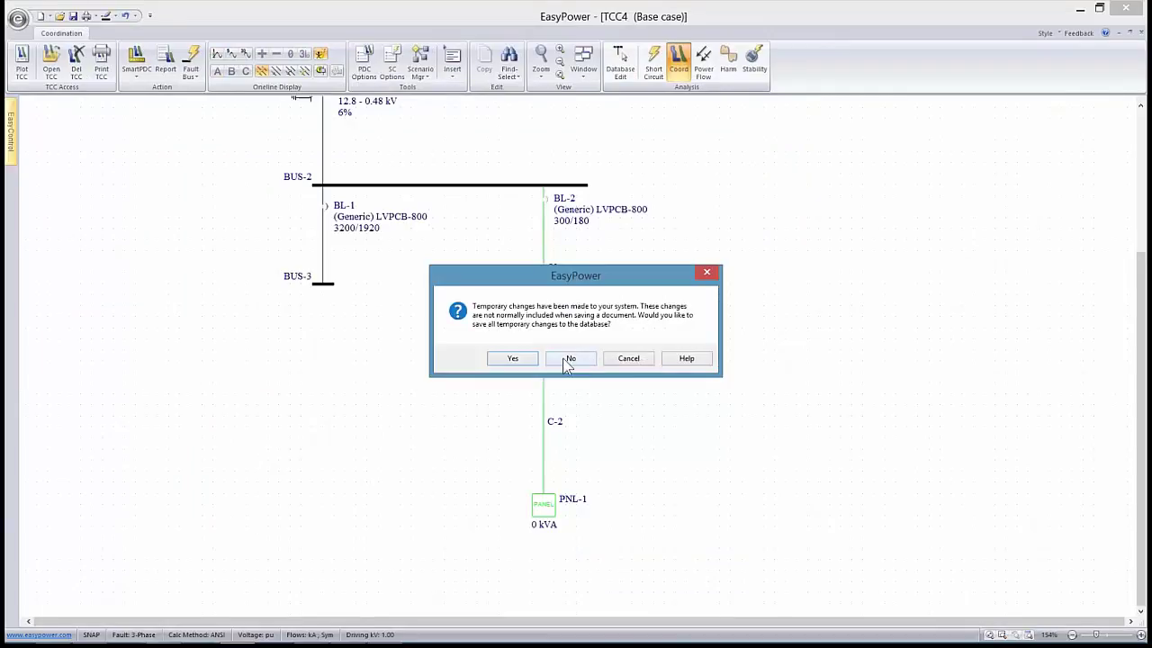
click(532, 358)
scroll(676, 404, down, 1)
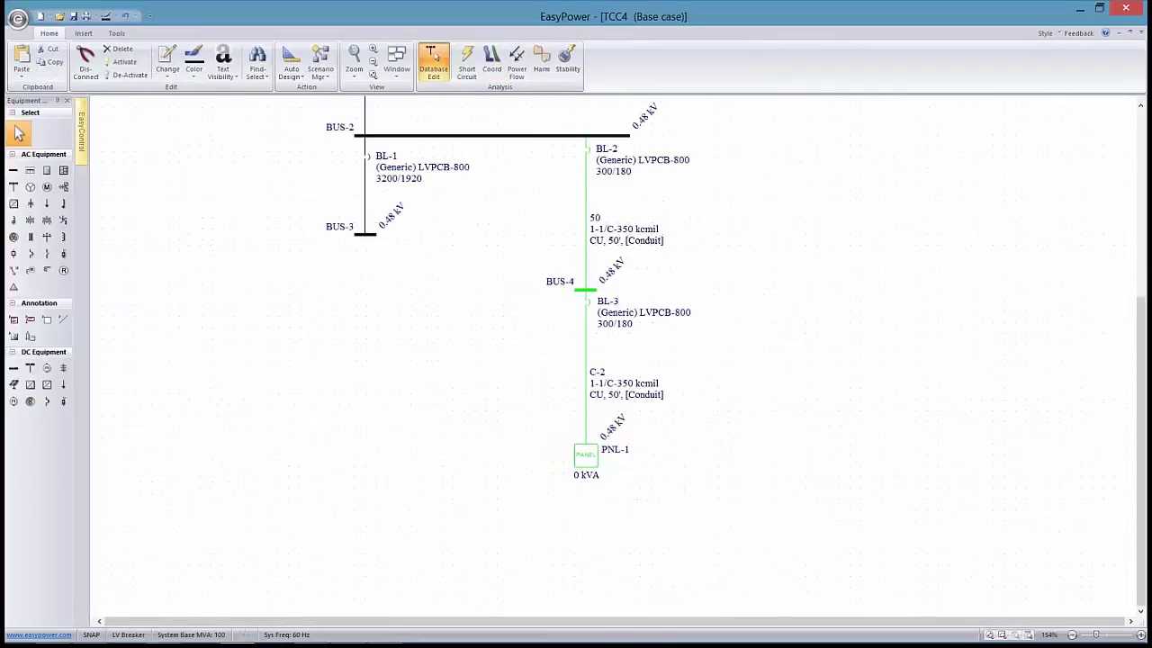
scroll(630, 357, up, 3)
scroll(629, 357, up, 3)
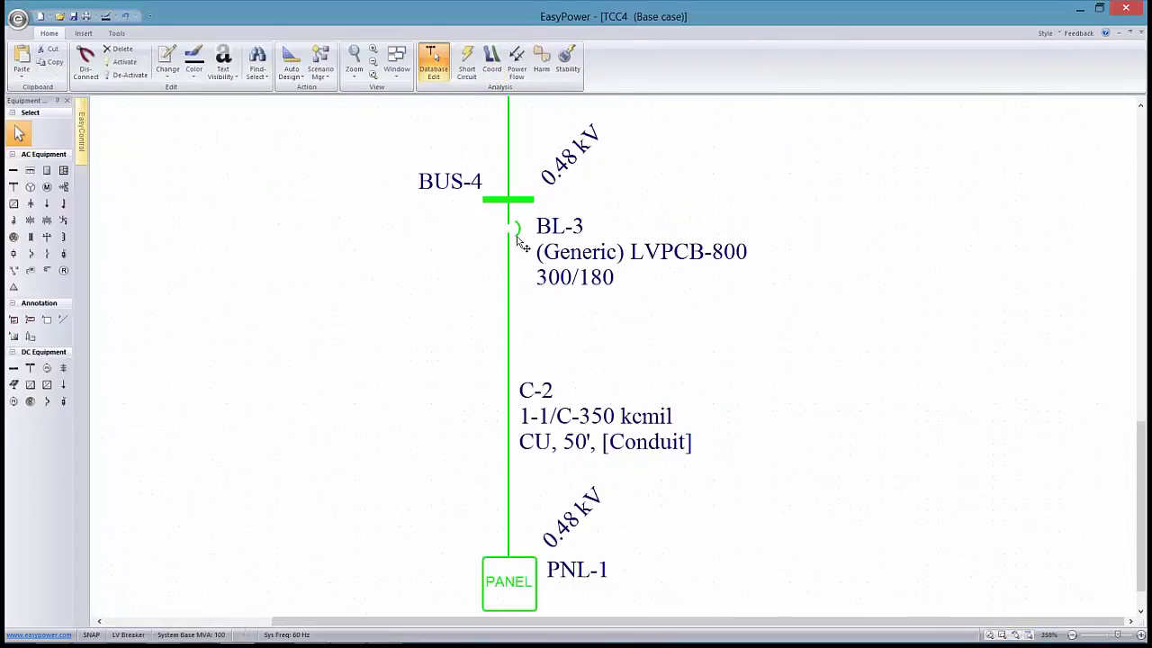
drag(516, 236, 577, 412)
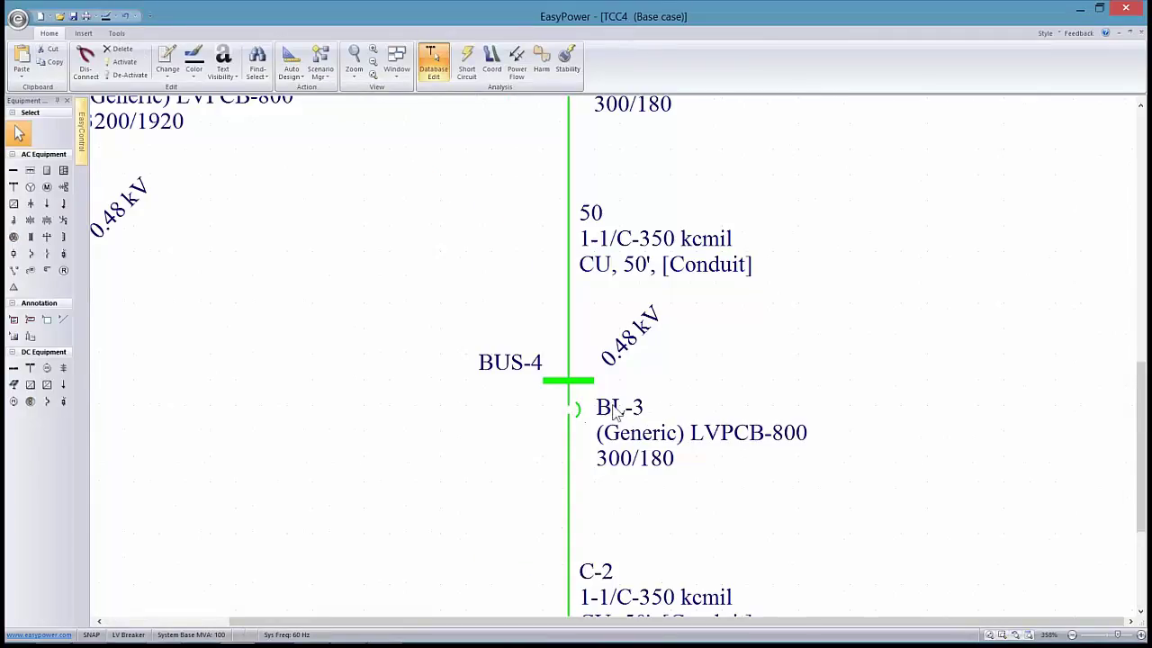
scroll(571, 342, up, 2)
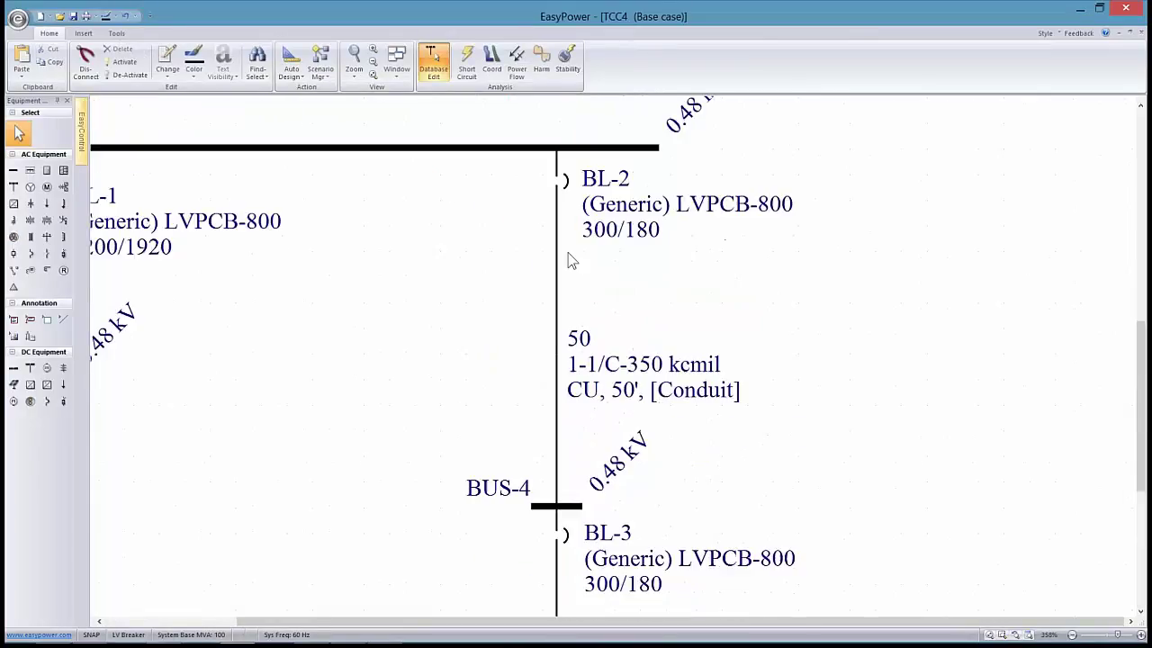
double_click(564, 181)
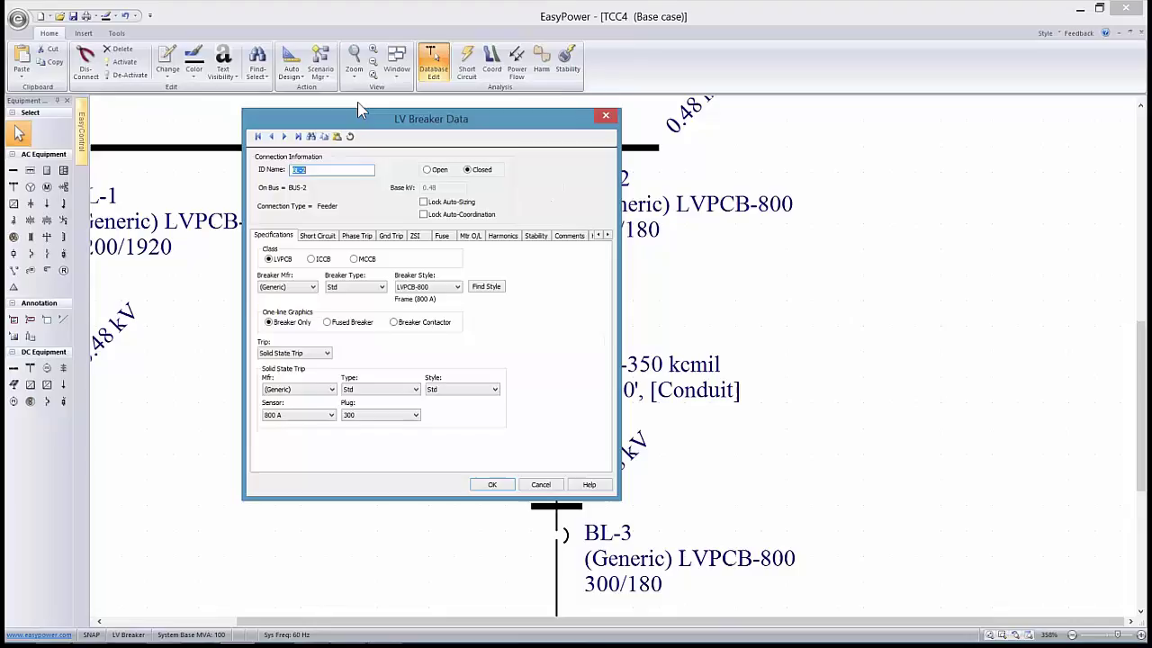
drag(357, 103, 302, 88)
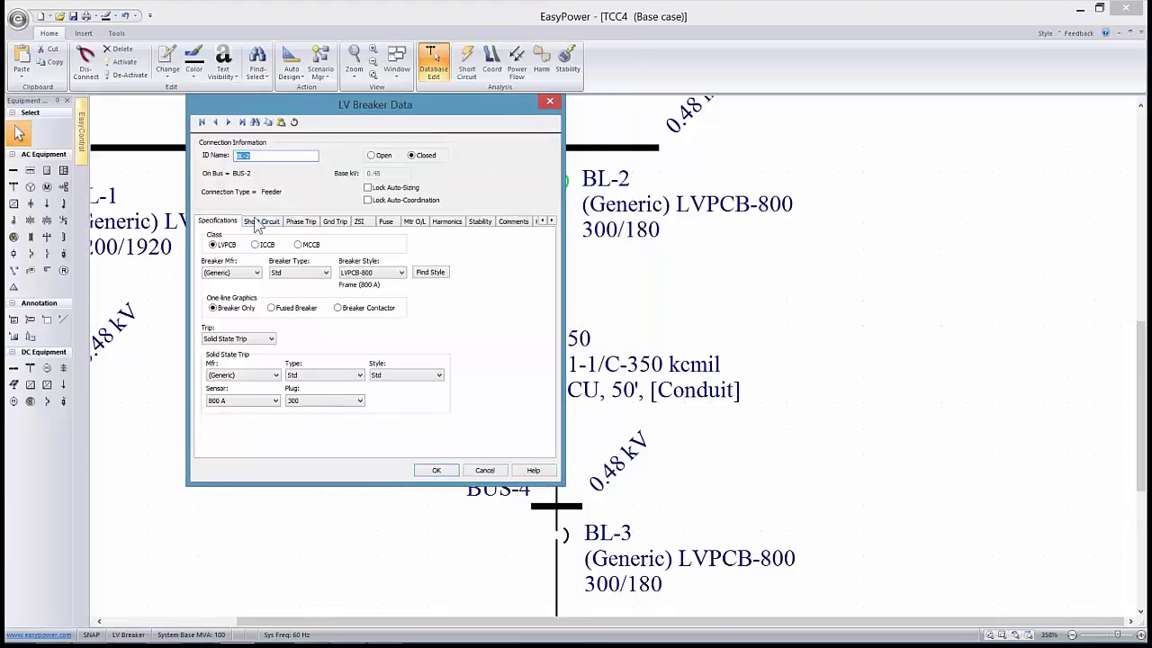
click(259, 225)
click(295, 225)
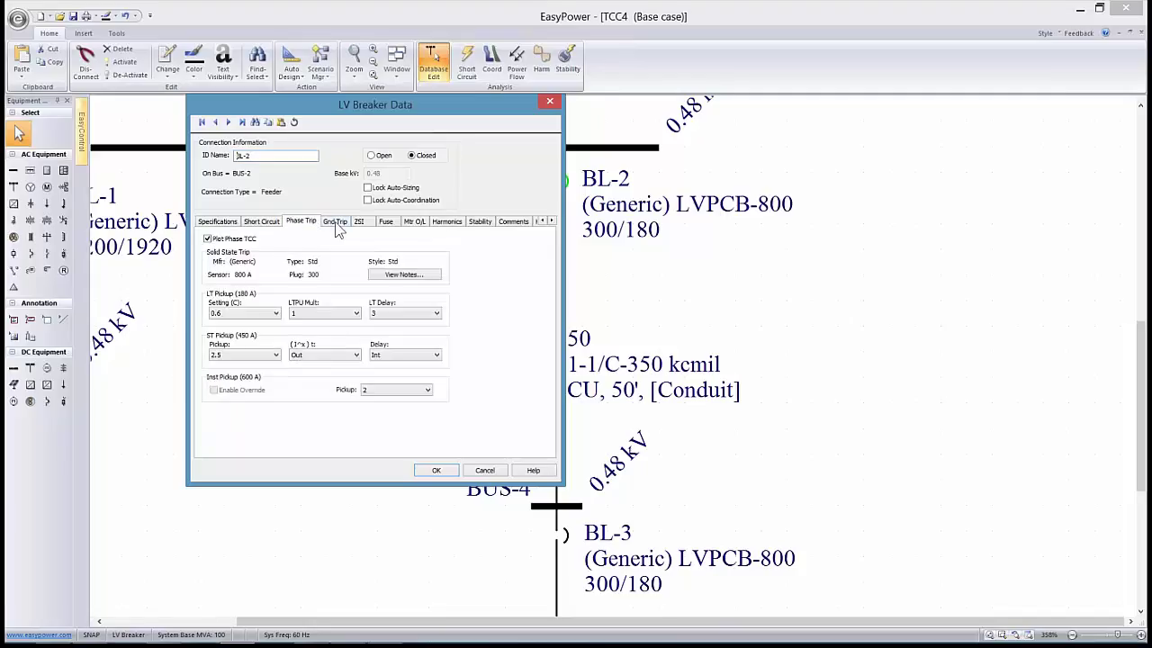
click(336, 225)
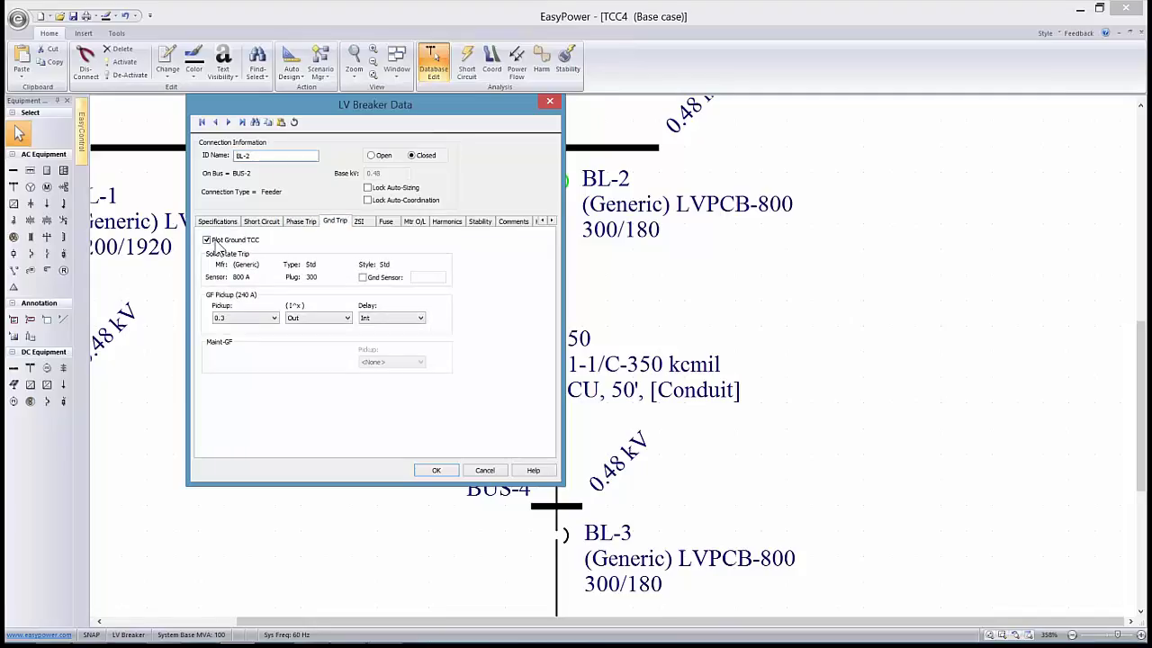
drag(270, 105, 230, 79)
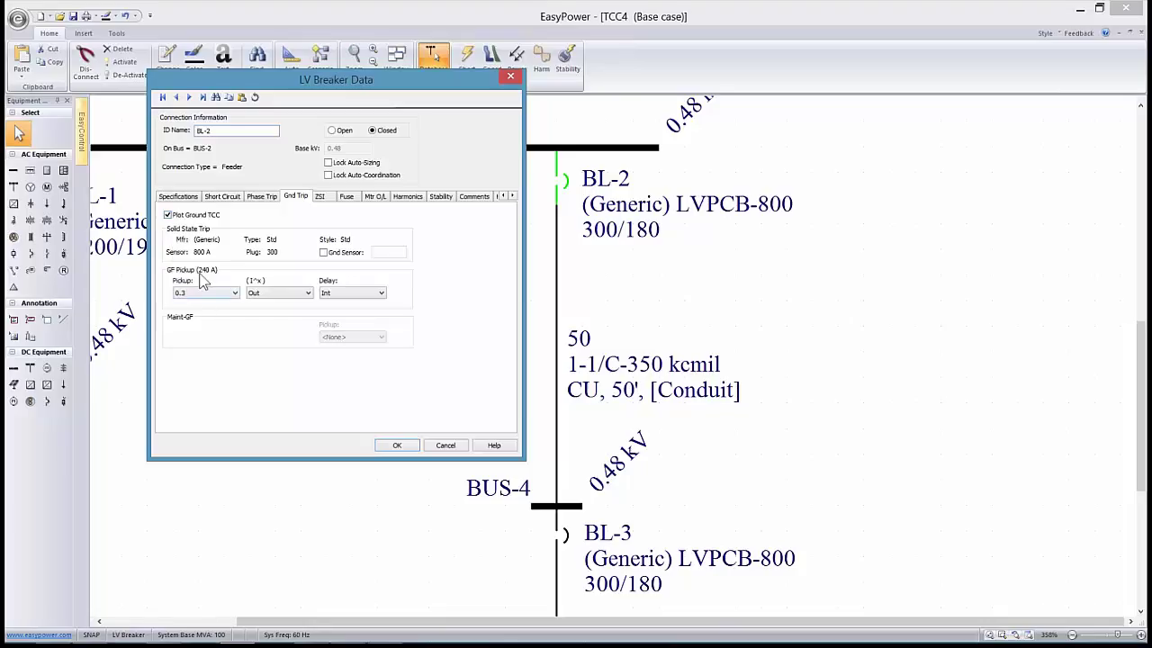
click(329, 296)
click(397, 446)
scroll(540, 364, down, 3)
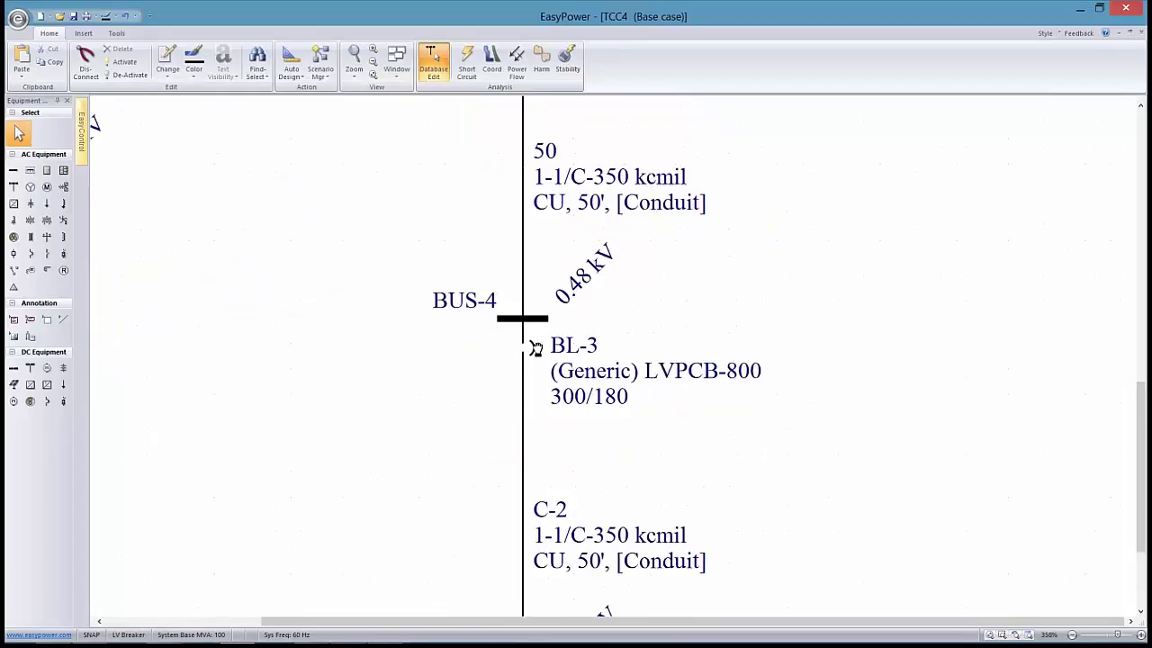
Step: Enable Plot Phase TCC on BL-3's phase trip settings
scroll(531, 359, down, 2)
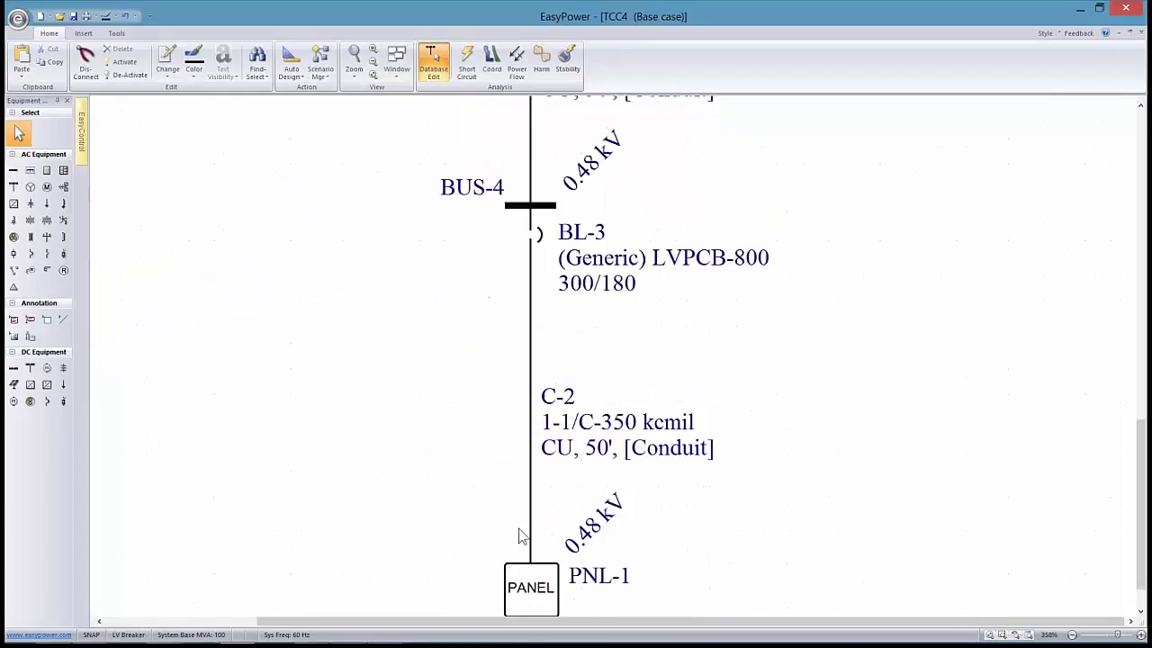
double_click(541, 233)
drag(518, 141, 221, 97)
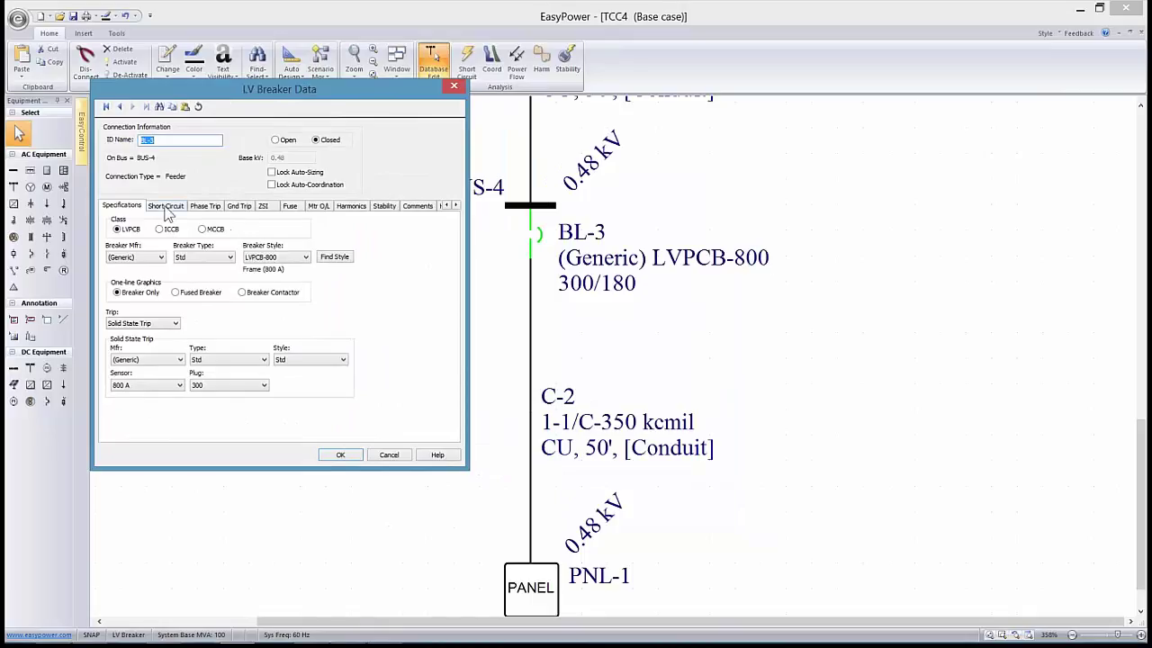
click(166, 207)
click(198, 208)
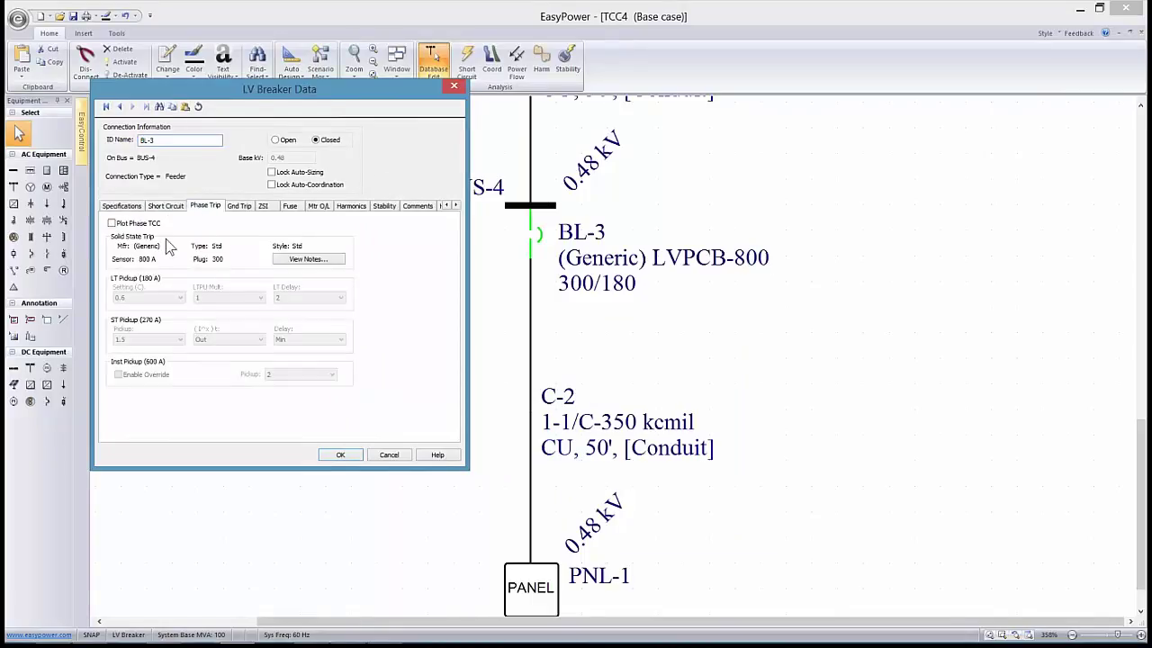
click(112, 223)
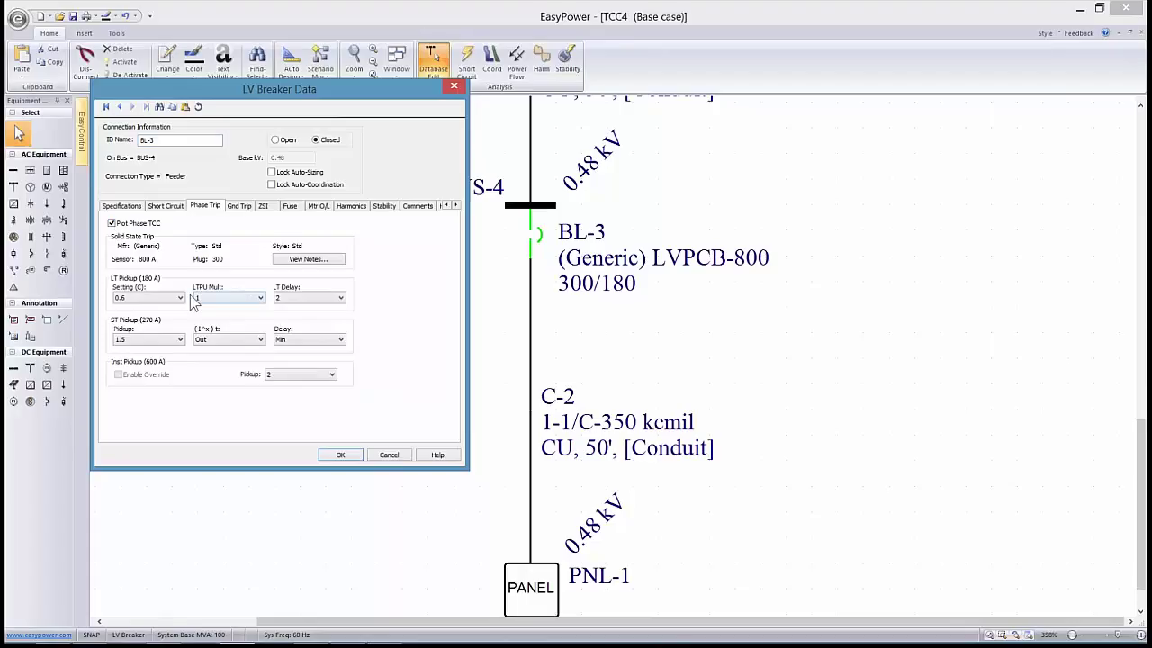
Step: Set BL-3's LT pickup to 0.5, multiplier 1, LT delay 1, and ST delay Min
click(180, 298)
click(137, 319)
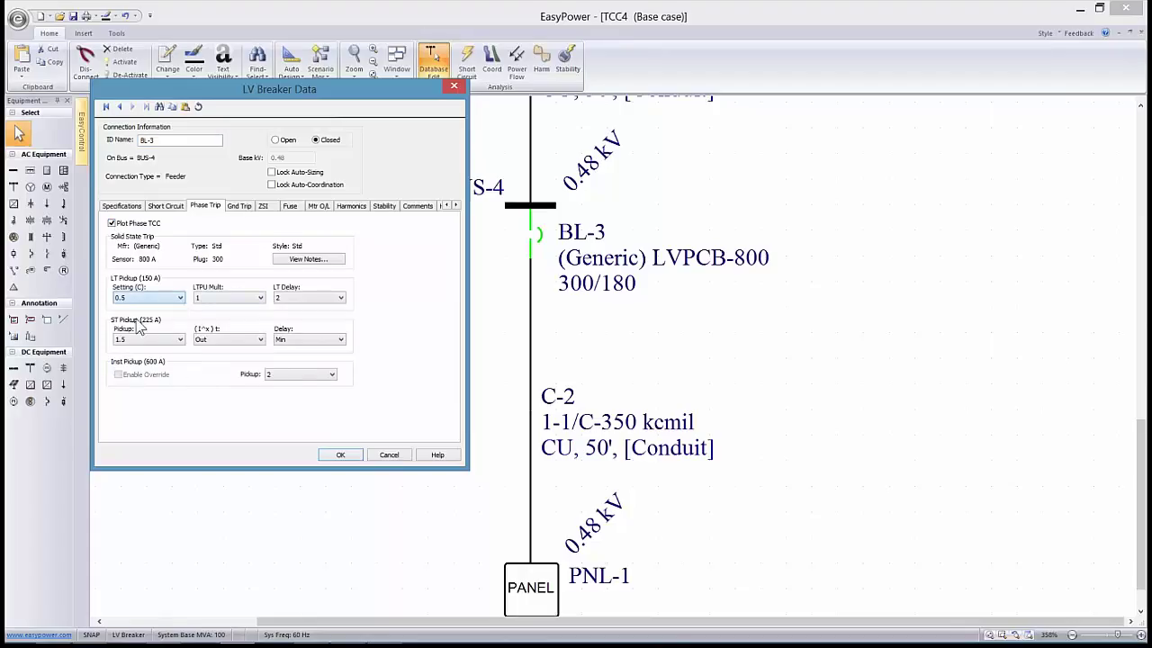
click(238, 301)
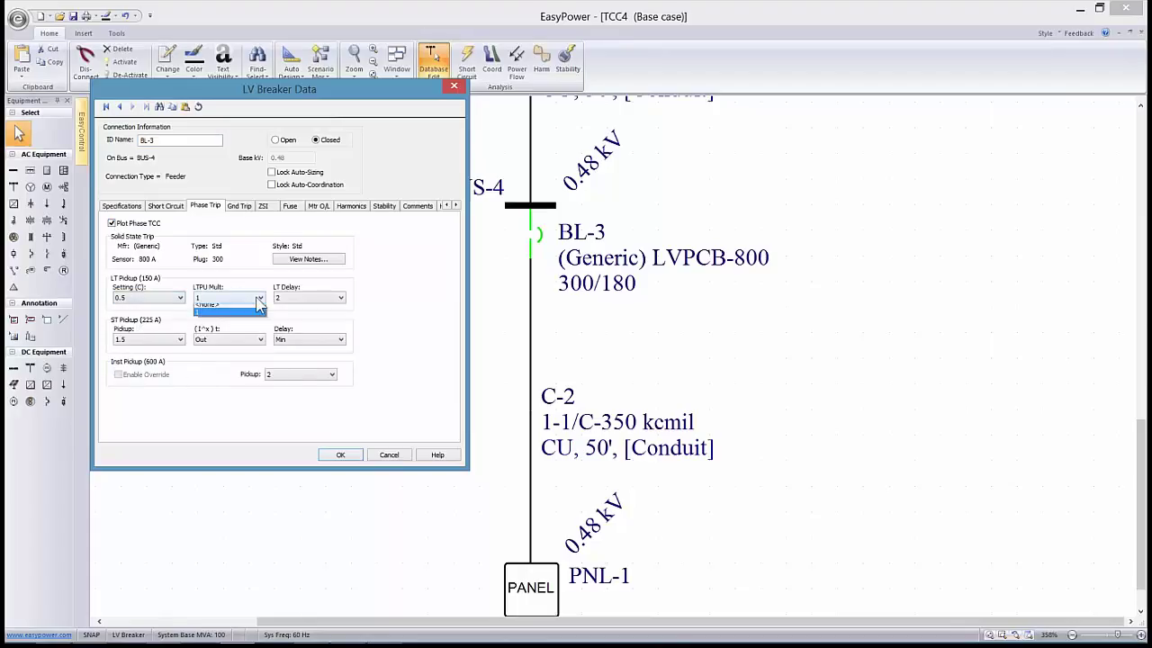
click(232, 317)
click(340, 298)
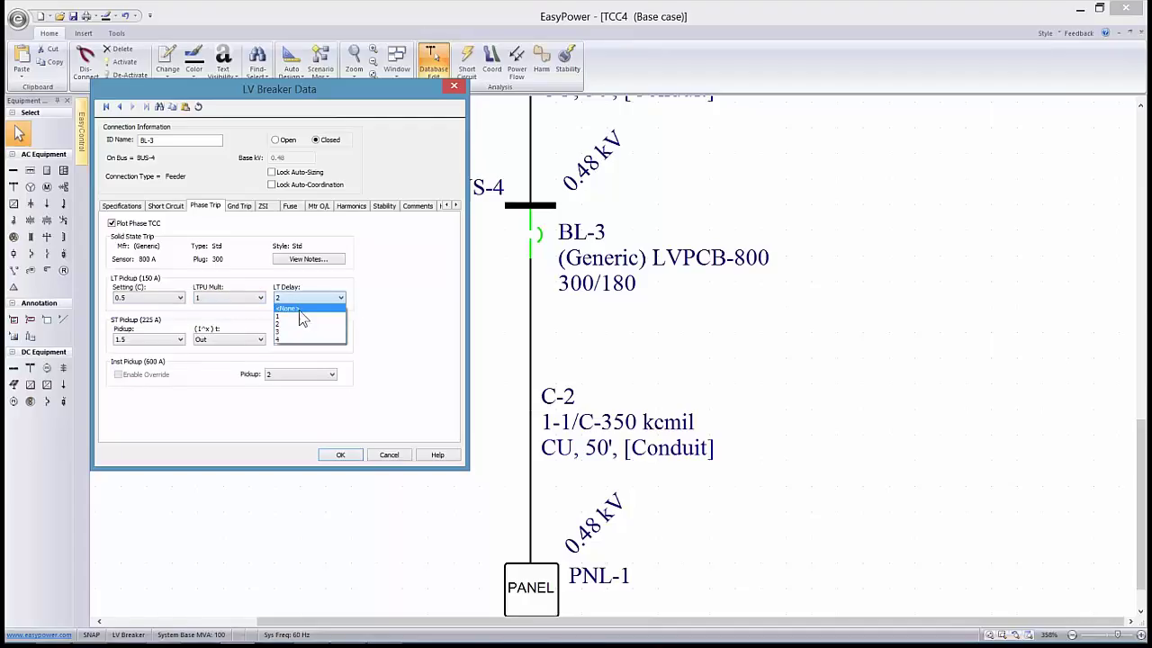
click(297, 315)
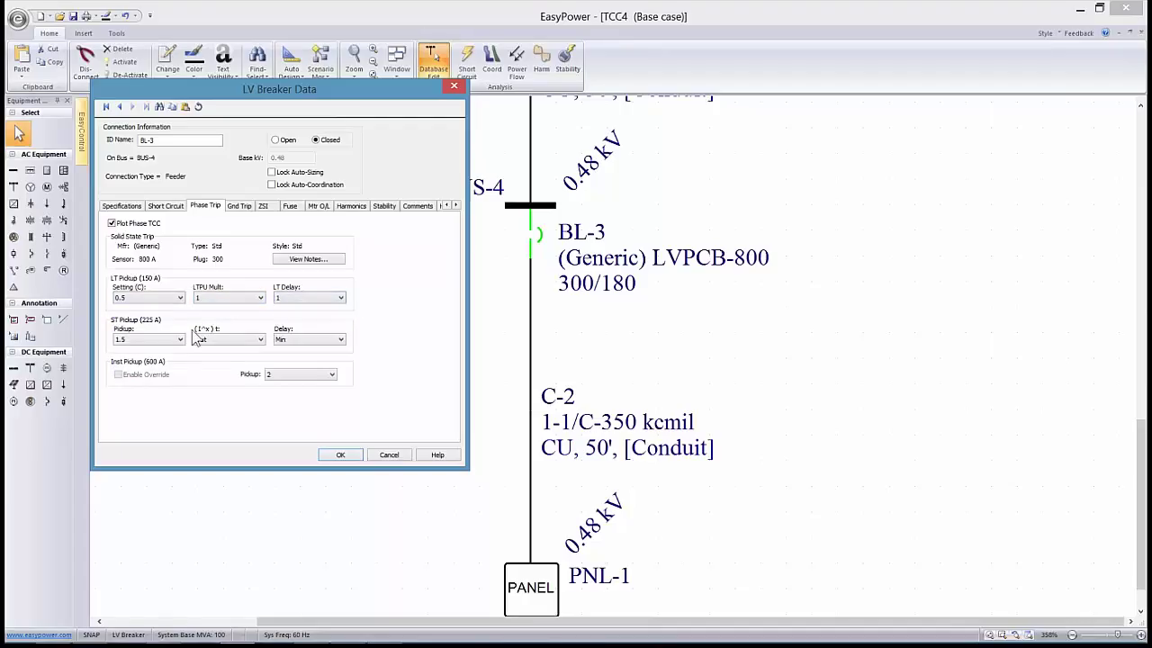
click(322, 341)
click(315, 343)
Step: Apply BL-3's settings, then select the BUS-4 feeder to PNL-1 and plot TCC-3
click(343, 456)
scroll(680, 430, down, 2)
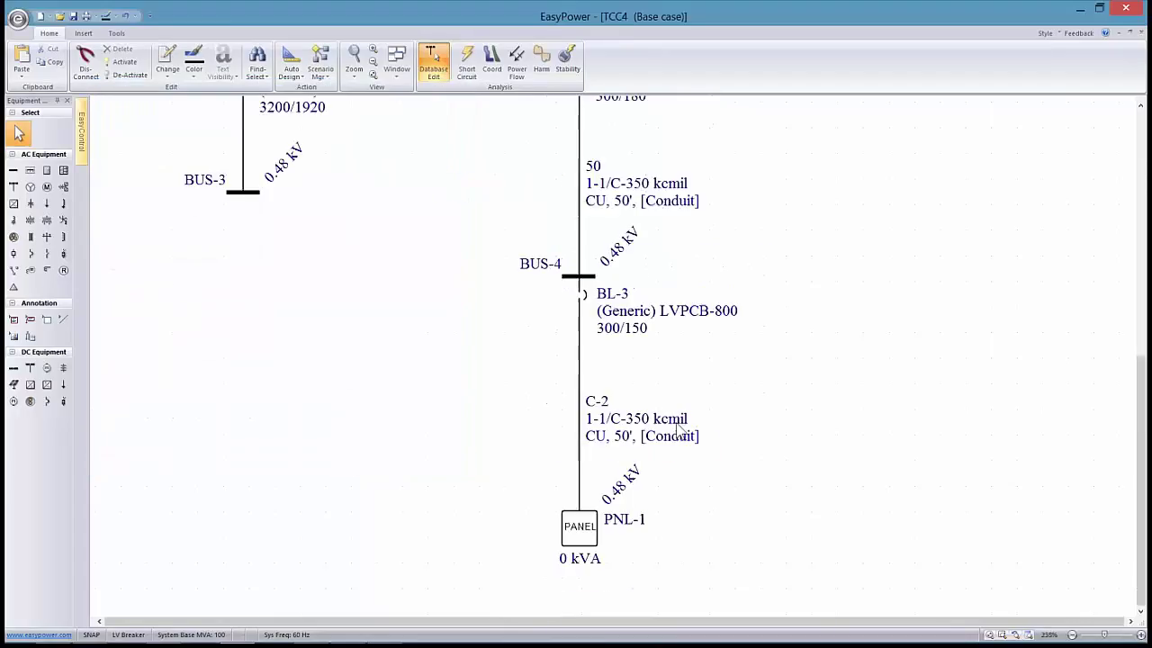
scroll(682, 425, down, 2)
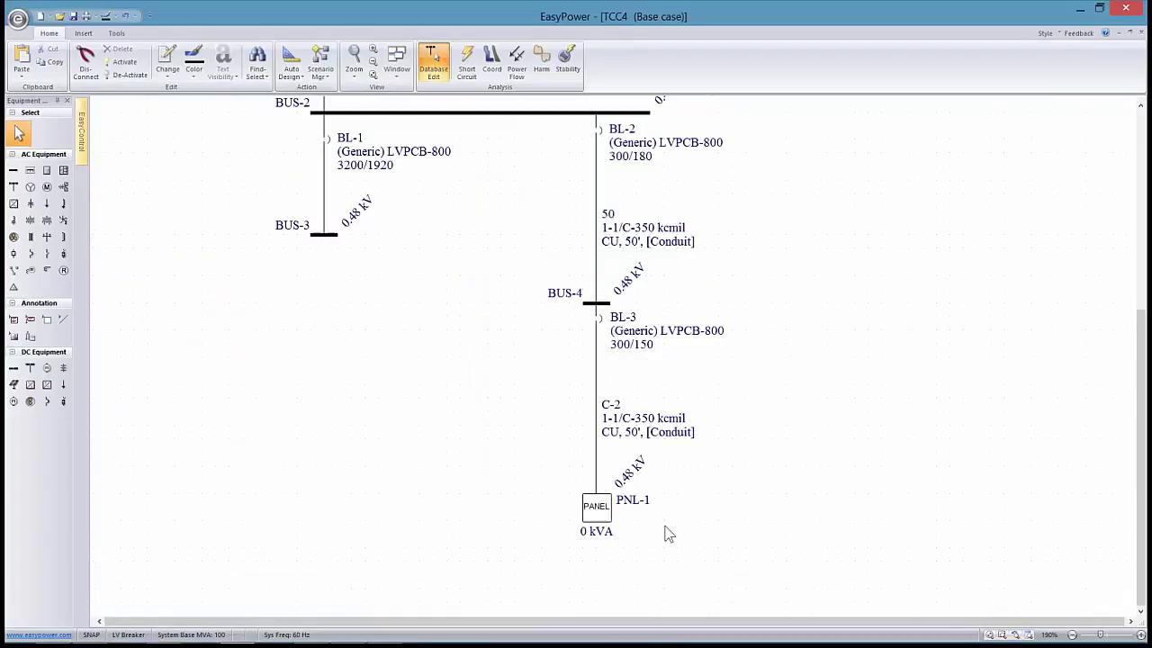
drag(659, 530, 535, 126)
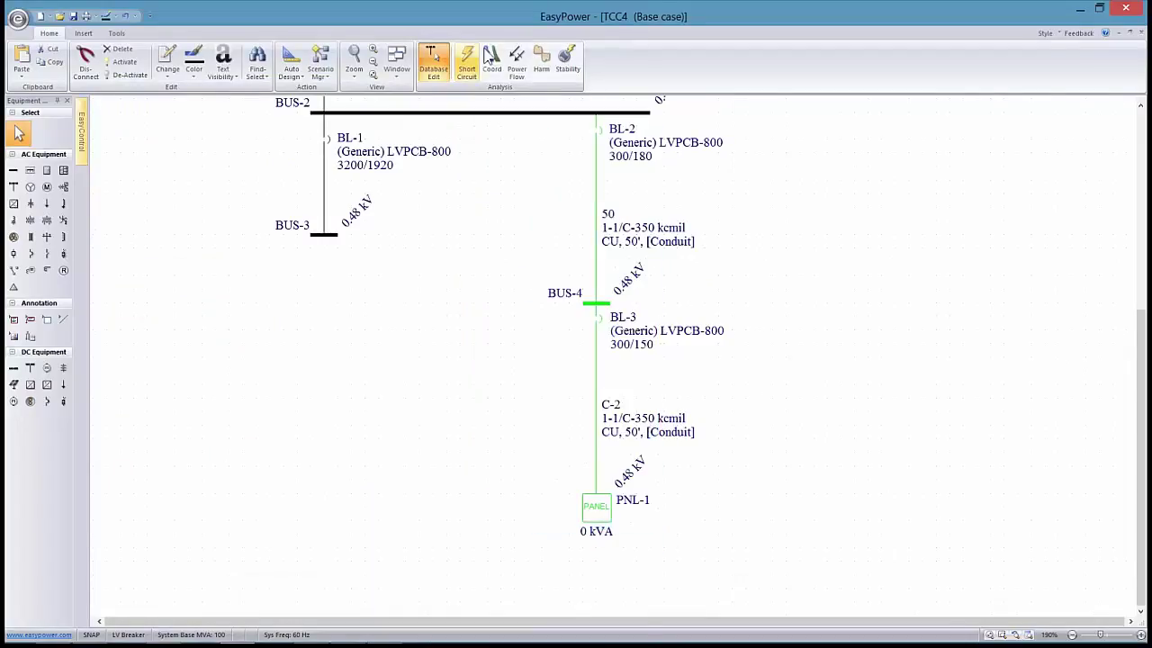
click(491, 56)
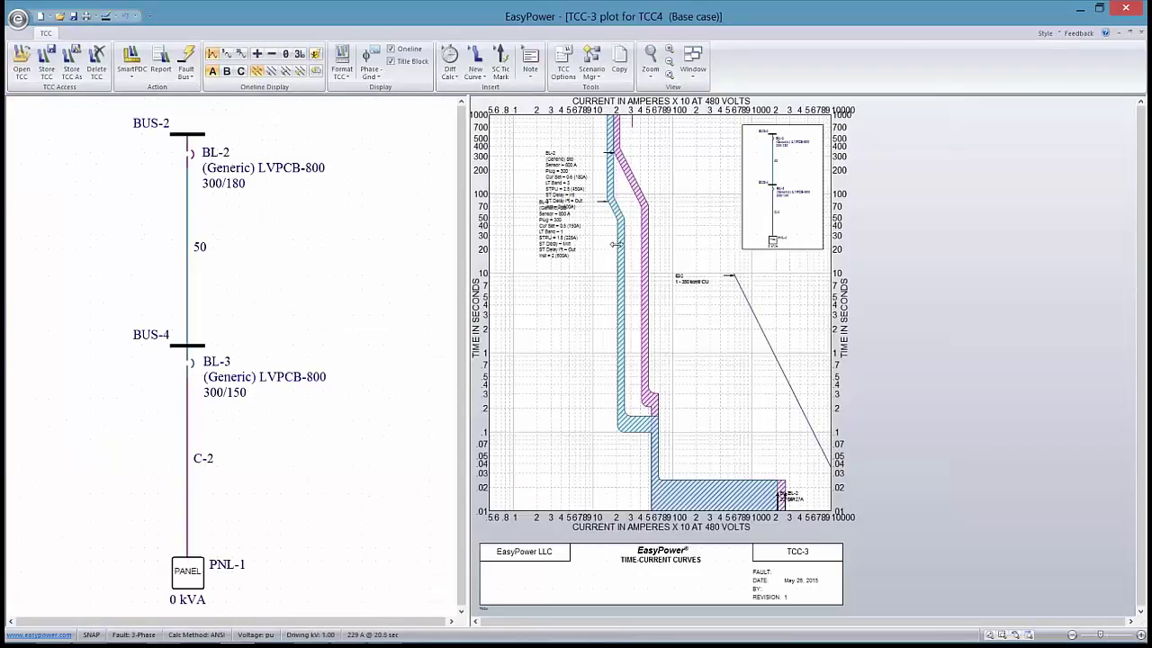
Step: Separate the BL-3 and BL-2 settings labels and place each beside its curve
drag(576, 235, 542, 349)
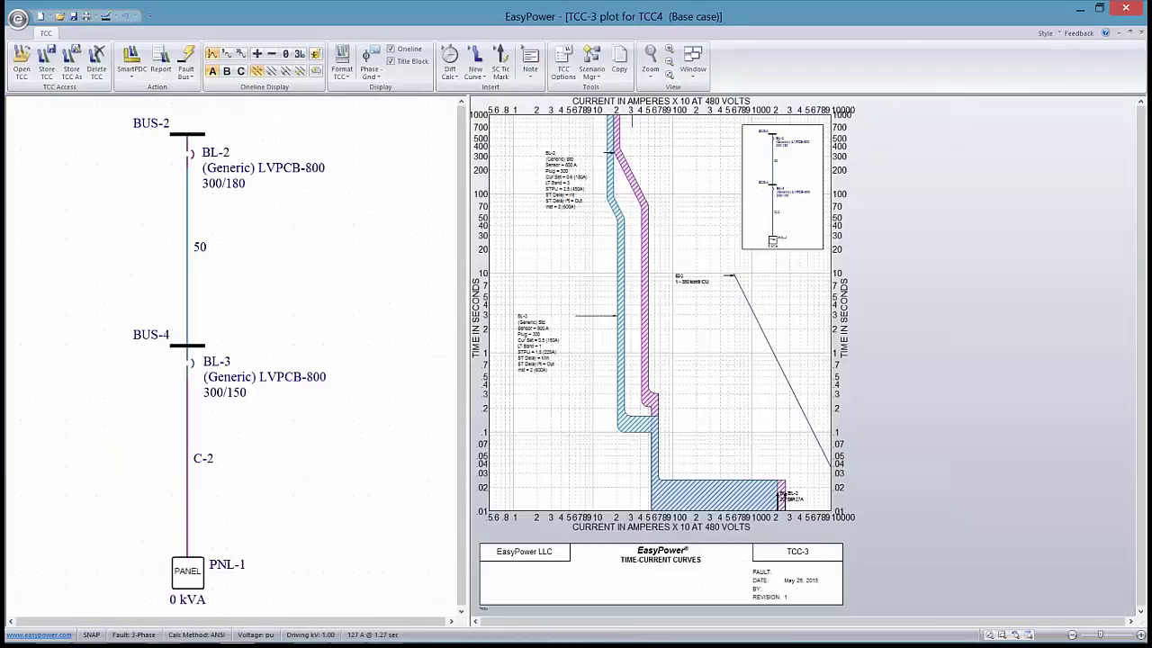
scroll(602, 349, down, 1)
scroll(583, 261, up, 1)
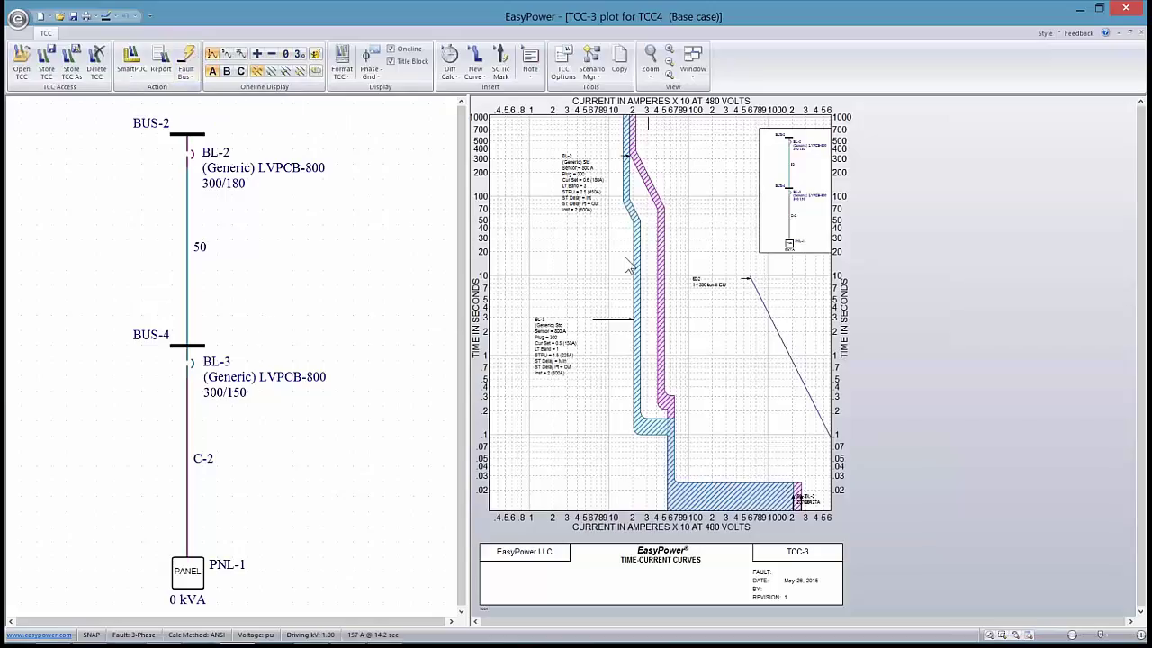
drag(588, 198, 549, 234)
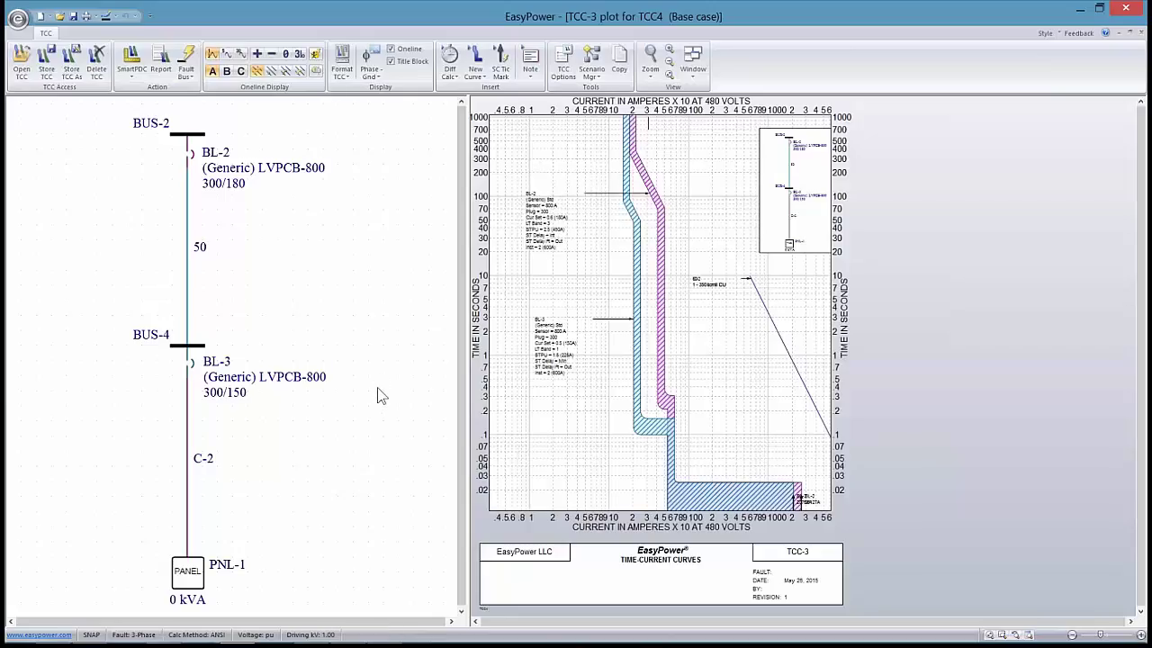
Step: Show momentary fault results and apply a 3-phase fault at PNL-1
scroll(378, 396, down, 2)
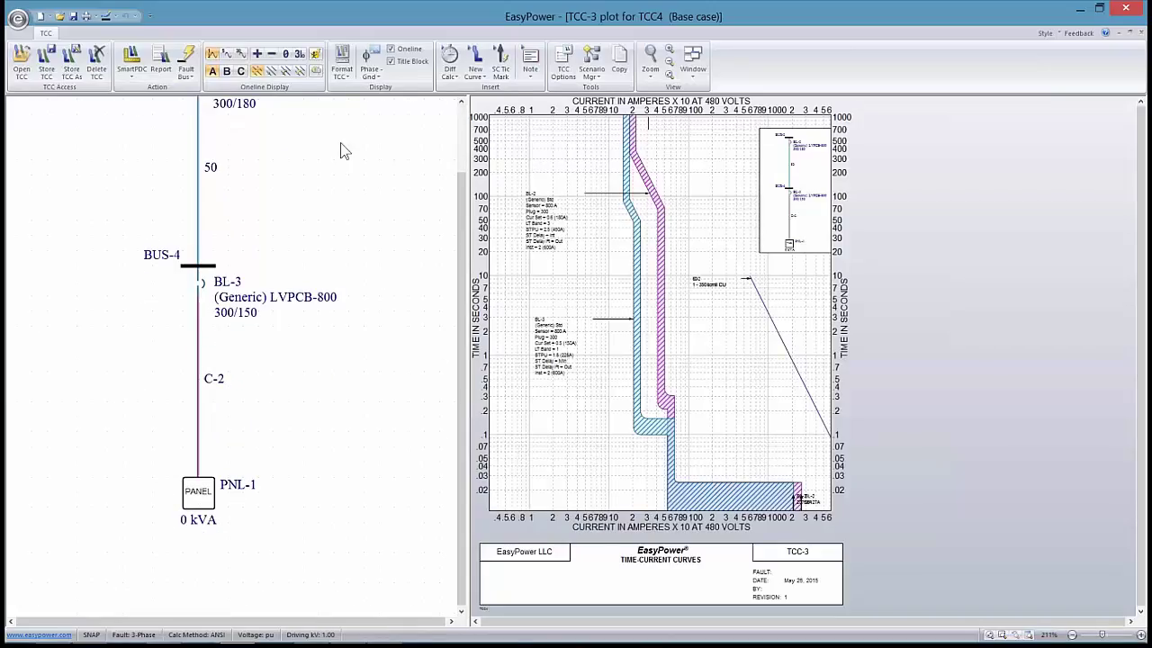
click(214, 58)
click(198, 491)
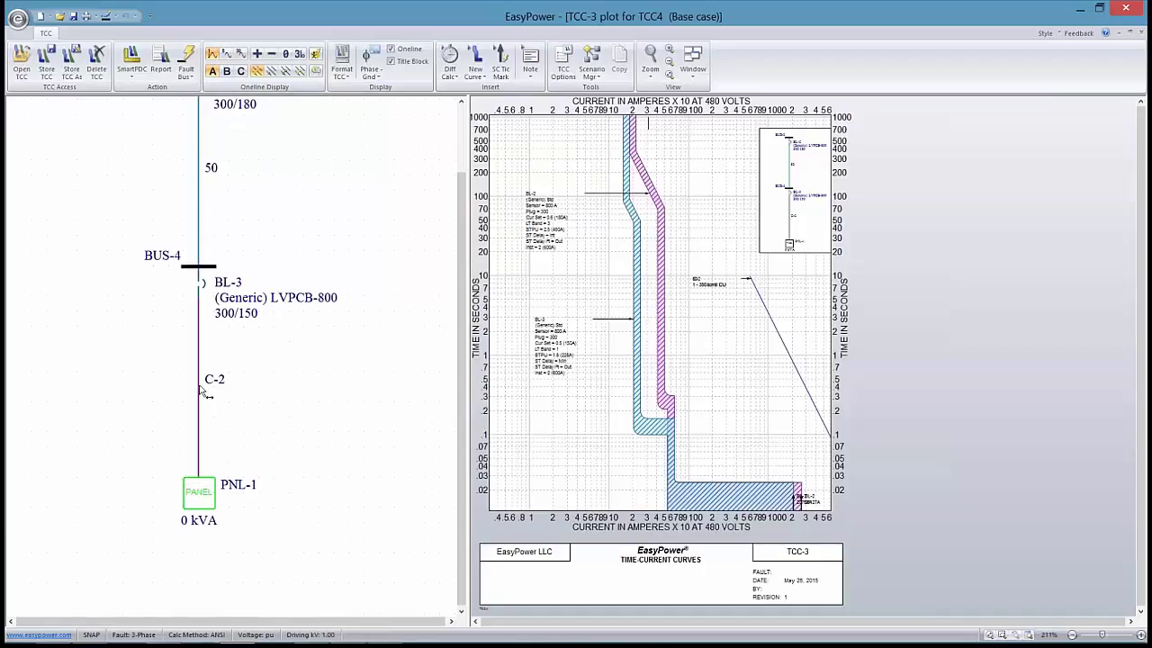
click(186, 63)
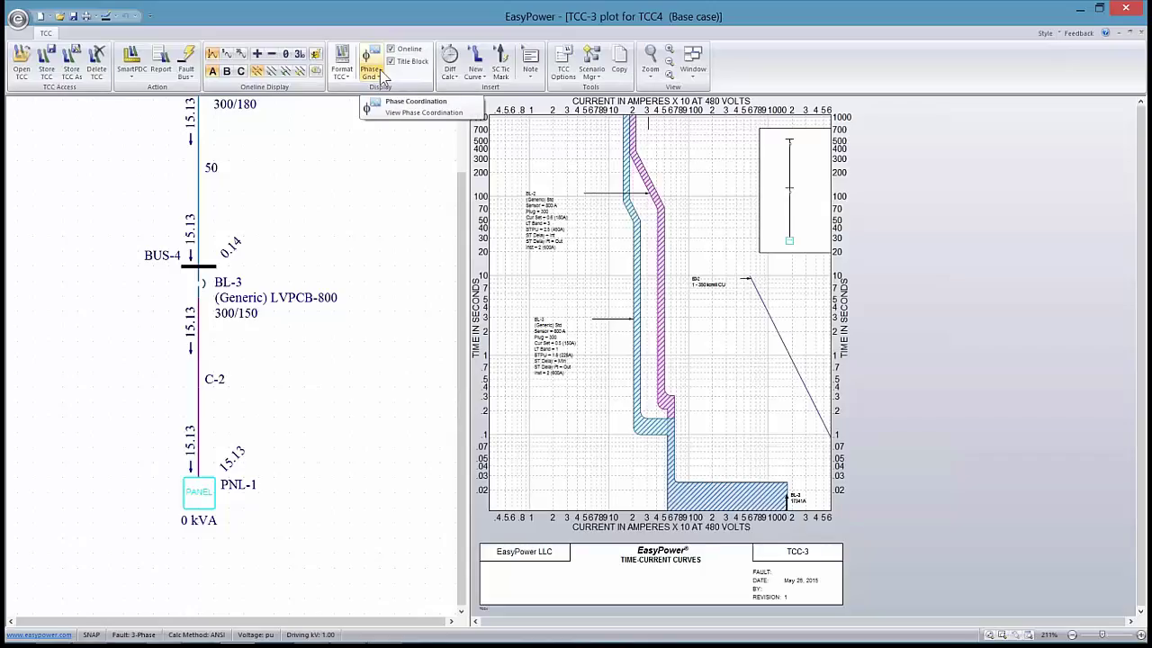
Step: Switch TCC-3 to ground coordination and drag the BL-2 and BL-3 setting labels apart
click(382, 85)
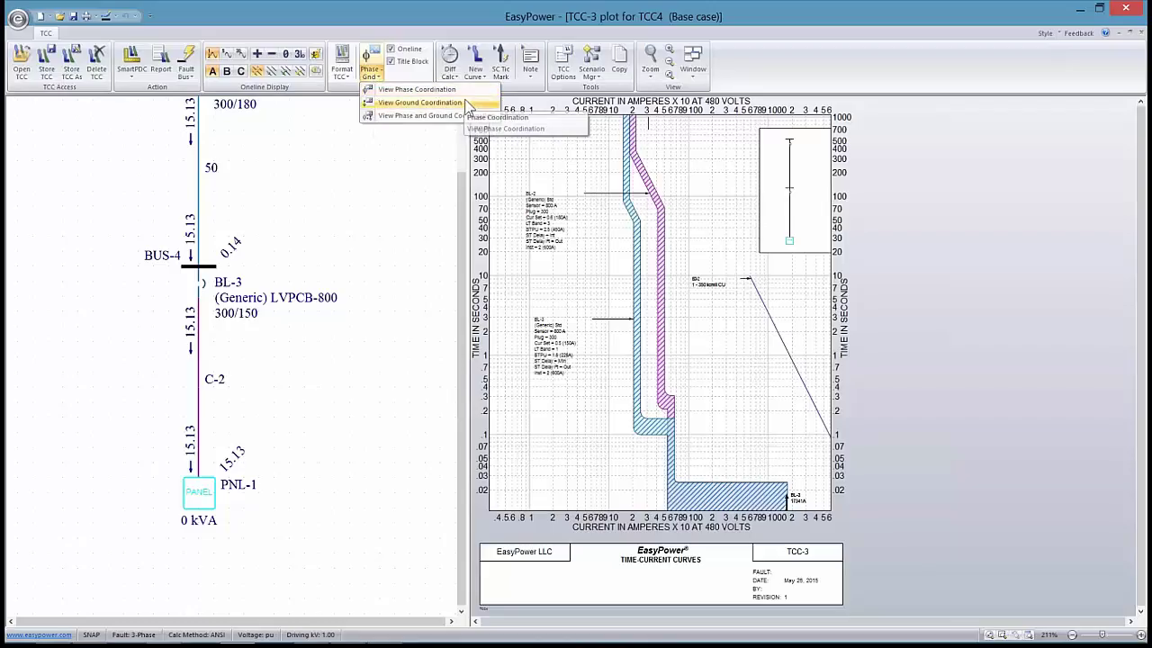
click(407, 103)
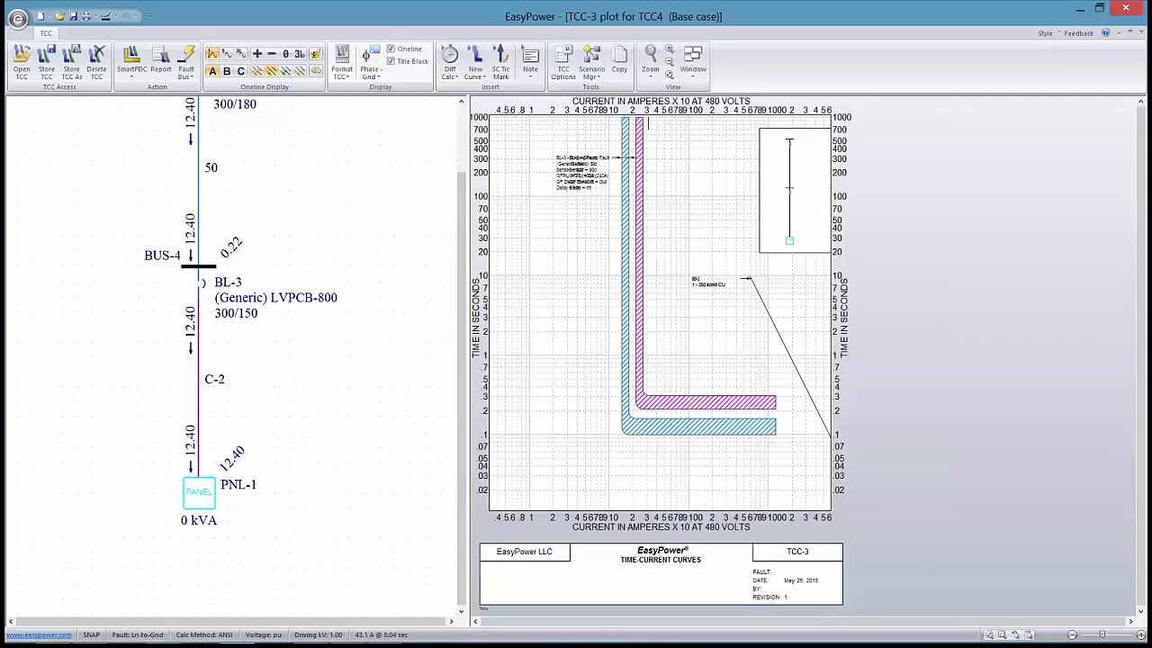
drag(531, 186, 539, 384)
drag(550, 191, 549, 284)
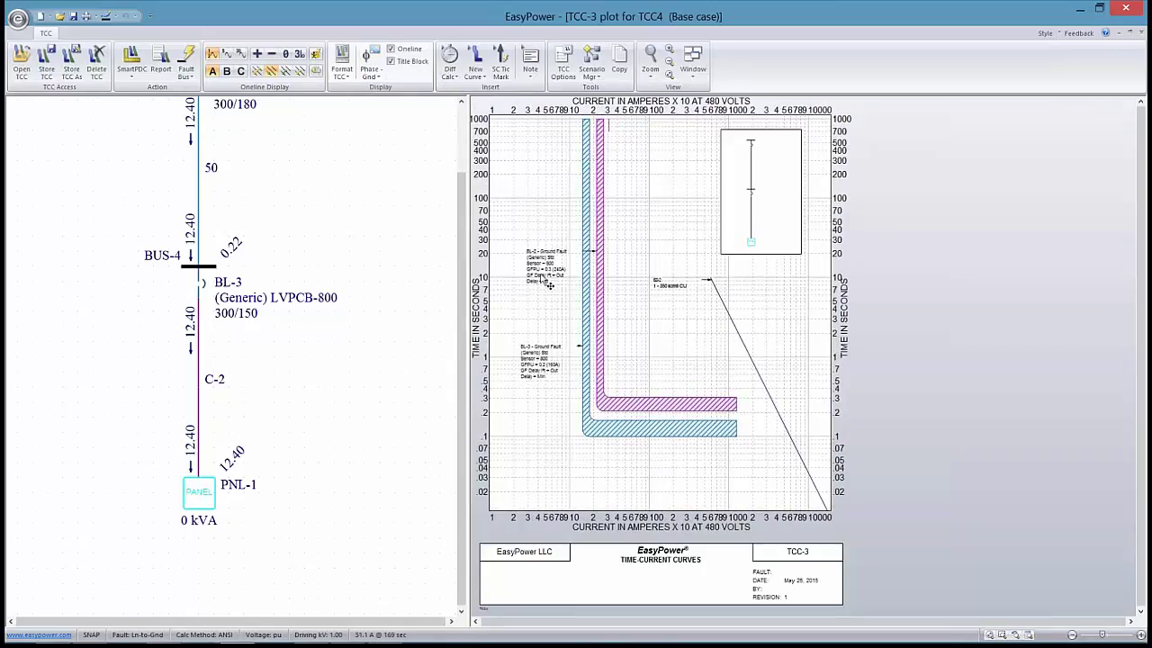
scroll(654, 345, up, 1)
drag(657, 342, 658, 333)
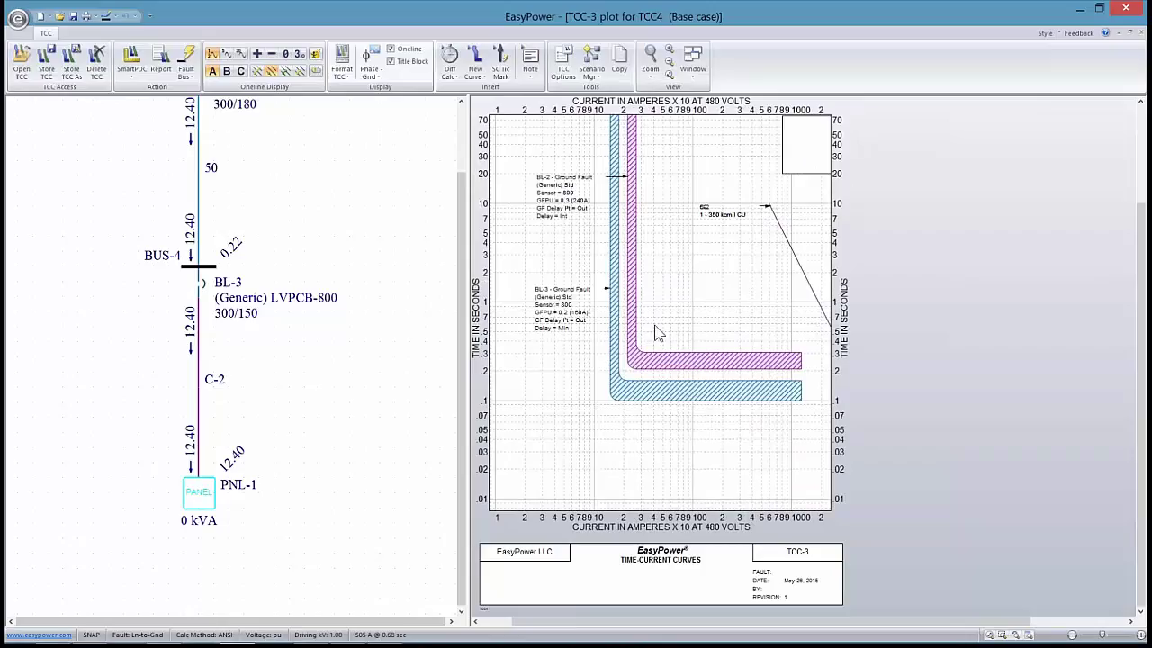
Step: Fault PNL-1, then drag BL-2's ground-fault pickup to 0.5 (400A) and BL-3's to 0.35 (280A)
click(200, 506)
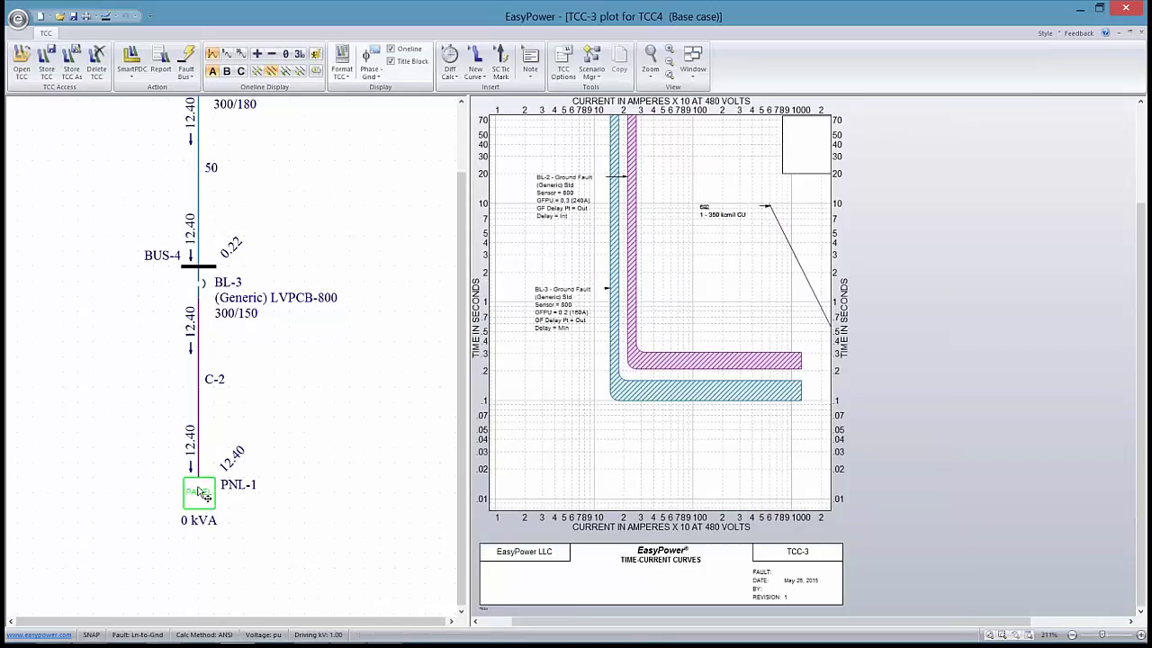
click(189, 59)
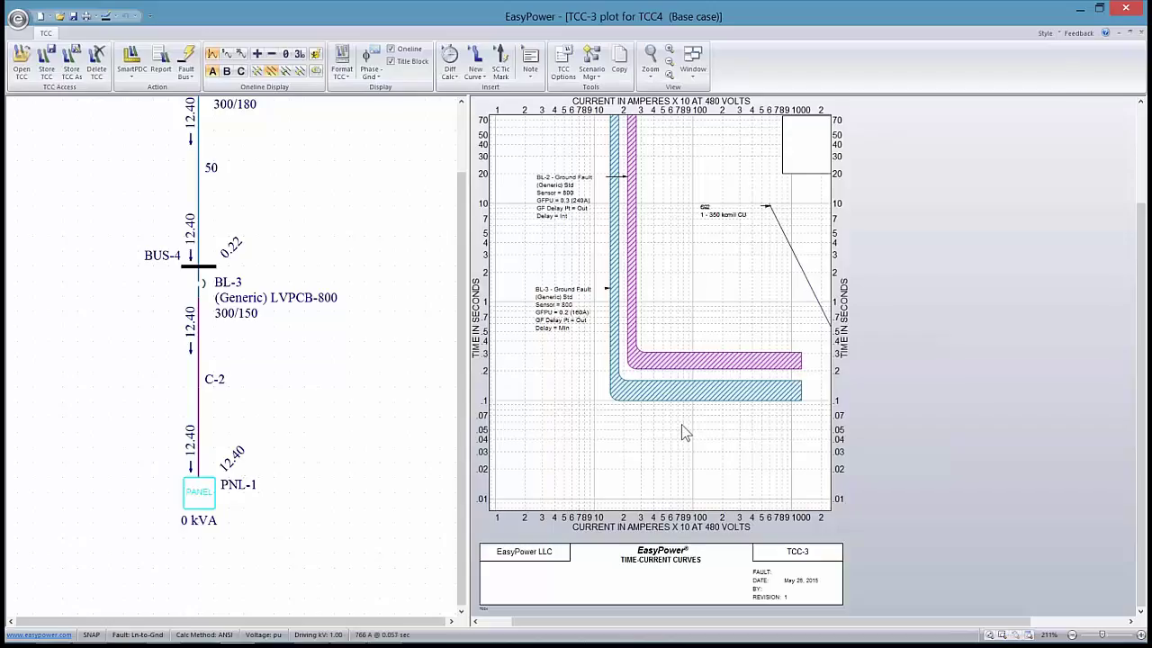
drag(682, 433, 666, 408)
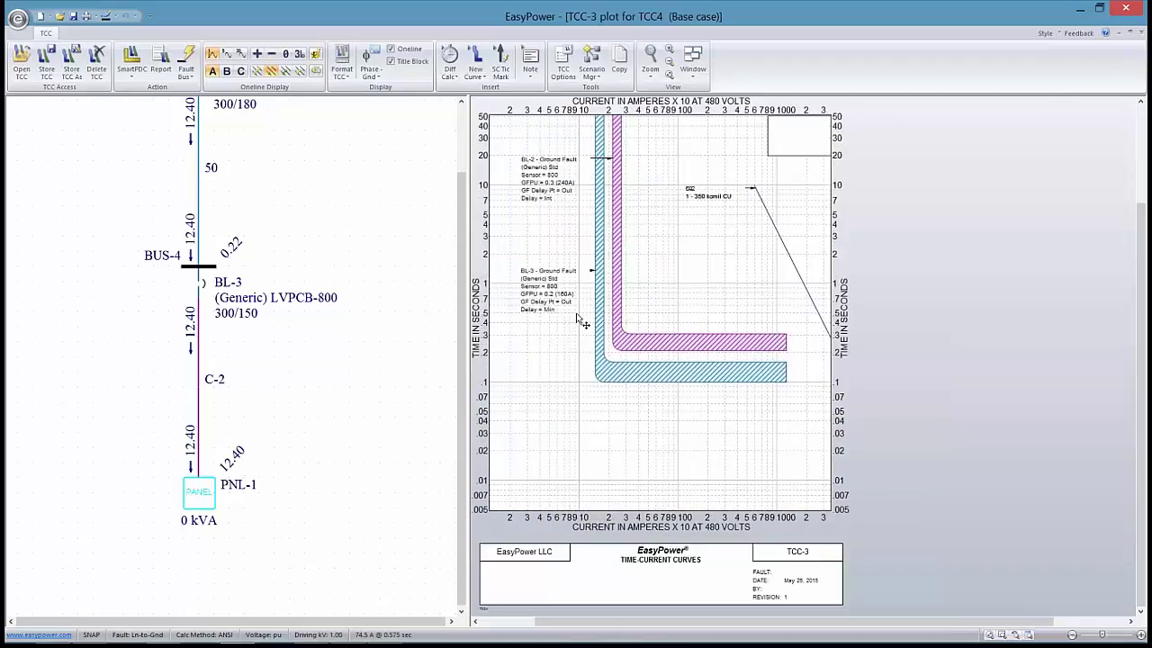
mouse_move(639, 248)
mouse_down()
mouse_move(671, 356)
mouse_move(647, 258)
mouse_up()
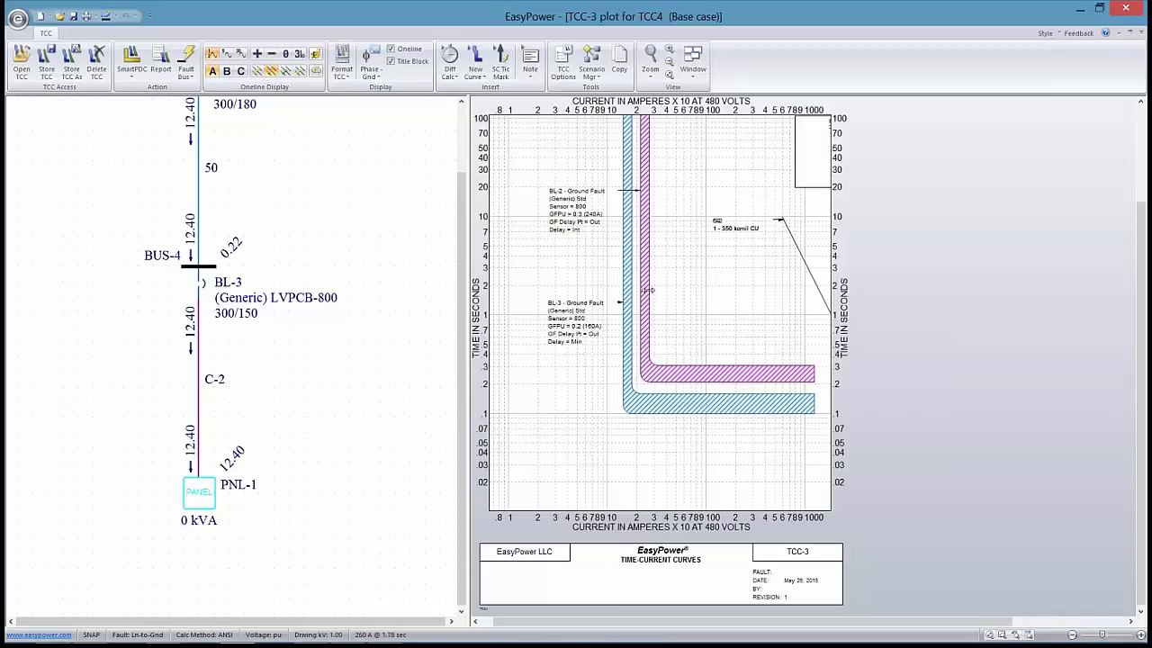
drag(647, 289, 639, 291)
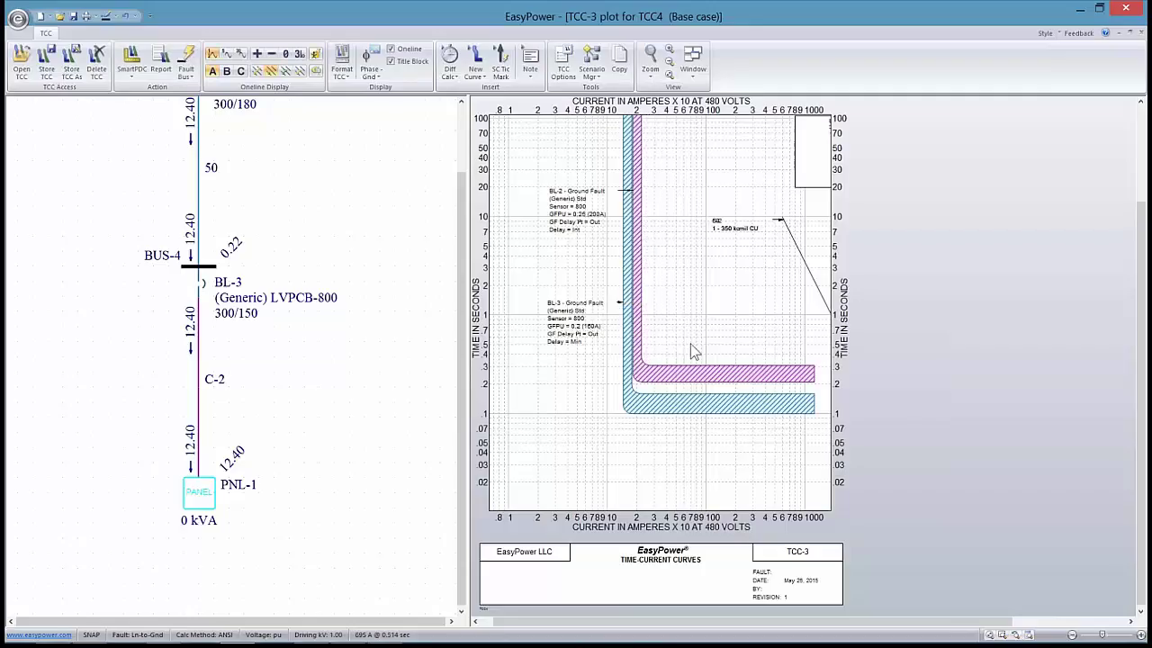
mouse_move(687, 367)
mouse_down()
mouse_move(686, 393)
mouse_move(686, 371)
mouse_up()
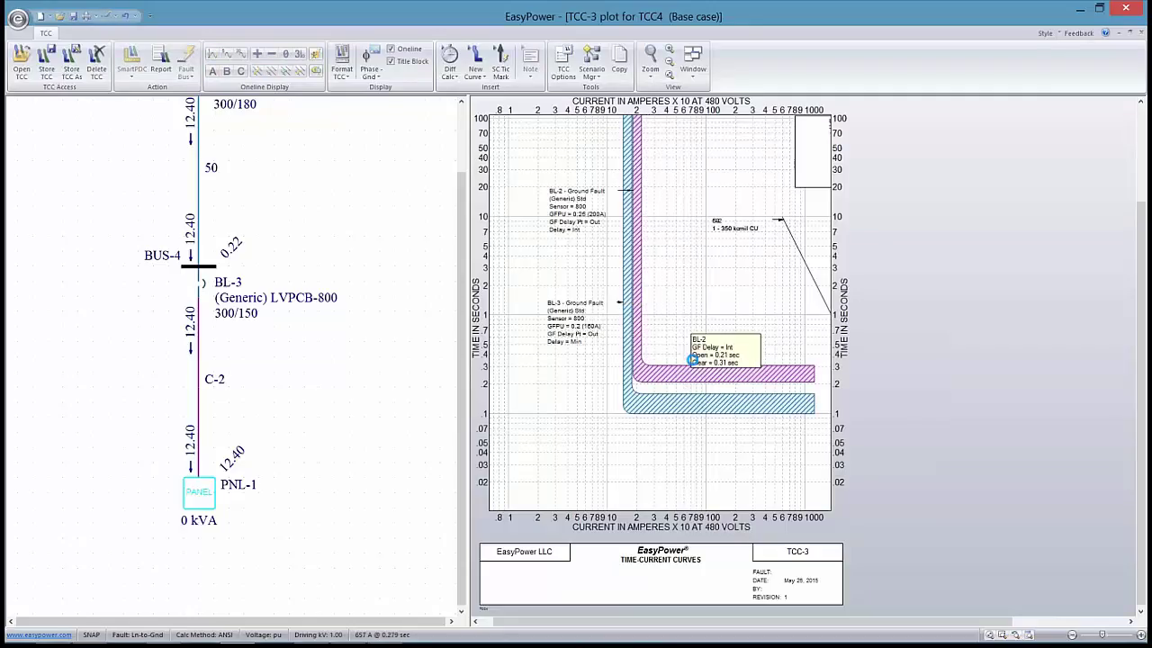
mouse_move(639, 283)
mouse_down()
mouse_move(668, 288)
mouse_move(662, 278)
mouse_up()
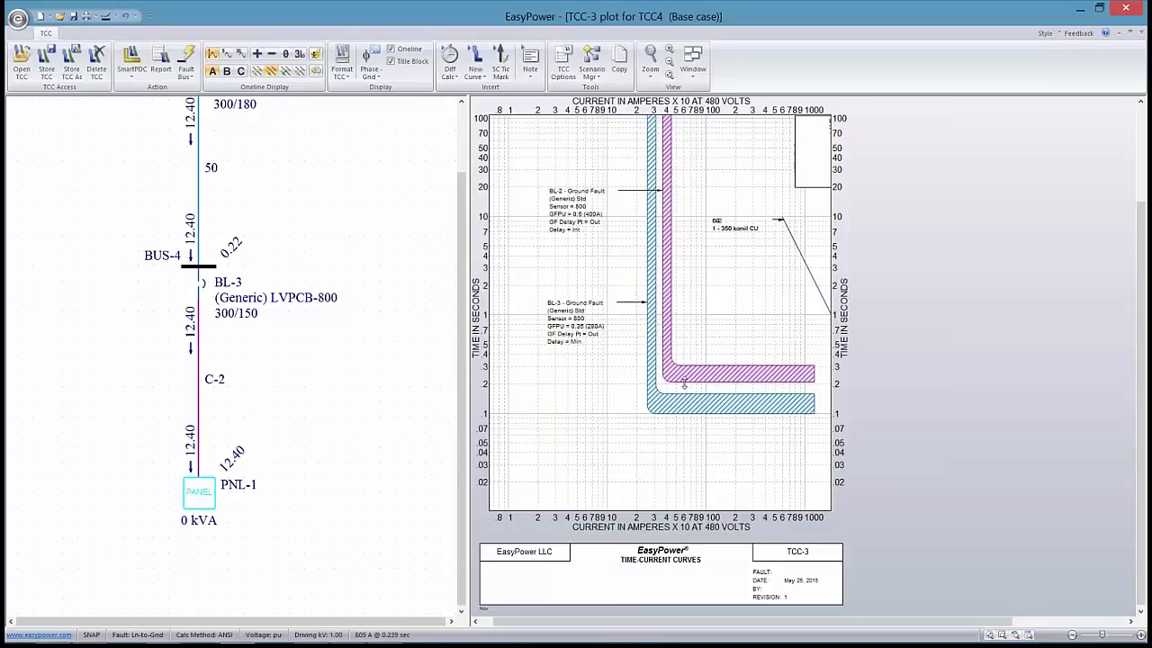
drag(683, 404, 754, 389)
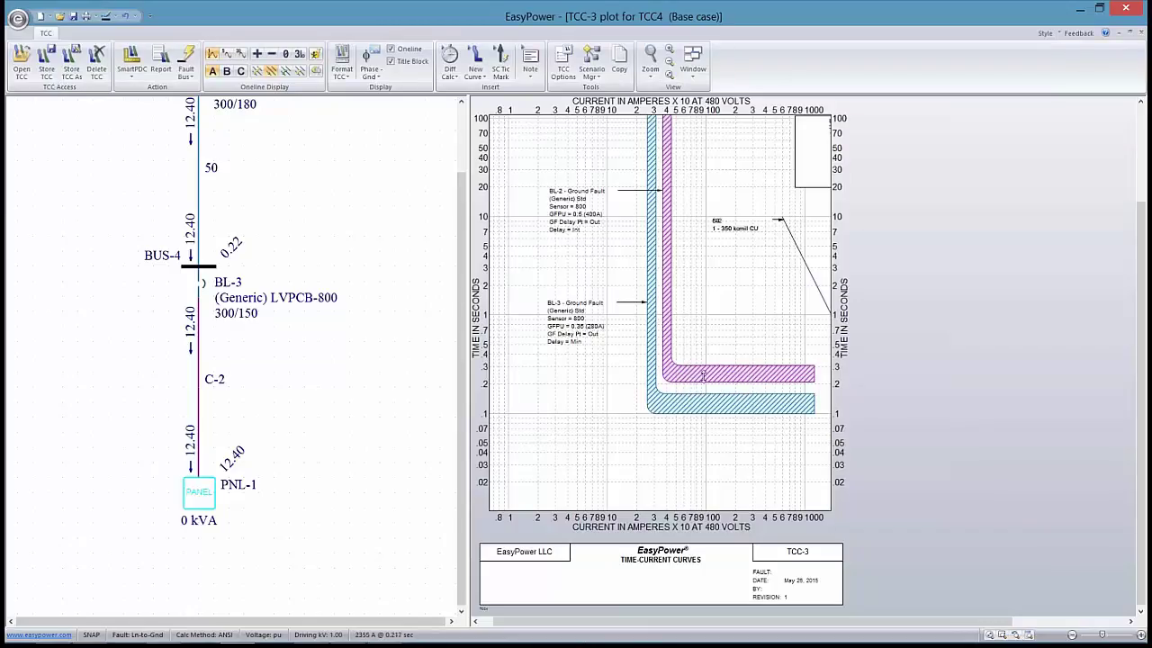
Step: Move the line-to-ground fault to BUS-4, giving 15.72 kA through BL-2
click(209, 268)
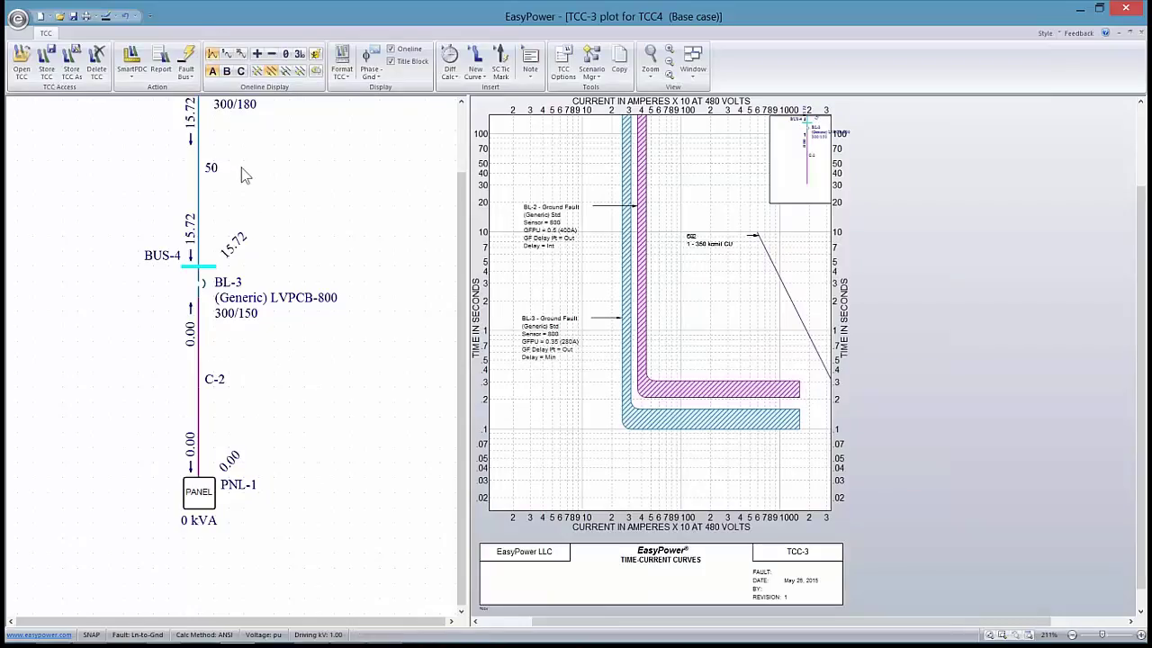
drag(241, 167, 254, 309)
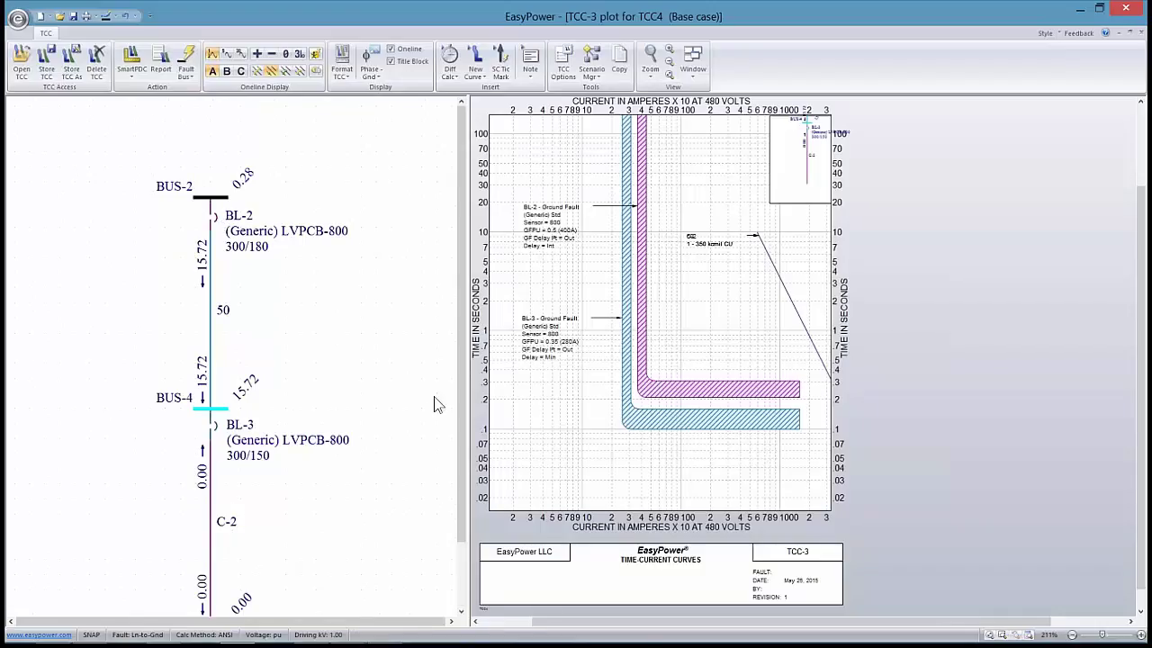
scroll(352, 387, down, 3)
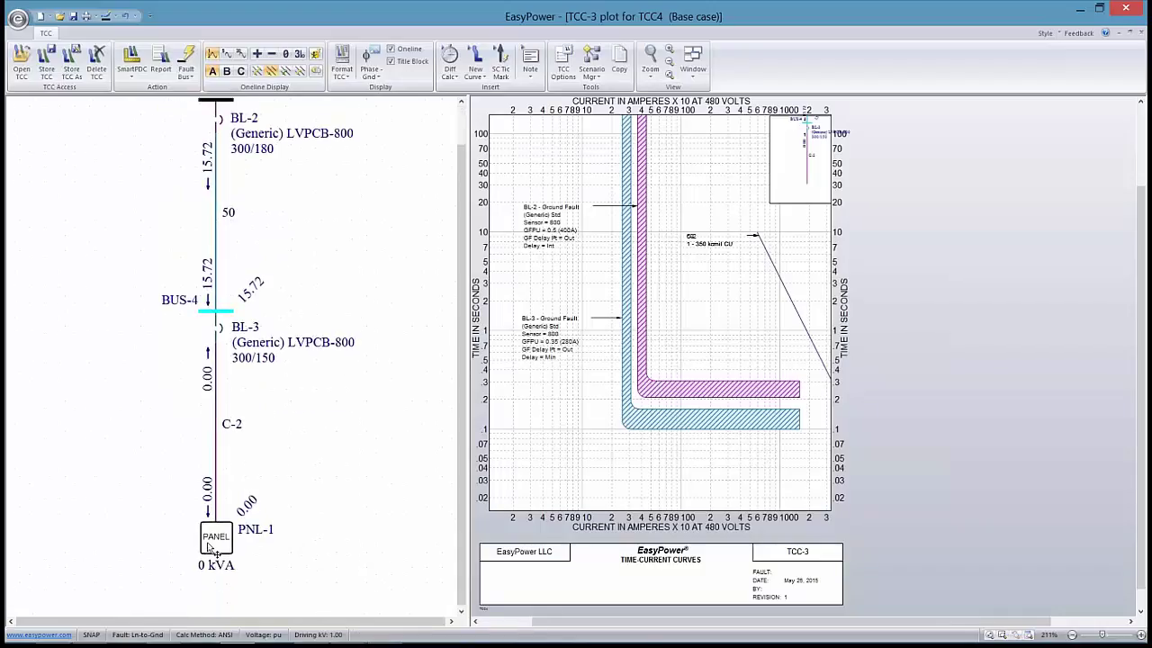
Step: Put the fault back on PNL-1 so 12.40 kA flows through BL-2 and BL-3
double_click(215, 539)
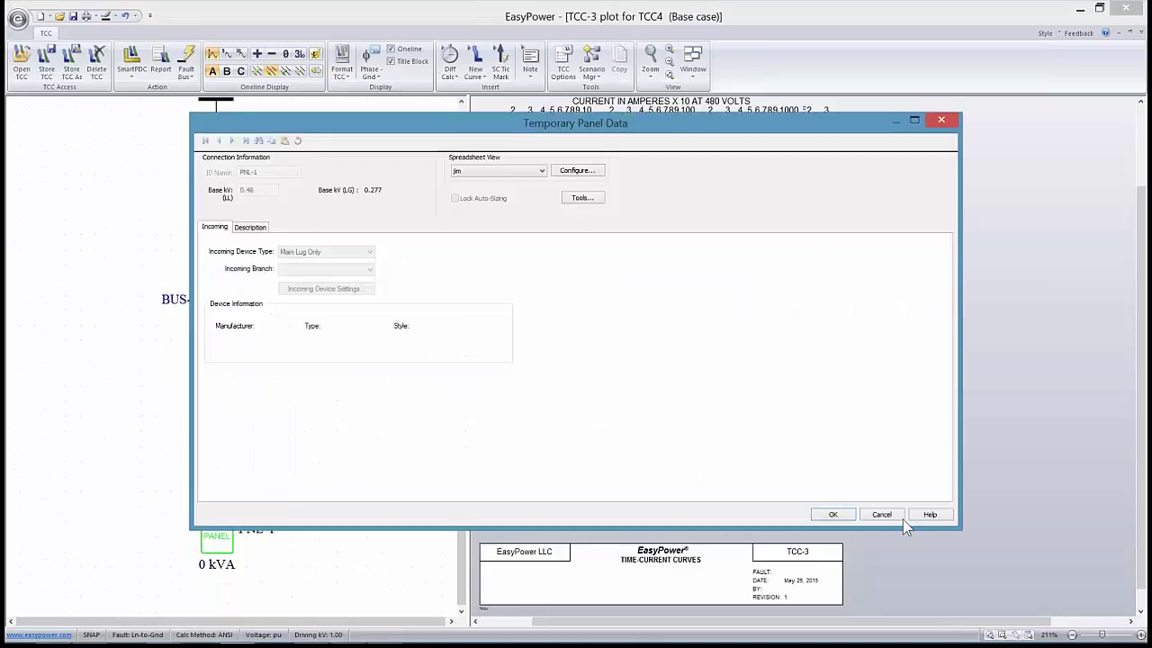
click(872, 516)
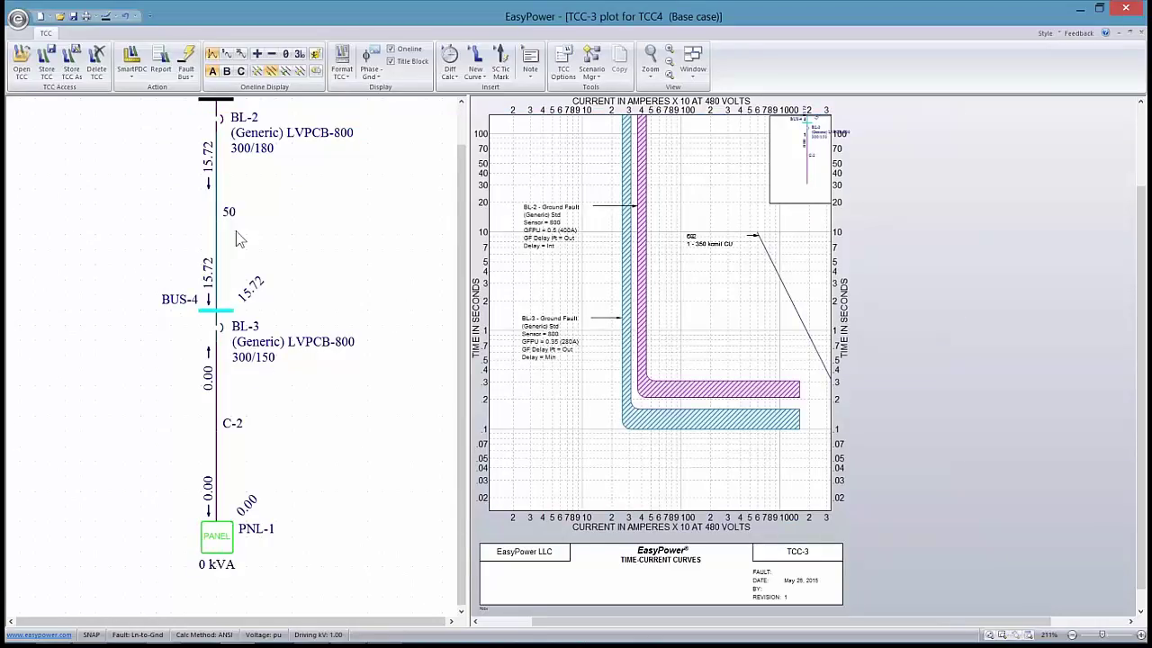
click(186, 69)
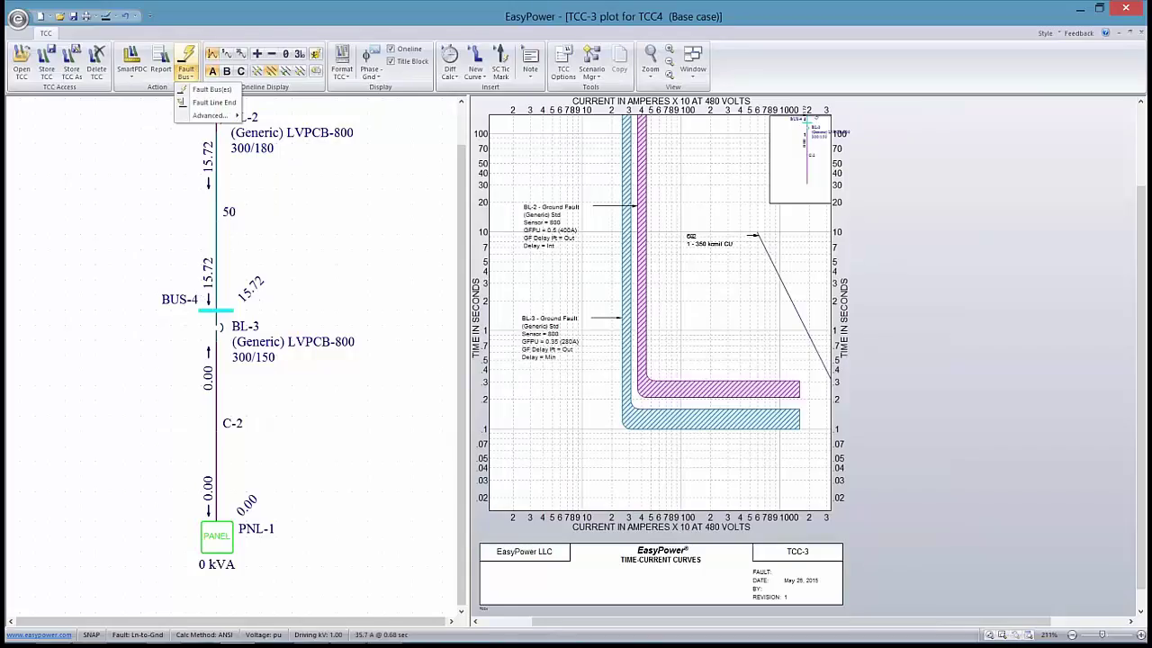
click(200, 89)
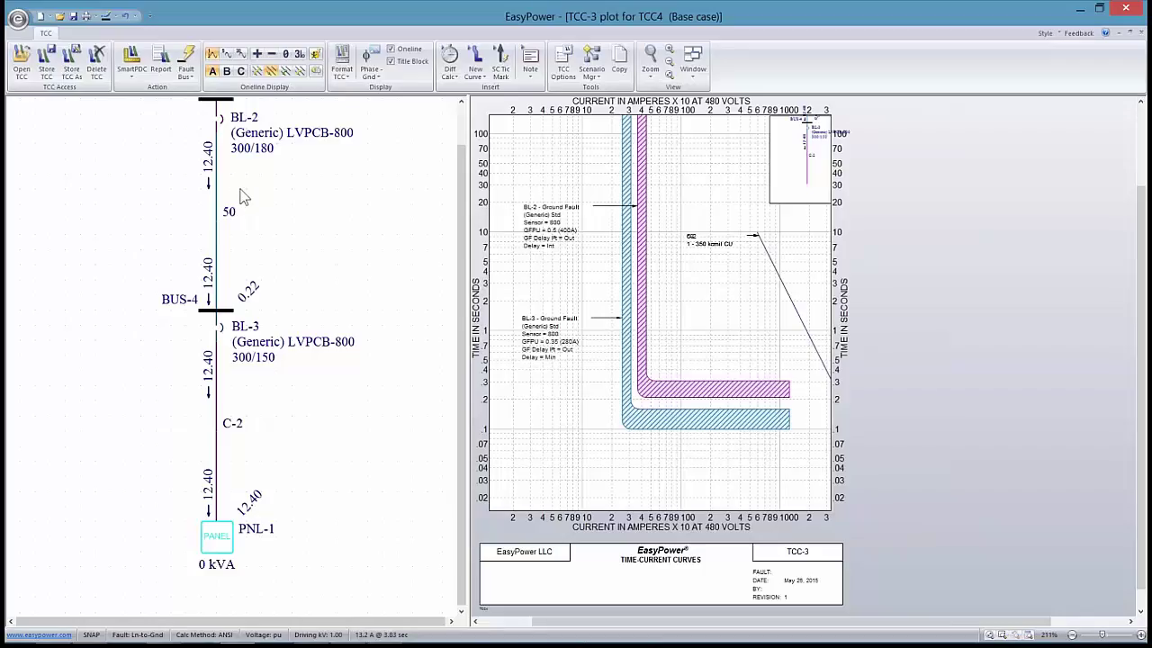
Step: Place a 'needed motor sump' note on the plot beside the ground-fault curves
click(502, 63)
click(764, 339)
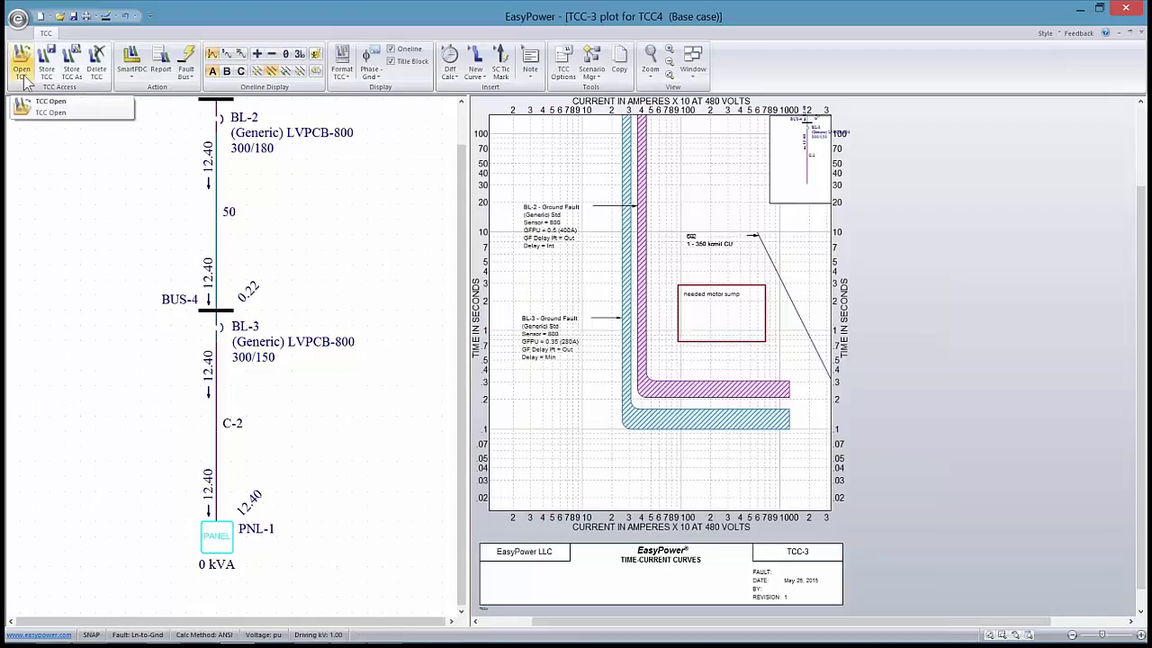
Step: Store the current TCC plot under the name 'pump house'
click(74, 61)
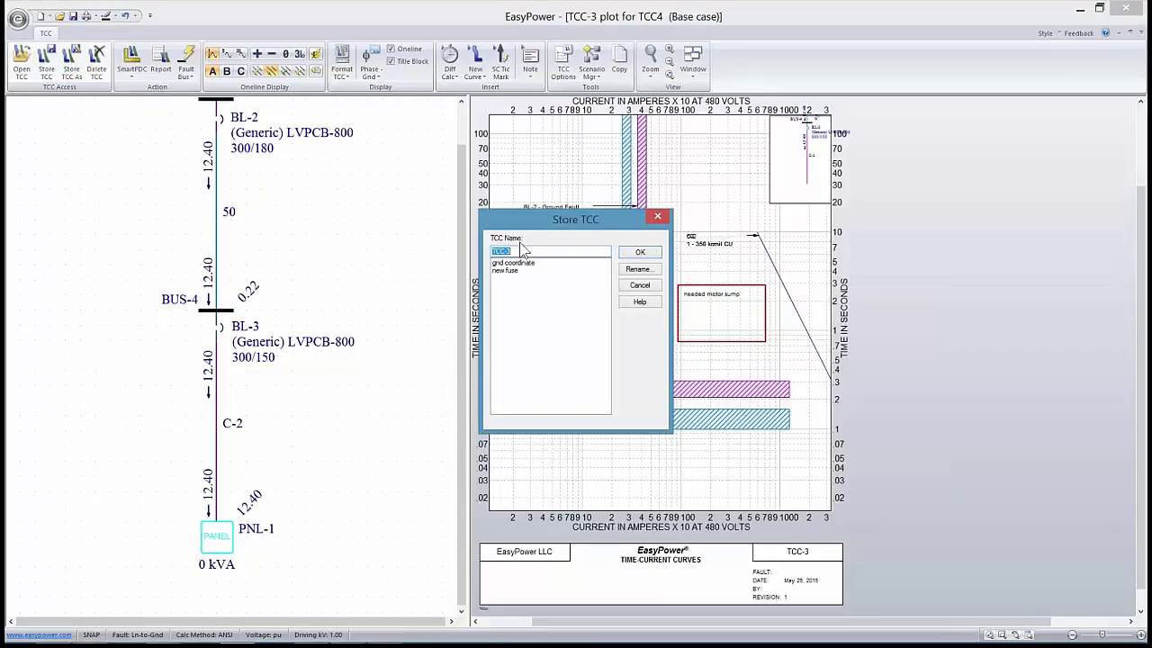
text(pump house)
click(638, 255)
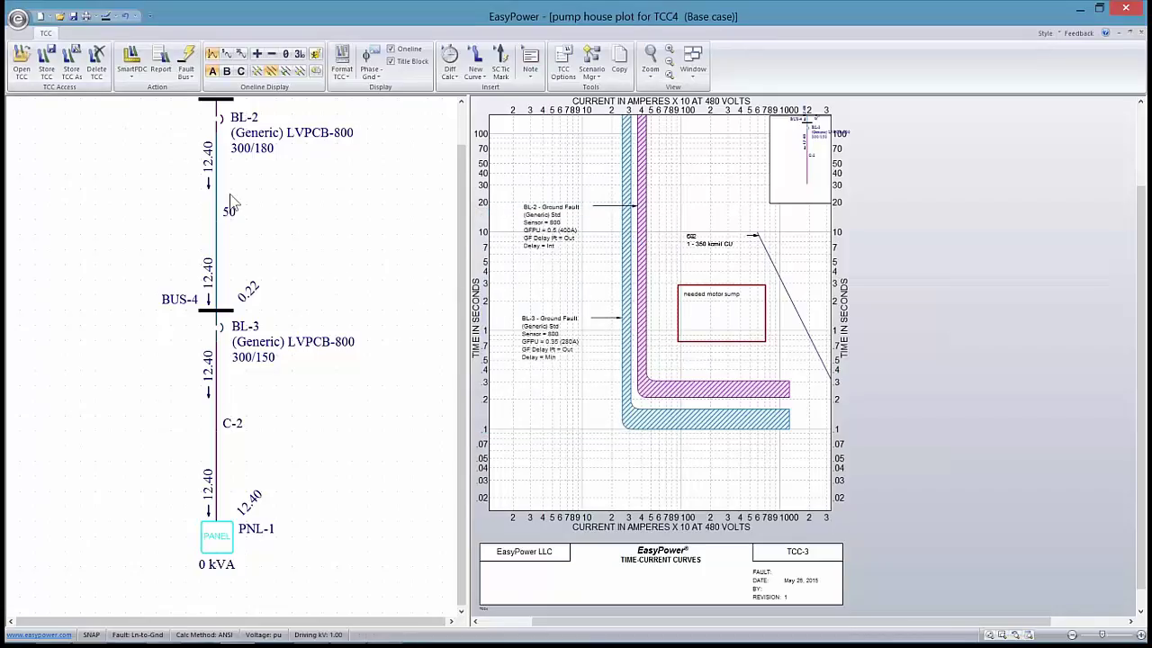
Step: Open the stored 'new fuse' TCC plot
click(23, 63)
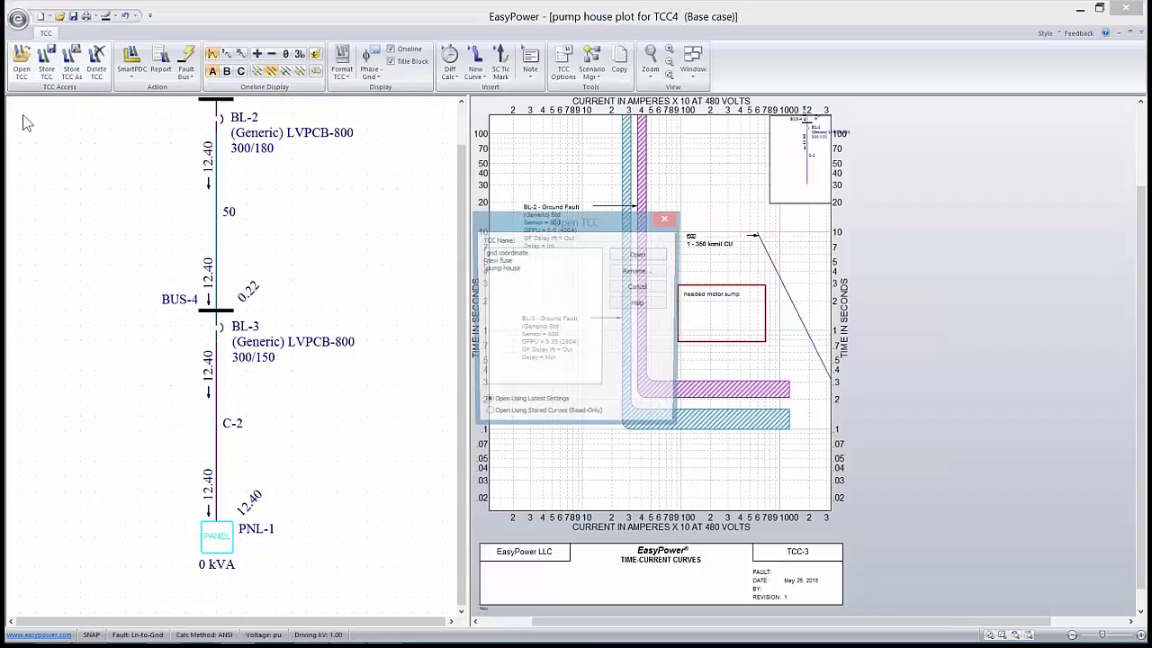
click(509, 261)
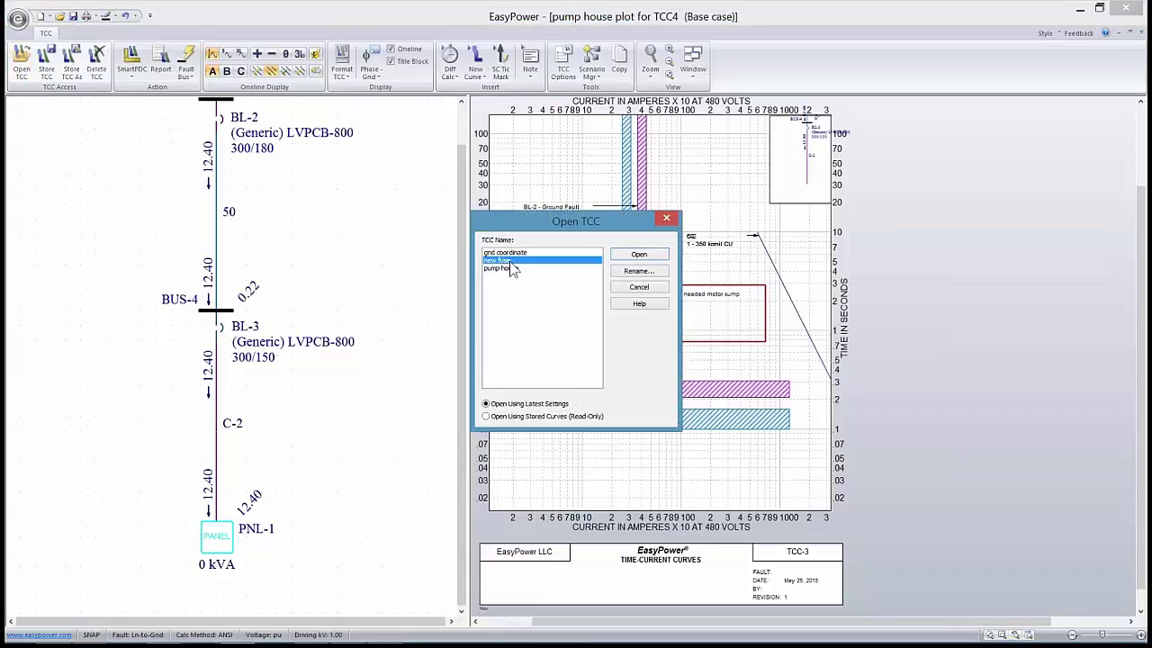
click(638, 254)
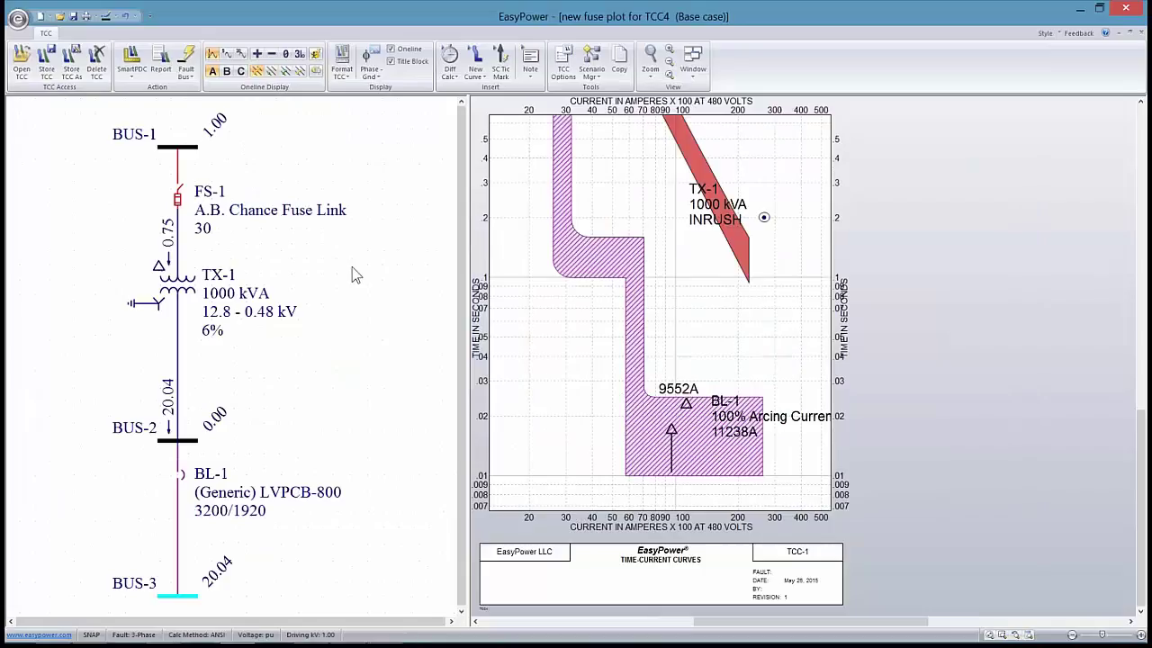
Step: Open the stored 'gnd coordinate' TCC plot
click(22, 57)
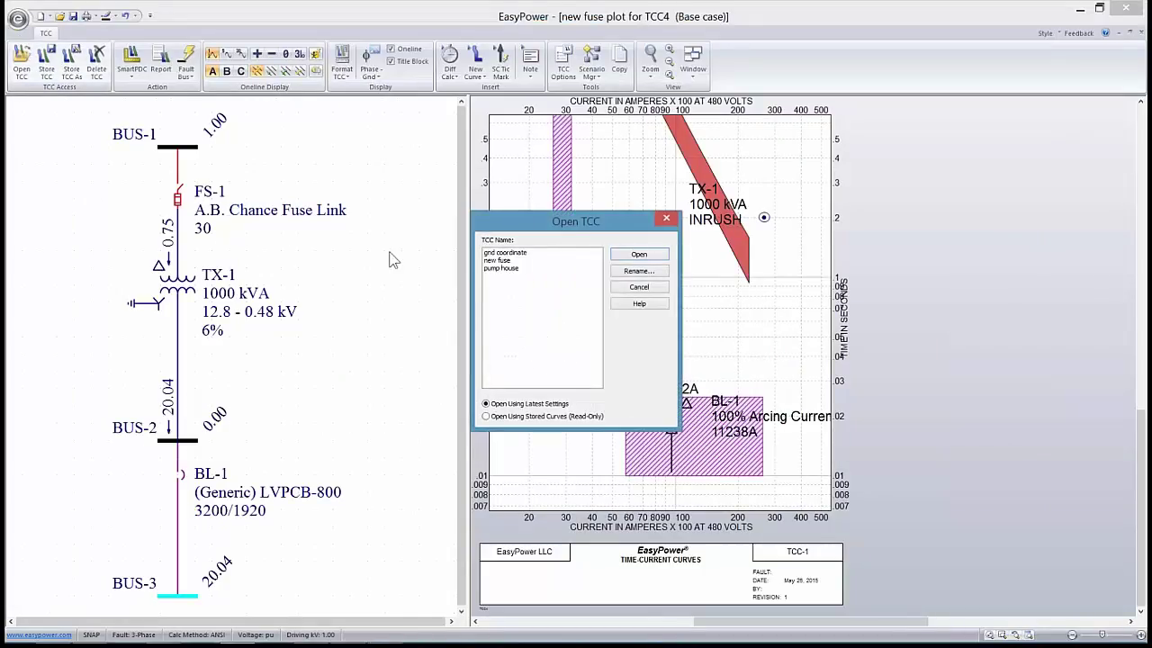
click(502, 254)
click(639, 254)
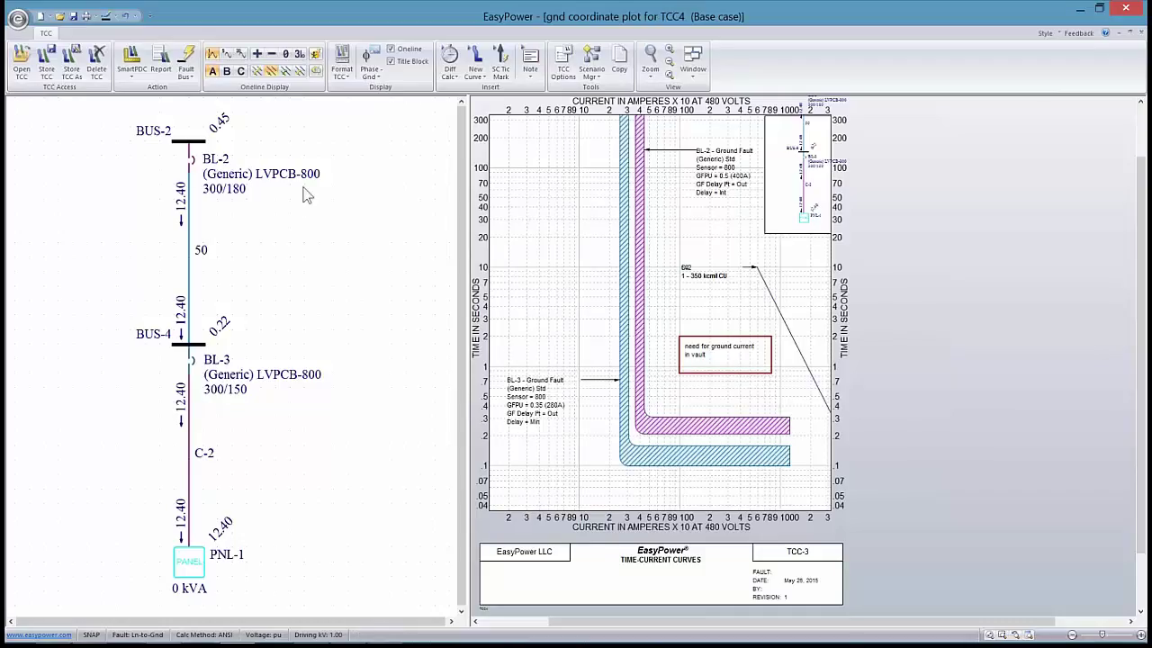
Step: Switch the plot back to phase coordination and select the PNL-1 panel
click(376, 72)
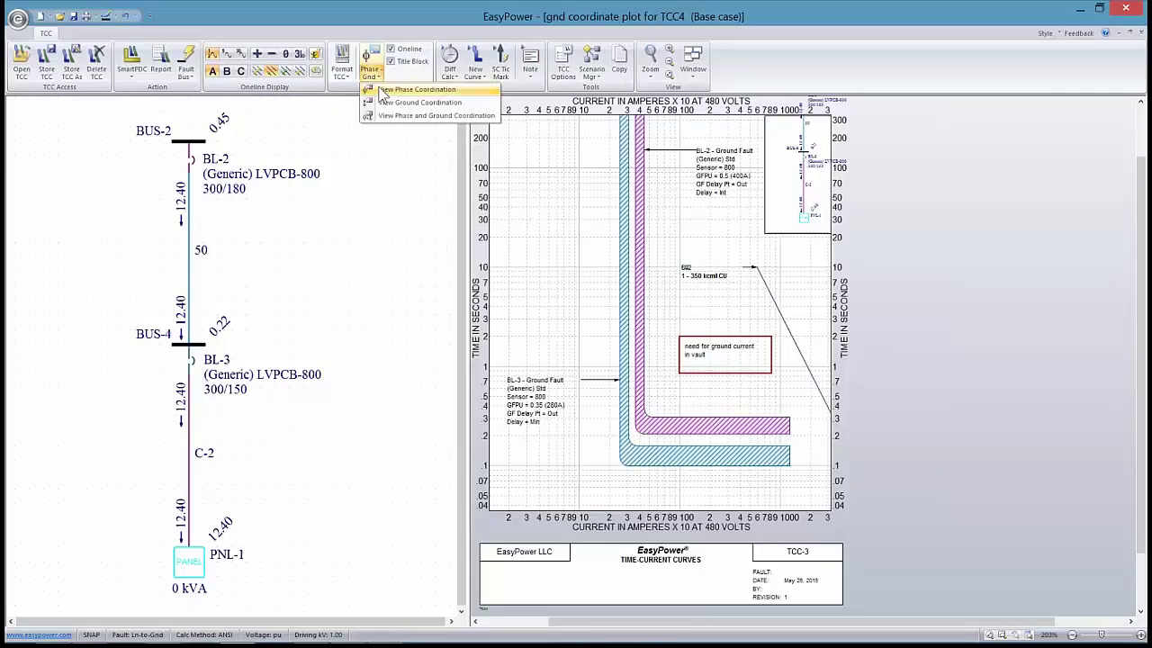
click(384, 117)
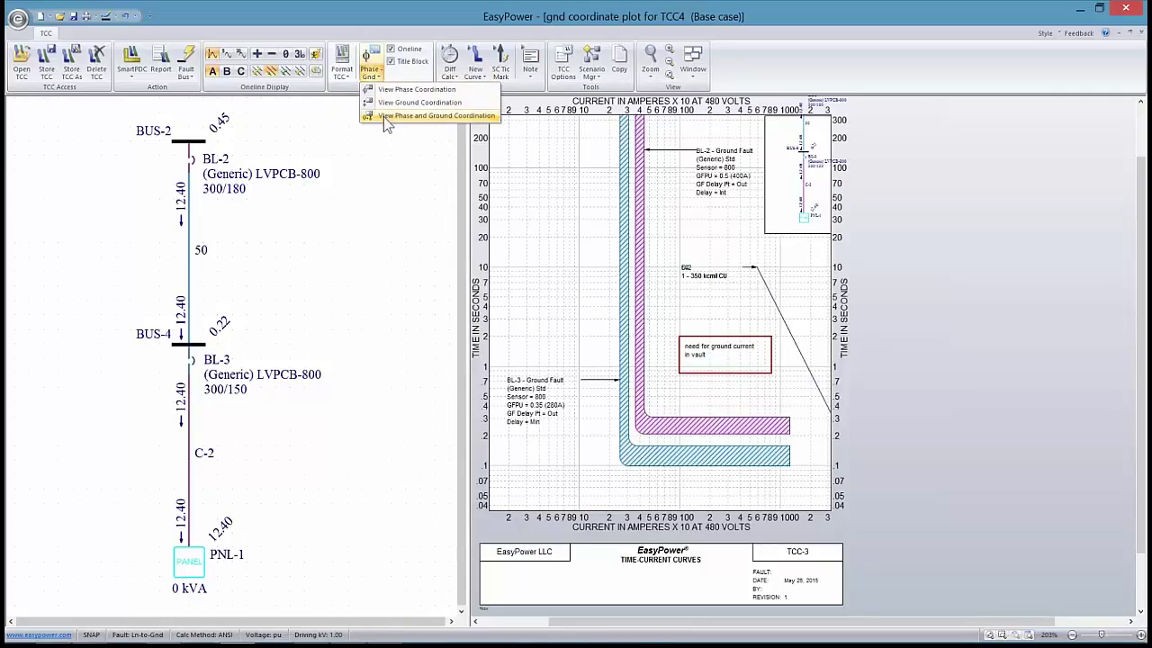
scroll(611, 351, down, 3)
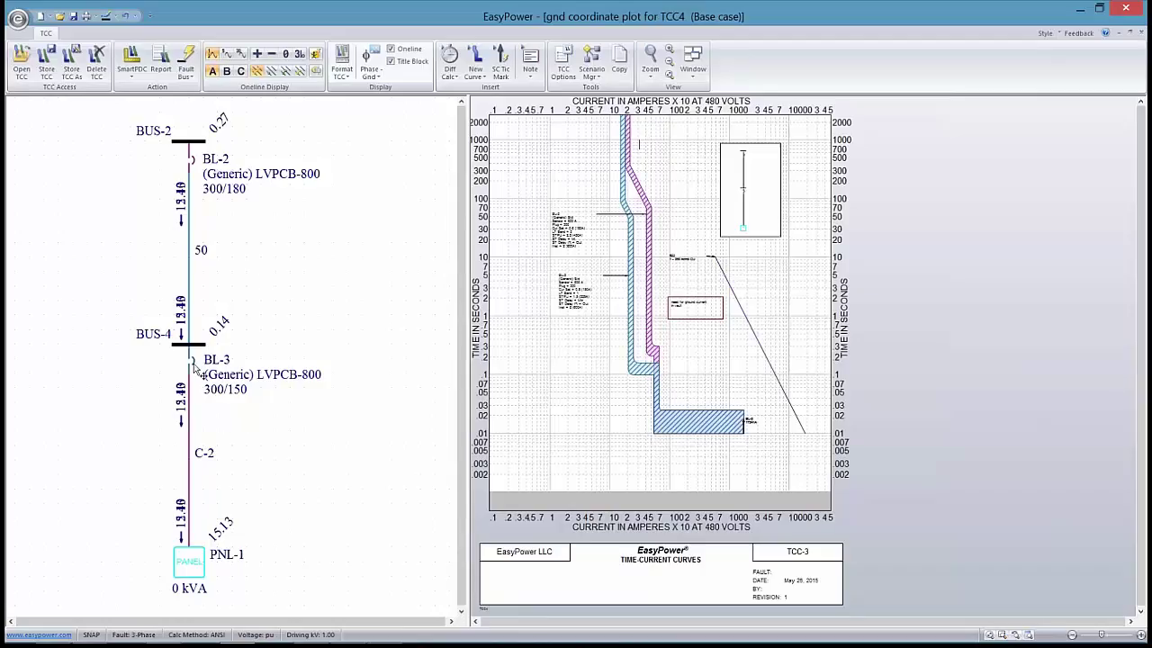
click(185, 565)
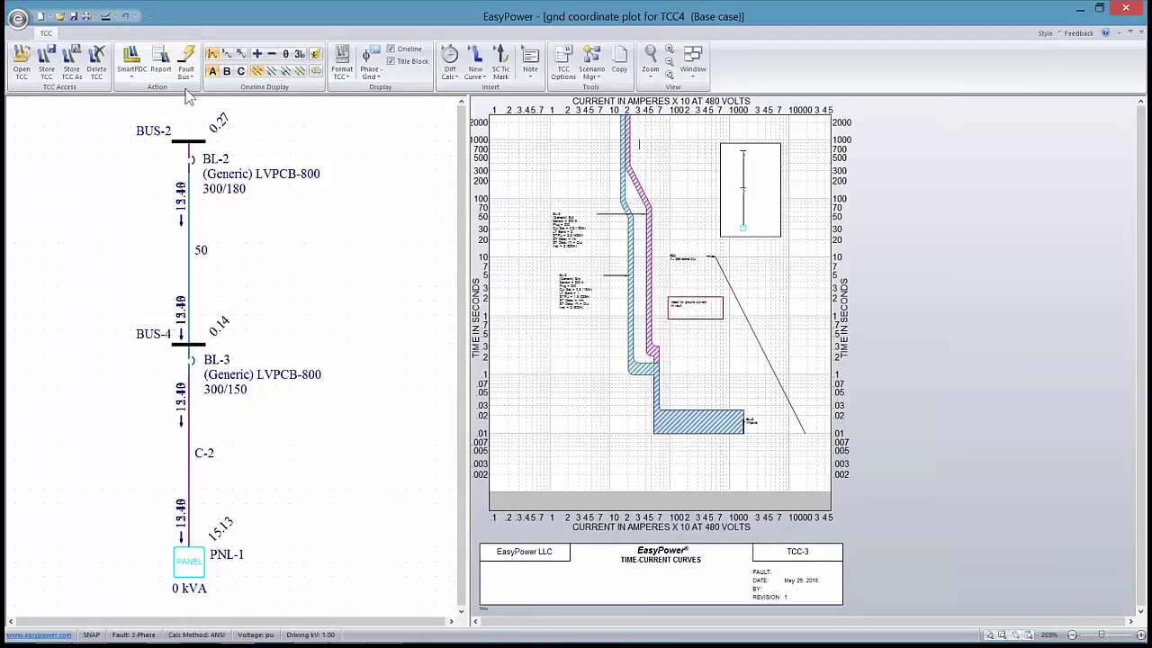
Step: Close the gnd coordinate plot without storing changes, then bring up the PowerPoint refresher
click(17, 17)
click(30, 379)
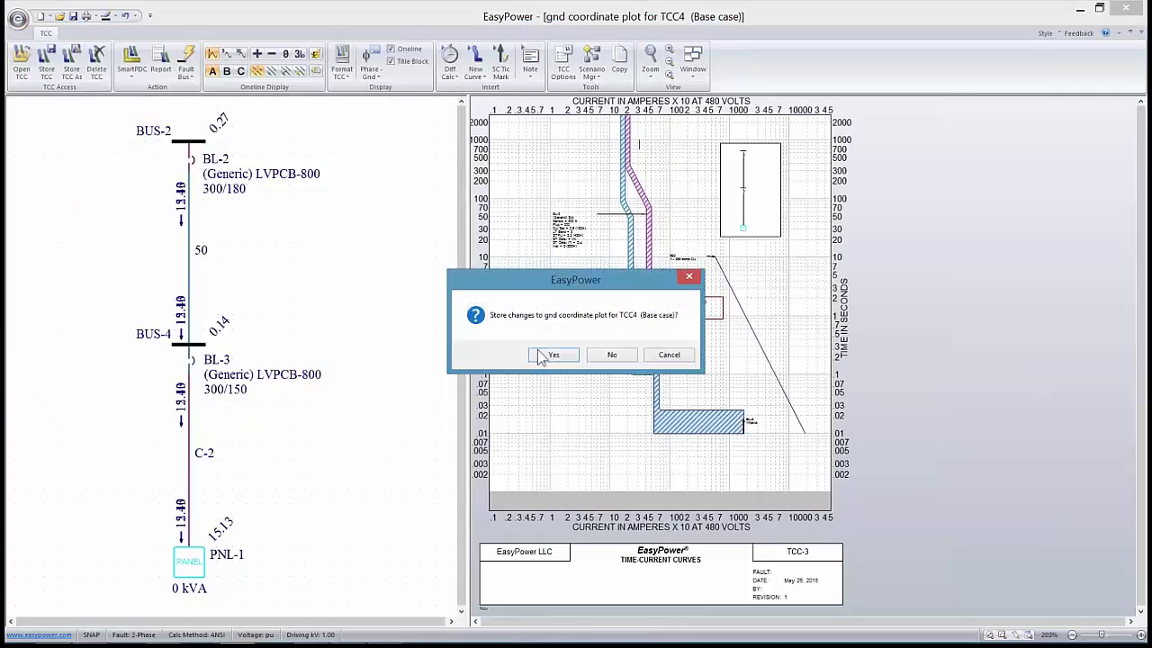
click(592, 357)
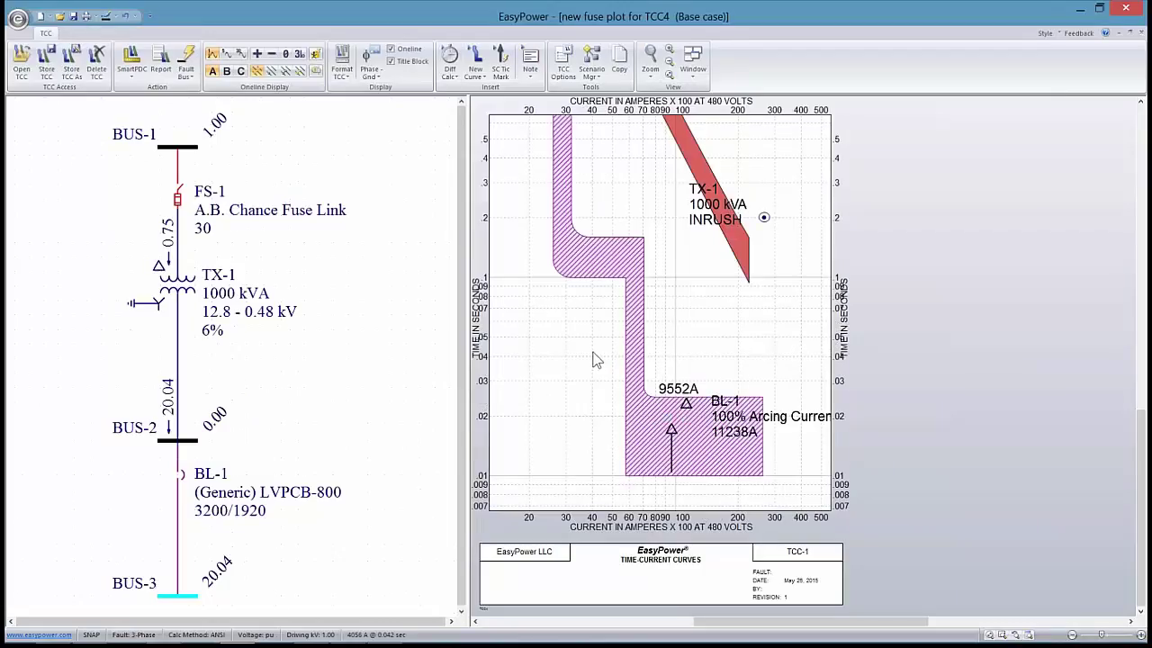
drag(573, 360, 560, 284)
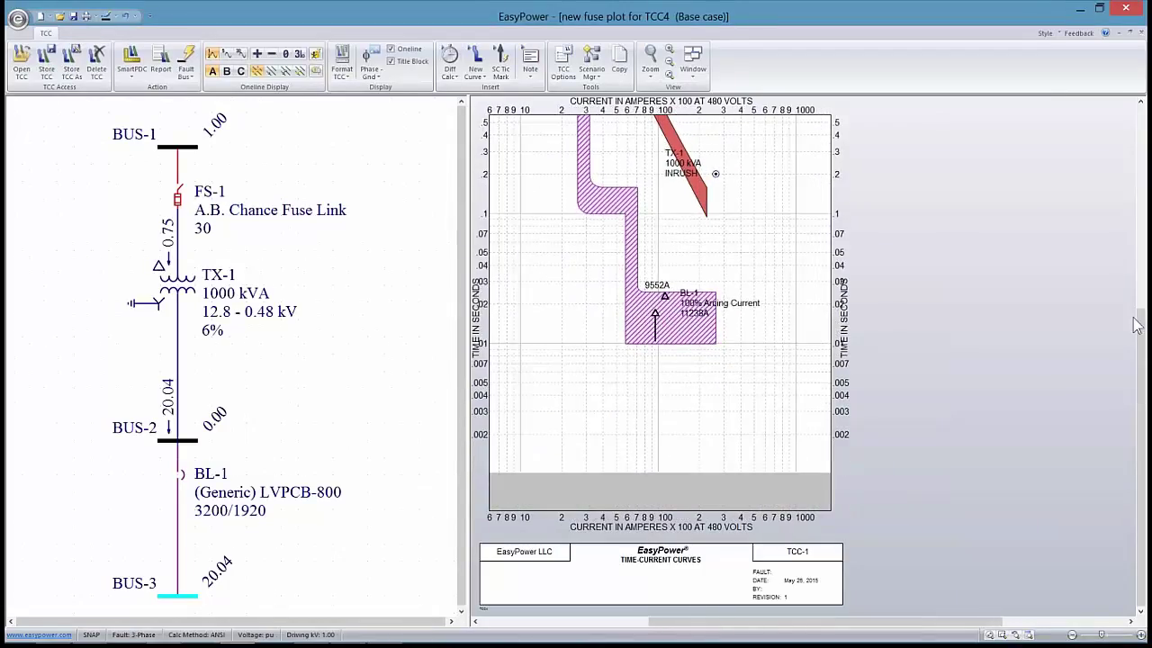
key(alt+Tab)
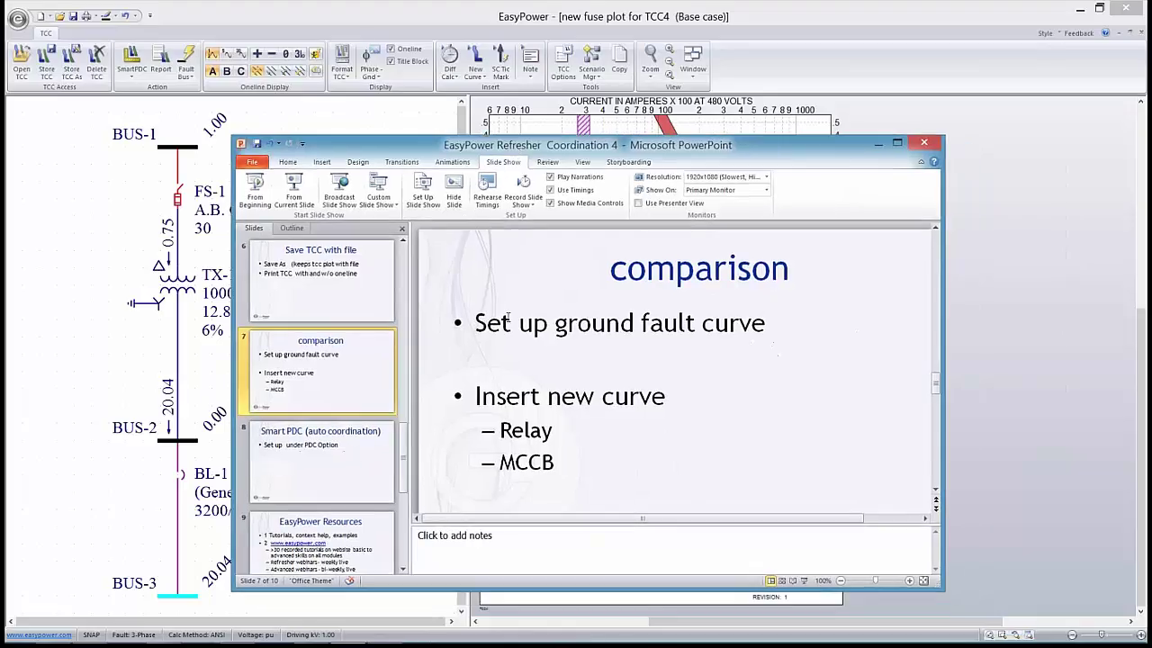
Step: Review the refresher slides back from 7 to 6, then return to the new fuse plot
click(511, 322)
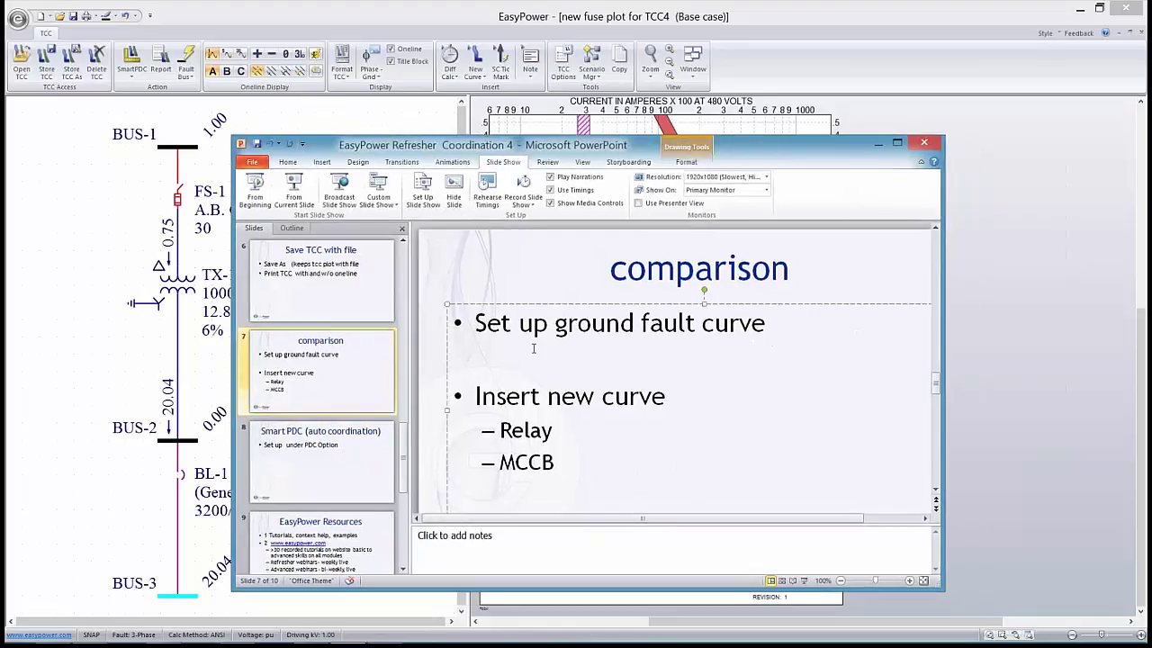
scroll(517, 324, up, 3)
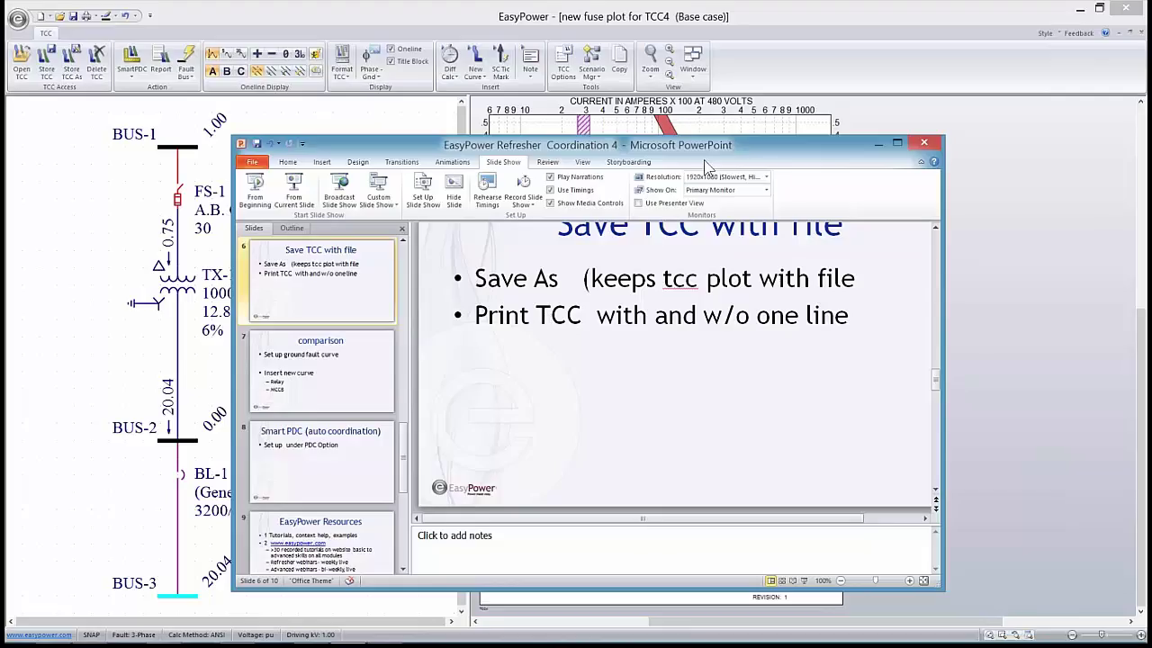
key(alt+Tab)
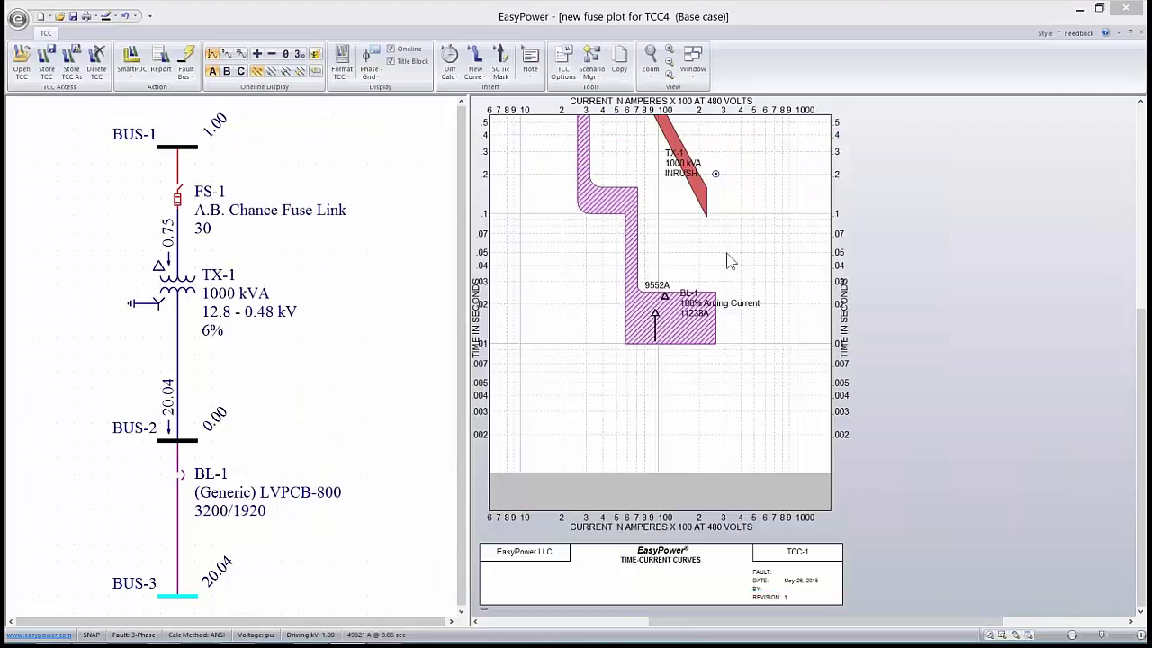
Step: Select both the BL-1 breaker curve and the FS-1 fuse curve on the new fuse plot
drag(589, 252, 578, 364)
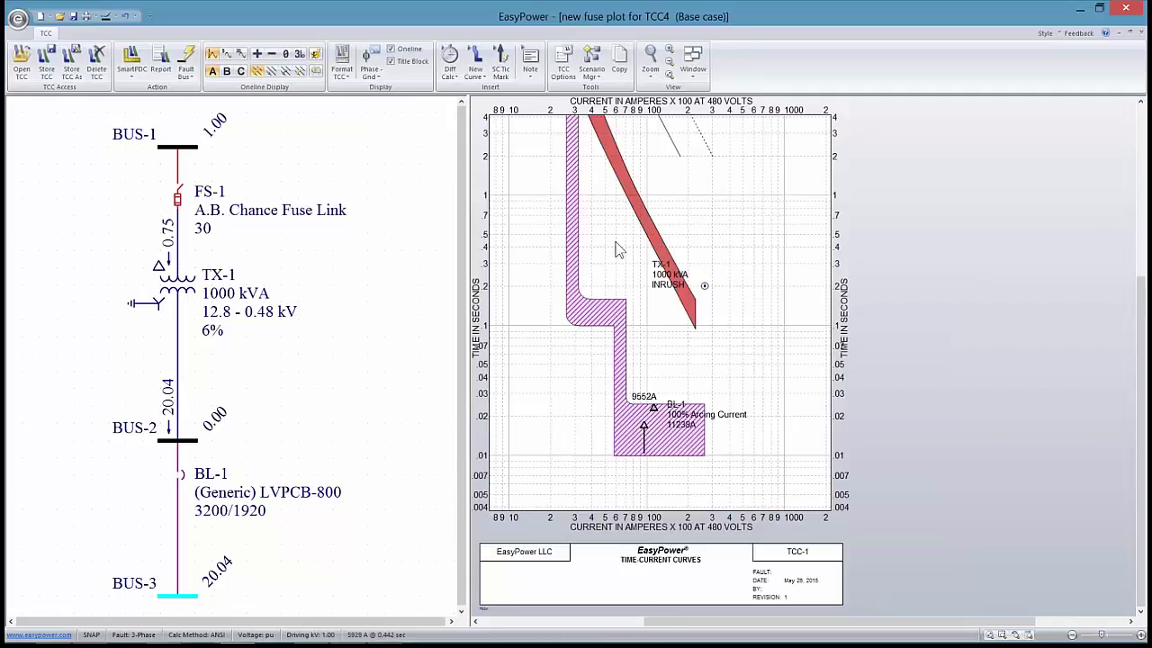
scroll(616, 276, down, 2)
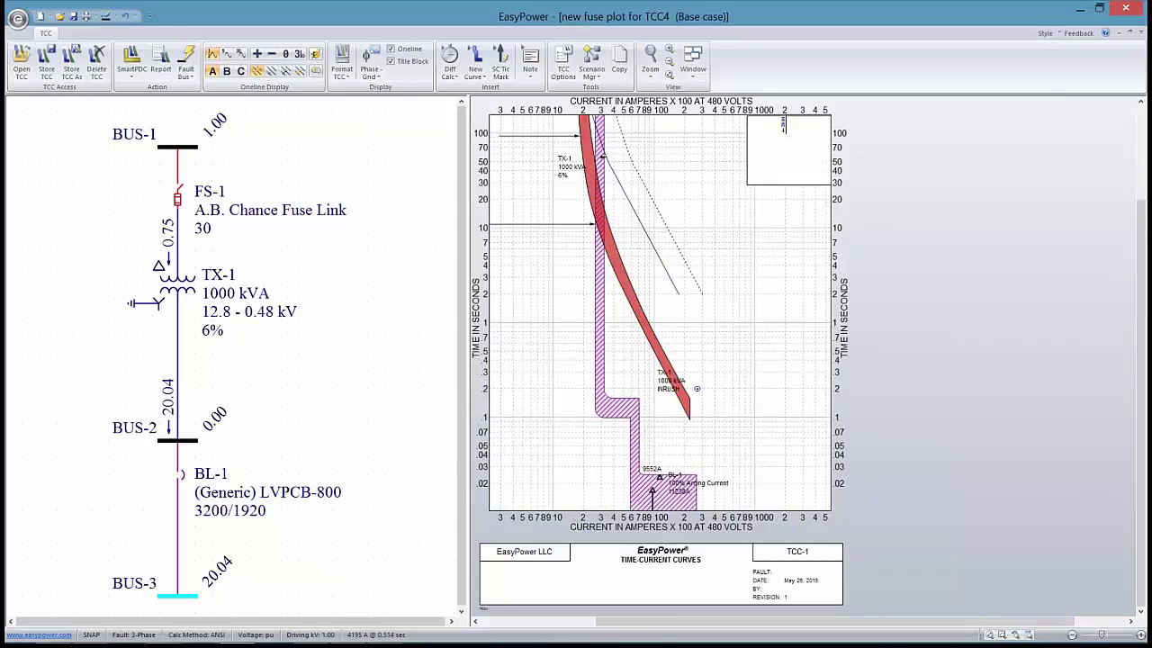
scroll(565, 328, down, 2)
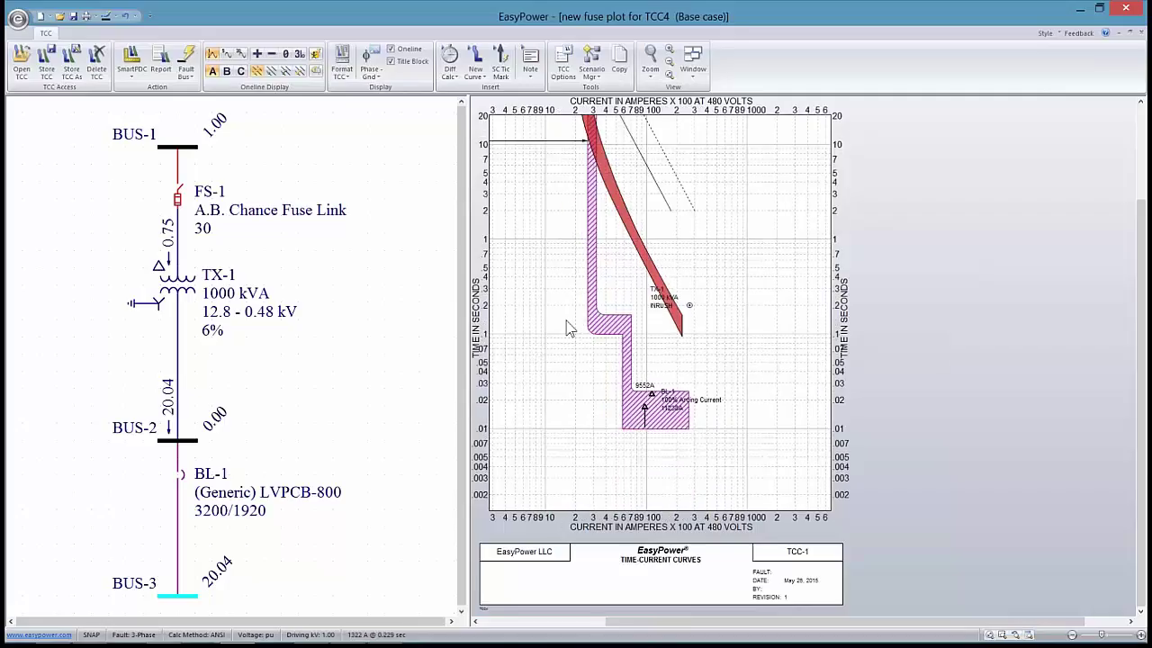
click(633, 407)
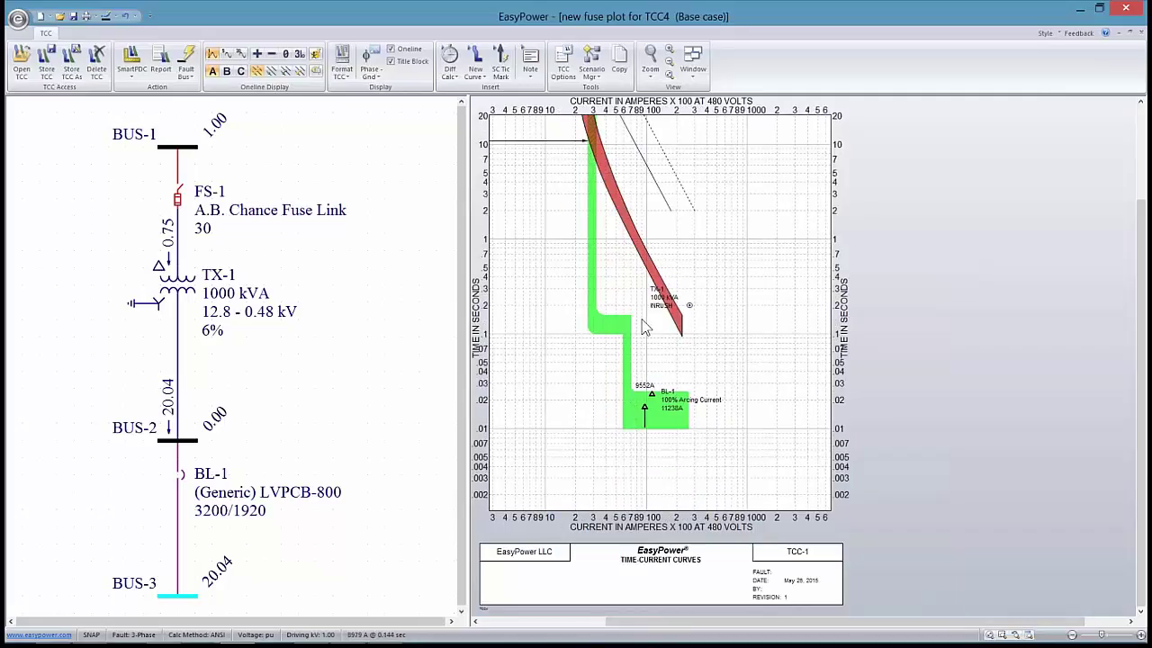
ctrl+click(646, 261)
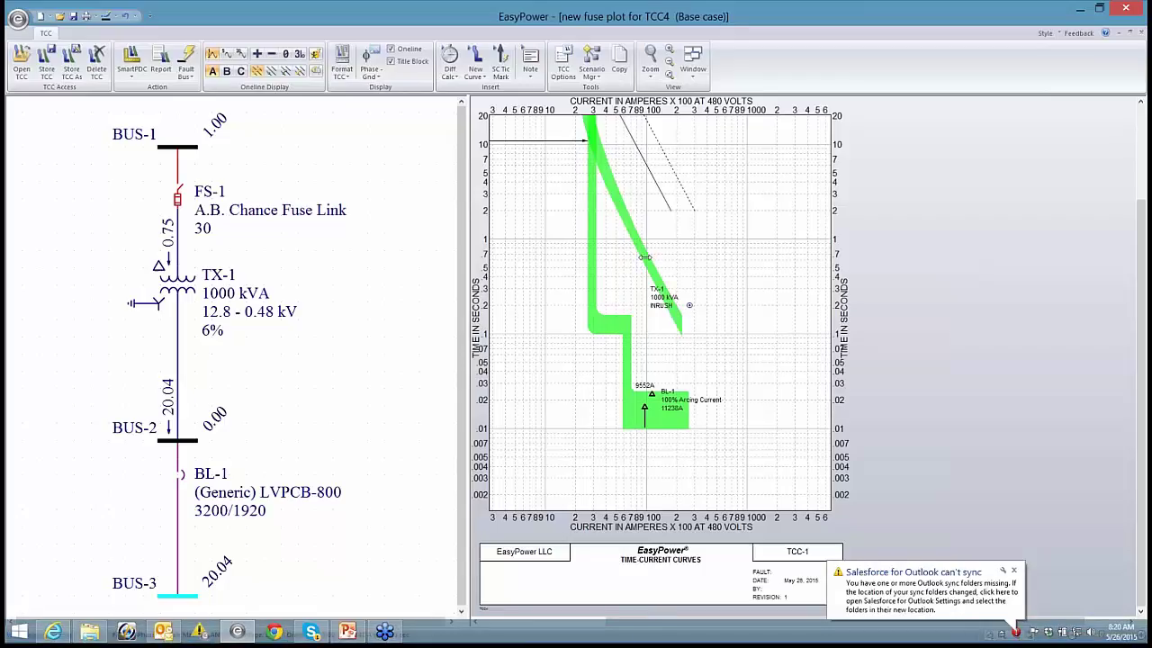
Step: Add a Diff Calc marker showing a 0.511 sec margin near 9587 A between the curves
click(449, 56)
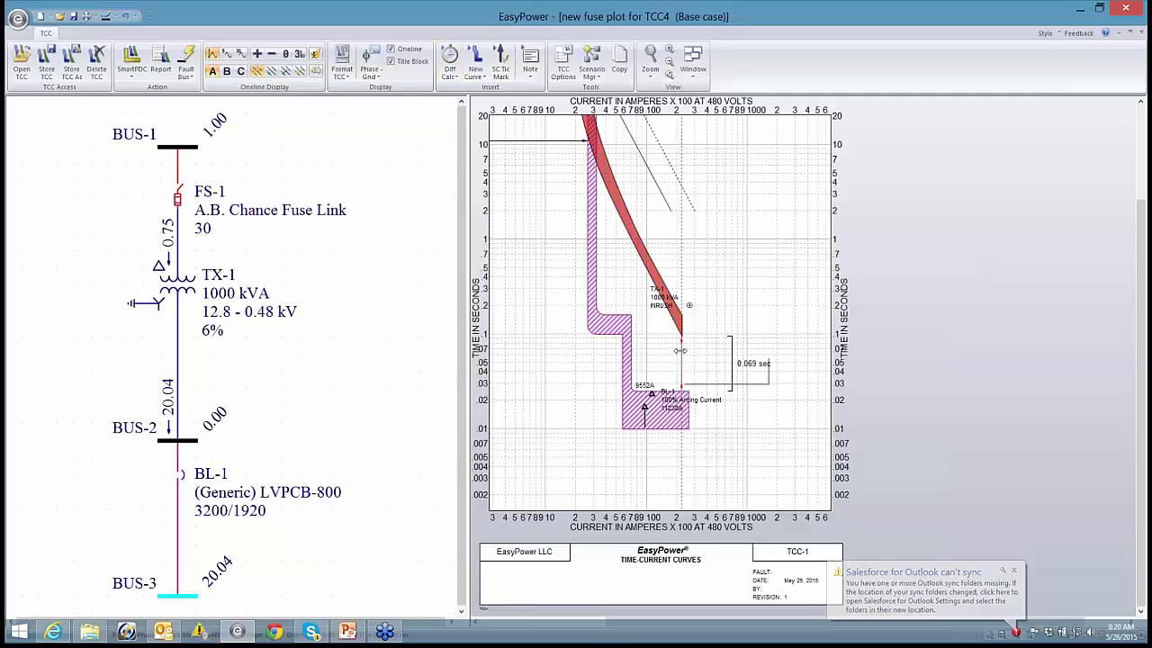
mouse_move(649, 348)
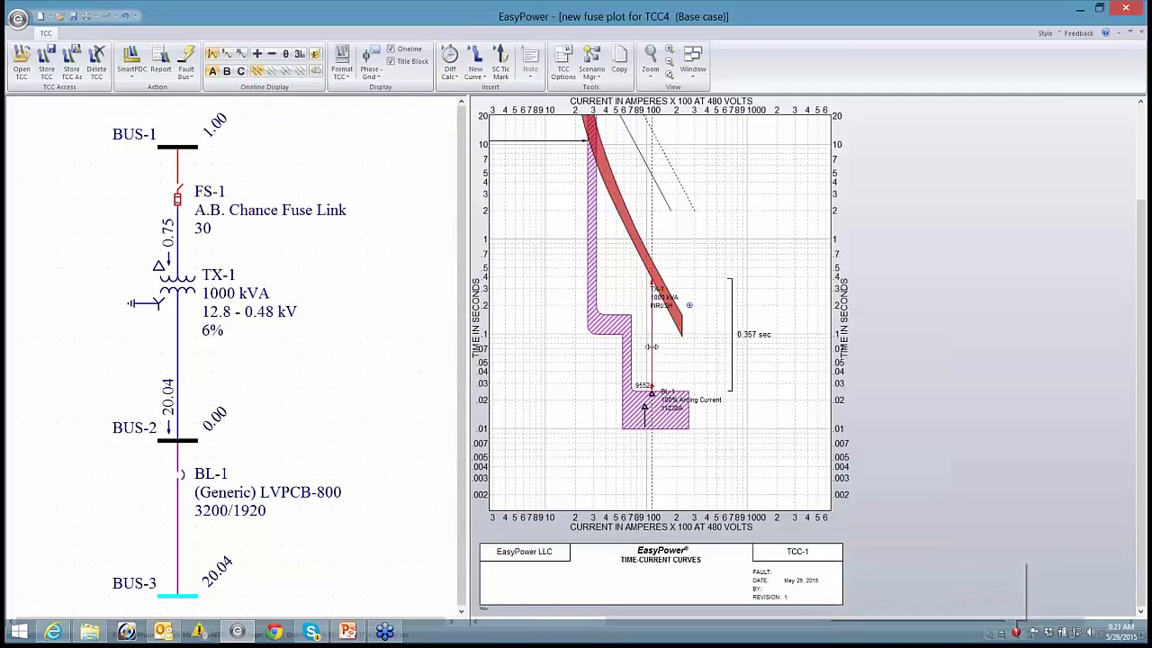
scroll(649, 351, up, 2)
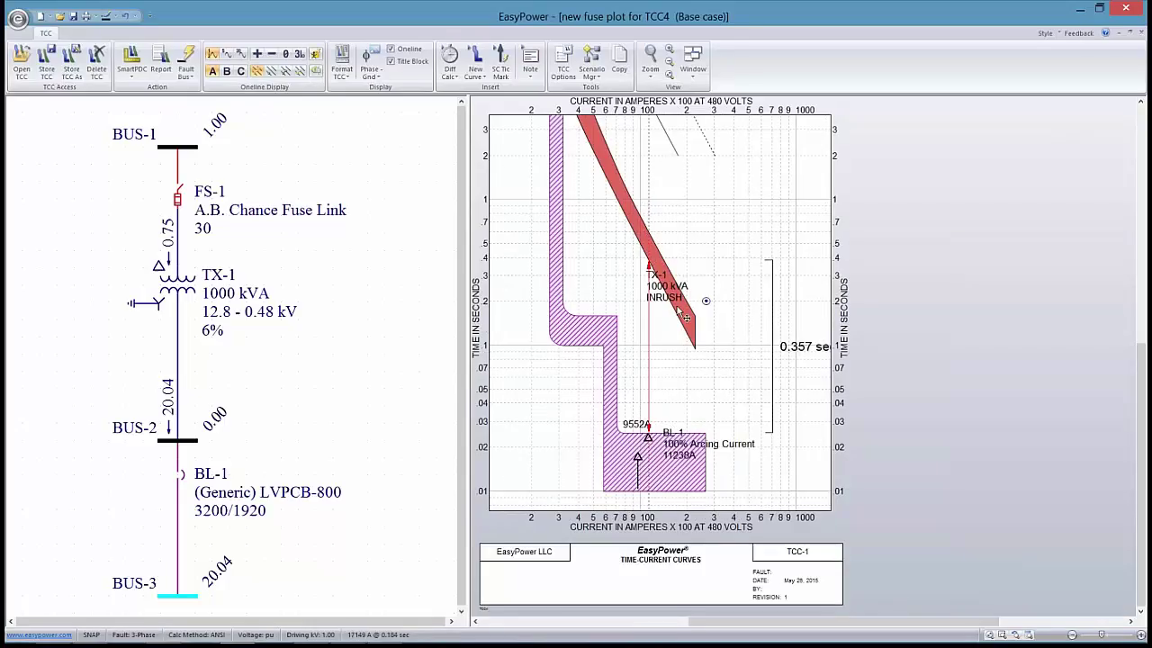
mouse_move(652, 379)
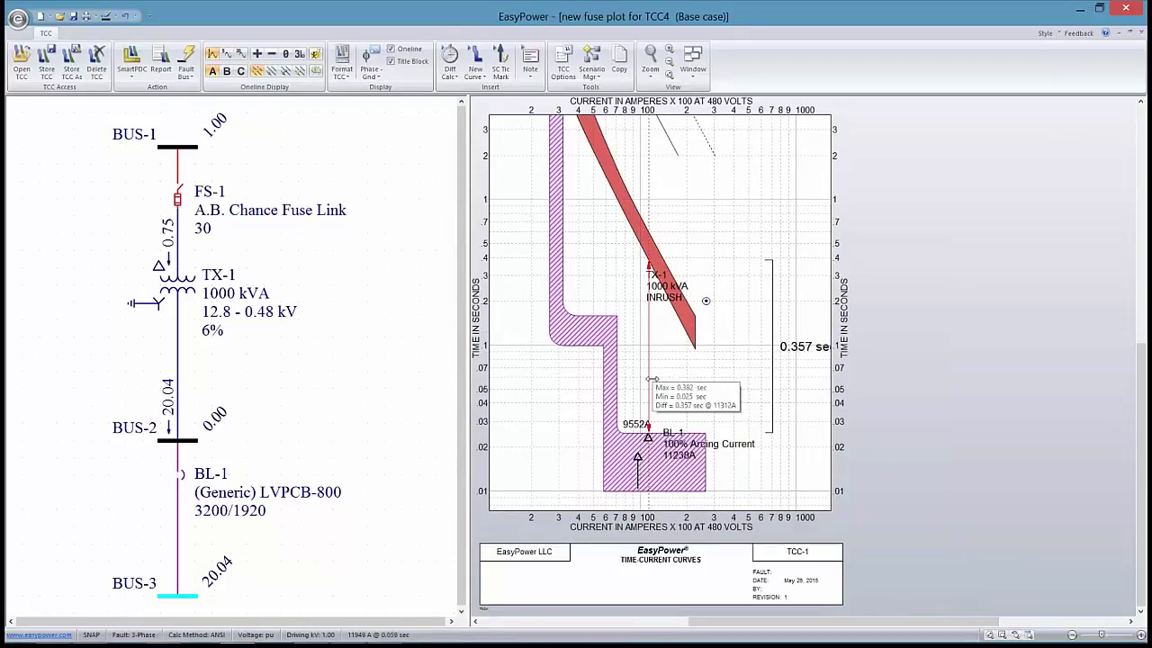
drag(653, 379, 638, 379)
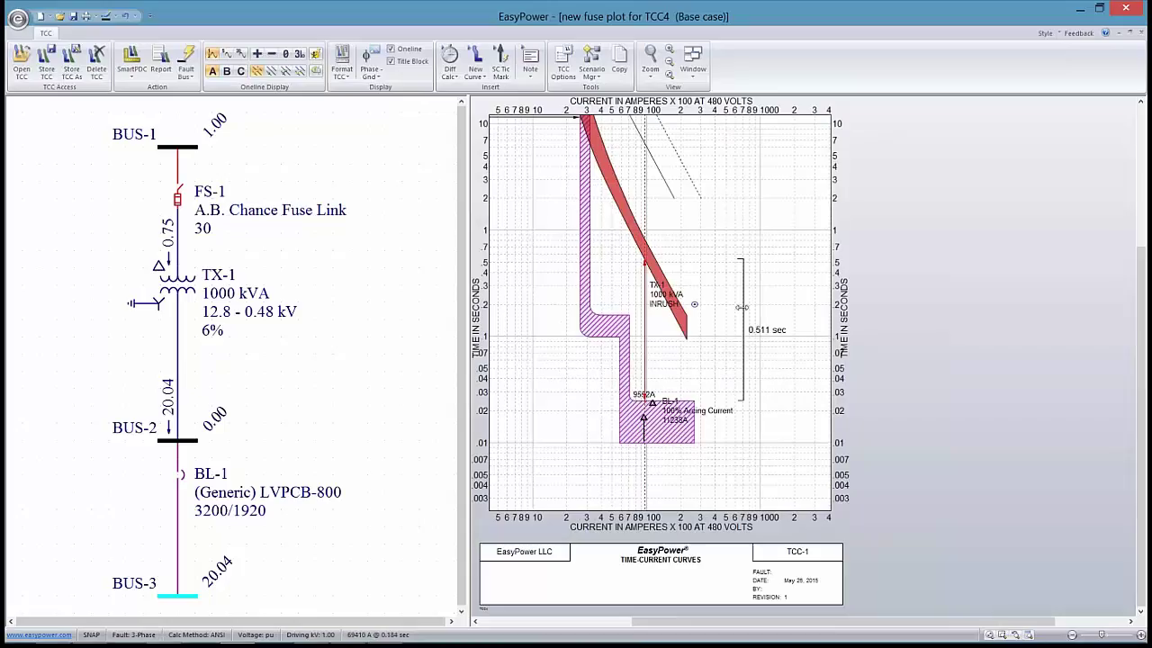
drag(745, 305, 715, 306)
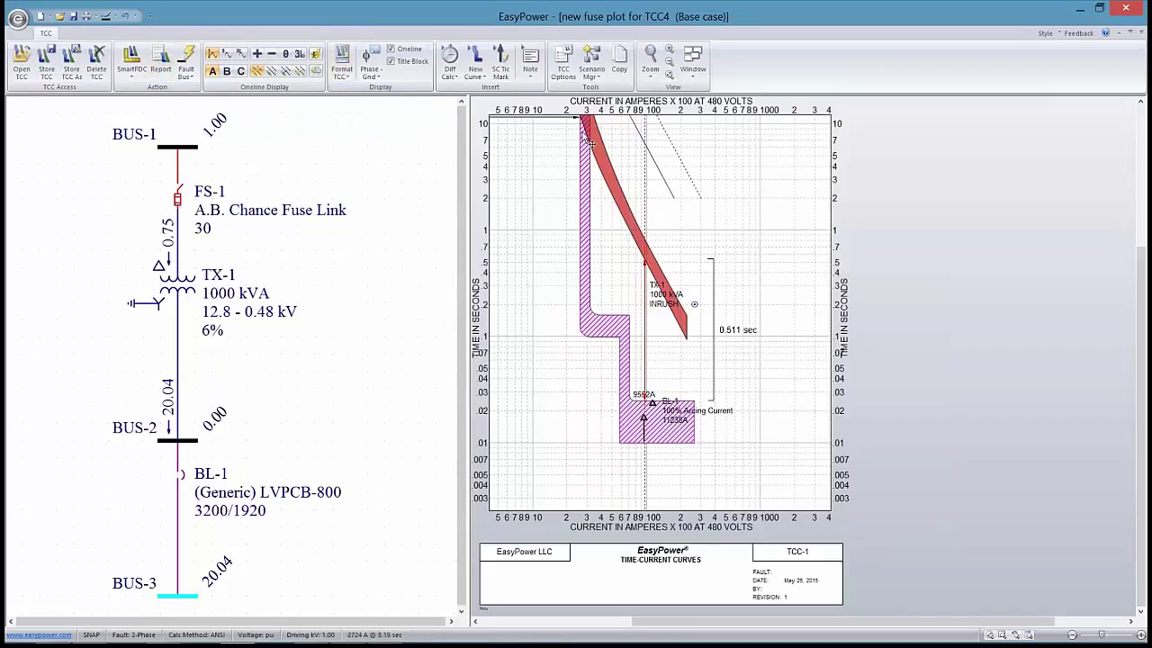
Step: Set the TCC plot's axis label and scale text size to Small in Format Plot Area
right_click(546, 213)
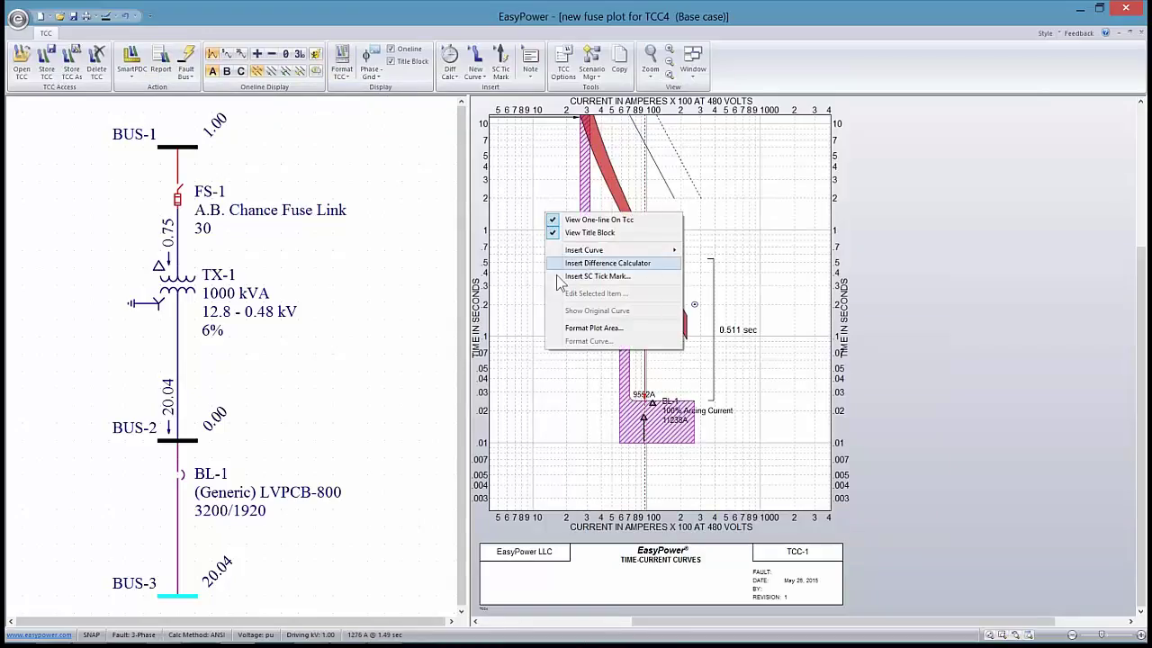
click(594, 328)
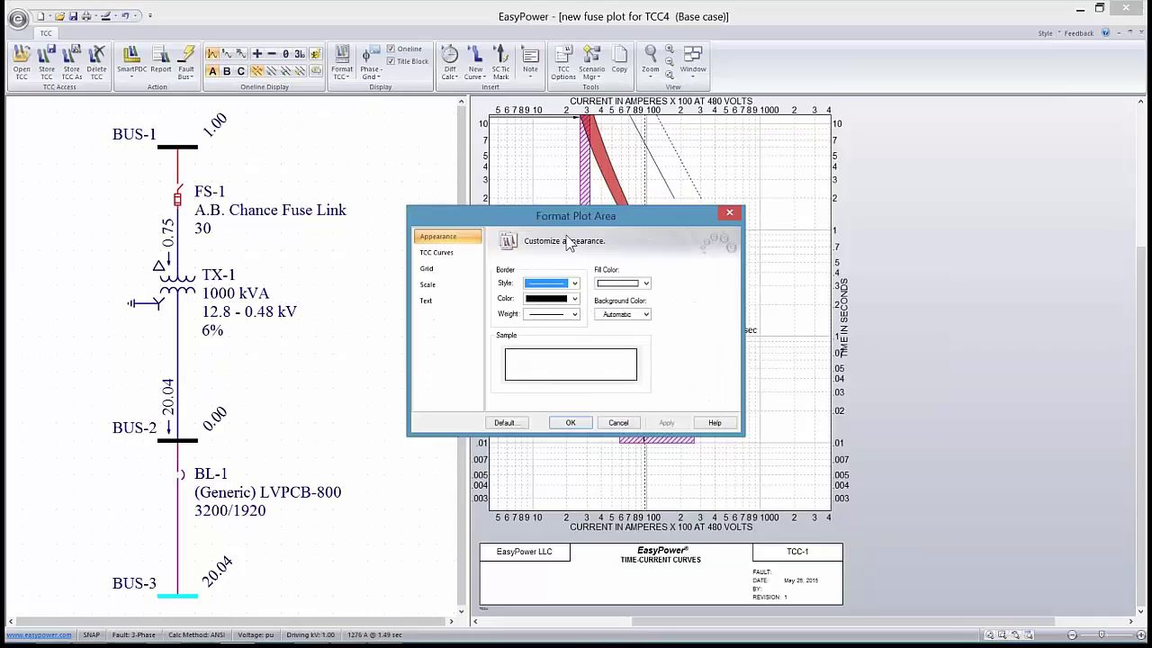
drag(563, 224, 305, 167)
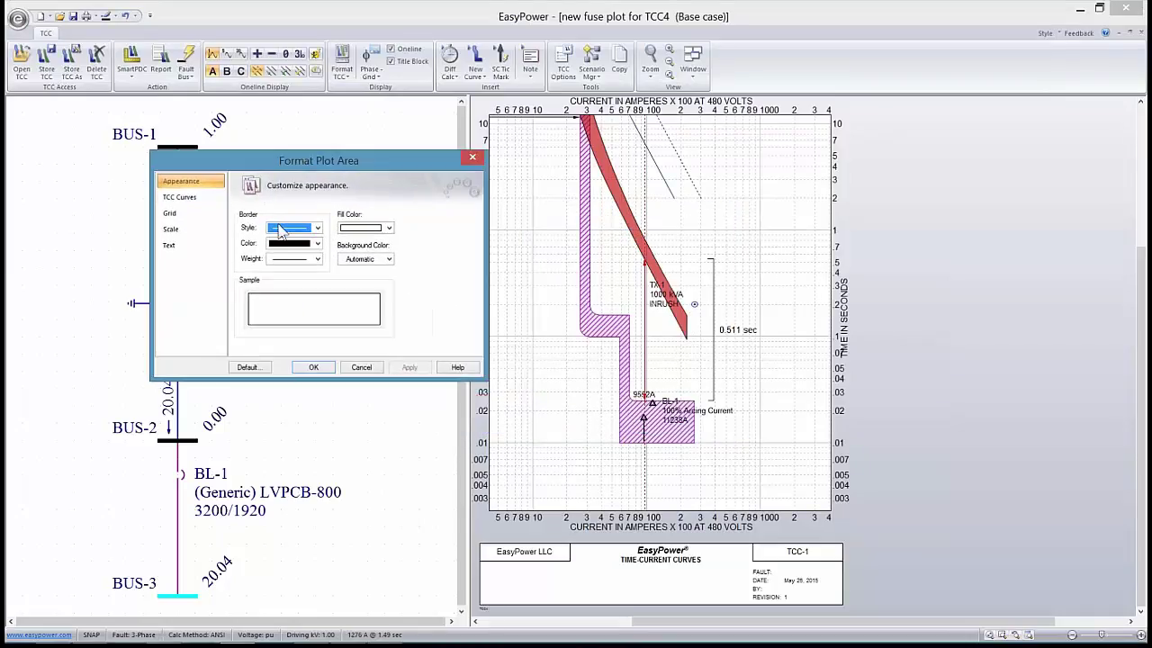
click(173, 198)
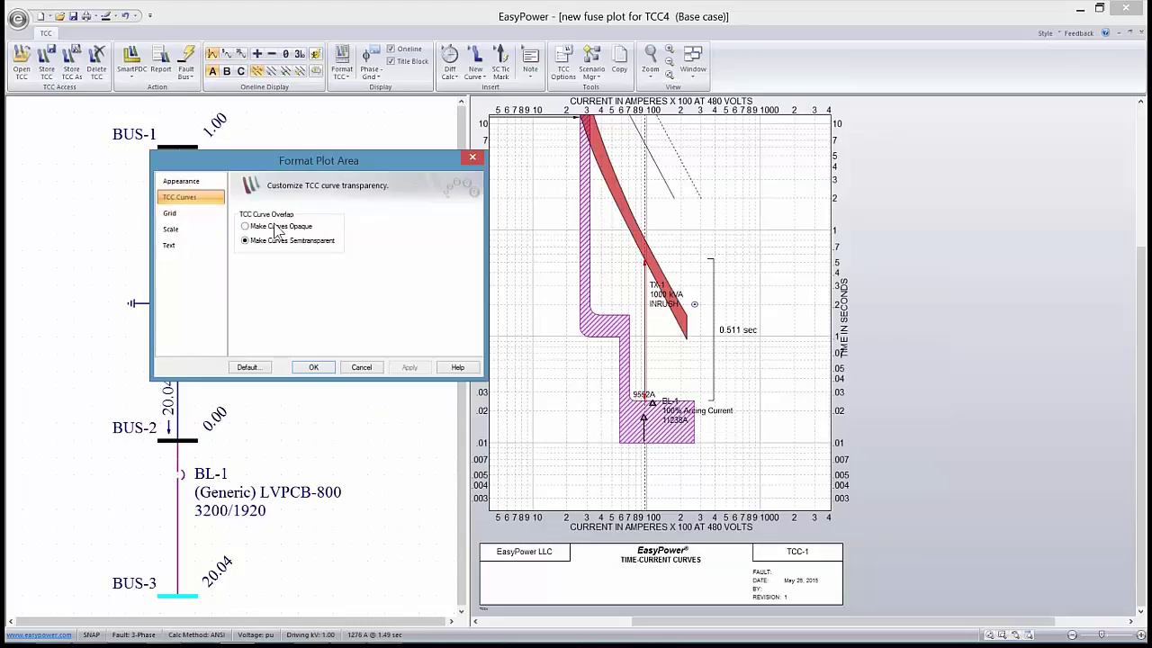
click(177, 221)
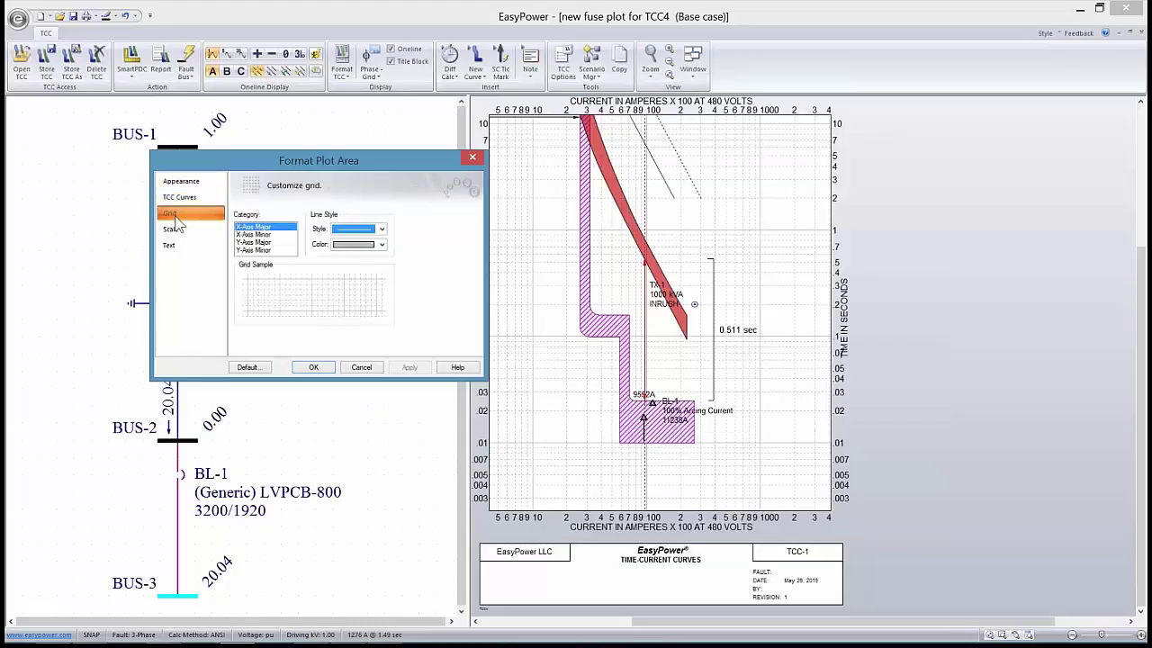
click(180, 230)
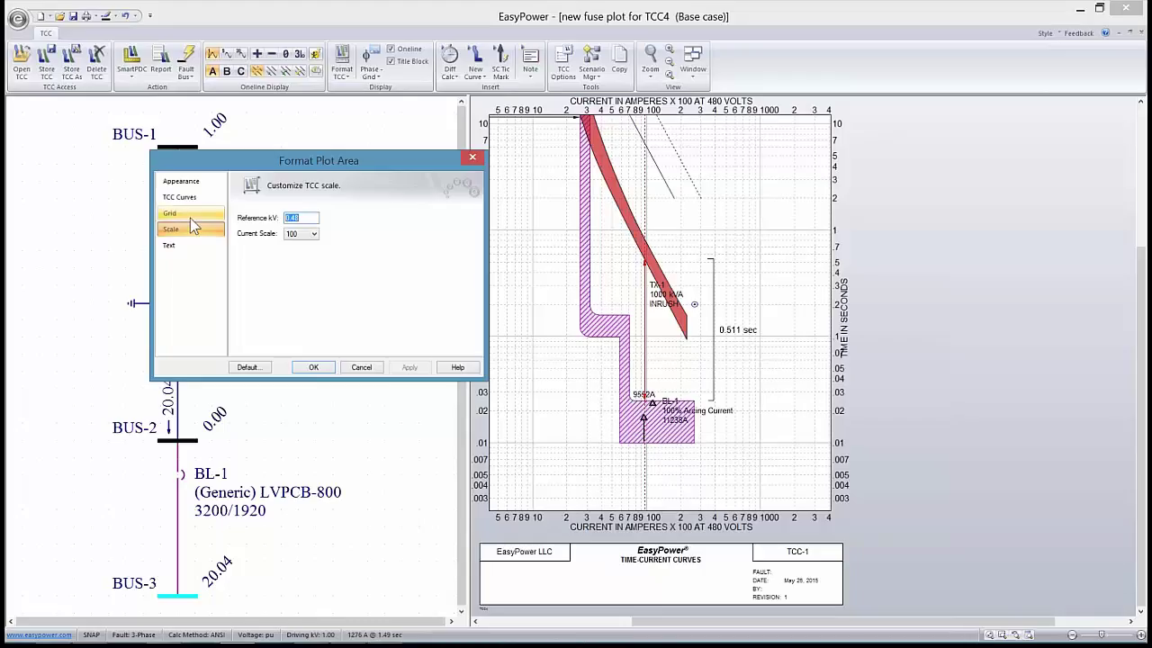
click(186, 247)
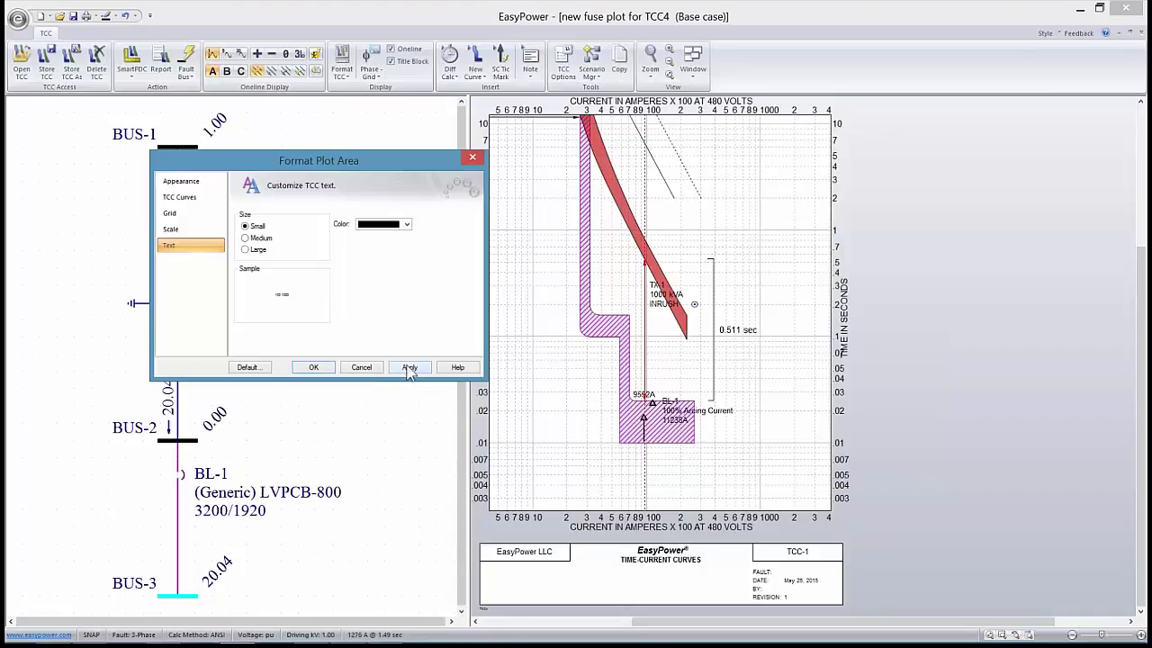
click(409, 369)
click(313, 368)
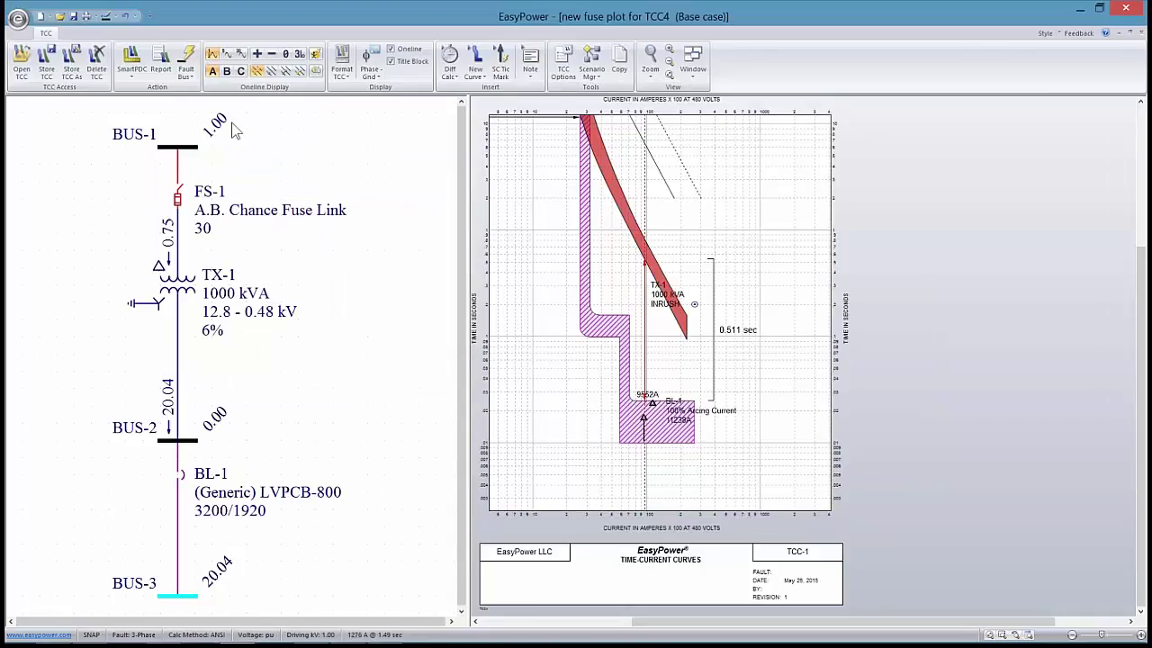
Step: Print the new fuse, pump house and gnd coordinate TCCs, each with its one-line and TCC on the right
click(85, 17)
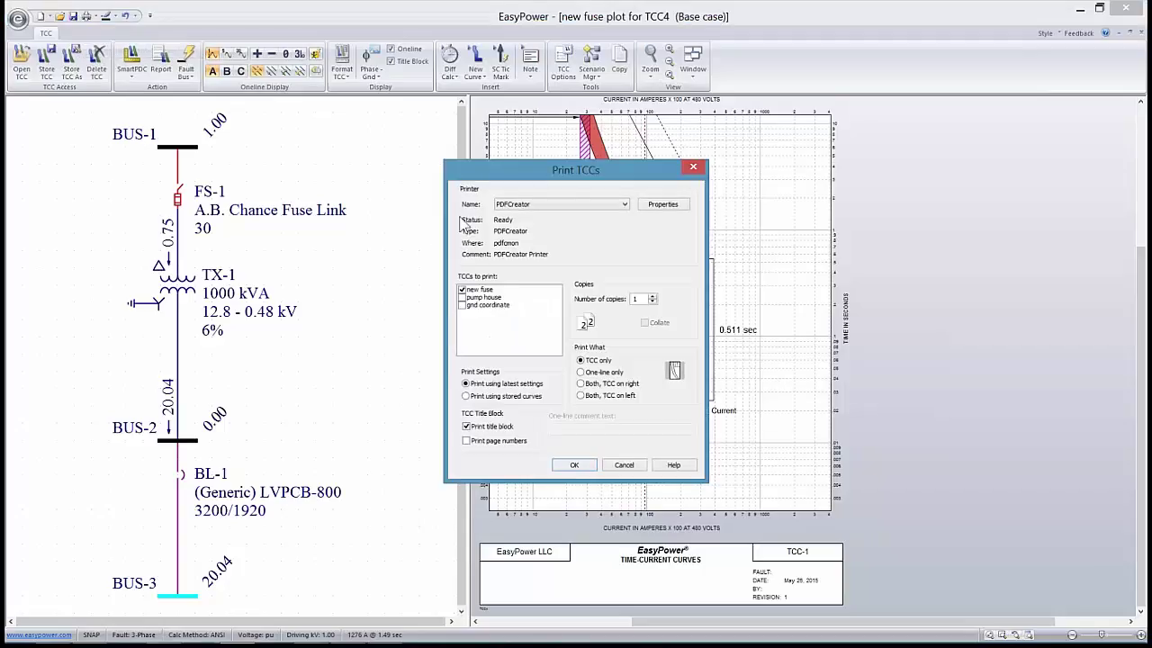
drag(486, 170, 335, 109)
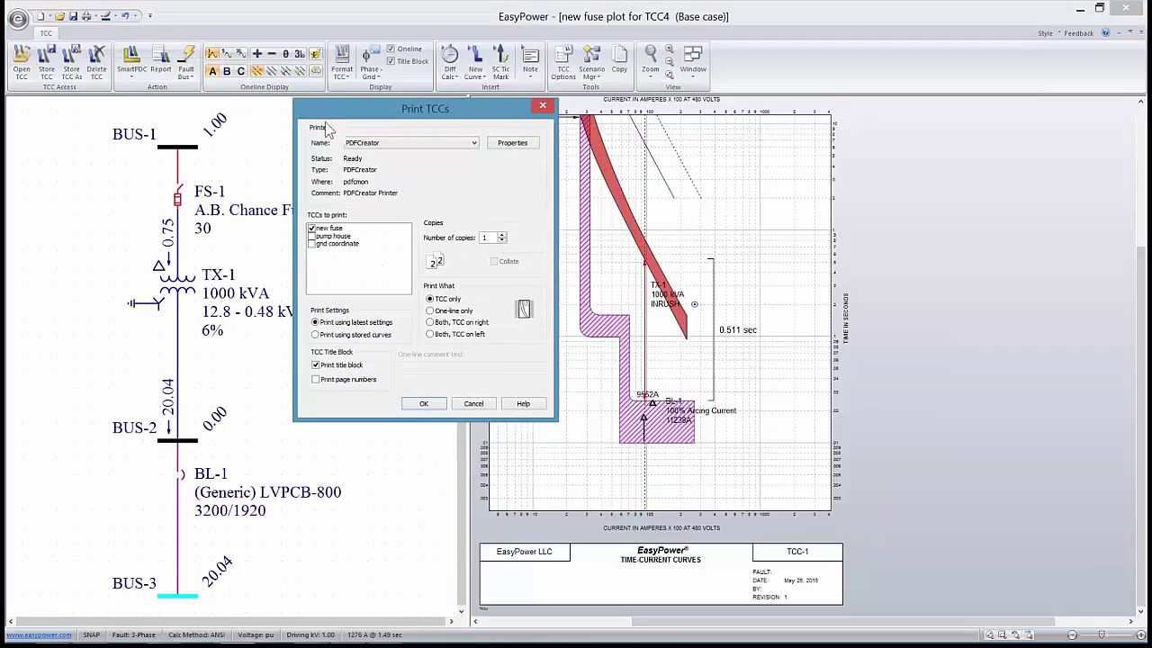
click(314, 236)
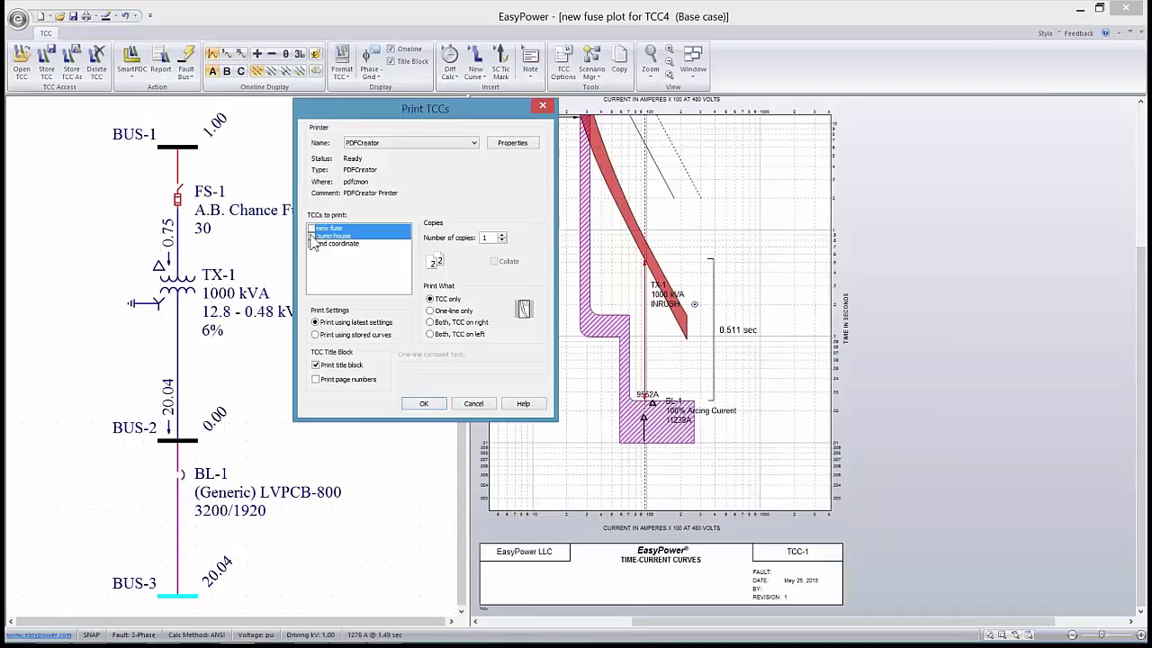
click(312, 244)
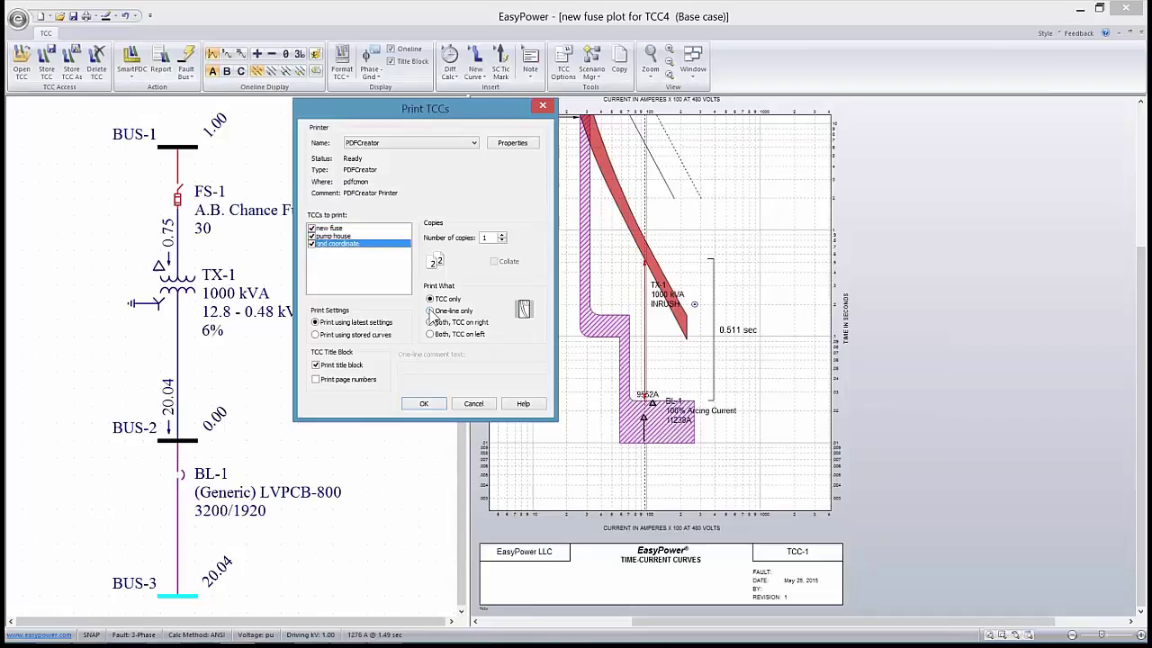
click(431, 322)
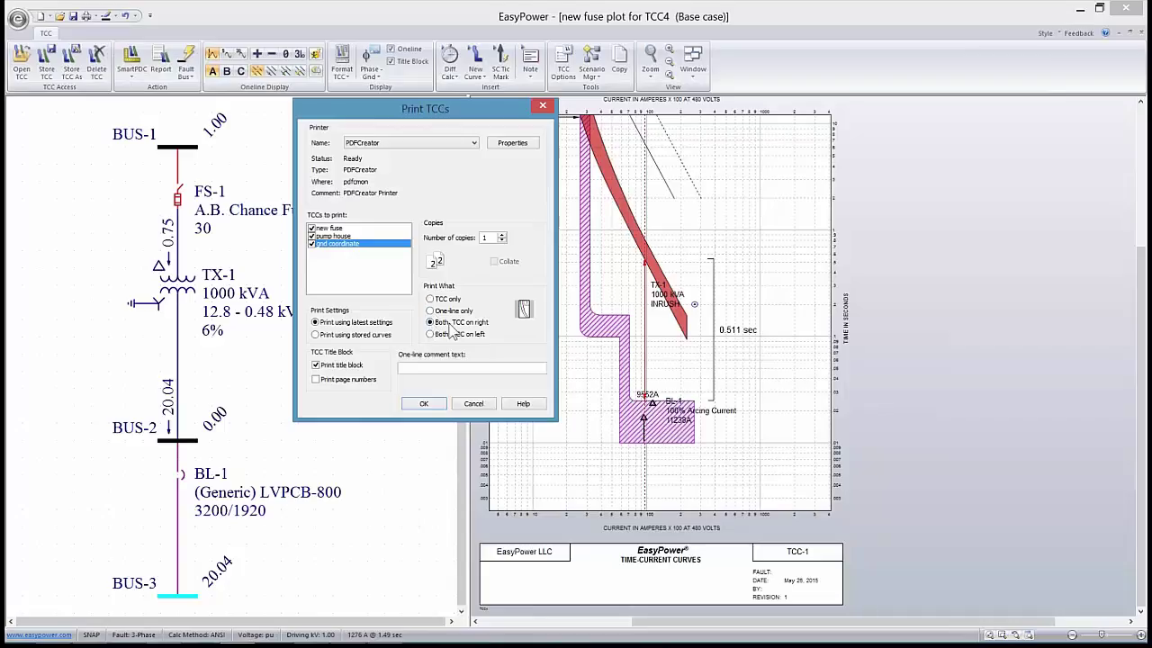
click(425, 403)
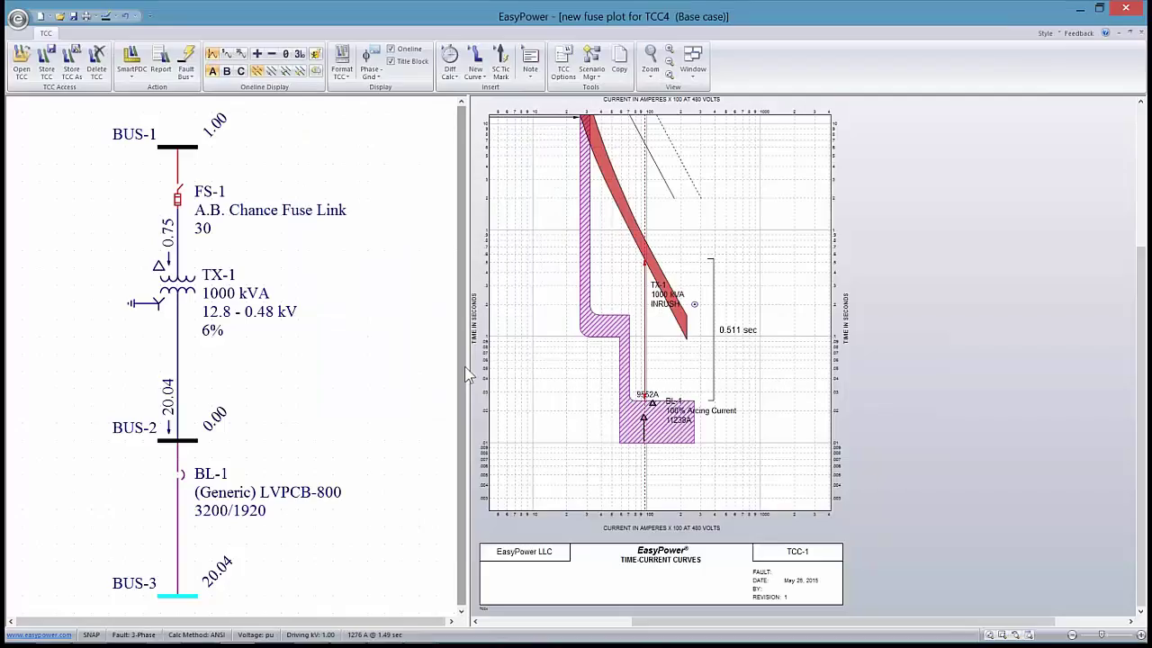
Step: Decline the PDFCreator update, save the new fuse plot as PDF, and cancel the pump house and ground jobs
mouse_move(466, 640)
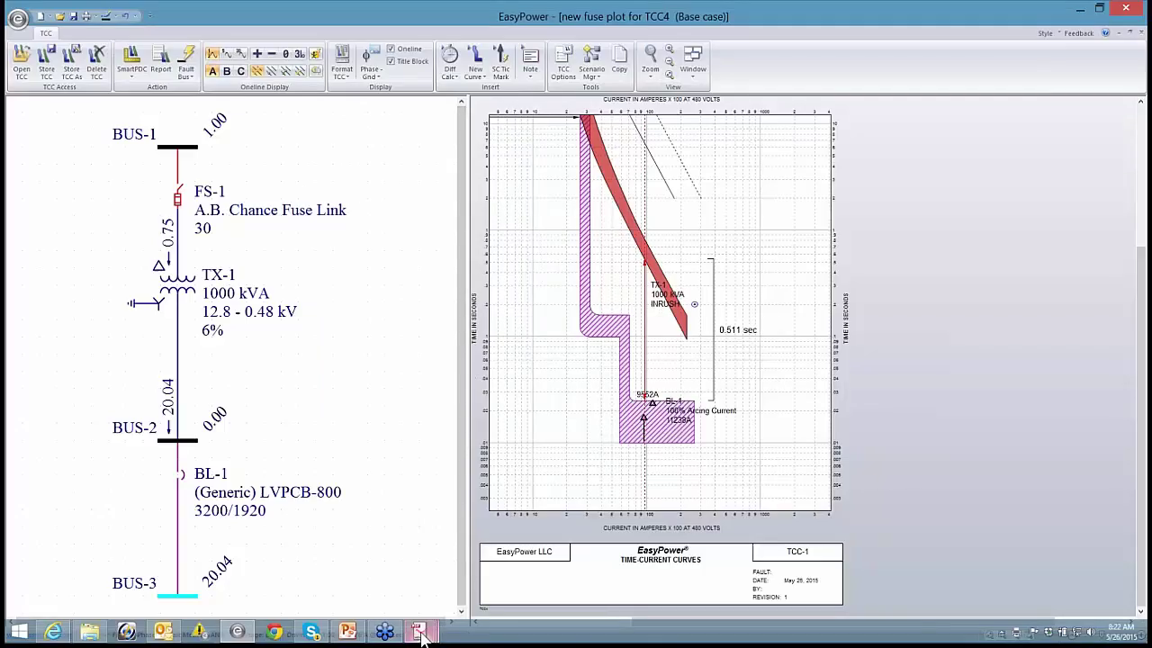
mouse_move(421, 636)
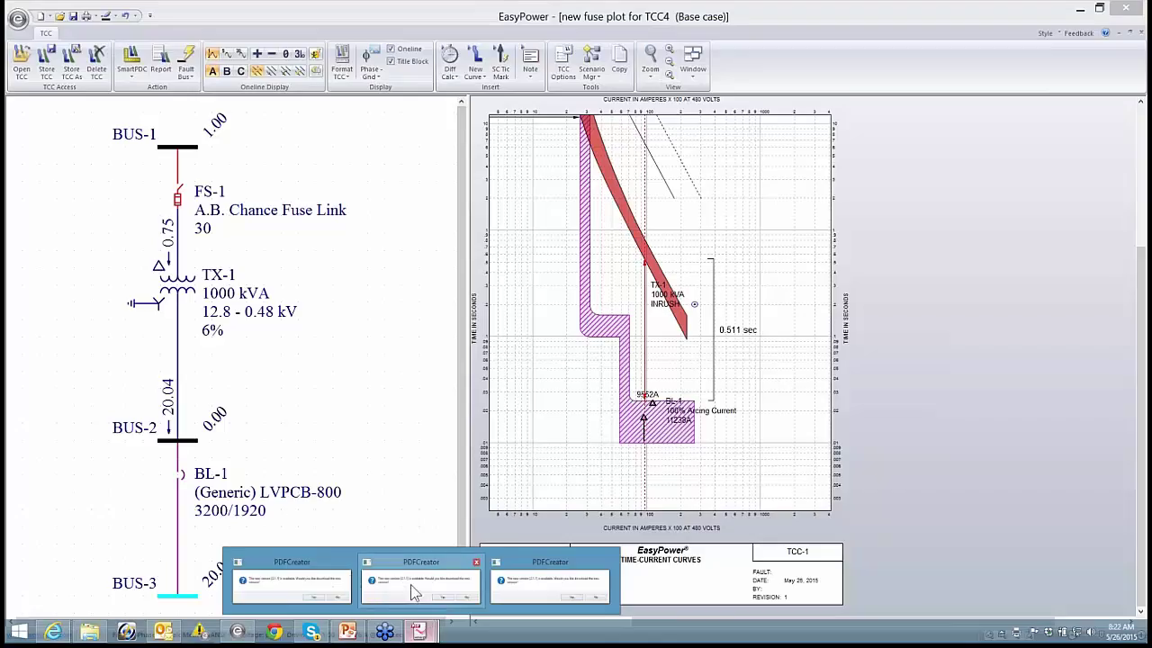
click(573, 603)
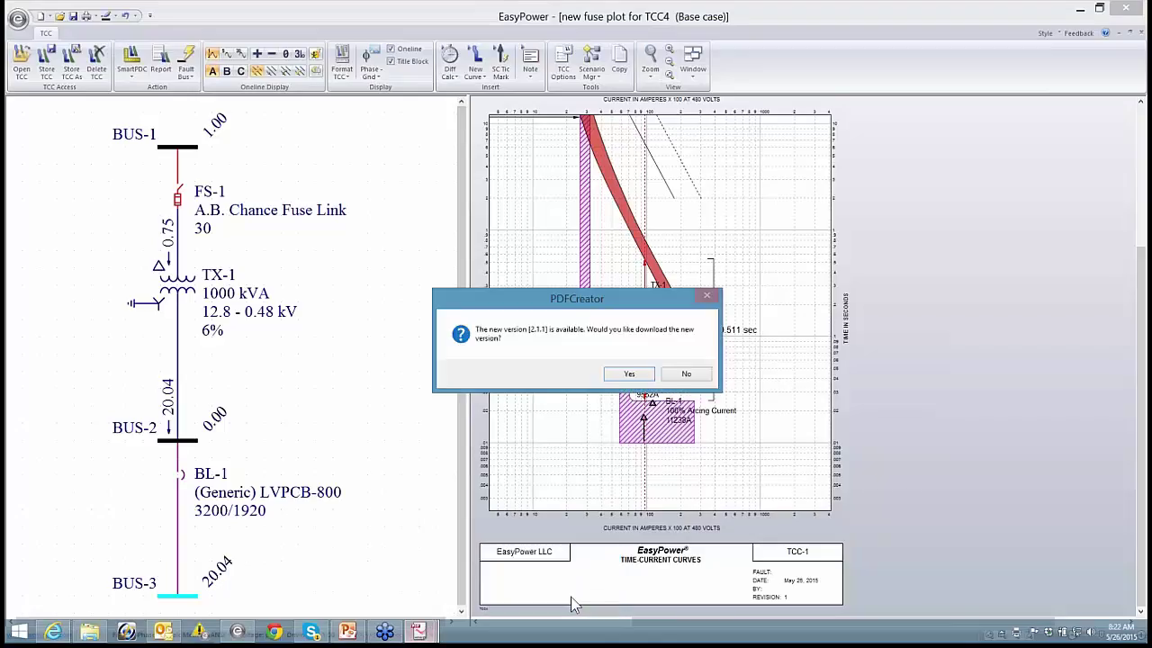
click(685, 374)
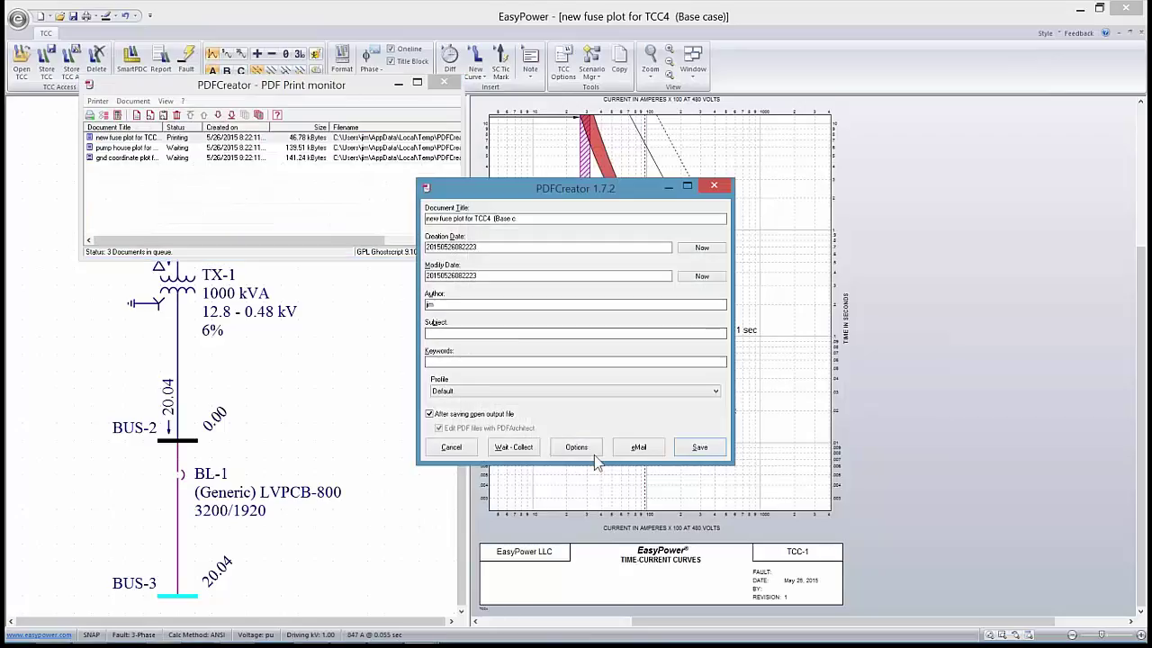
click(689, 449)
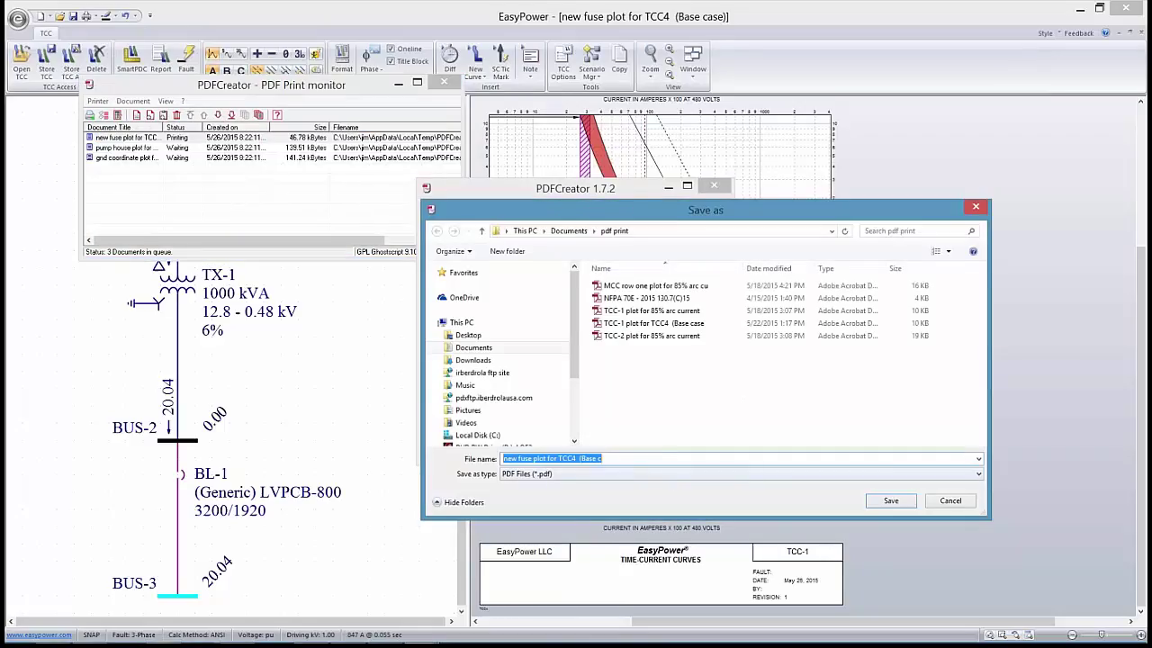
click(890, 502)
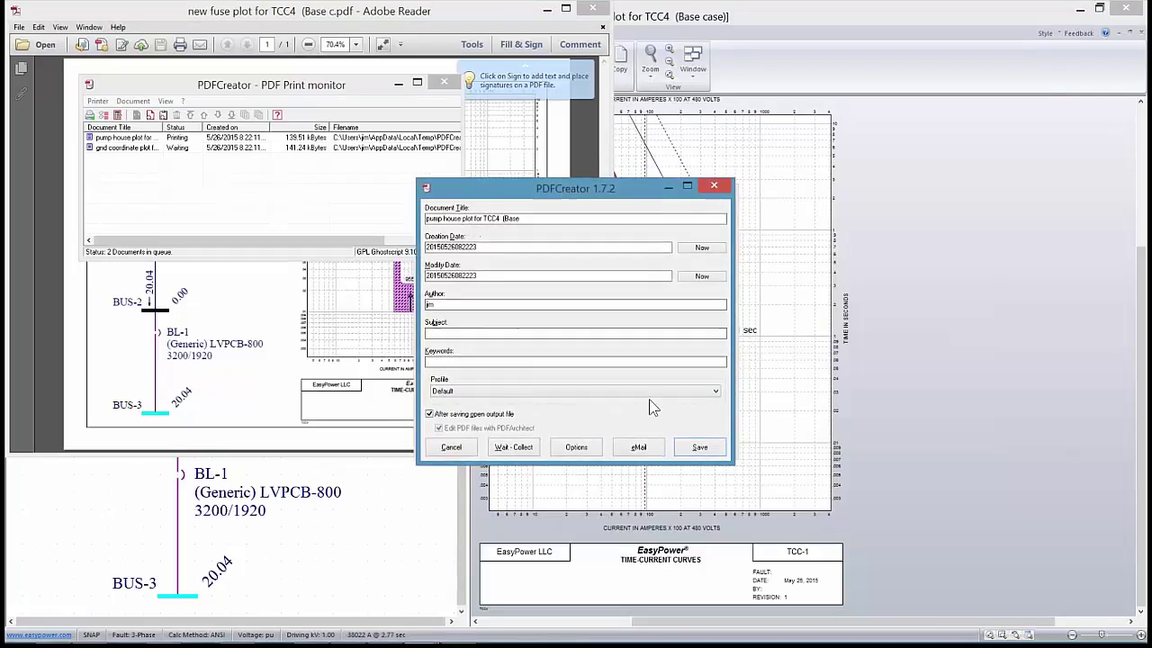
click(453, 447)
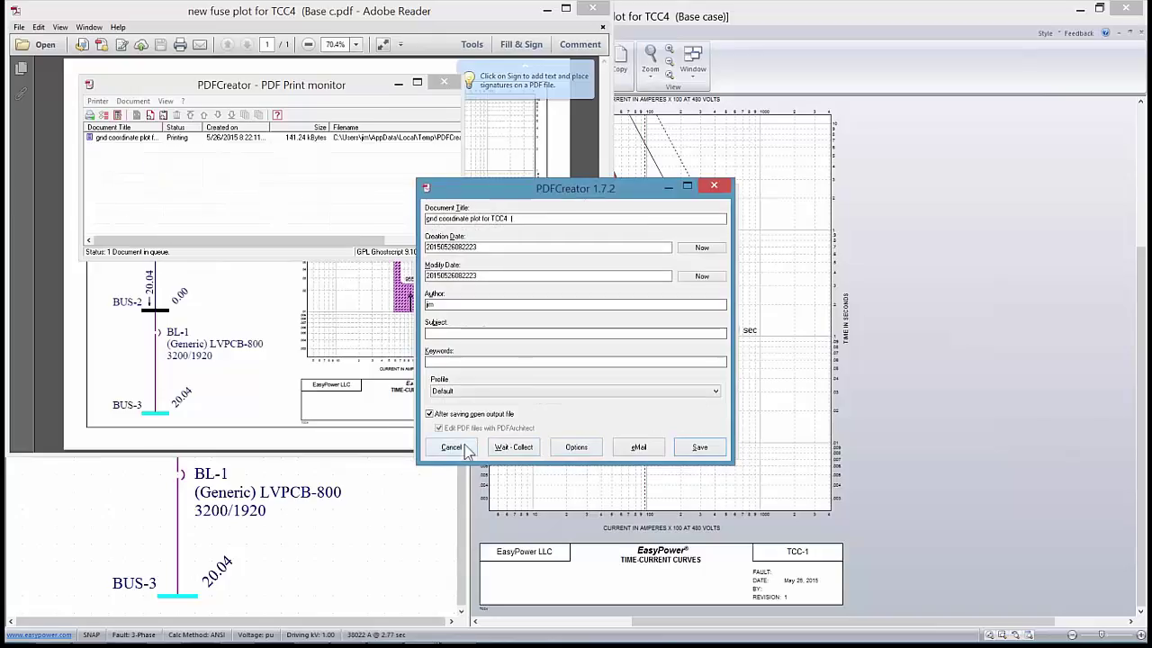
click(466, 449)
Step: Dismiss Reader's reading-order prompt and move the fuse-plot PDF window to the lower right
click(673, 439)
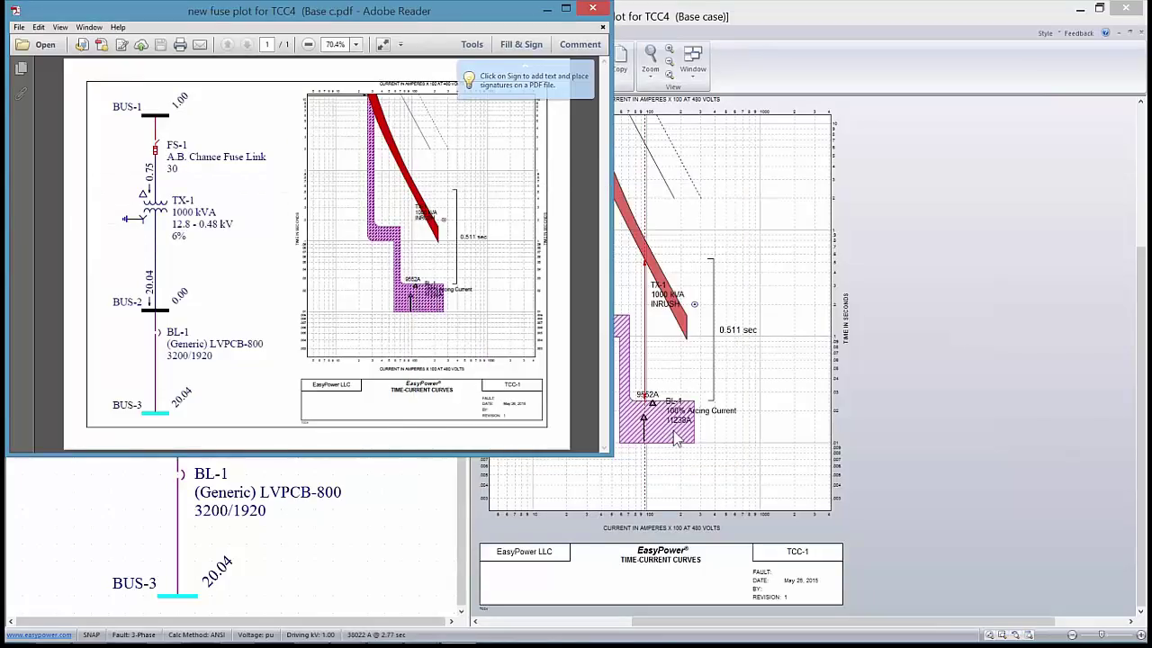
drag(349, 15, 749, 153)
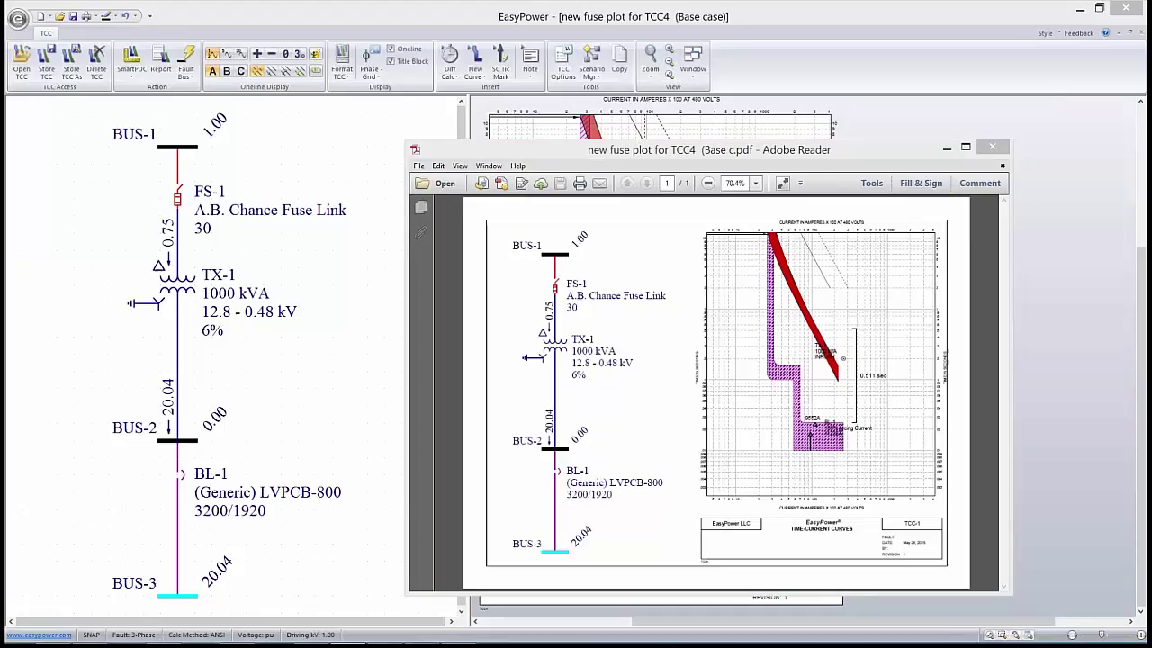
Step: Go to the comparison slide 7 in PowerPoint, then minimize PowerPoint and Adobe Reader
key(alt+Tab)
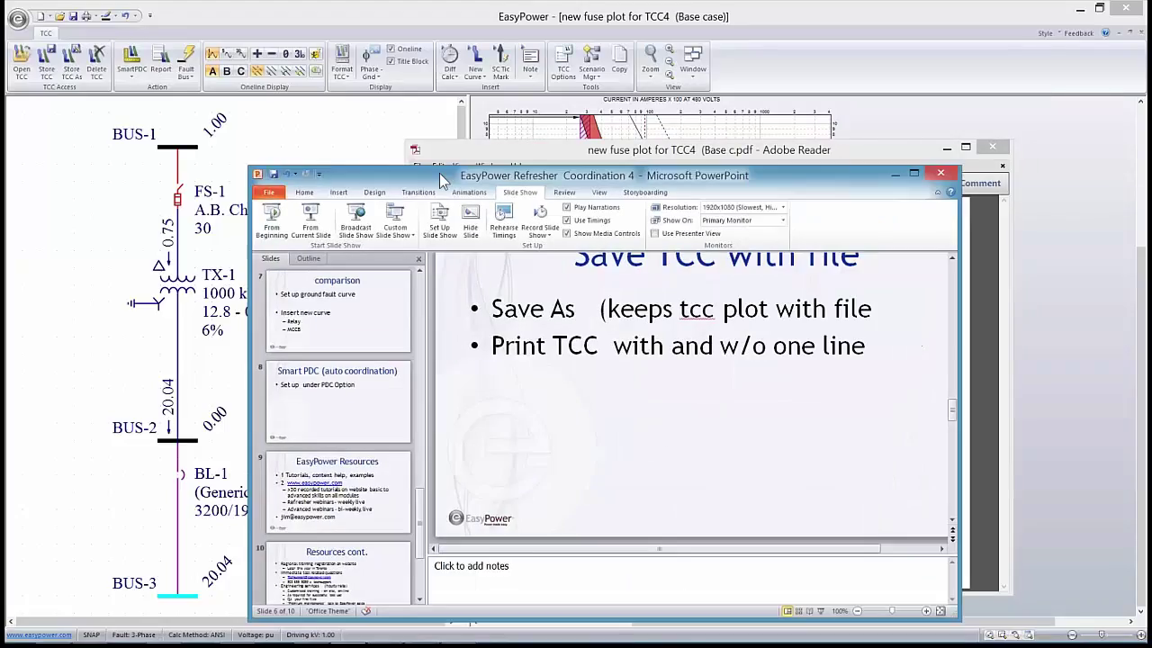
click(351, 320)
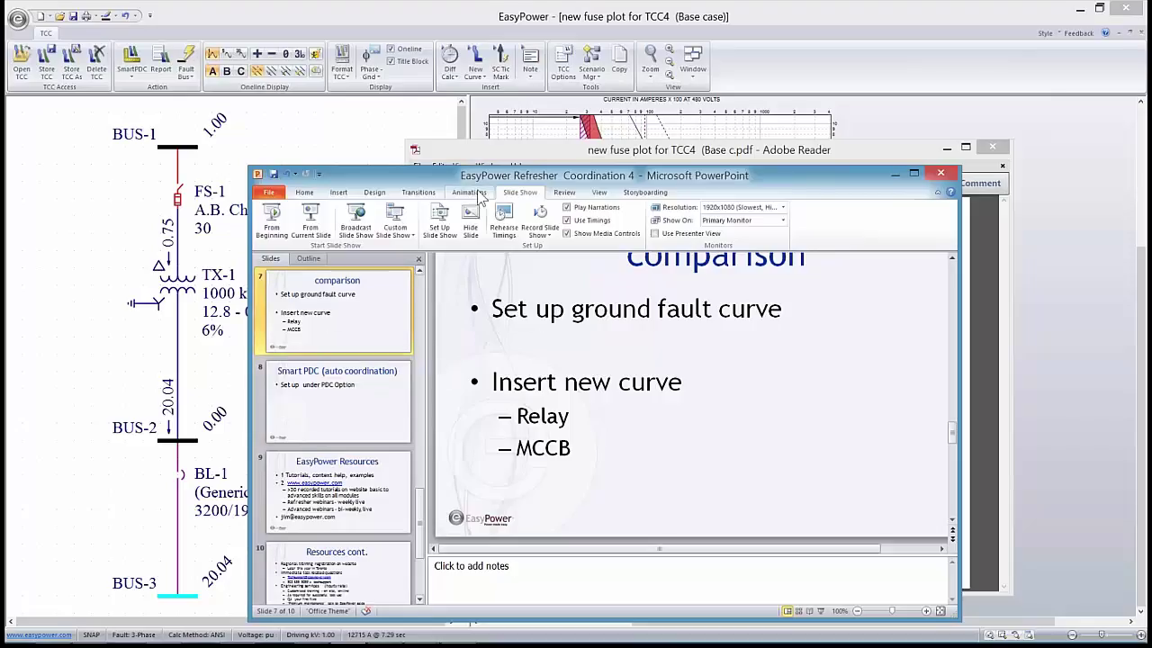
key(super+Down)
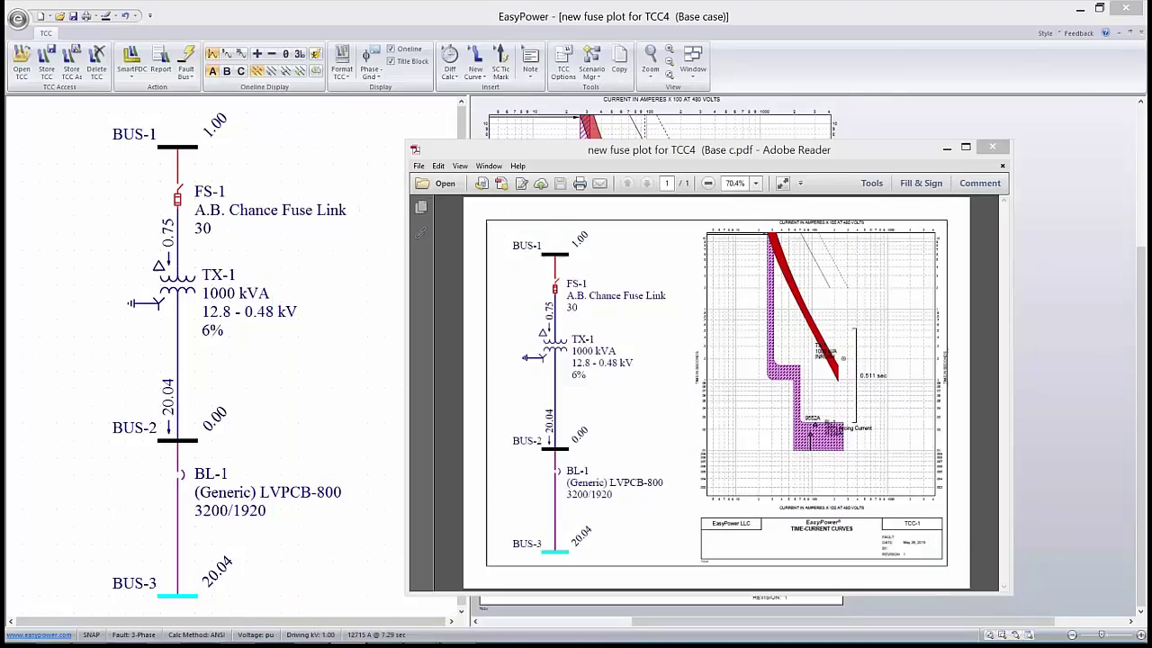
click(945, 149)
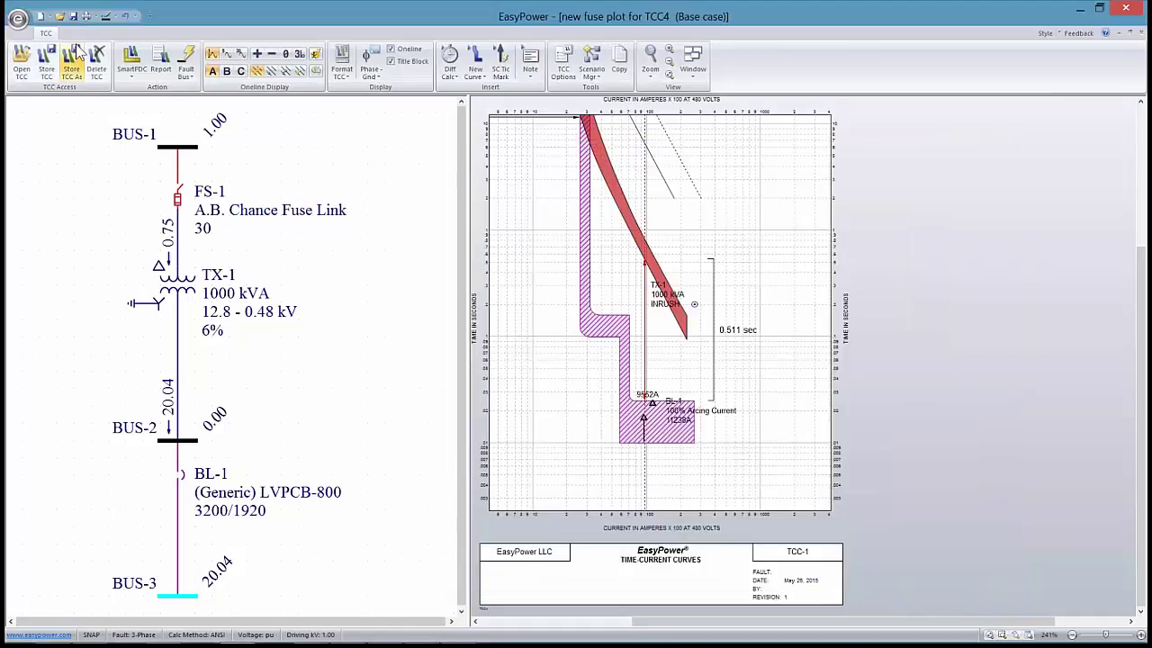
Step: Close the new fuse and pump house plots without storing changes
click(17, 18)
click(41, 379)
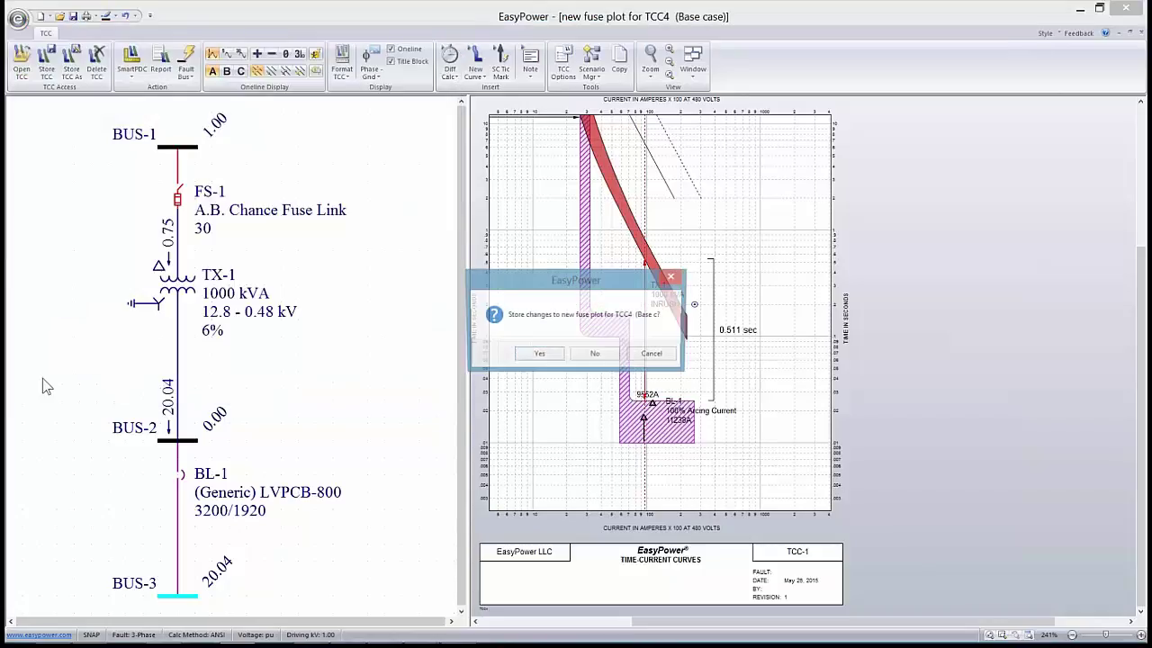
click(583, 359)
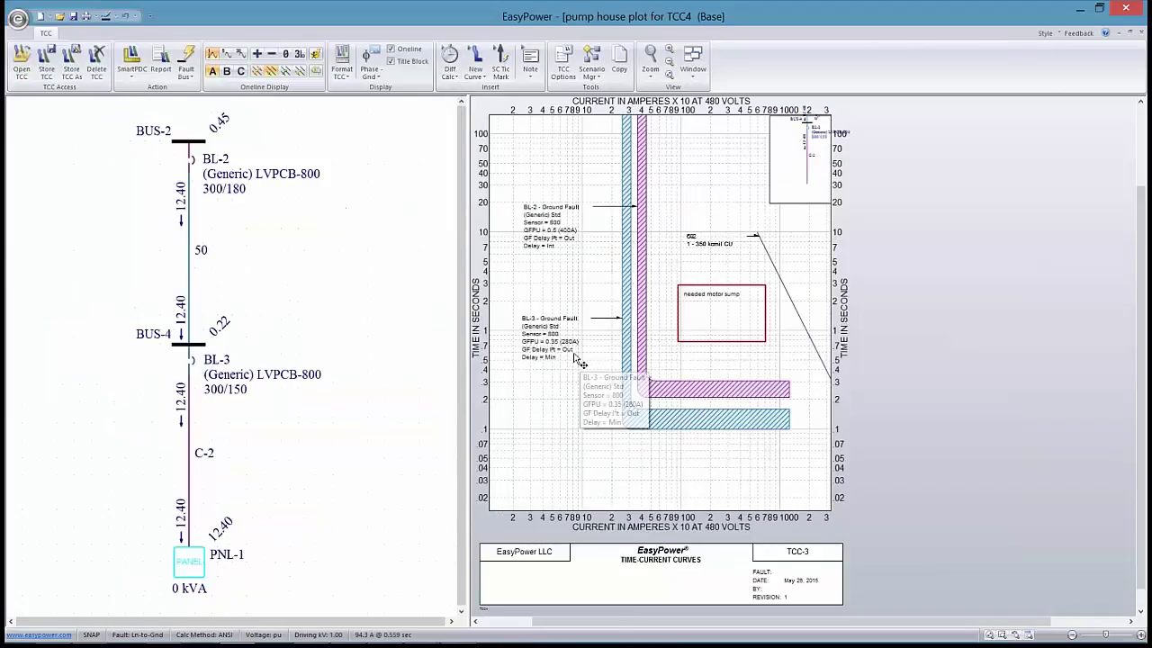
click(17, 18)
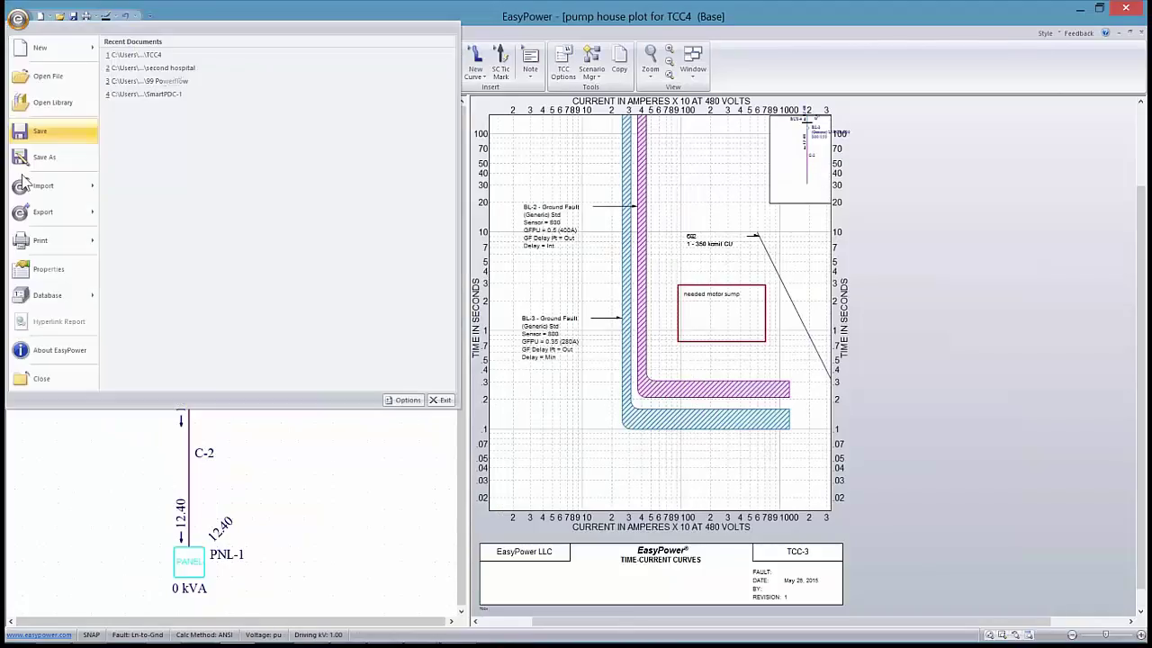
click(32, 377)
Step: Pan the one-line and box-select TX-1, BUS-2, BL-1 and BUS-3
scroll(391, 362, down, 2)
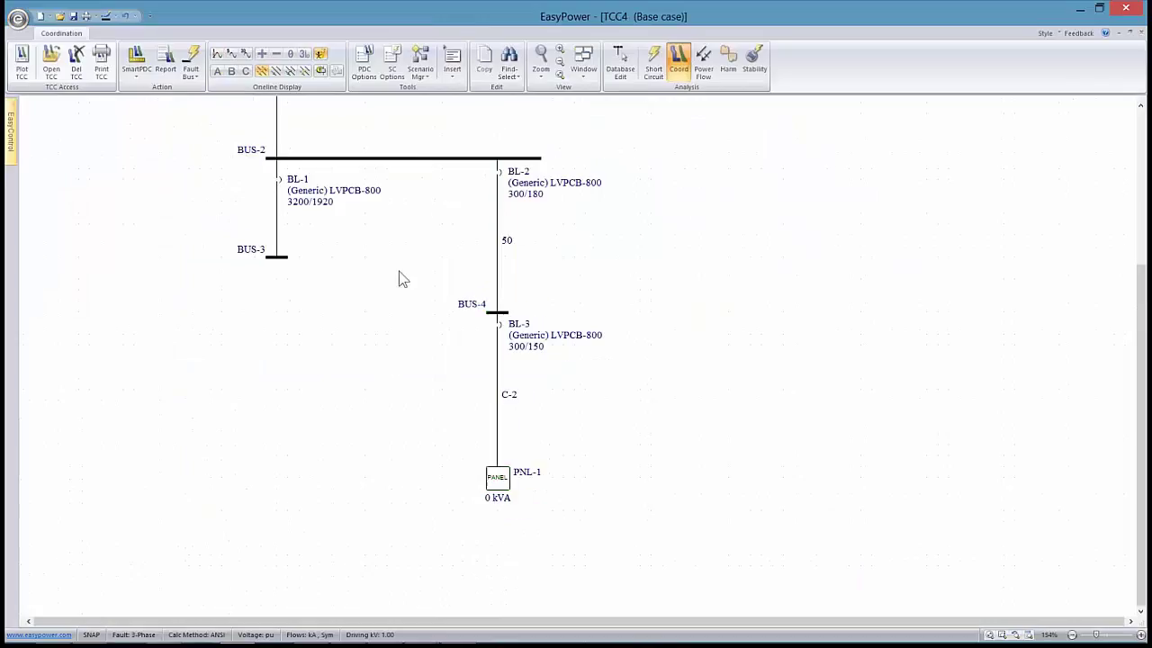
drag(330, 259, 435, 358)
drag(335, 345, 389, 433)
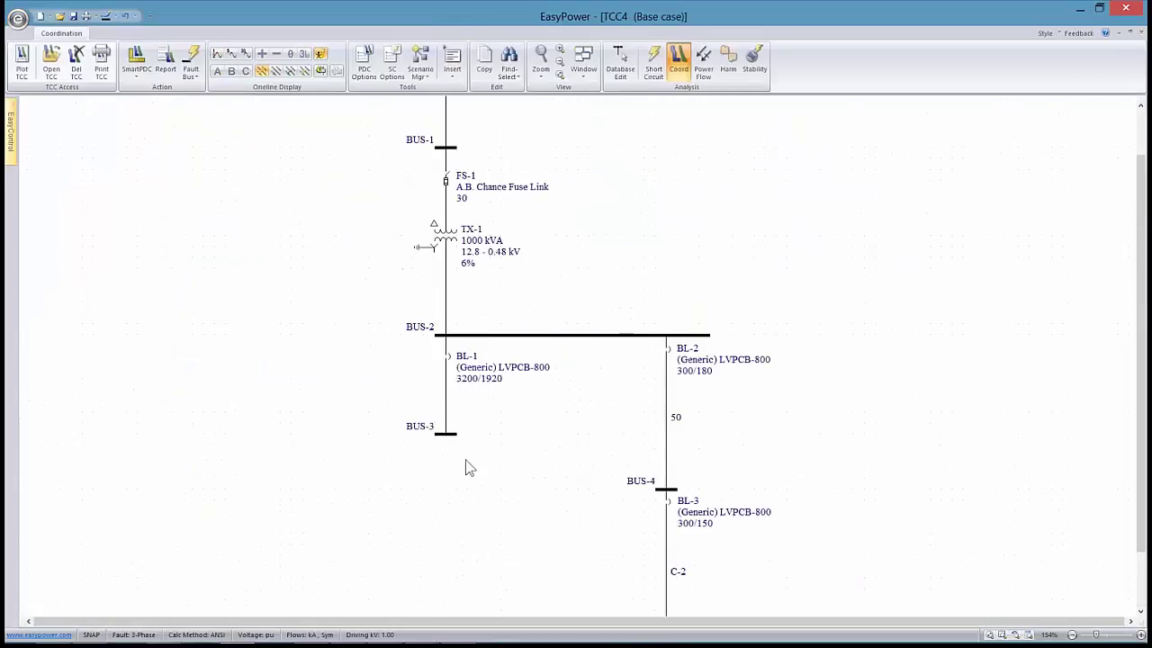
drag(468, 458, 418, 166)
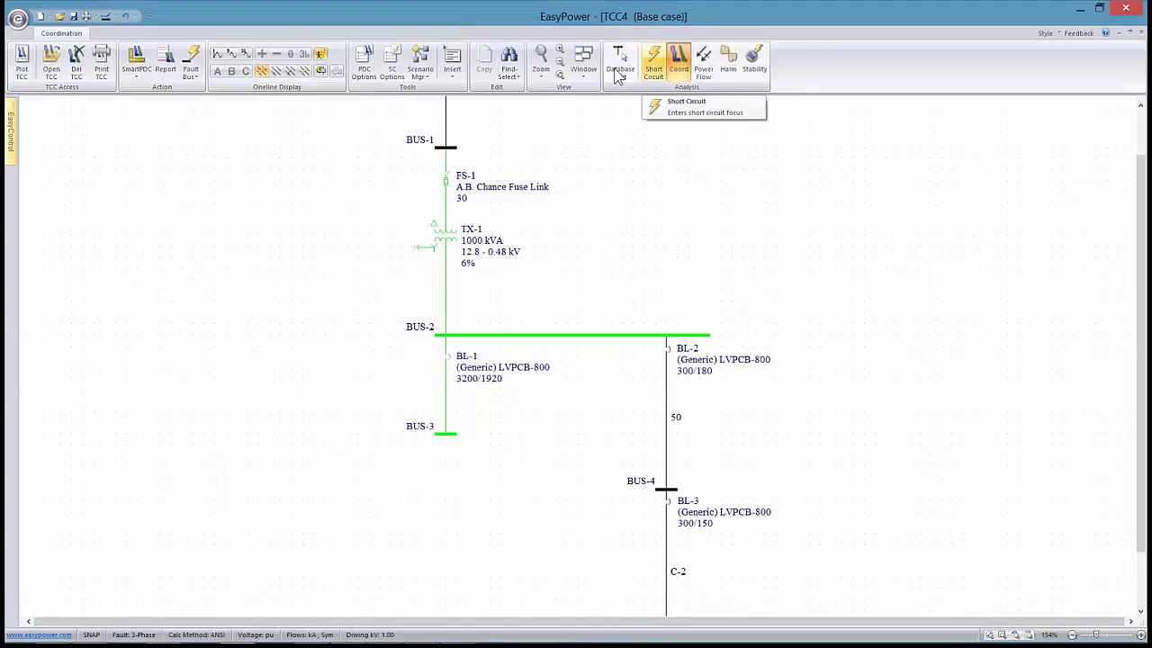
Step: Plot the TCC, moving the BL-1 label down near 2 s and the FS-1 label left of the curves
click(21, 63)
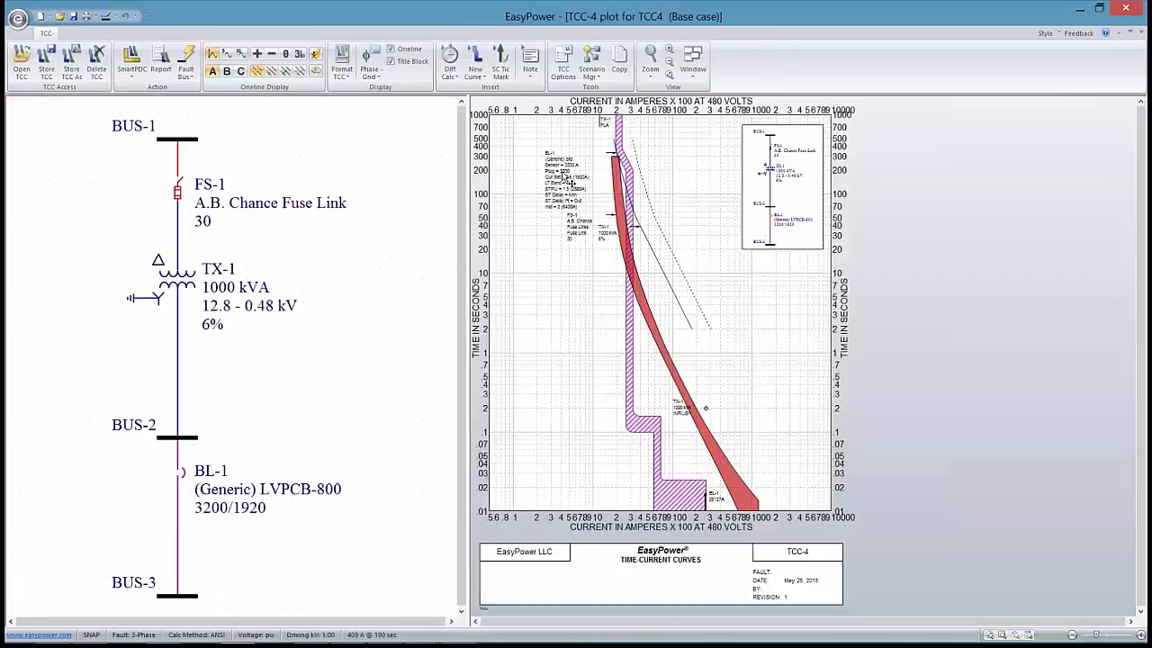
drag(570, 183, 548, 357)
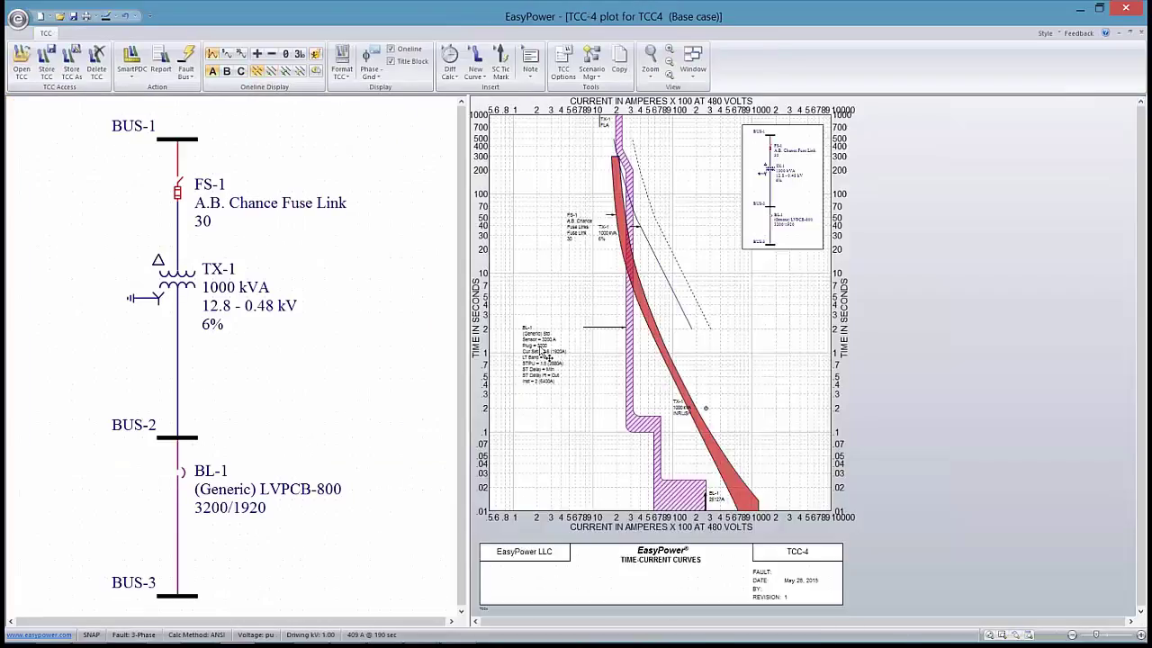
drag(572, 232, 547, 234)
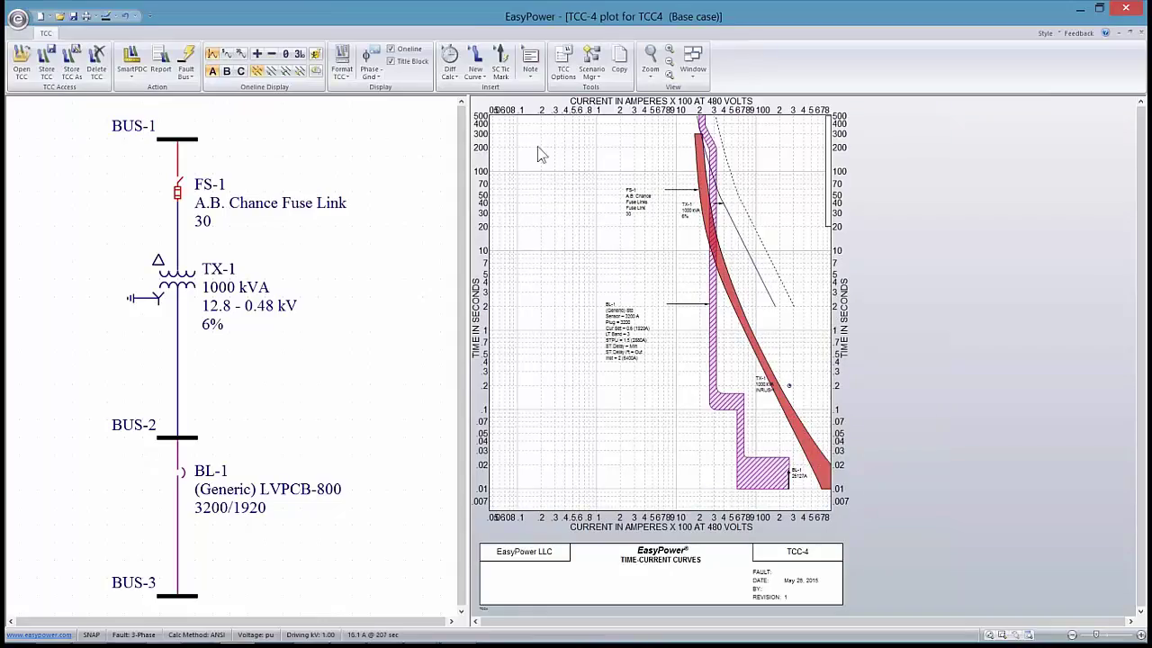
click(477, 59)
Step: Add a temporary AC relay curve as a Schweitzer SEL-387
mouse_move(528, 93)
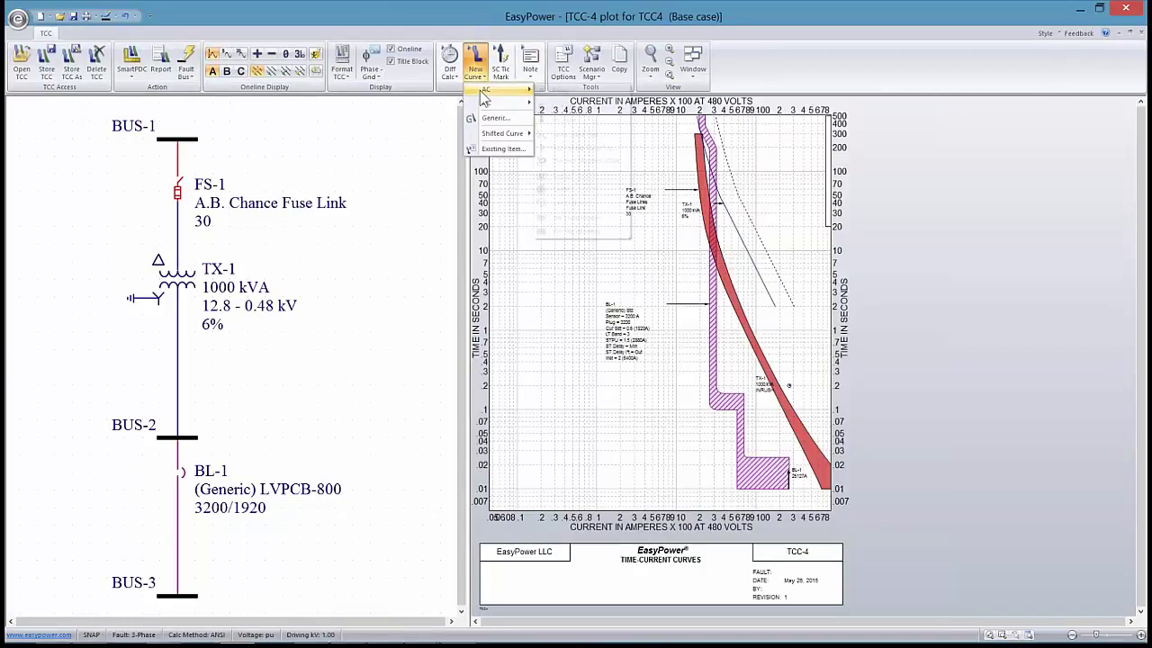
click(554, 91)
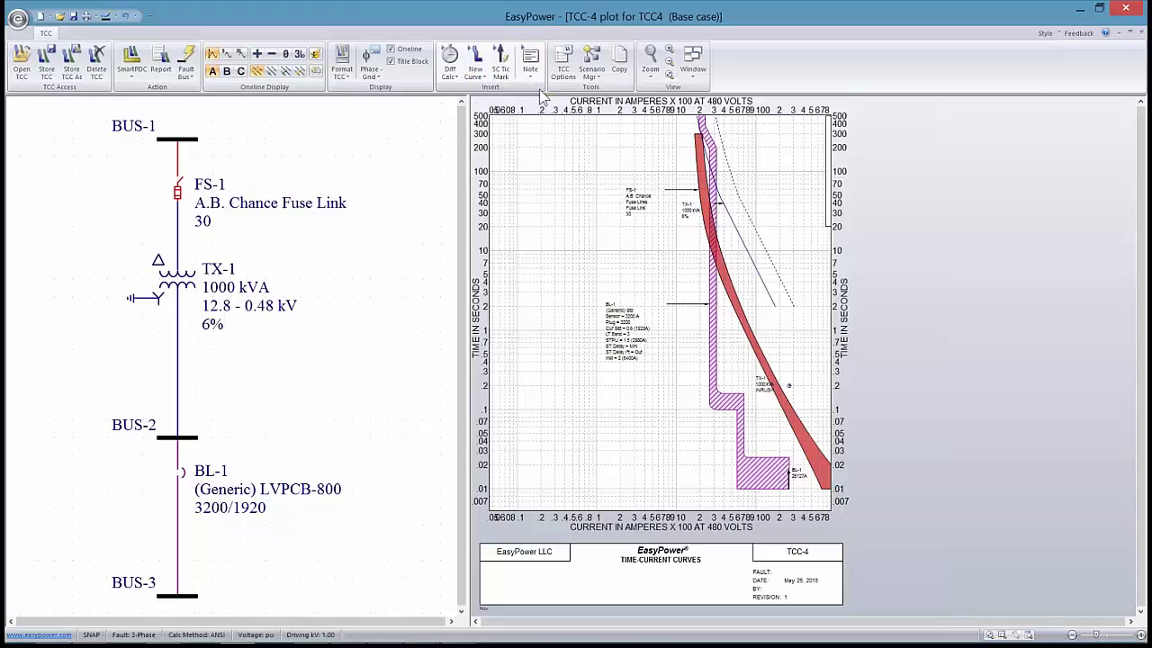
drag(549, 144, 332, 78)
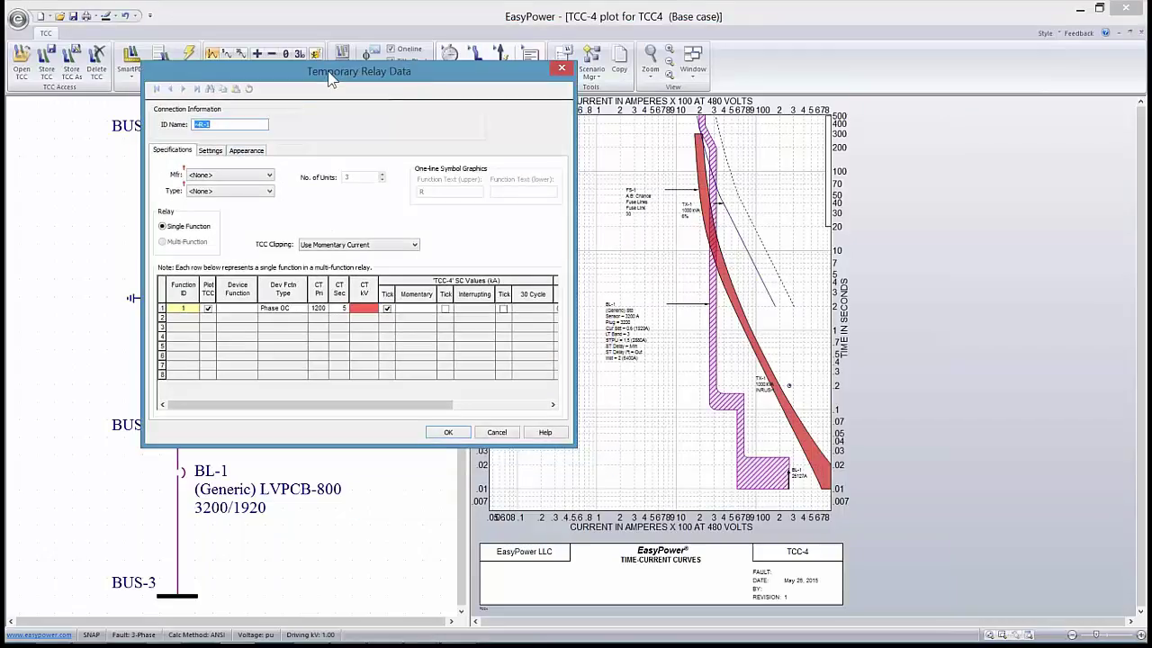
click(268, 177)
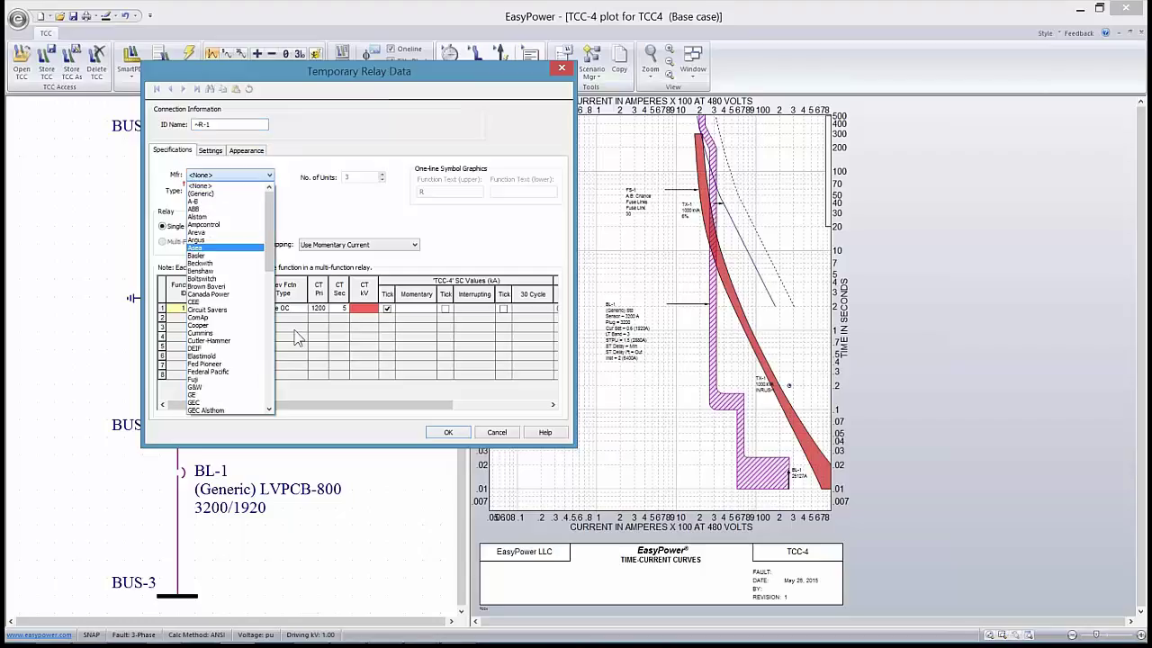
click(270, 383)
click(267, 376)
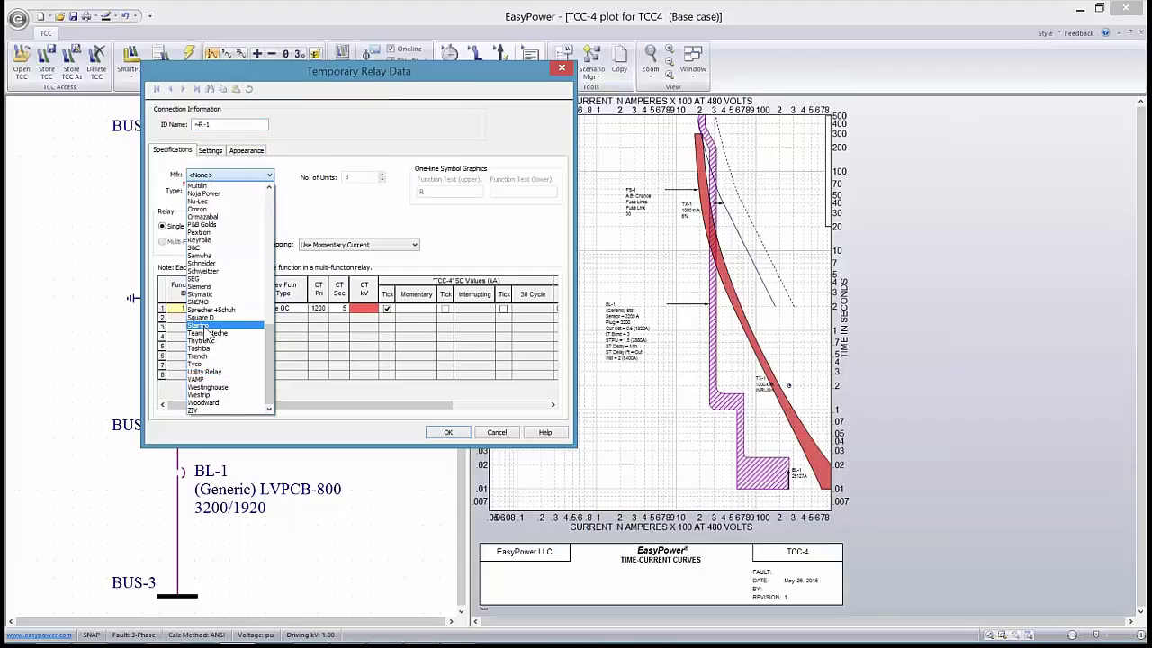
click(204, 271)
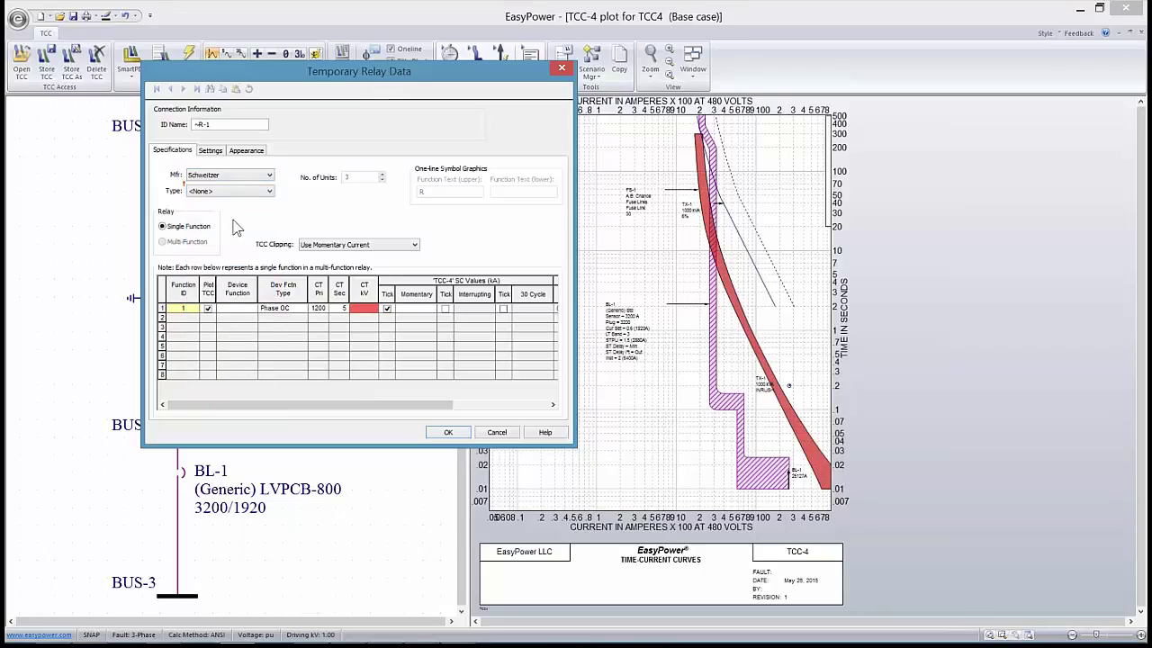
click(243, 192)
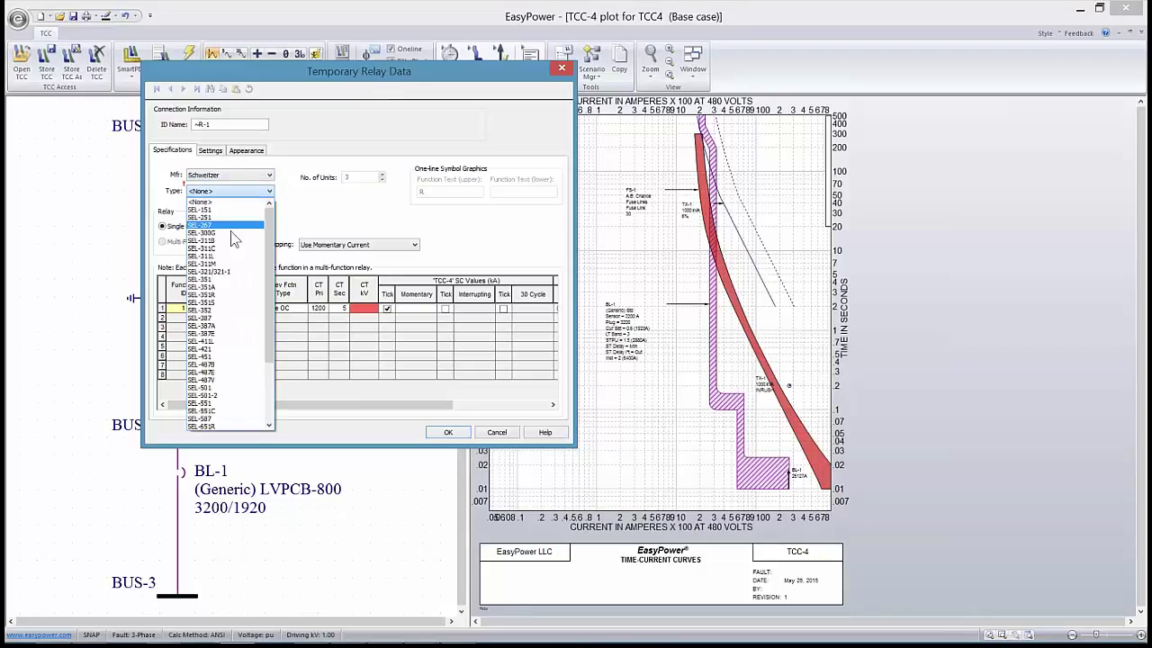
click(219, 326)
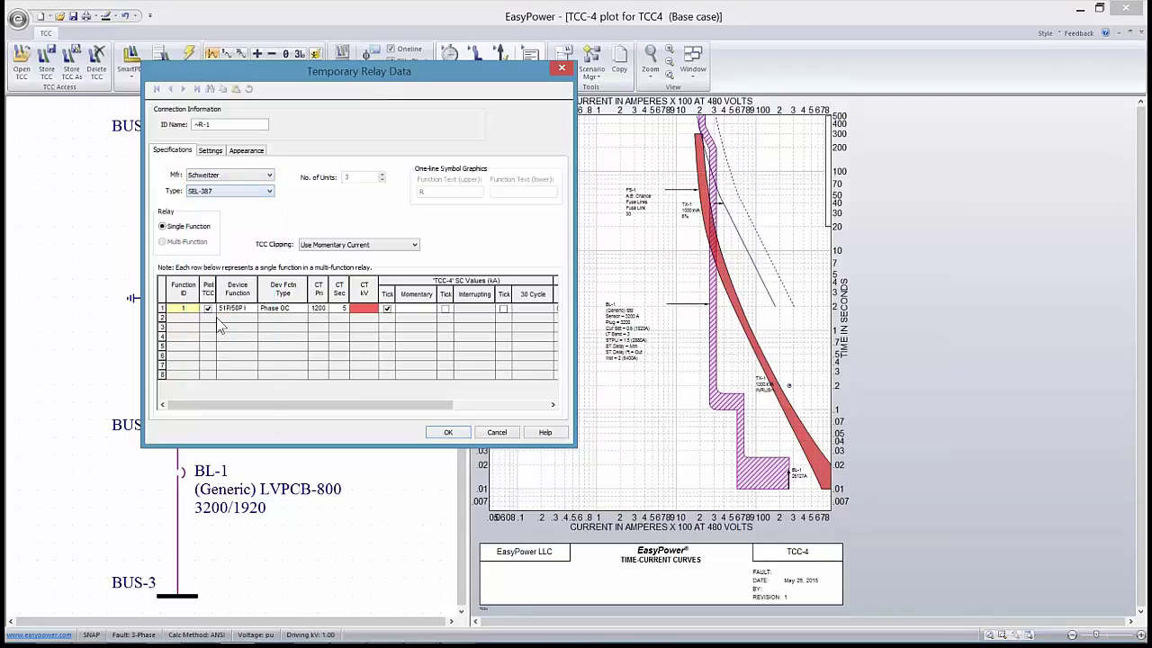
Step: Set 51P range 0.5-16, pickup 6, curve U3 Very Inverse and time dial 5
click(224, 150)
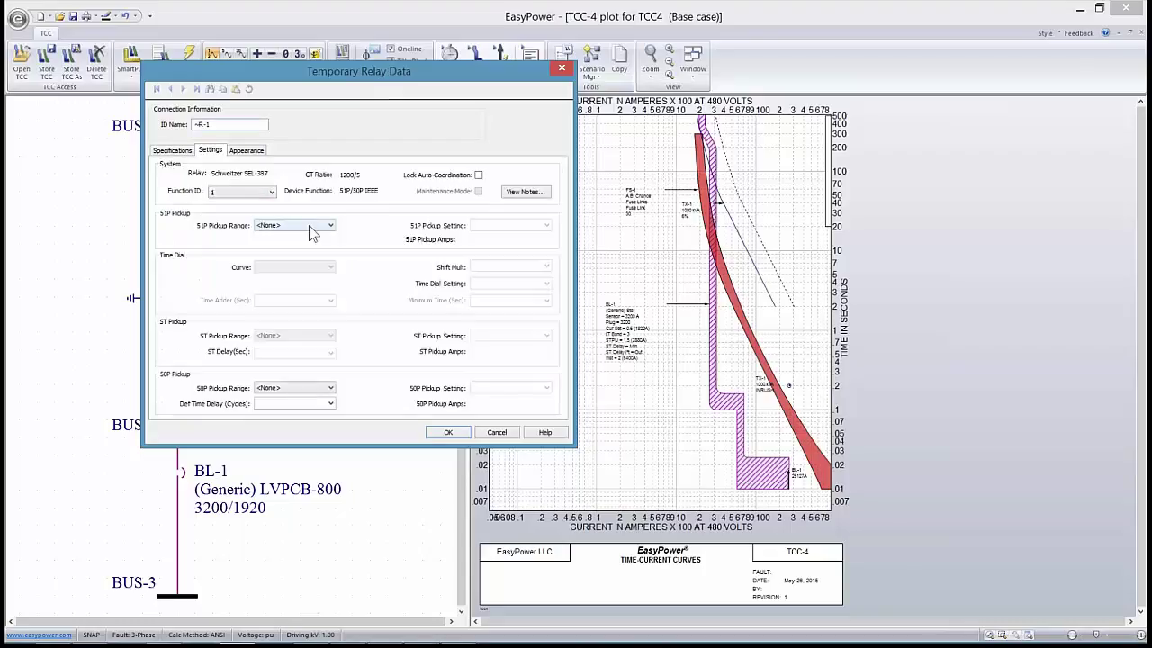
click(308, 224)
click(290, 244)
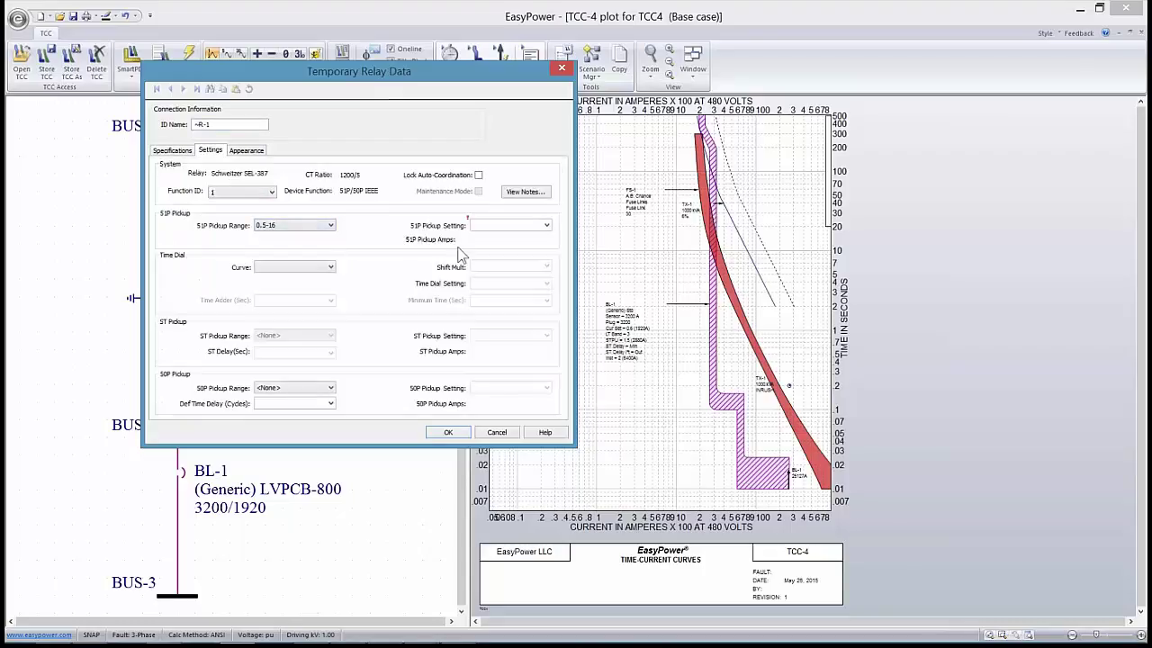
click(546, 225)
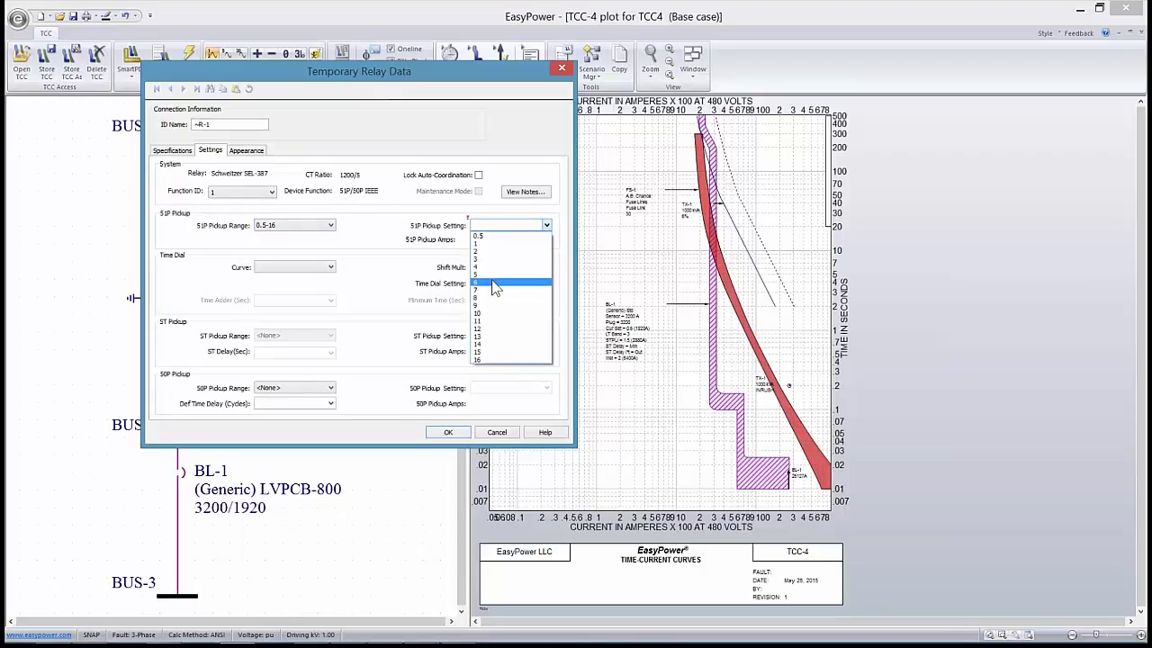
click(500, 283)
click(328, 266)
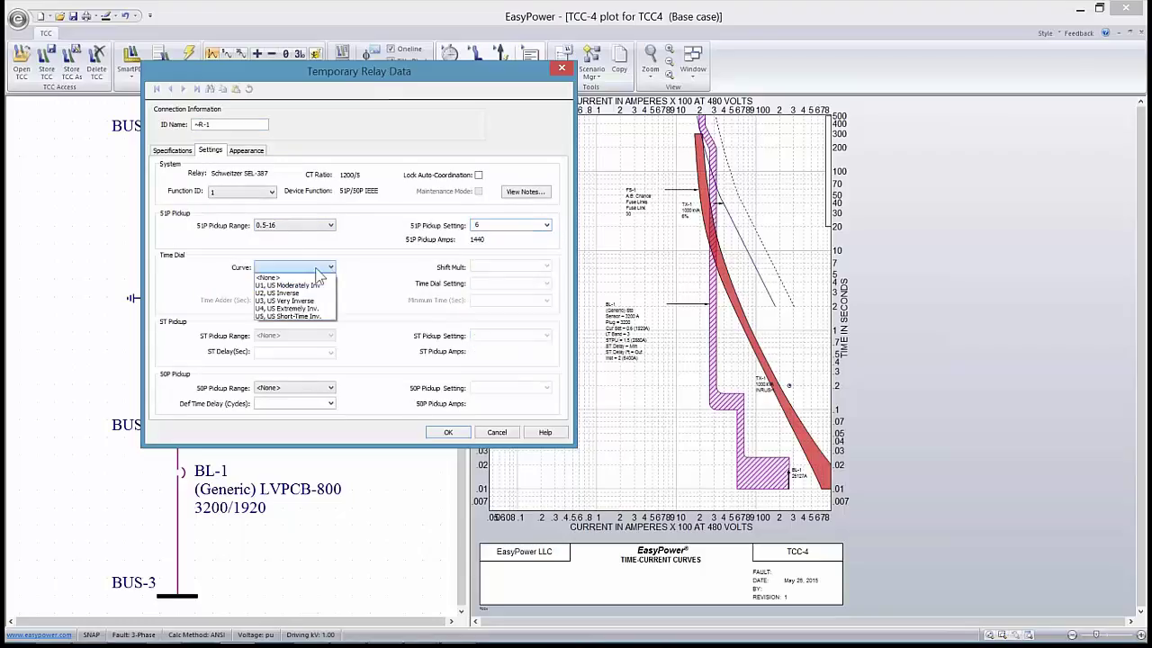
click(286, 296)
click(546, 284)
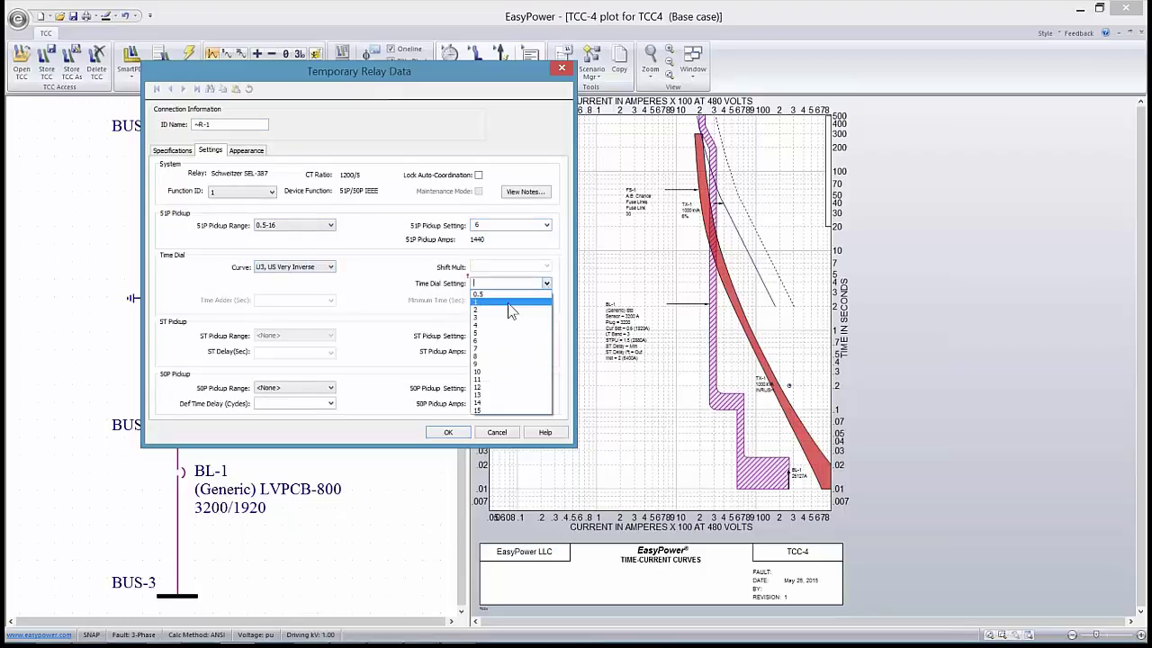
click(504, 337)
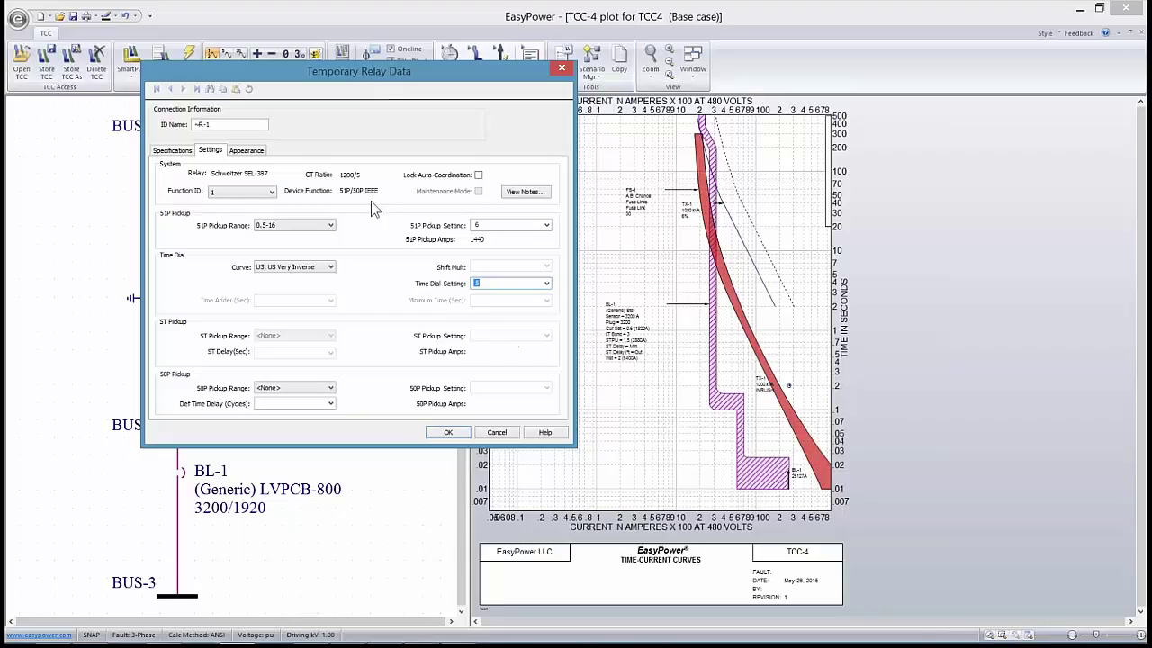
Step: Fill in the missing CT kV entry flagged as incomplete in the relay specifications
click(449, 433)
click(314, 289)
click(172, 150)
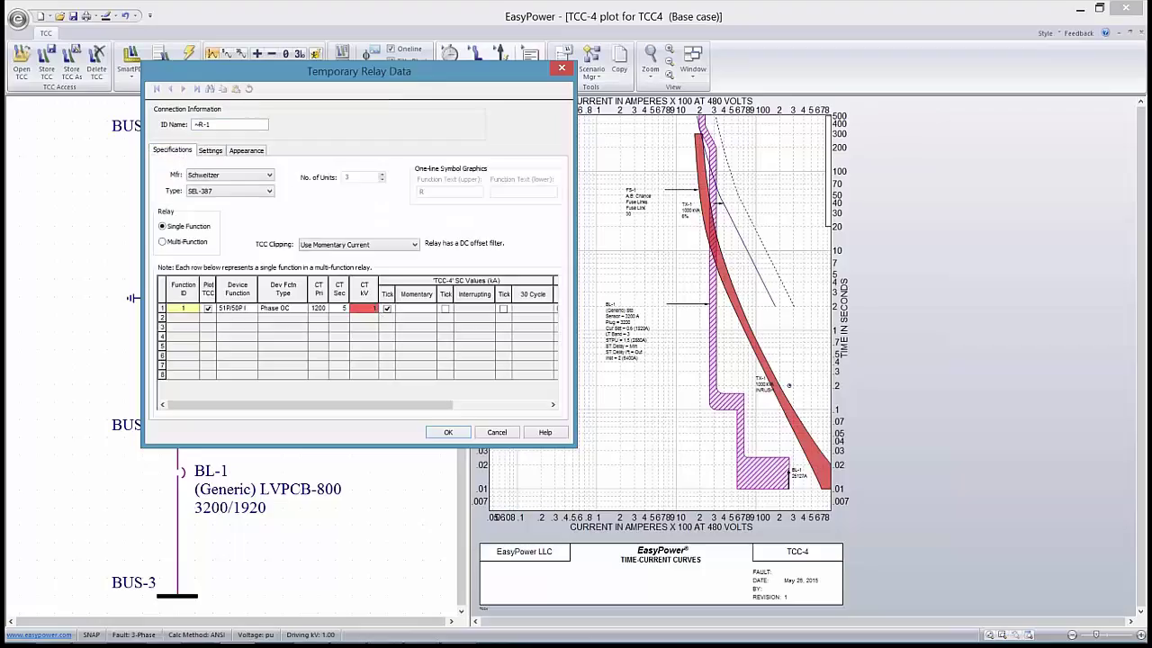
click(404, 328)
click(211, 150)
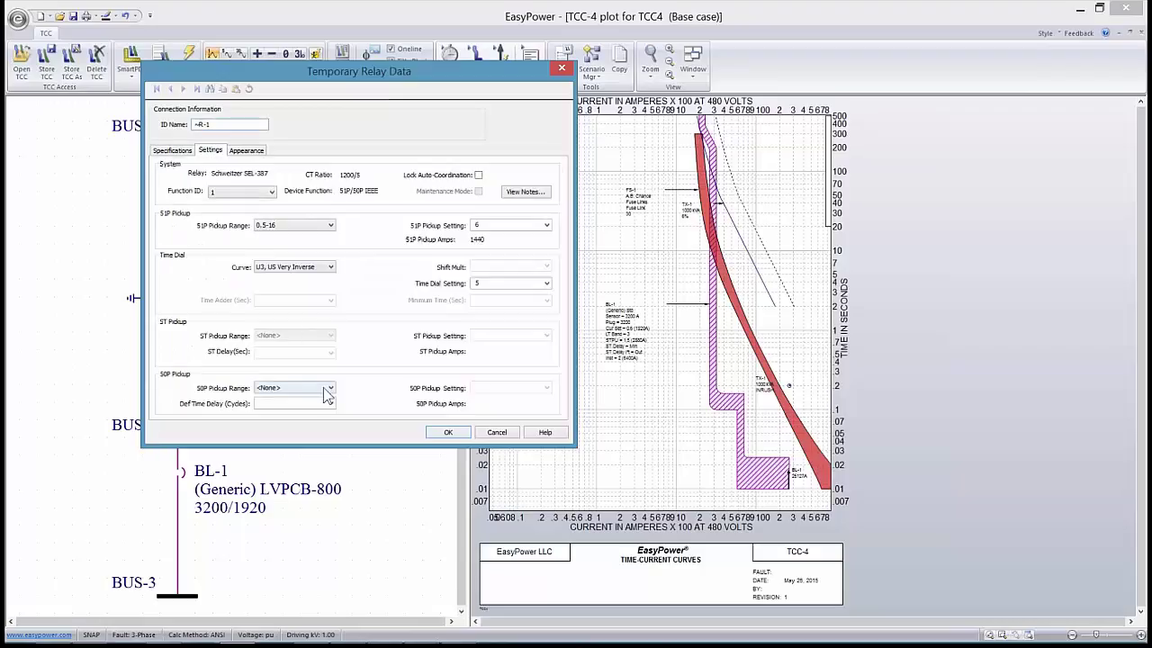
Step: Set 50P range 0.25-100 and pickup 5 (1200 A), then save the relay data
click(324, 388)
click(290, 412)
click(546, 388)
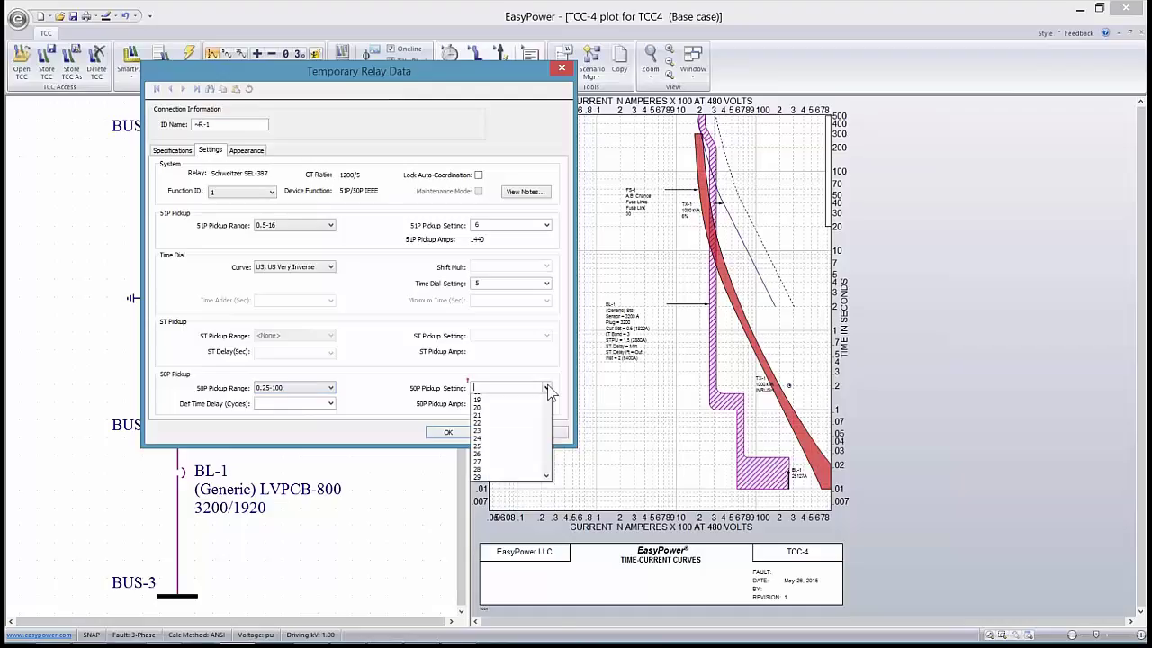
click(484, 439)
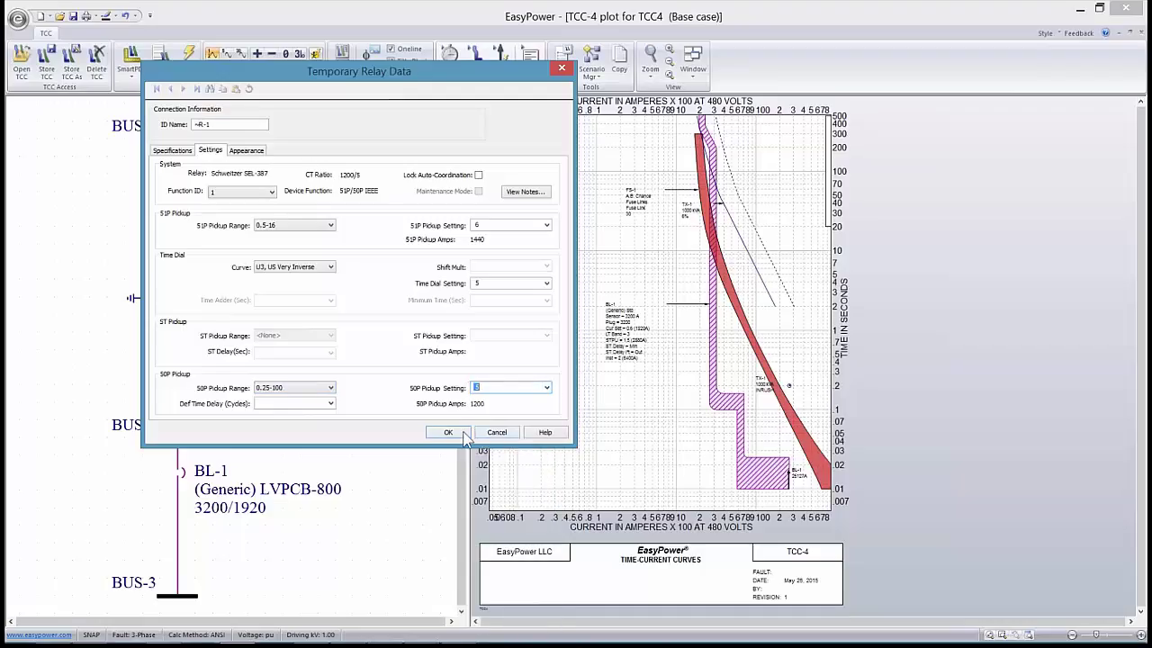
click(447, 432)
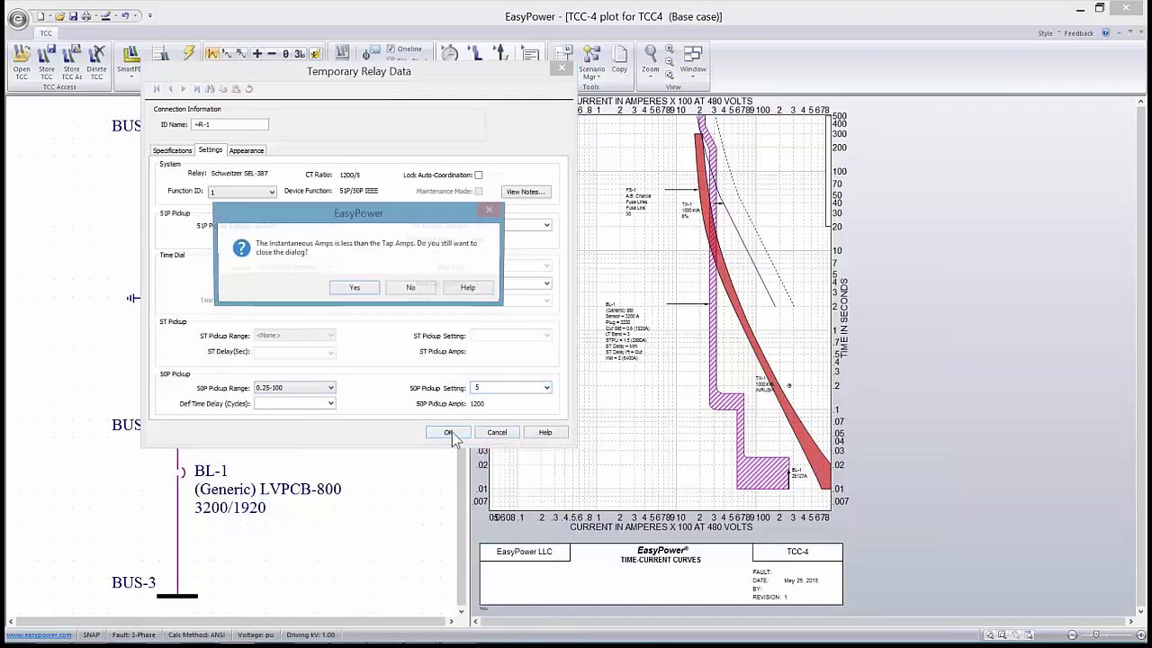
Step: Accept the warning to plot the relay, move its label lower-left, and drag instantaneous pickup to 54.9
click(357, 289)
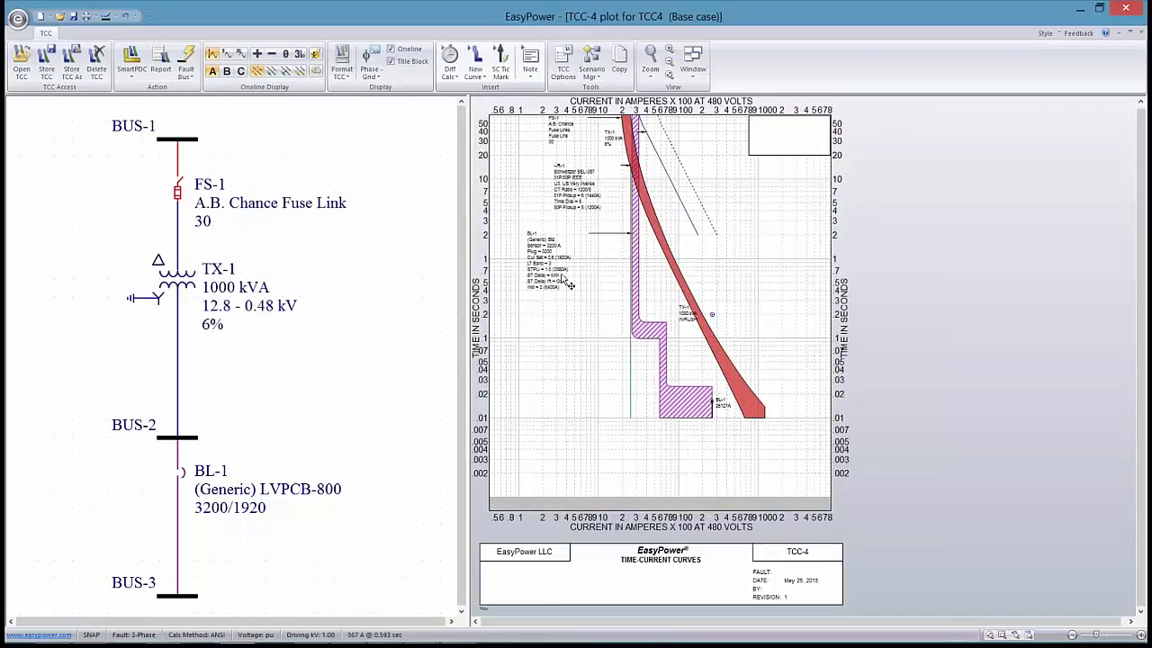
drag(589, 210, 549, 405)
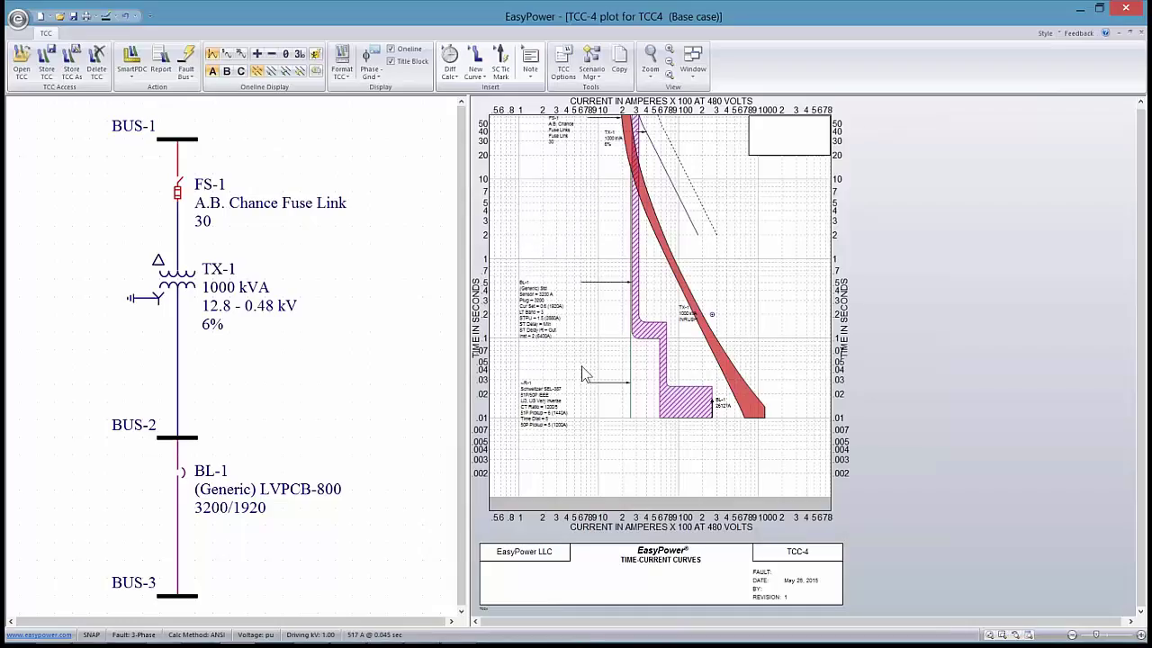
drag(630, 369, 729, 383)
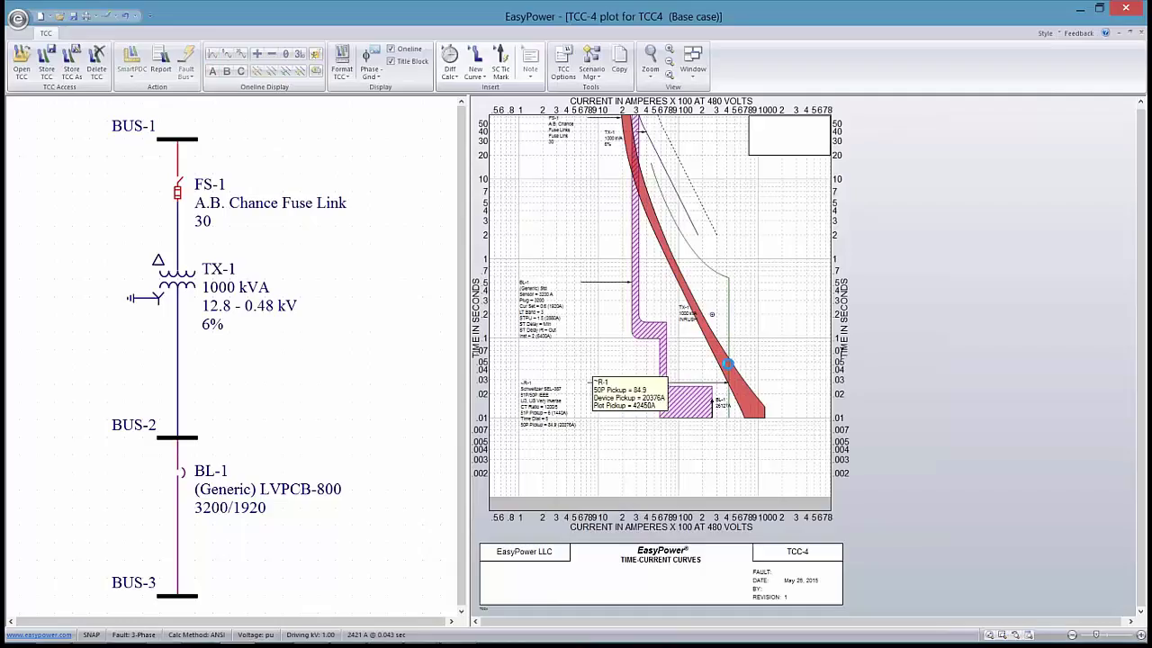
Step: Drag the relay curve to time dial 15 and 50P pickup 100, then reopen its data
scroll(692, 242, up, 3)
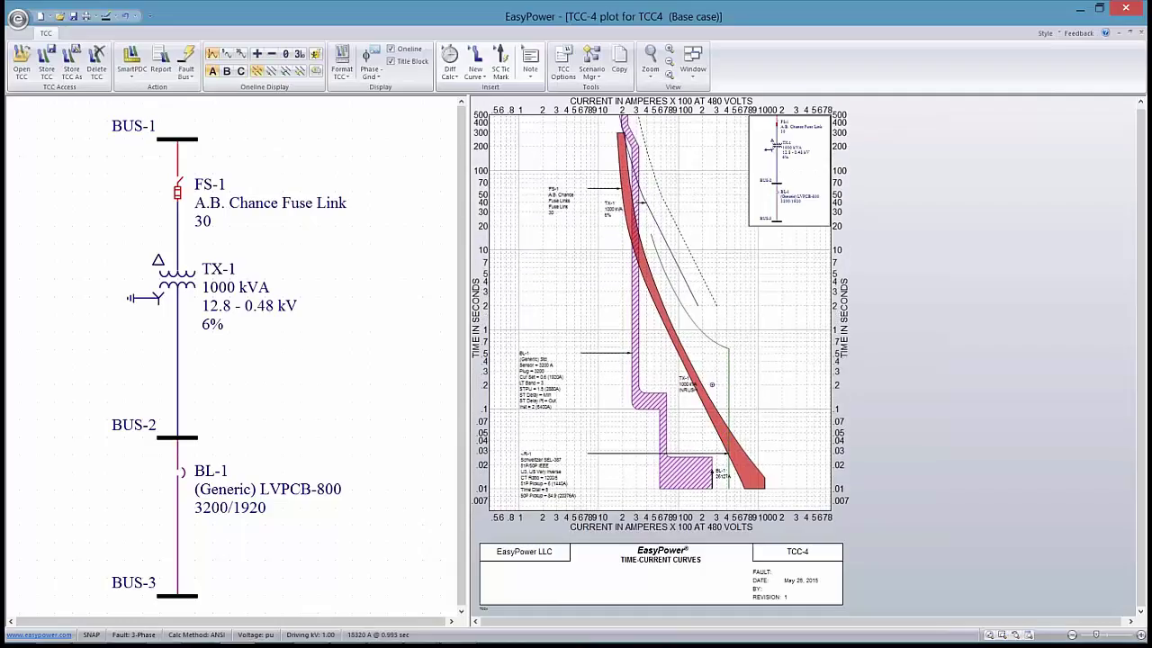
drag(699, 340, 691, 313)
mouse_move(730, 358)
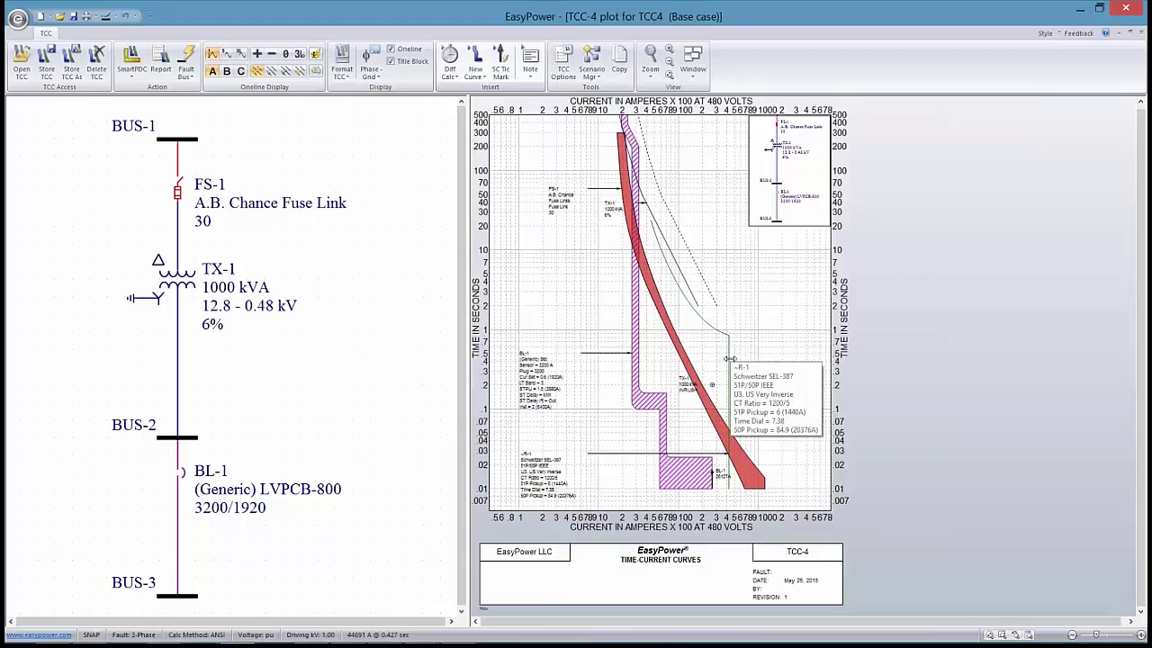
mouse_move(727, 351)
mouse_down()
mouse_move(711, 355)
mouse_move(764, 355)
mouse_move(734, 351)
mouse_move(709, 254)
mouse_move(702, 328)
mouse_move(700, 280)
mouse_move(705, 317)
mouse_move(731, 335)
mouse_up()
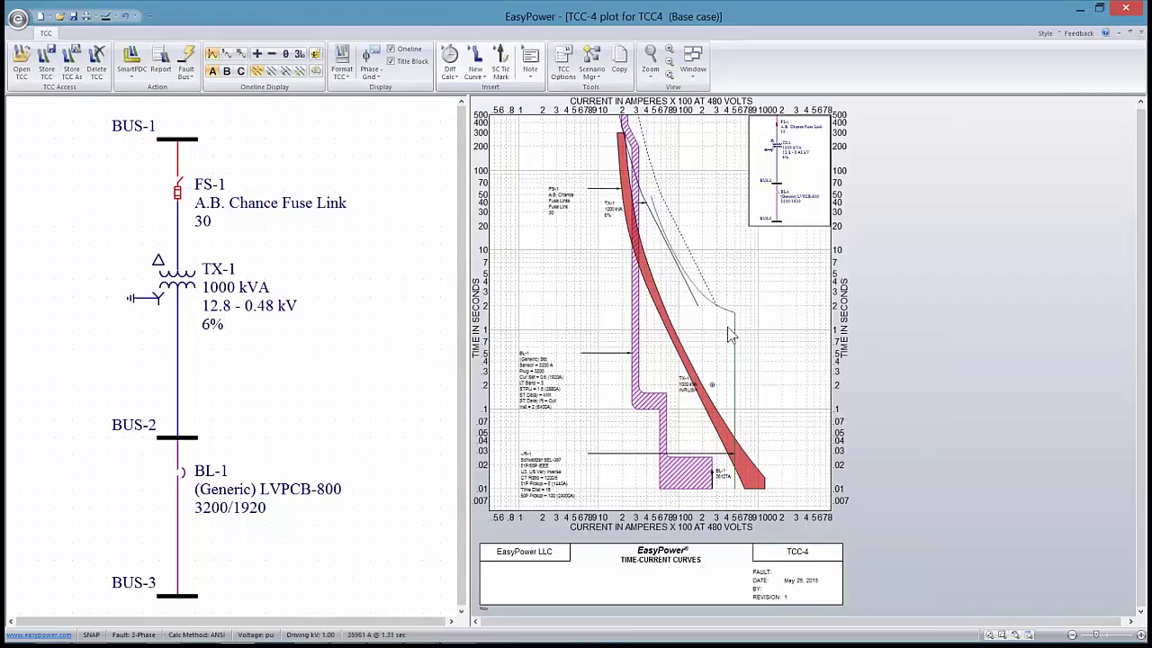
double_click(733, 334)
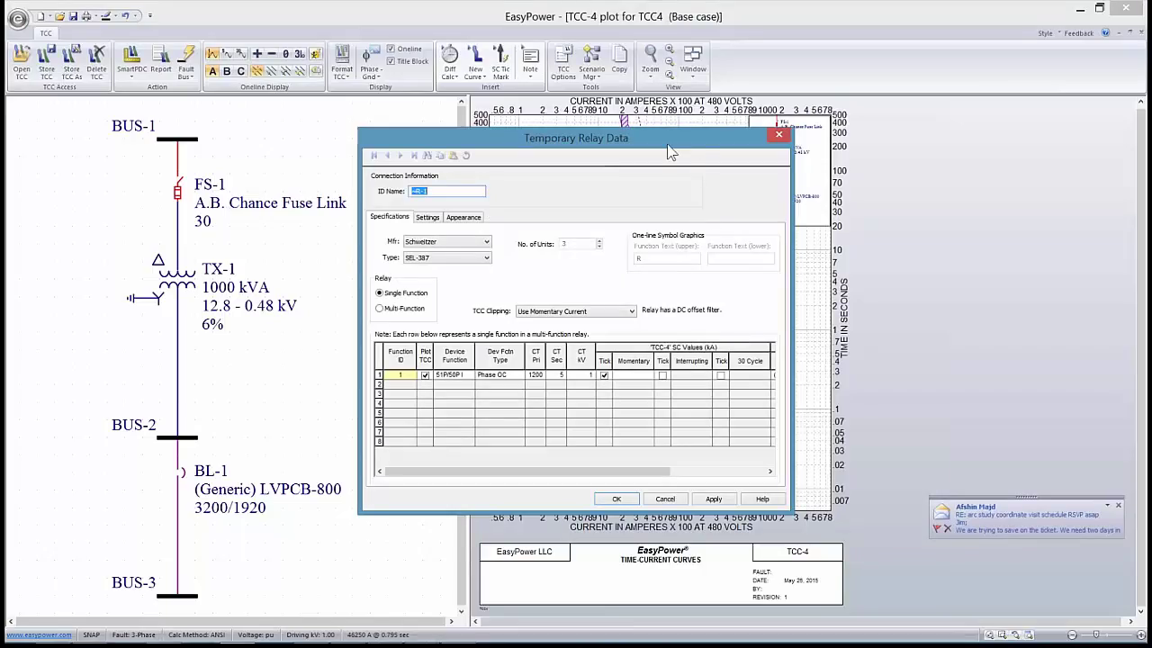
Step: Move the Temporary Relay Data window aside and close it, keeping time dial 15 and 50P 100
drag(670, 151, 464, 100)
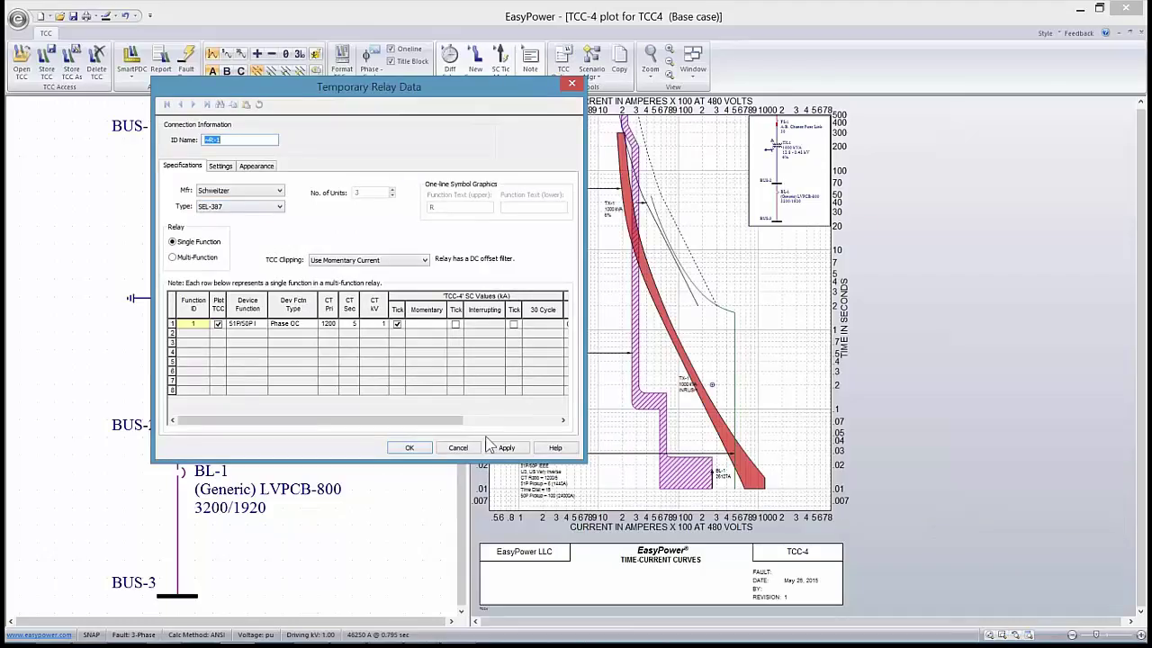
click(411, 448)
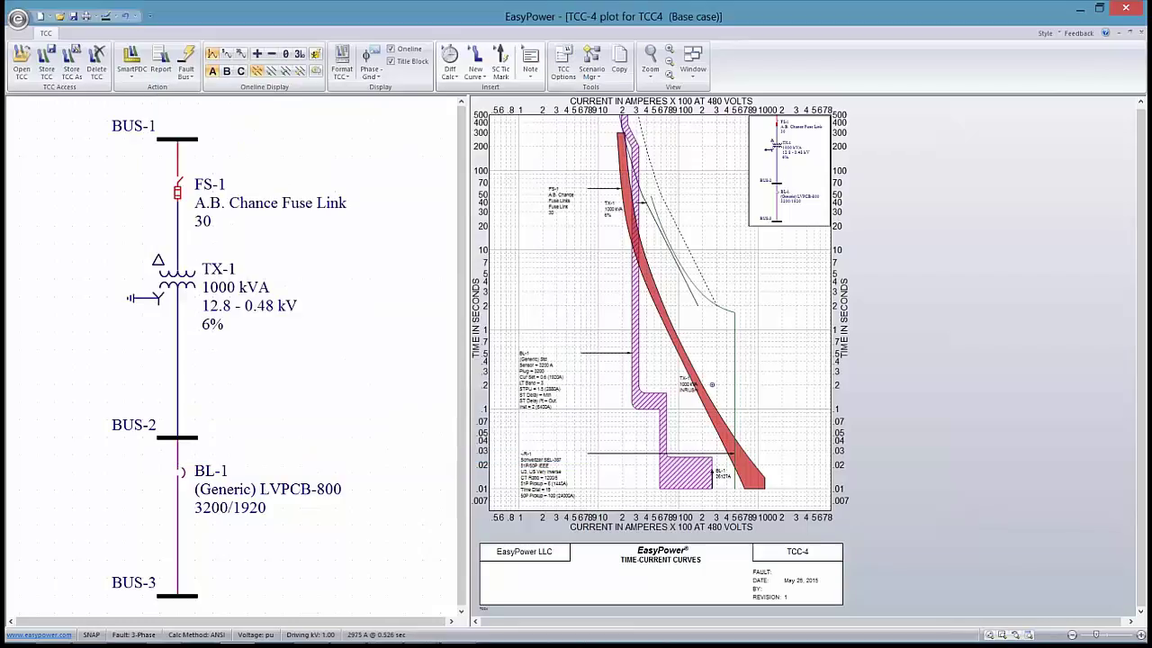
Step: Open the New Curve choices and reveal the AC device types, including Motor
click(477, 65)
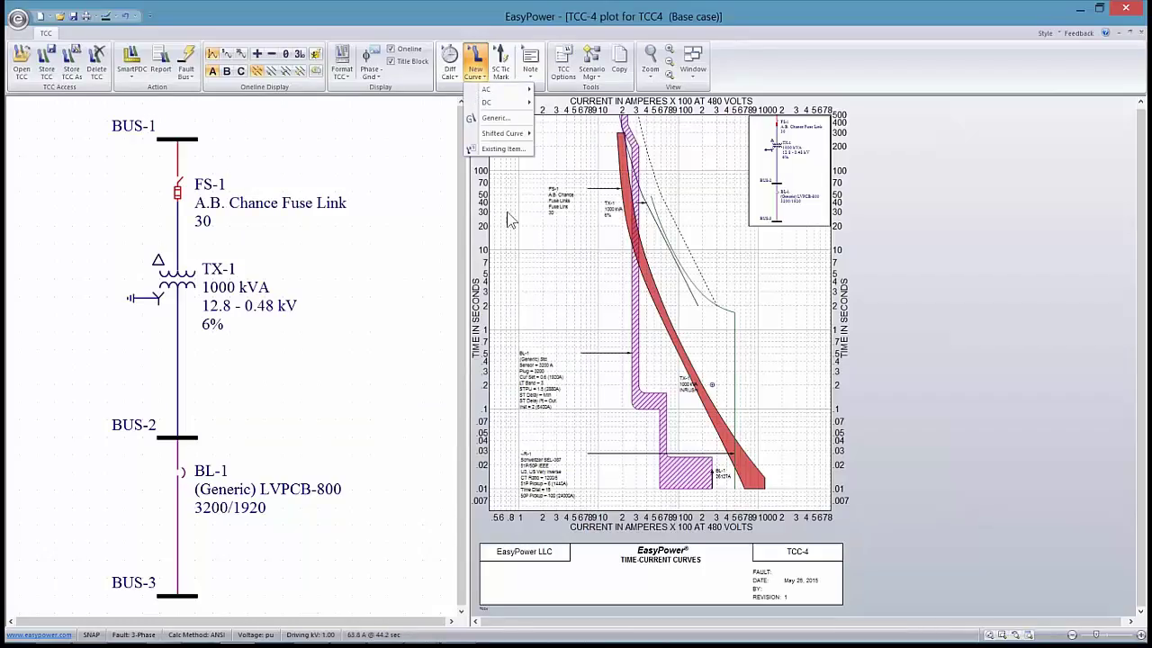
mouse_move(491, 99)
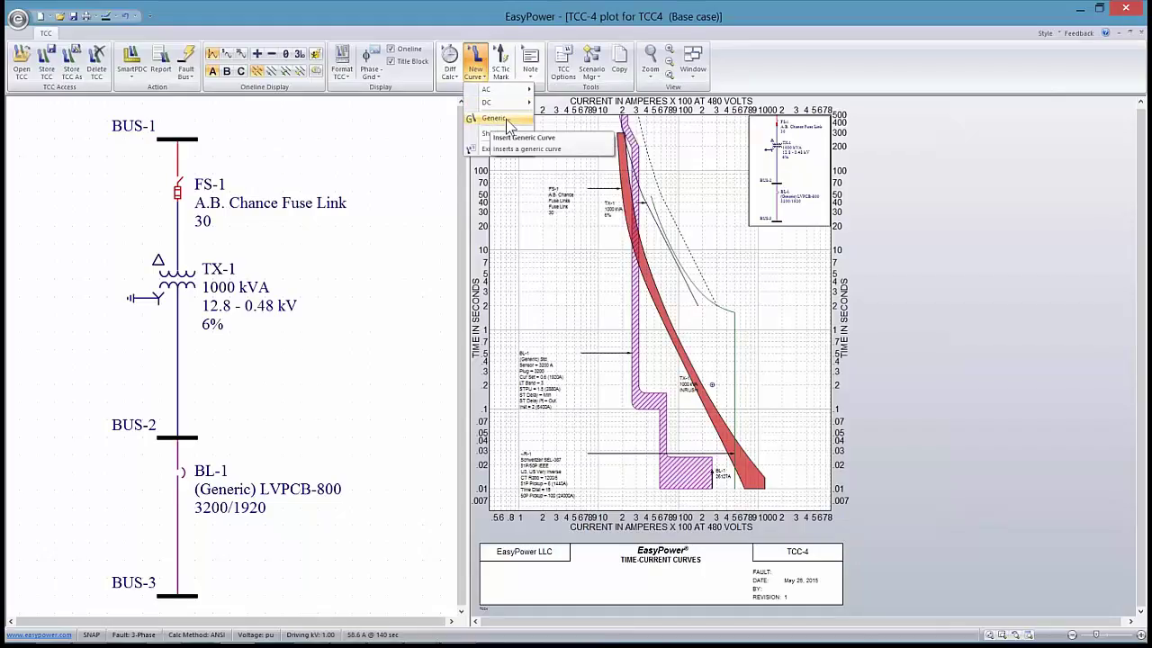
mouse_move(506, 133)
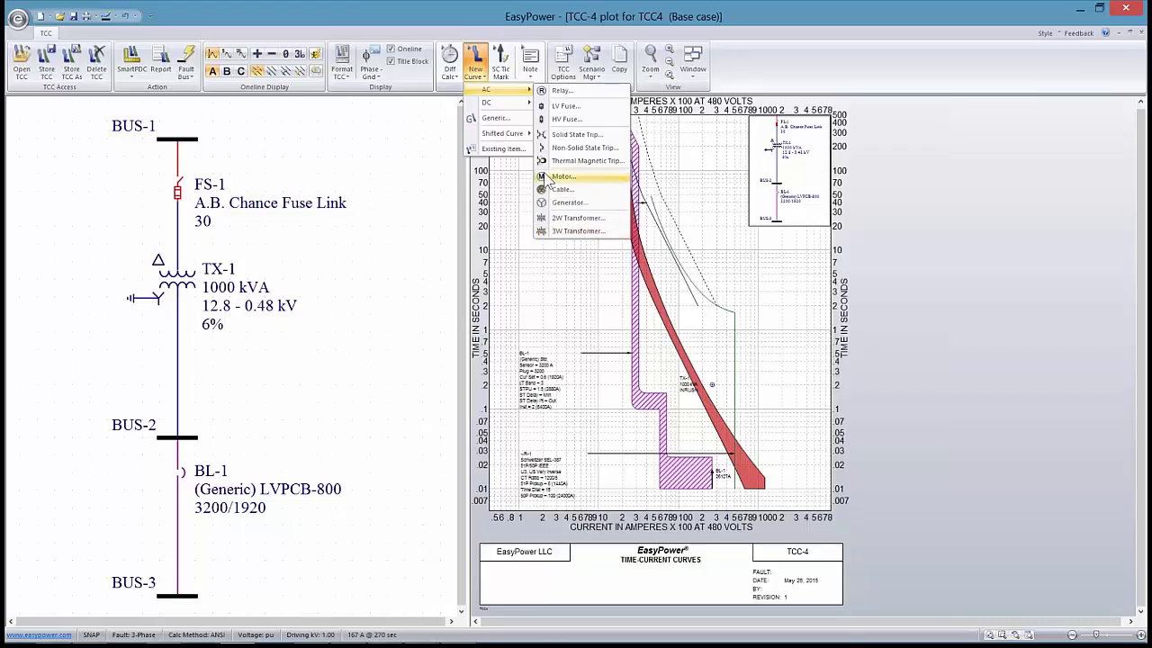
Step: Plot a temporary 200 HP full-voltage motor starting curve on TCC-4
click(561, 176)
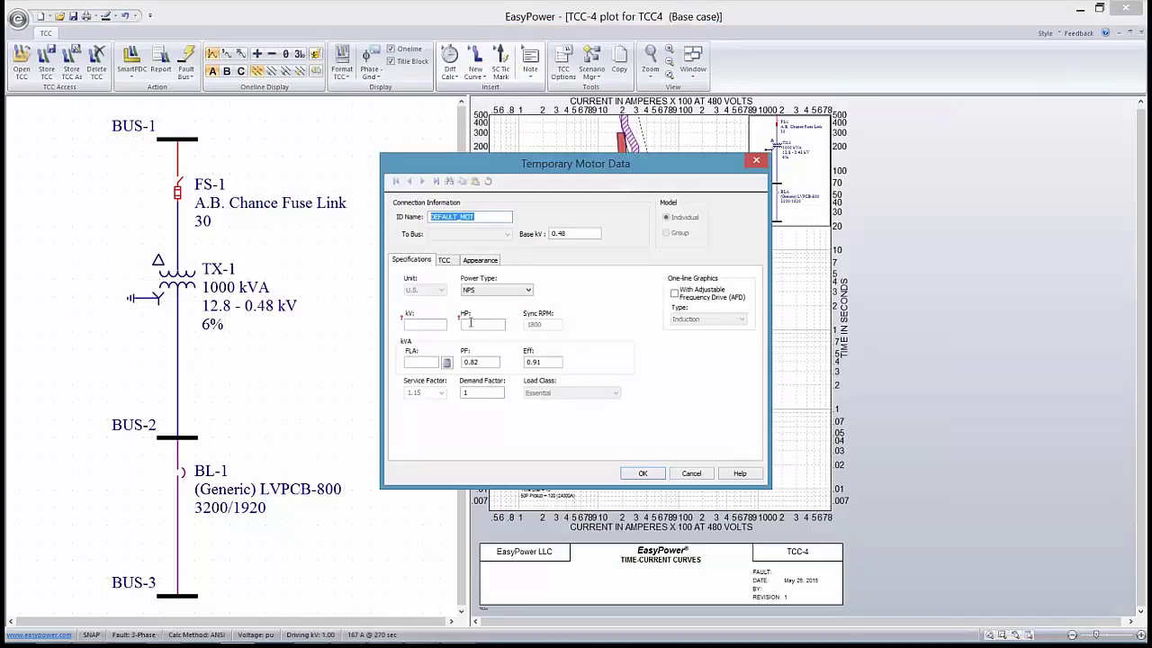
drag(480, 157, 243, 90)
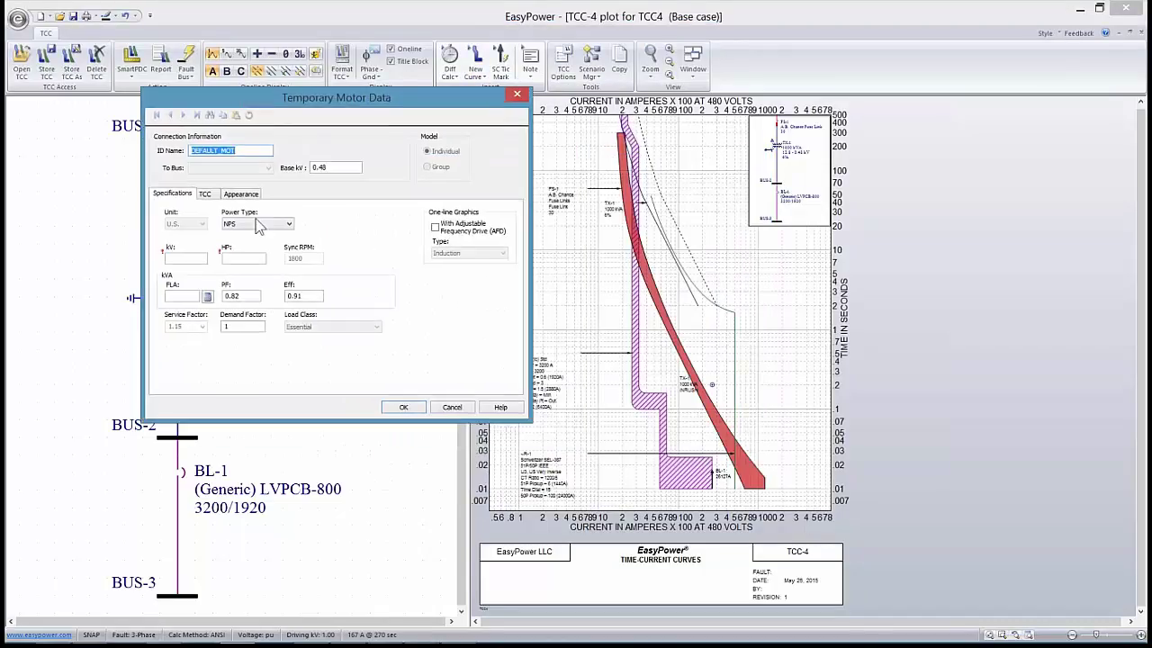
click(192, 259)
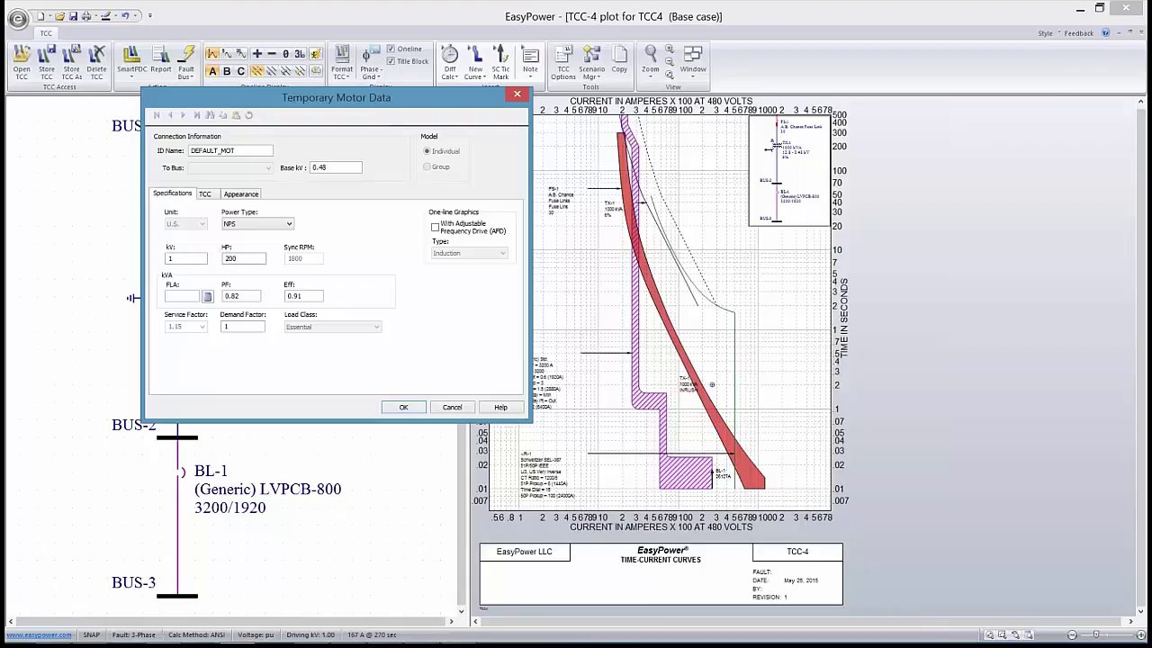
click(207, 296)
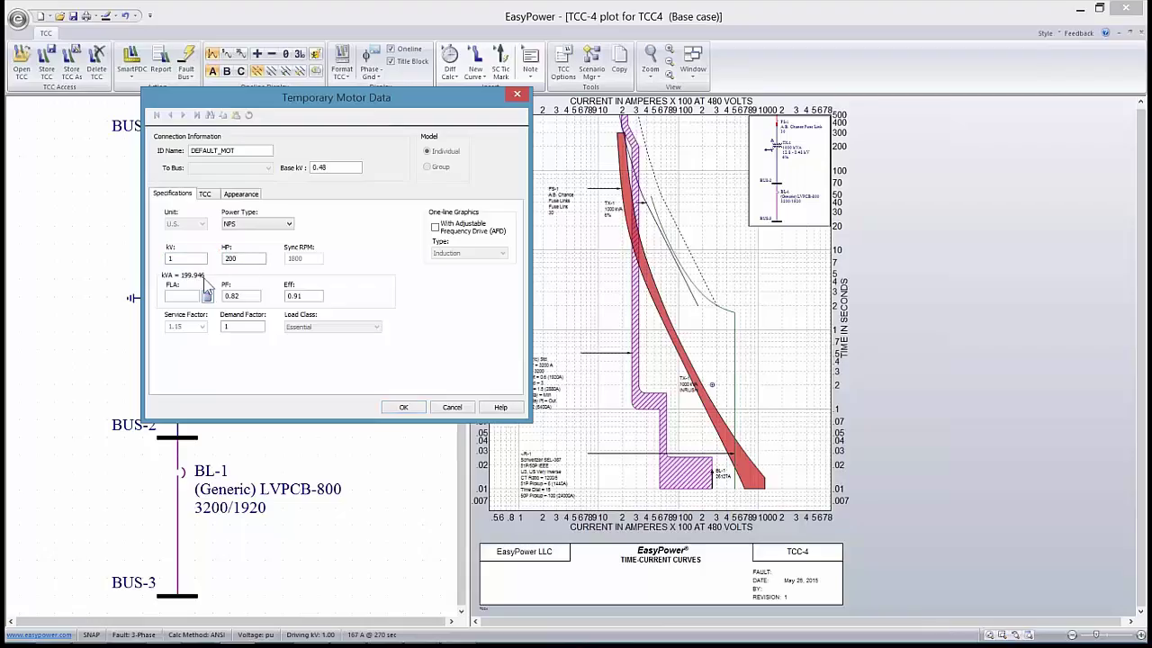
click(205, 194)
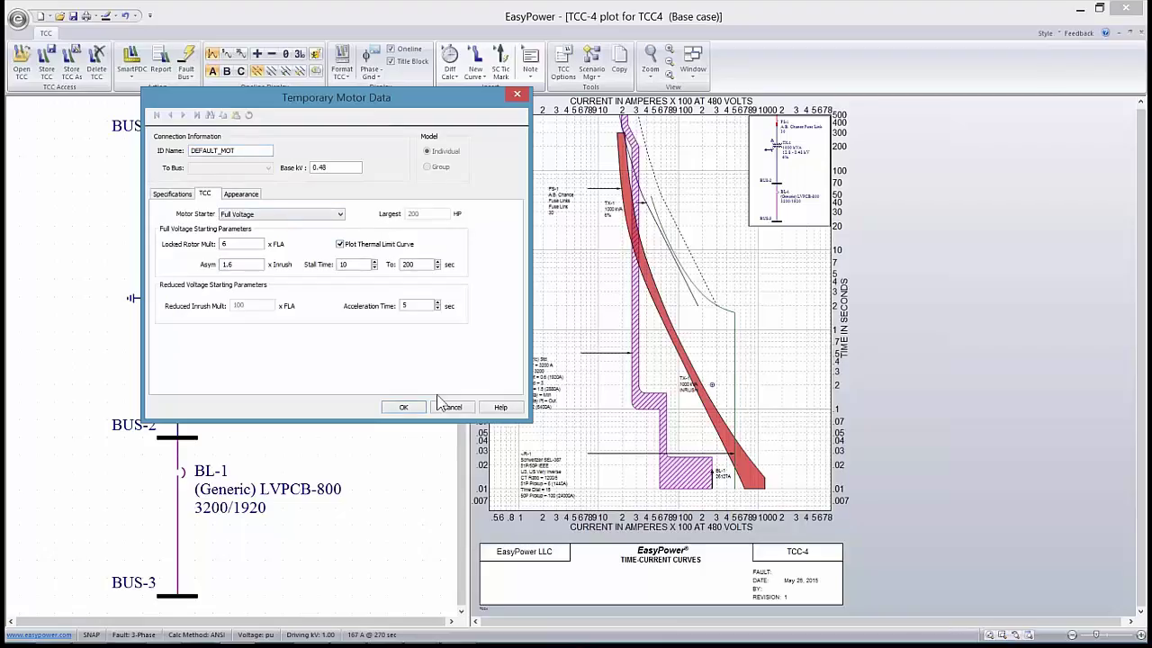
click(404, 407)
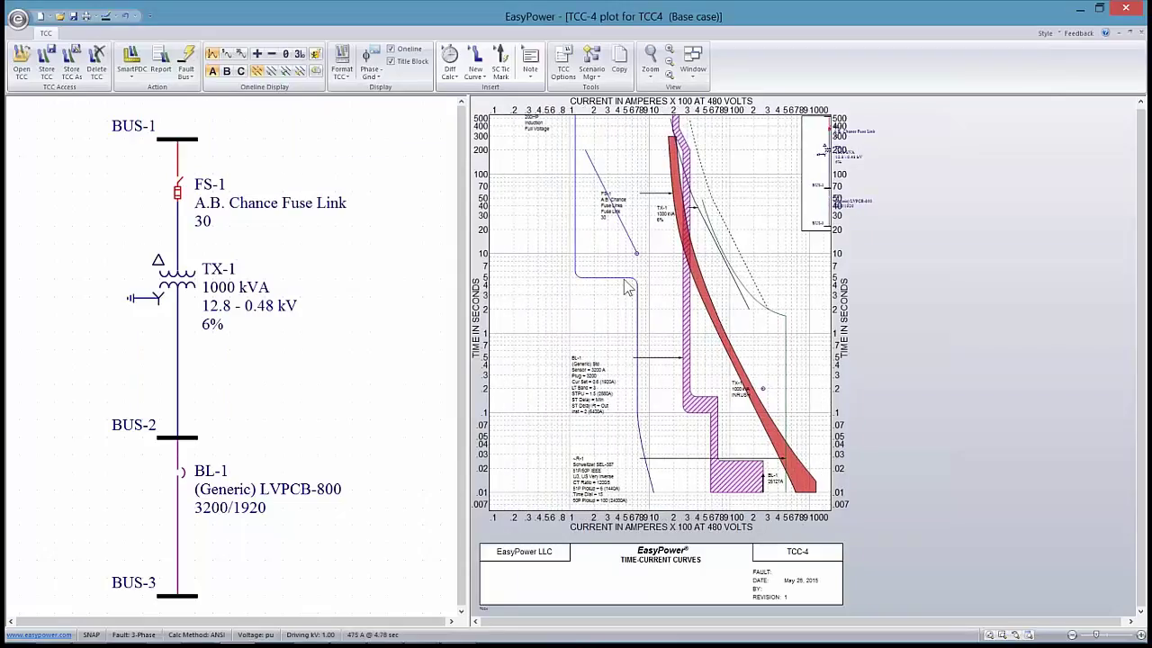
Step: Pan the plot to show all curves, then bring the PowerPoint slides forward
scroll(641, 378, down, 2)
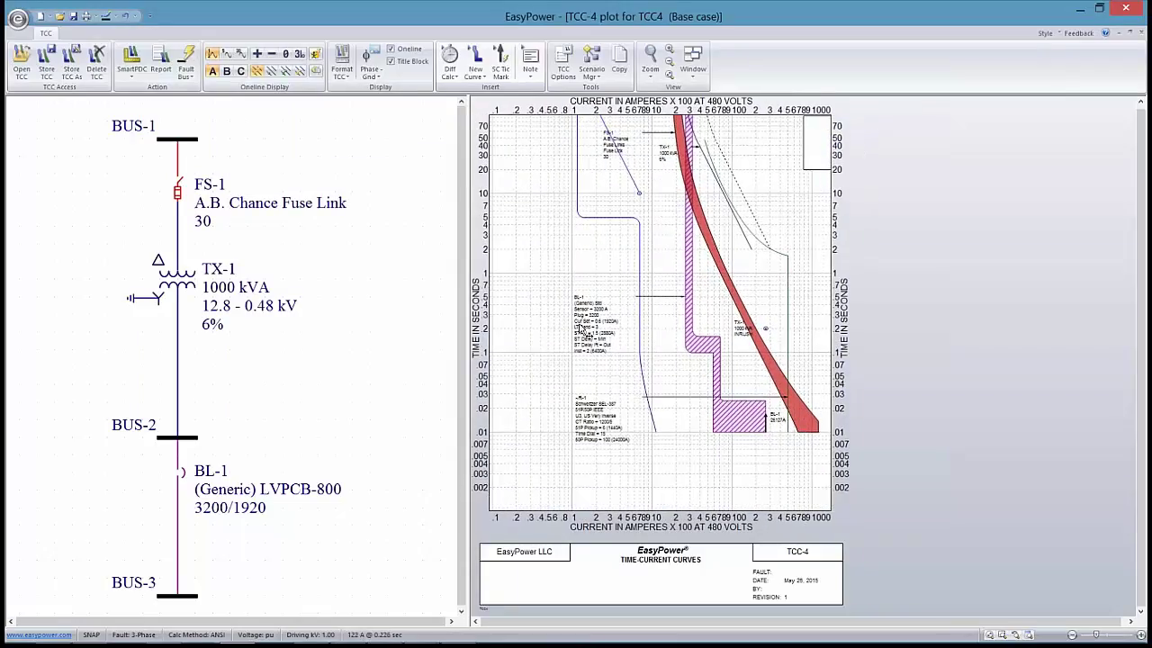
drag(590, 221, 616, 272)
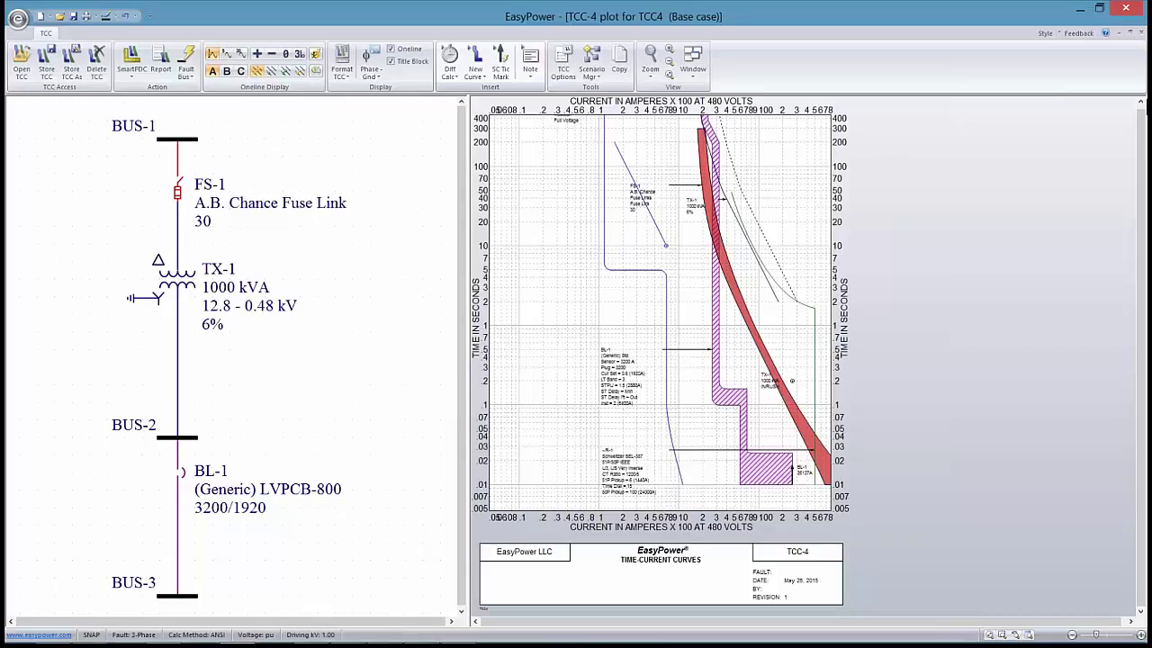
key(alt+Tab)
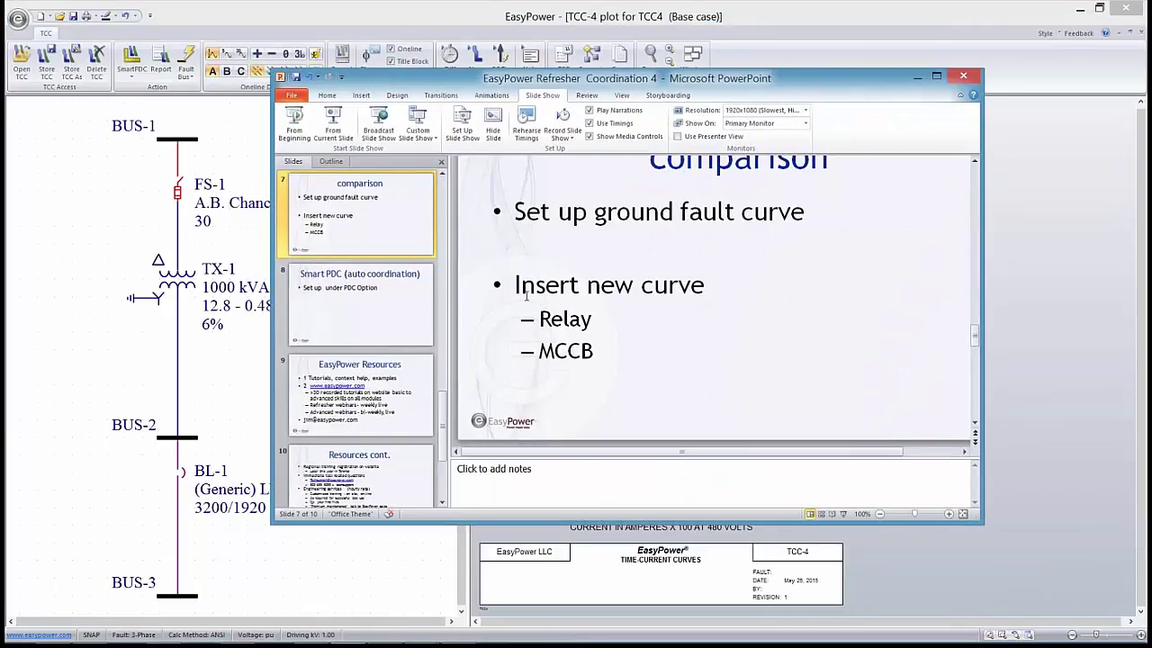
Step: Show slide 8, 'Smart PDC (auto coordination)', in full, then return to the EasyPower TCC plot
click(369, 297)
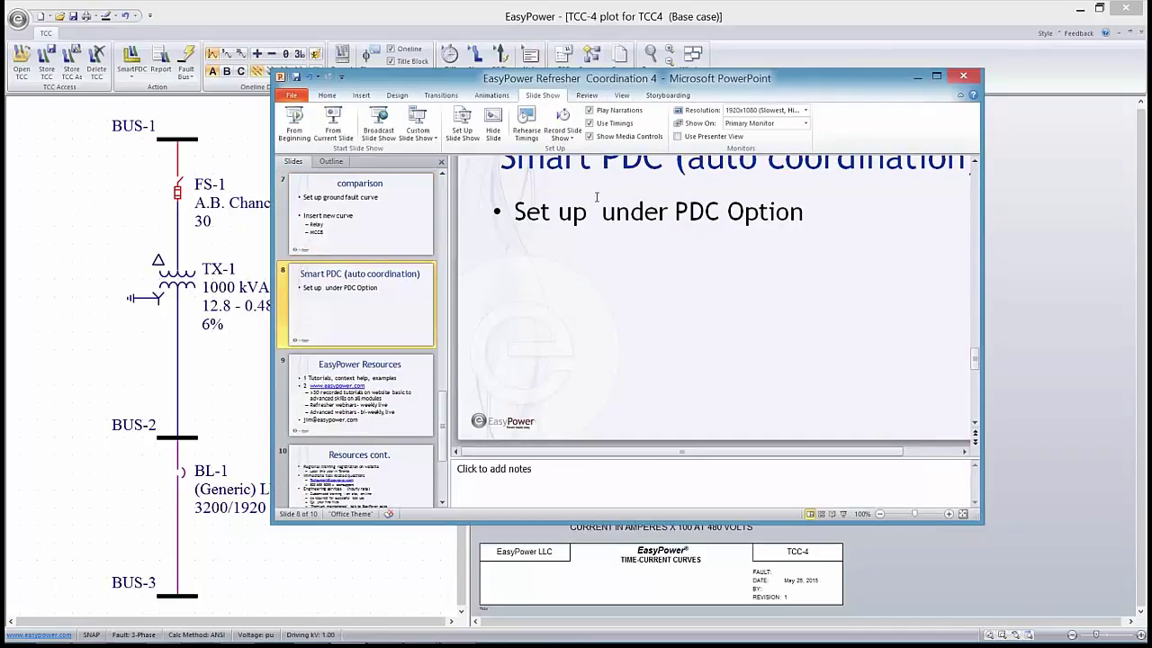
scroll(596, 196, up, 1)
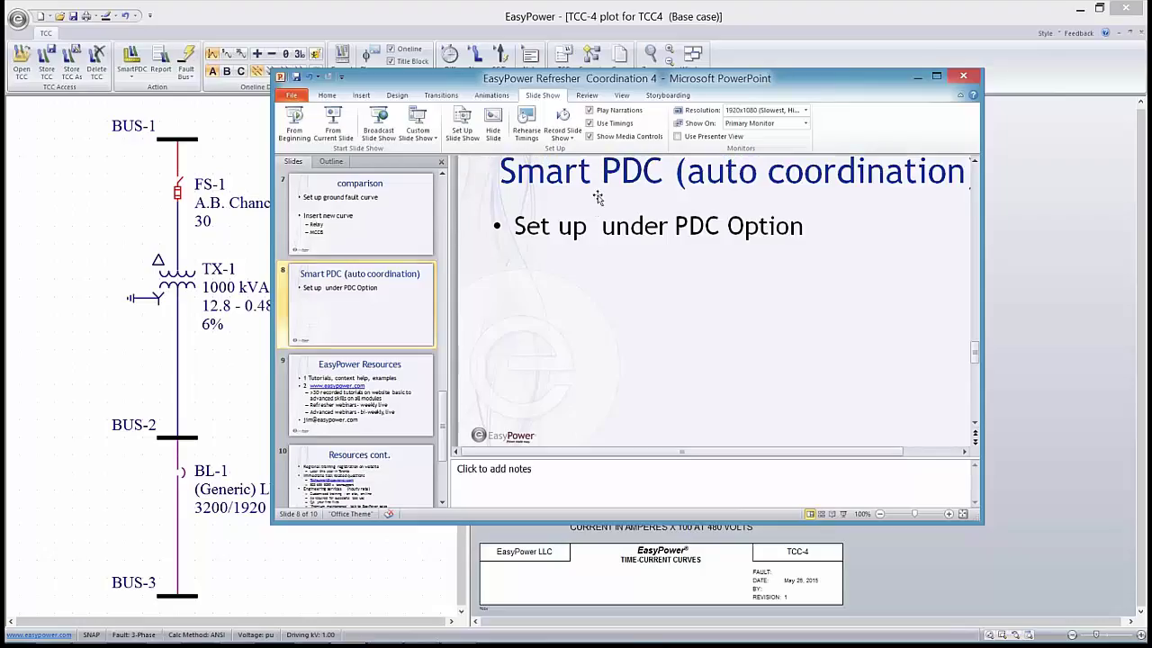
click(916, 77)
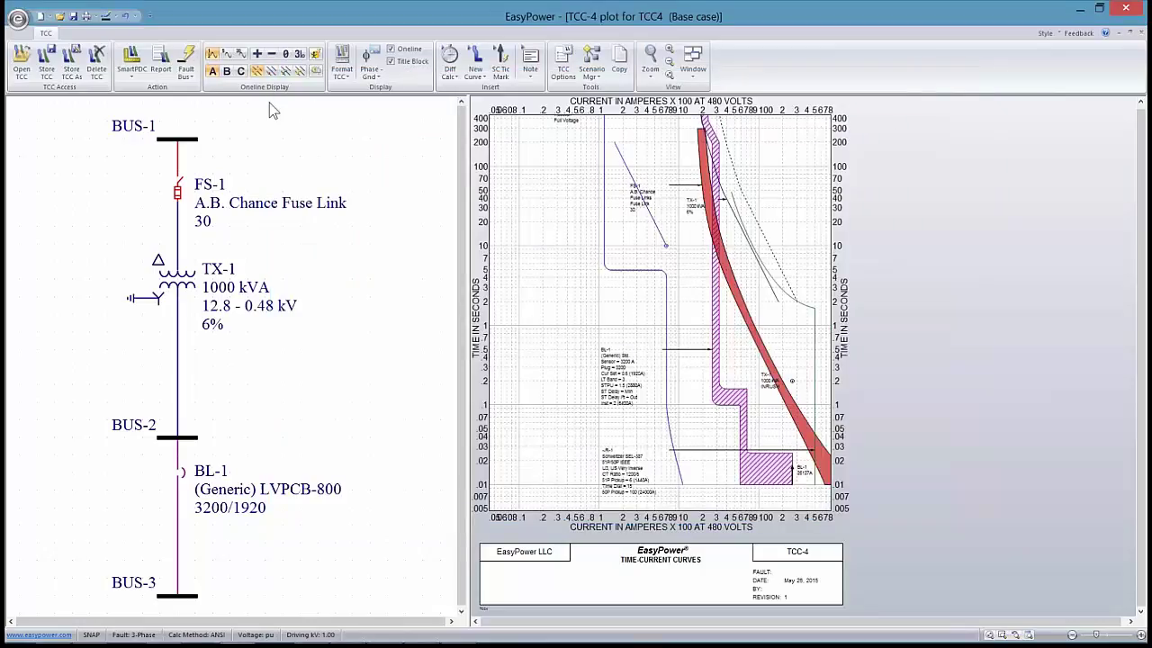
click(135, 79)
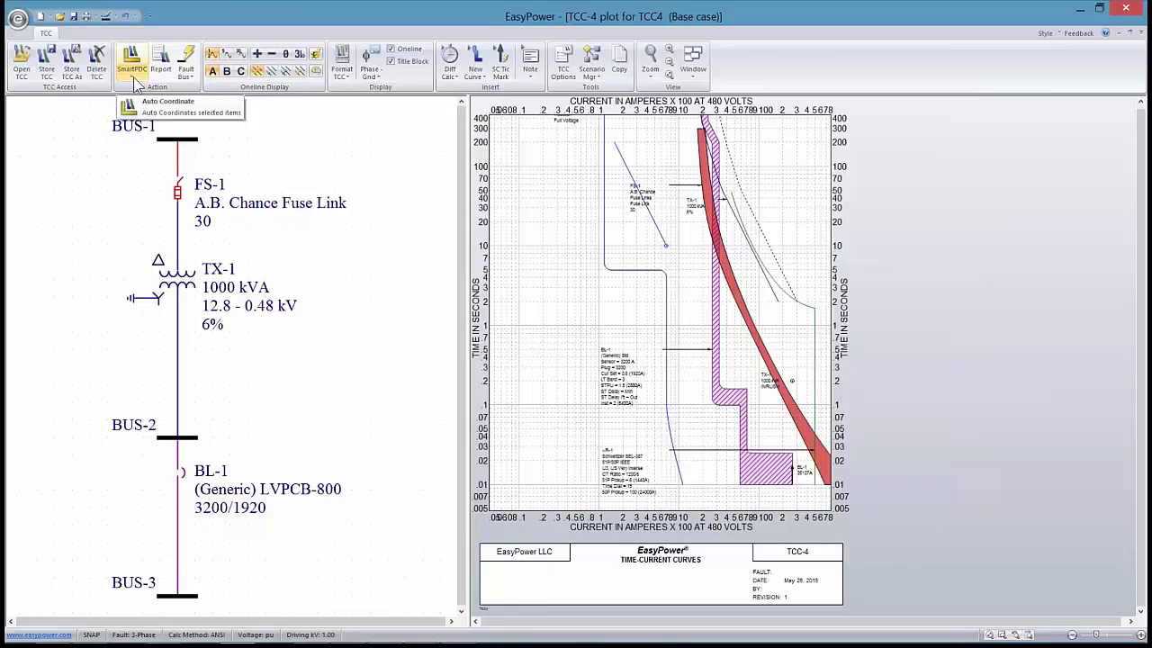
click(134, 82)
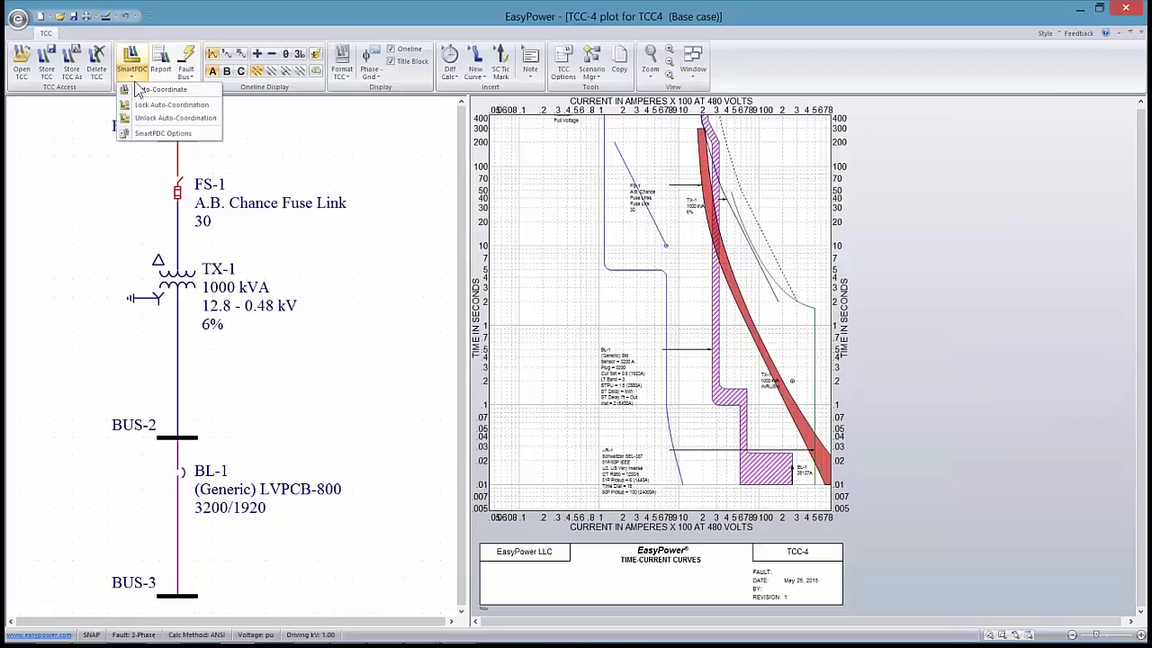
click(163, 133)
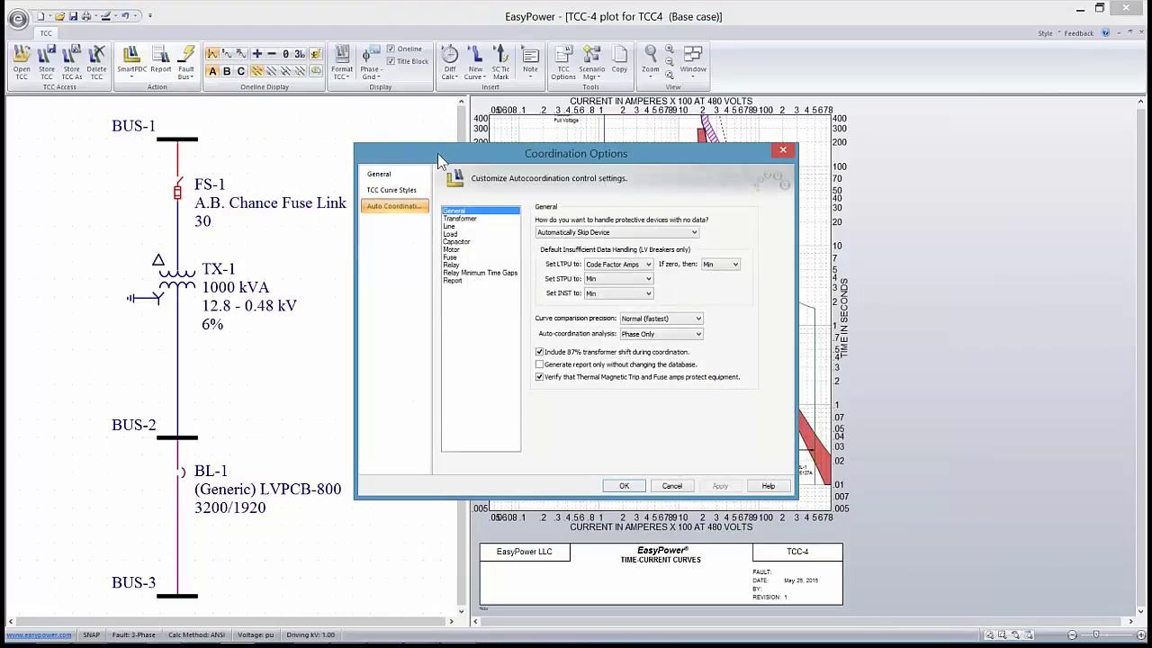
drag(441, 164, 810, 367)
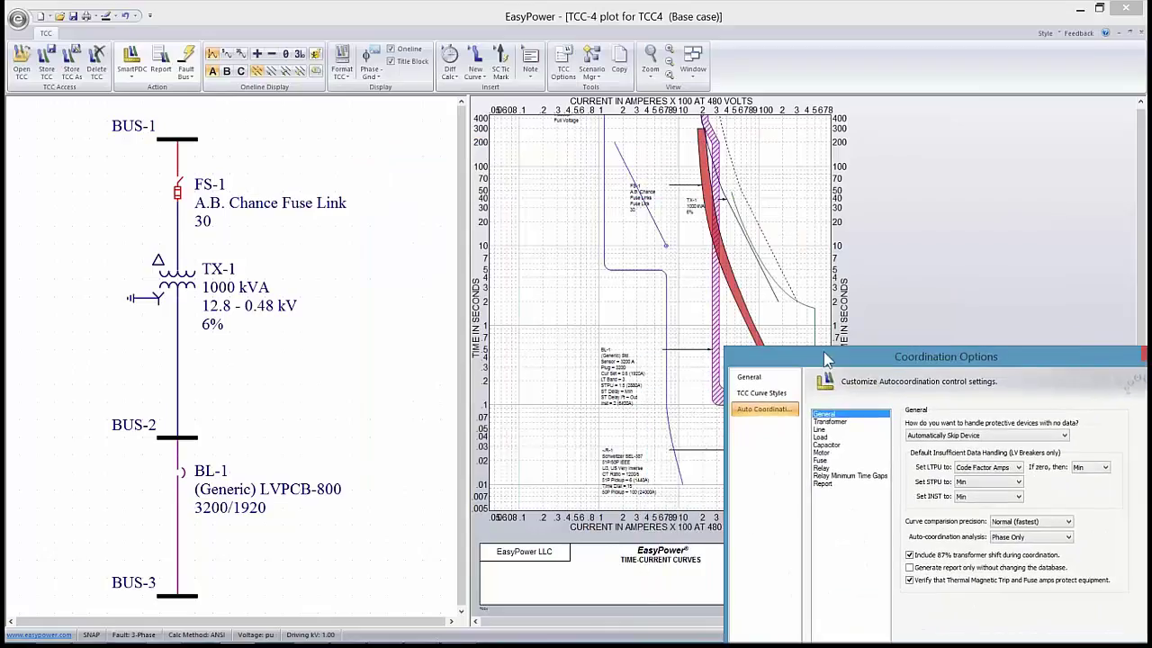
drag(826, 358, 688, 123)
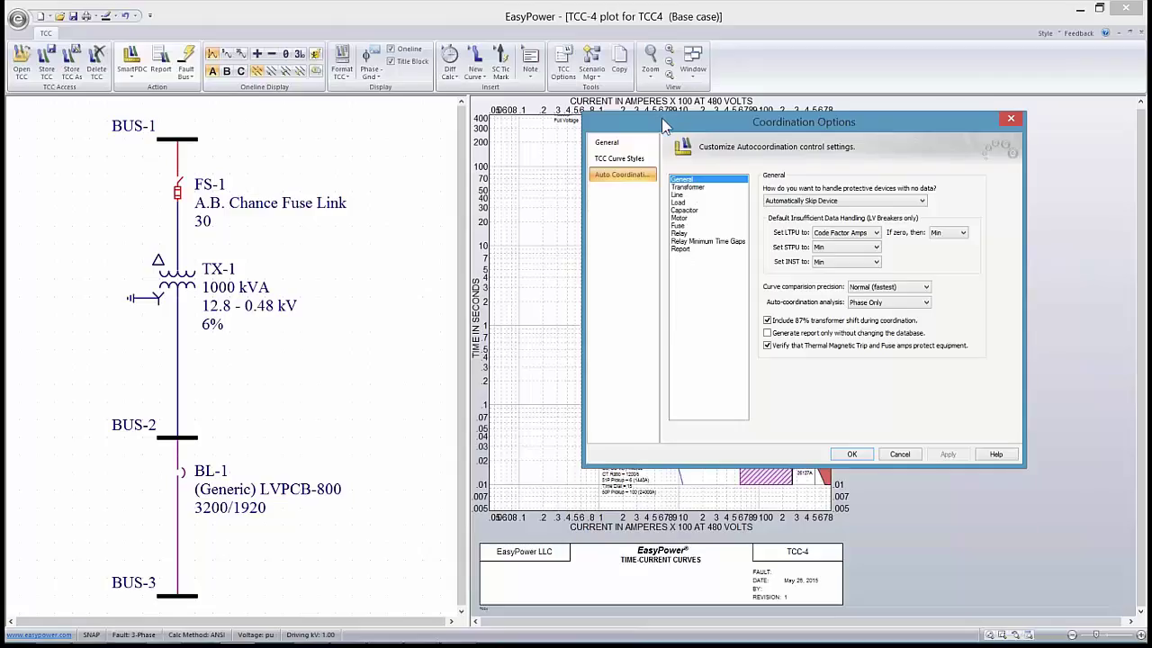
drag(661, 118, 658, 286)
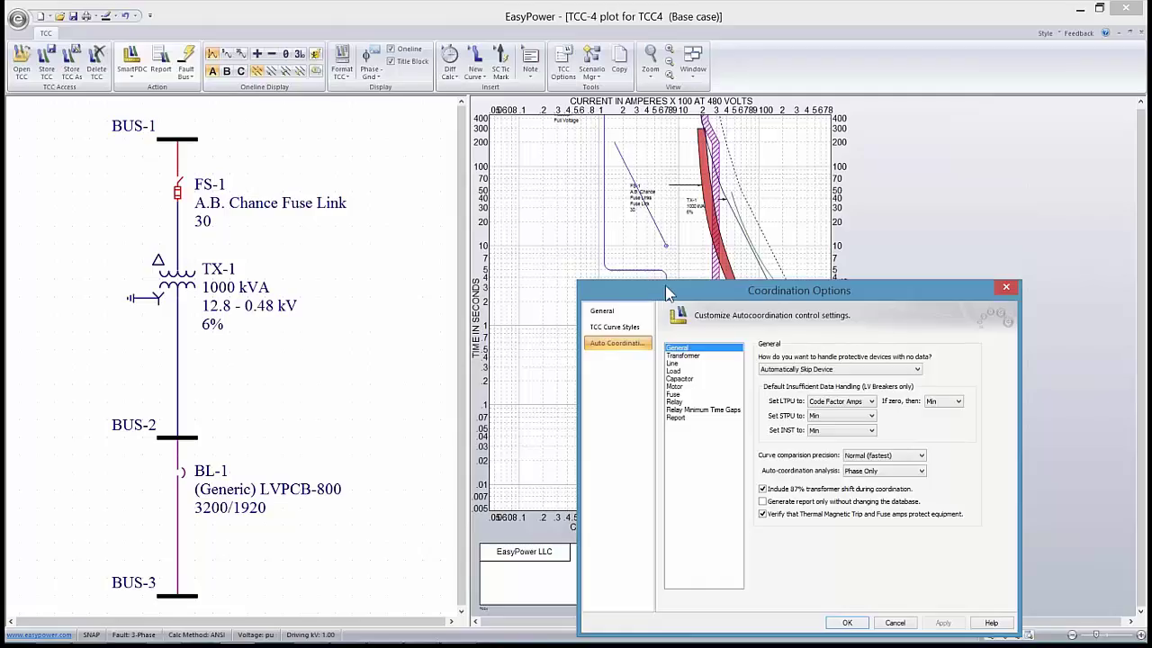
drag(665, 285, 693, 333)
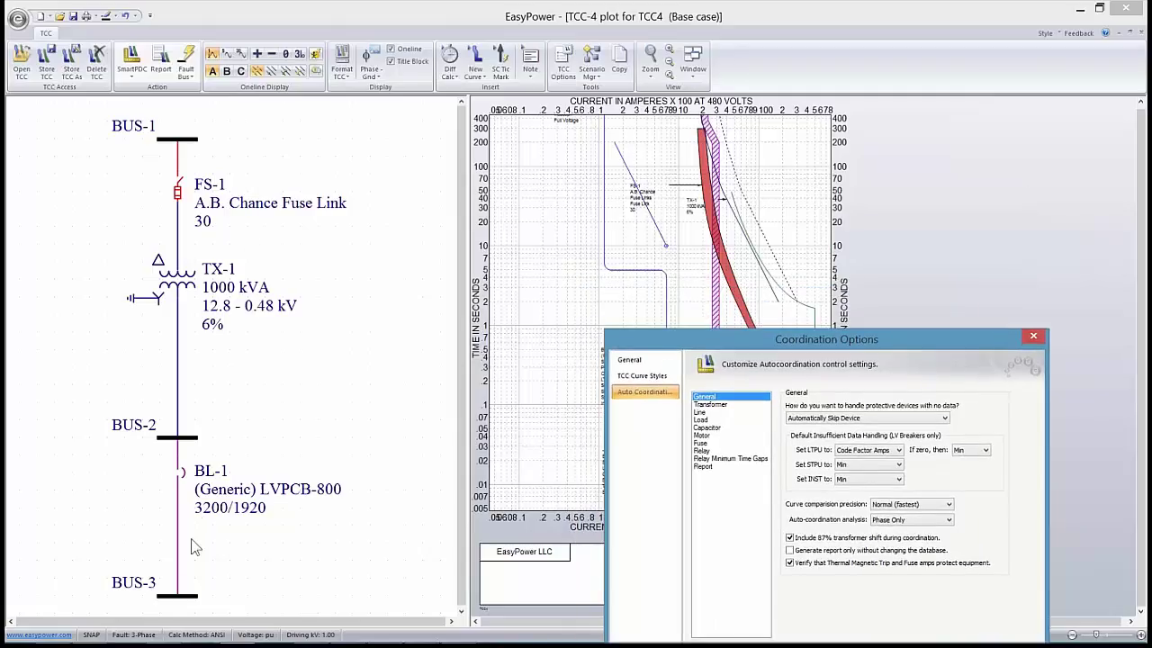
drag(764, 340, 692, 169)
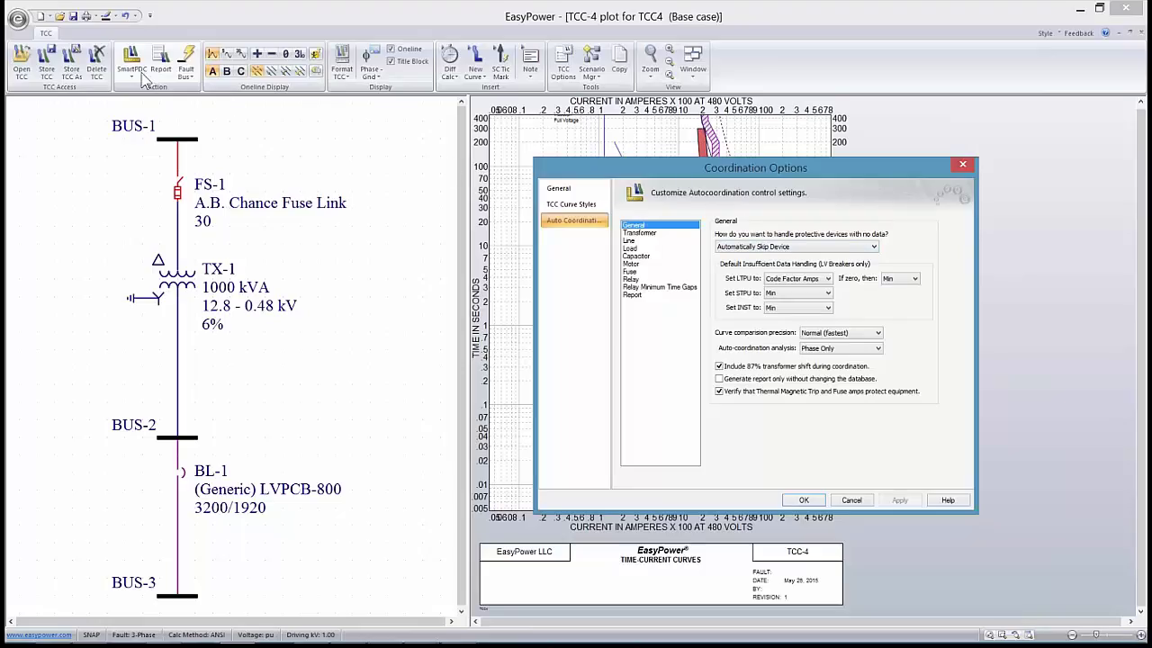
Step: Close and reopen SmartPDC Coordination Options, moving the window up and right
click(961, 165)
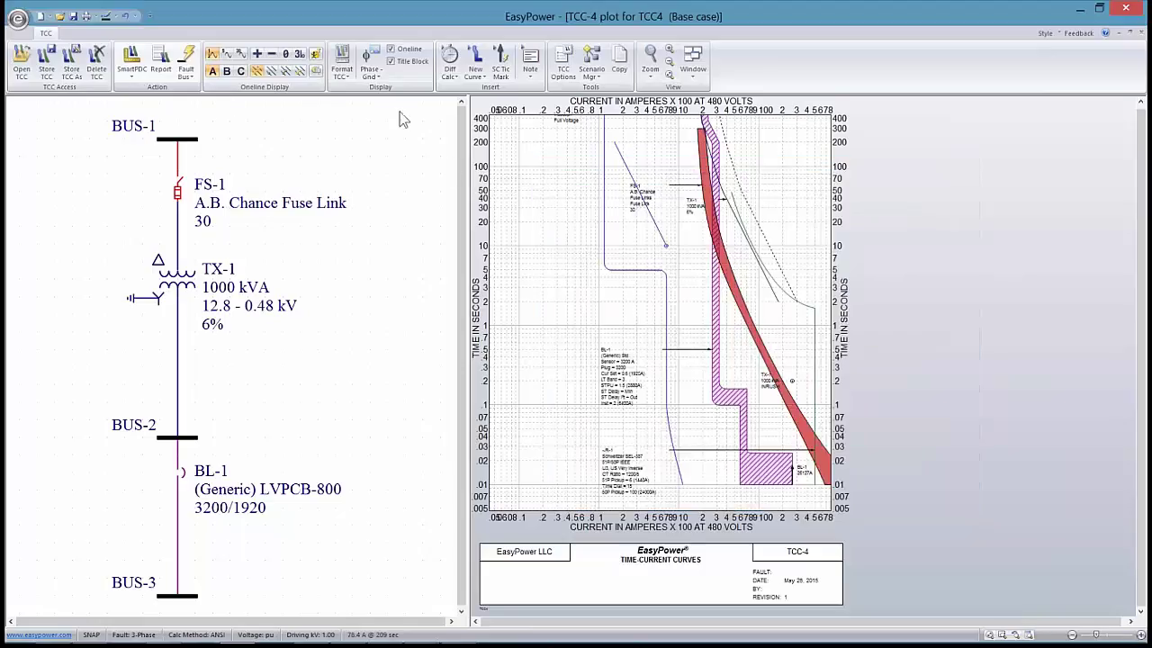
click(131, 79)
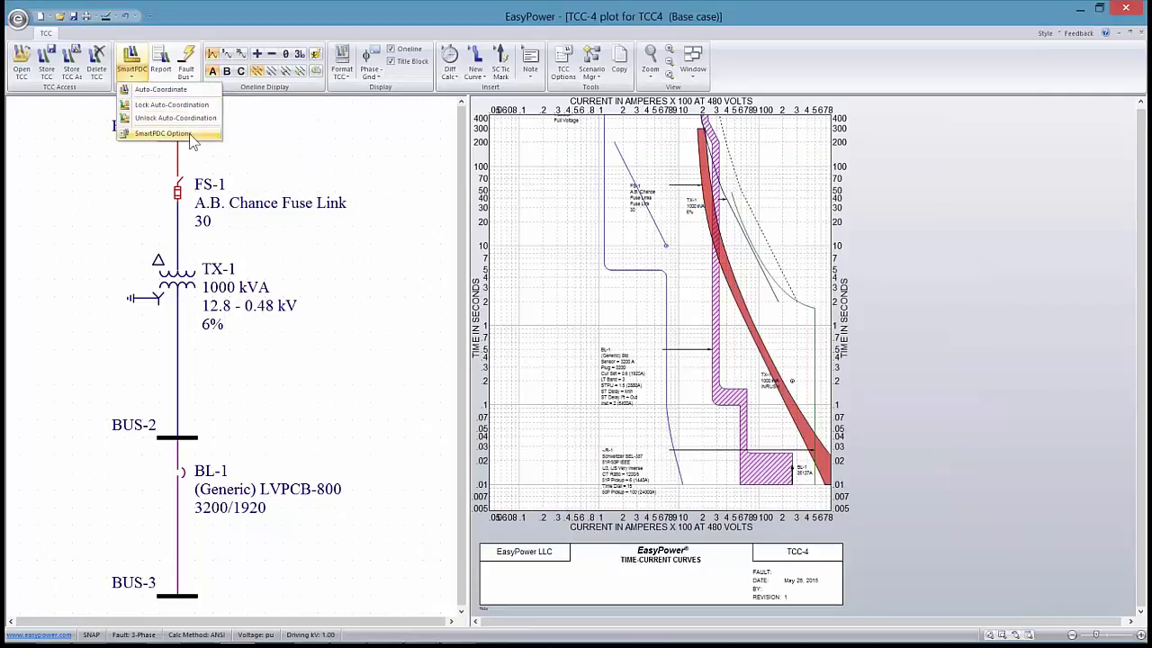
click(170, 146)
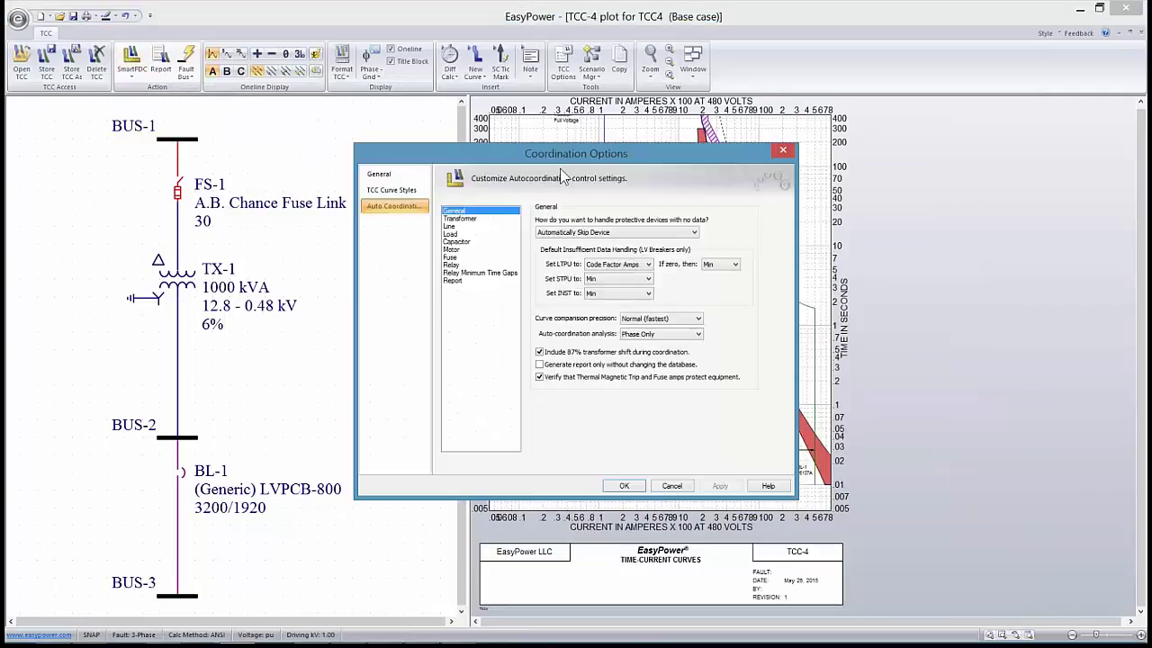
drag(564, 157, 731, 78)
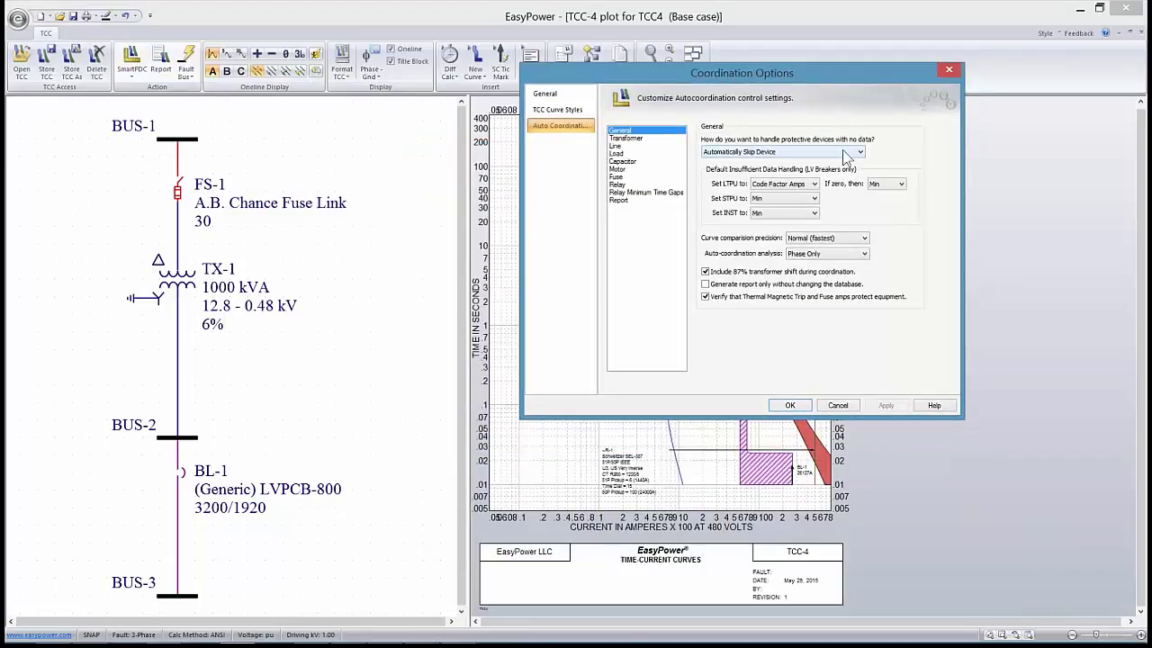
Step: Review the no-data device setting, keeping Automatically Skip Device
click(745, 153)
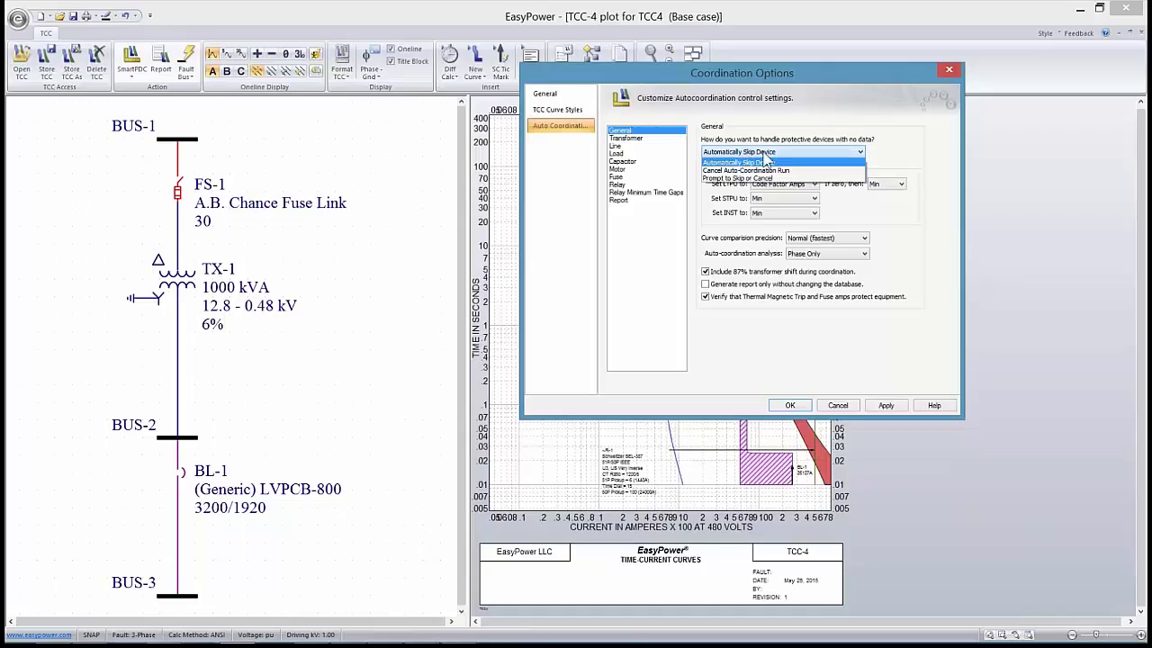
click(763, 162)
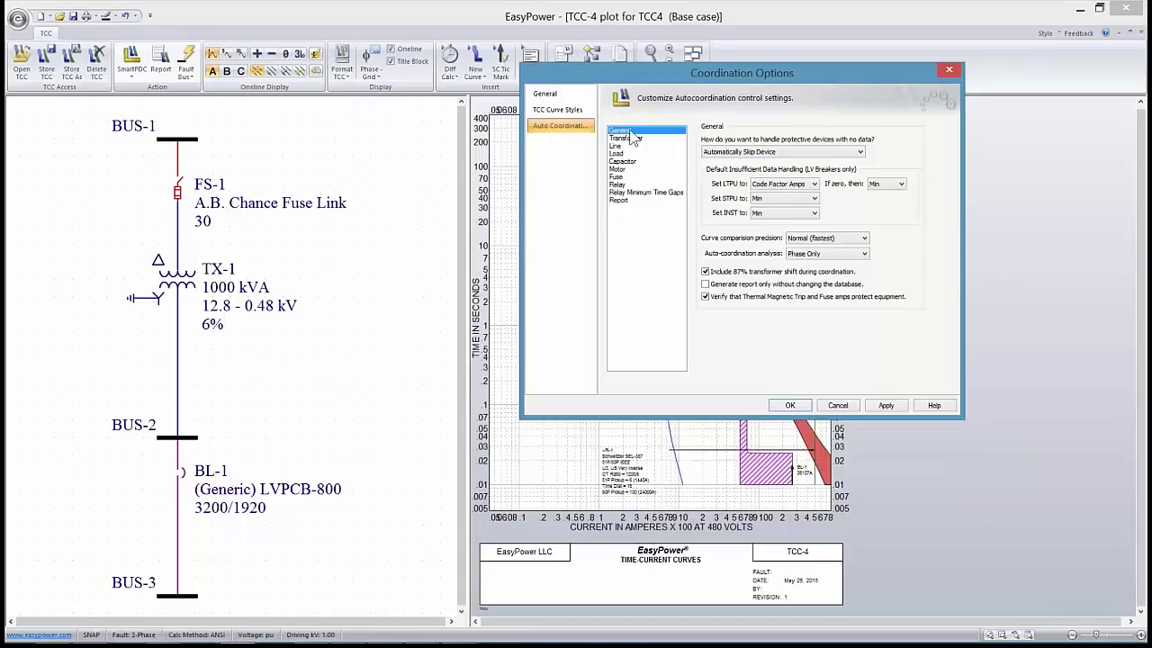
drag(632, 74, 624, 127)
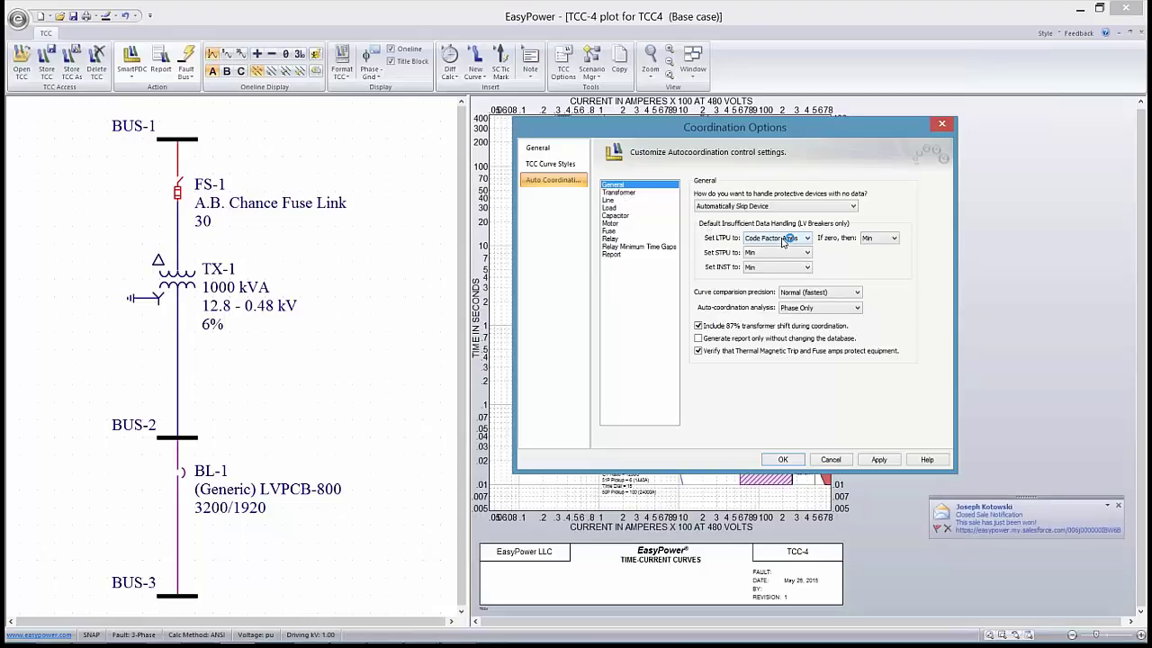
click(852, 207)
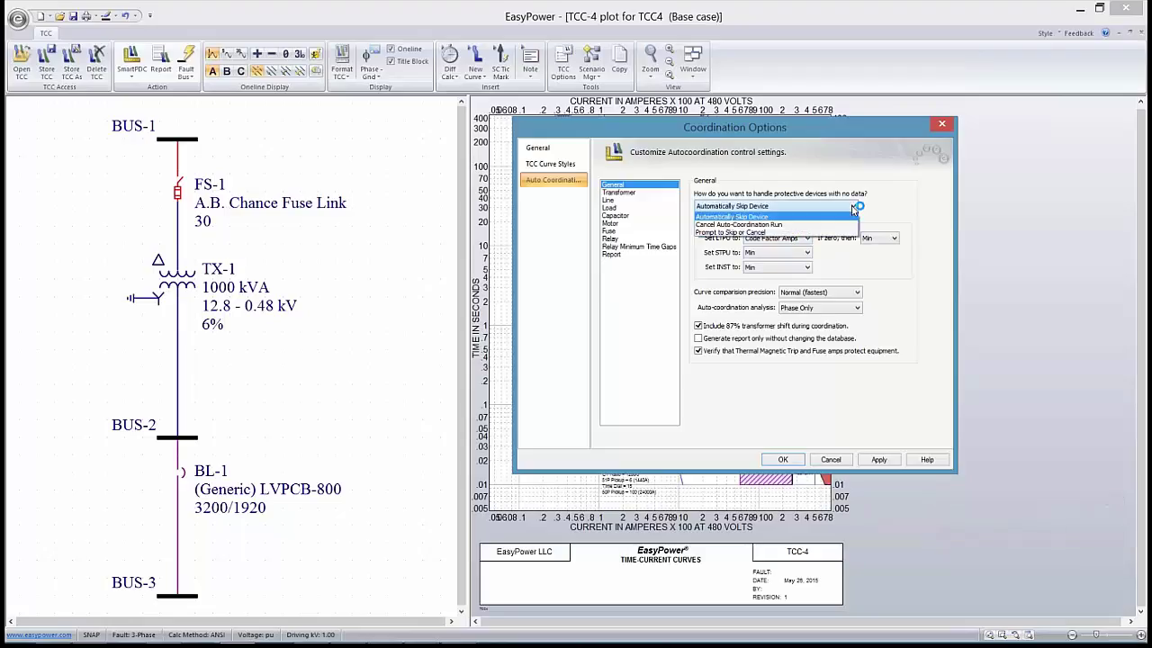
click(769, 208)
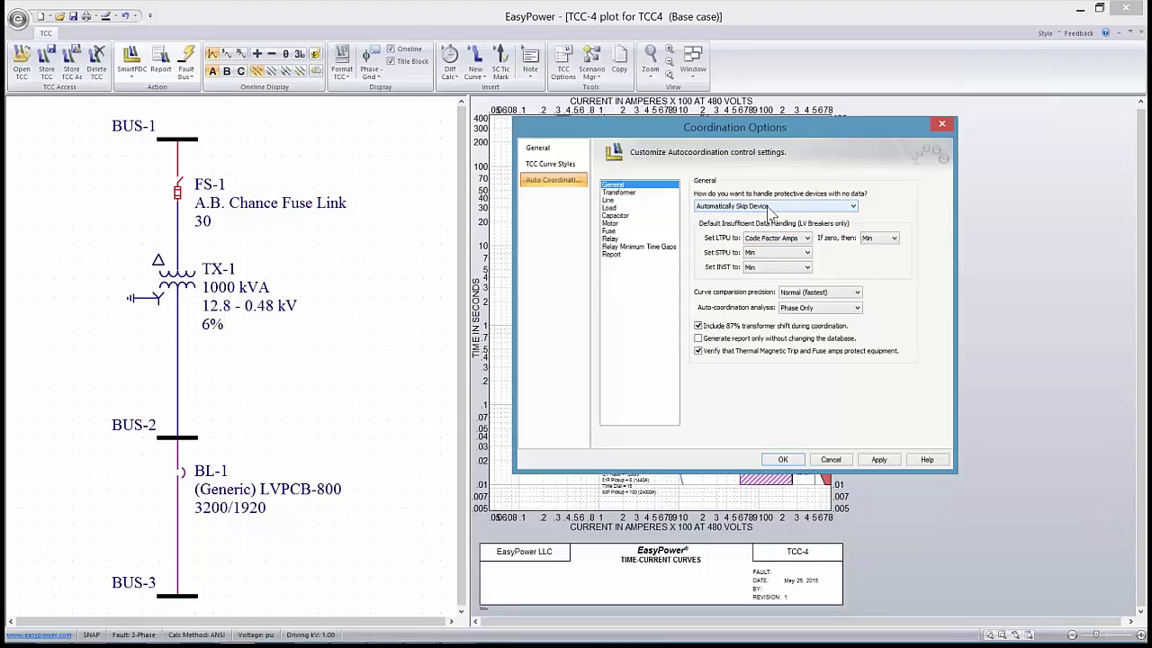
Step: Review the Transformer, Line and Load auto-coordination pages, keeping Code Factor Load Amps for LTPU
click(637, 195)
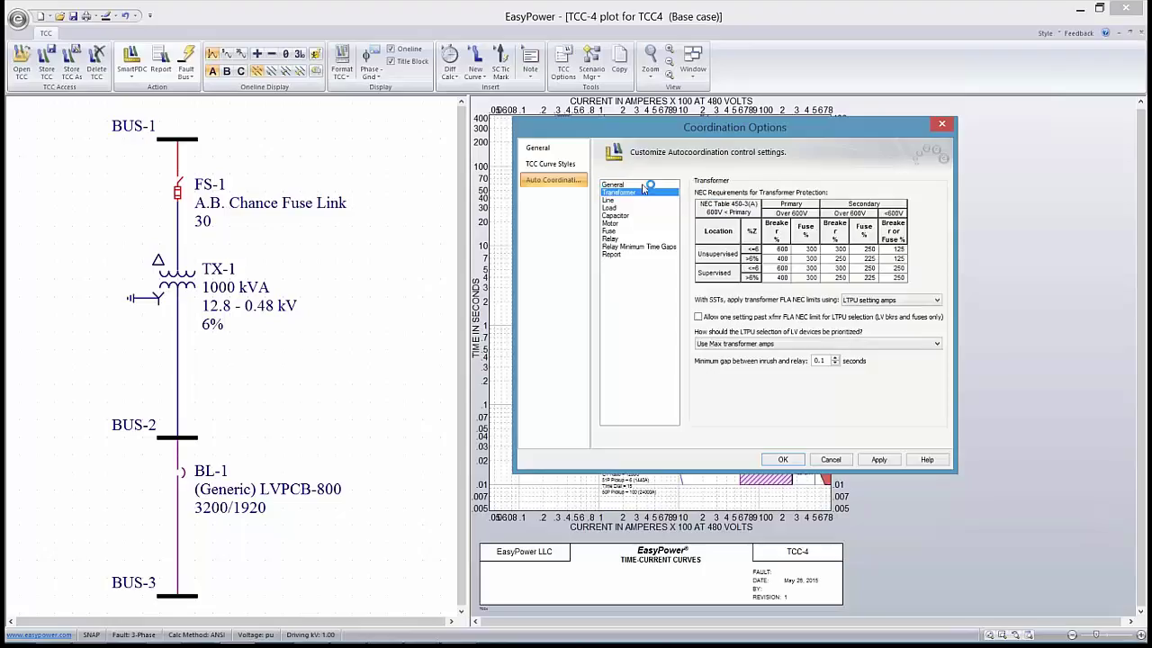
click(641, 185)
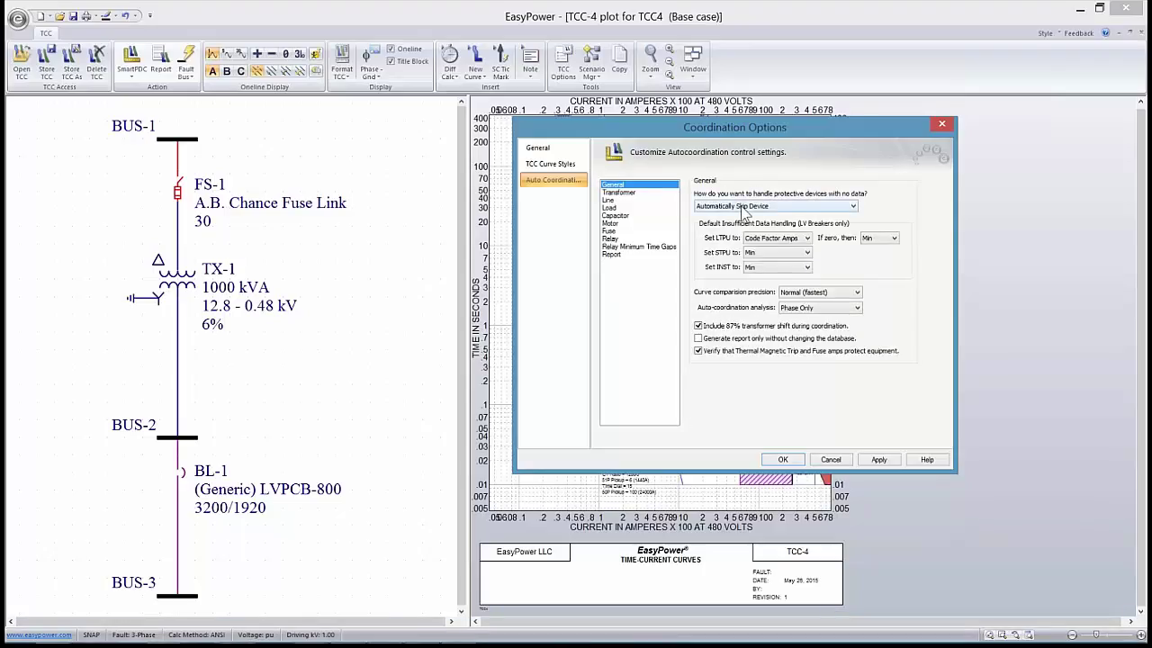
click(630, 194)
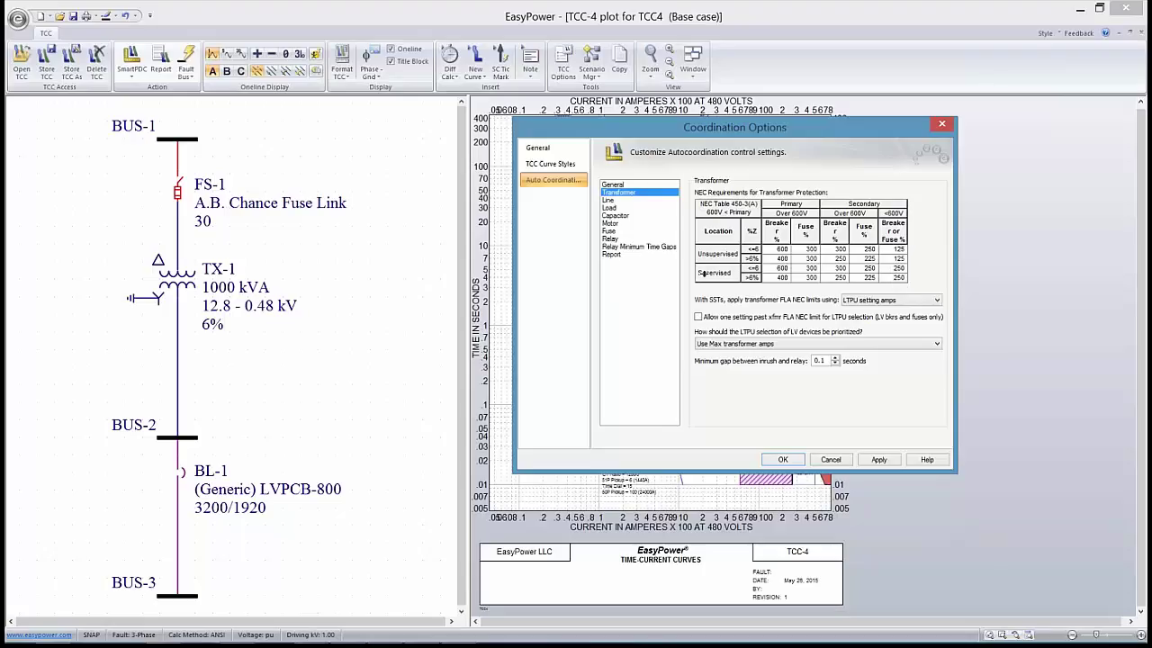
click(614, 200)
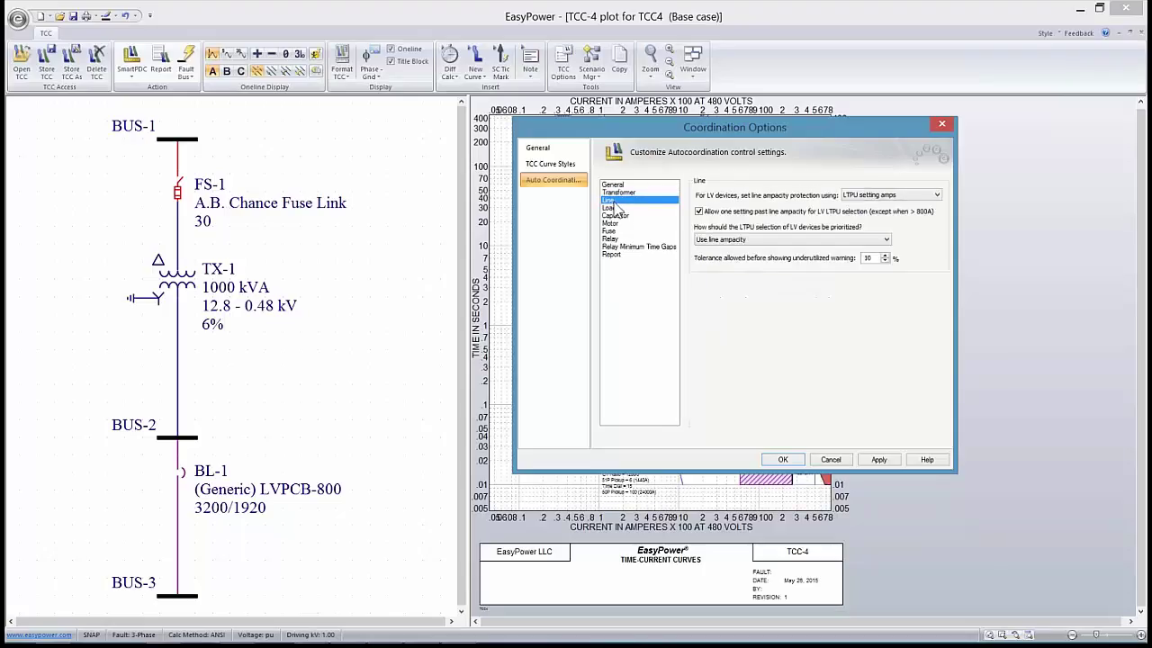
click(699, 212)
click(614, 208)
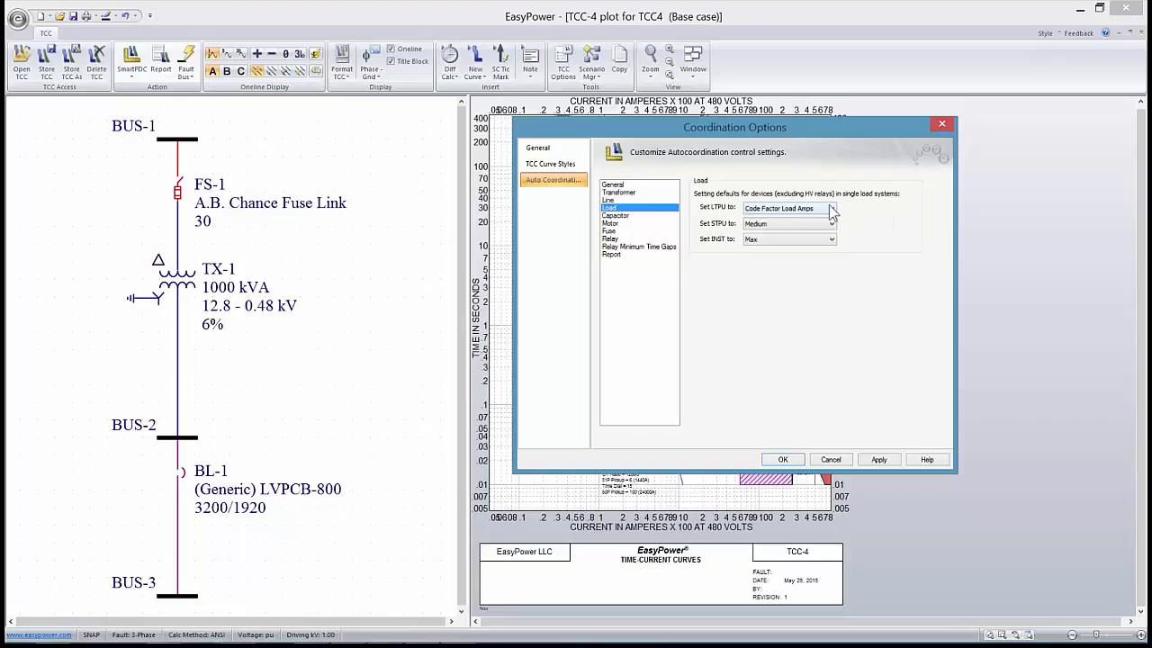
click(832, 210)
click(832, 209)
Step: Review the Motor, Capacitor, Fuse, Relay, Minimum Time Gaps and Report pages, then cancel without changes
click(619, 224)
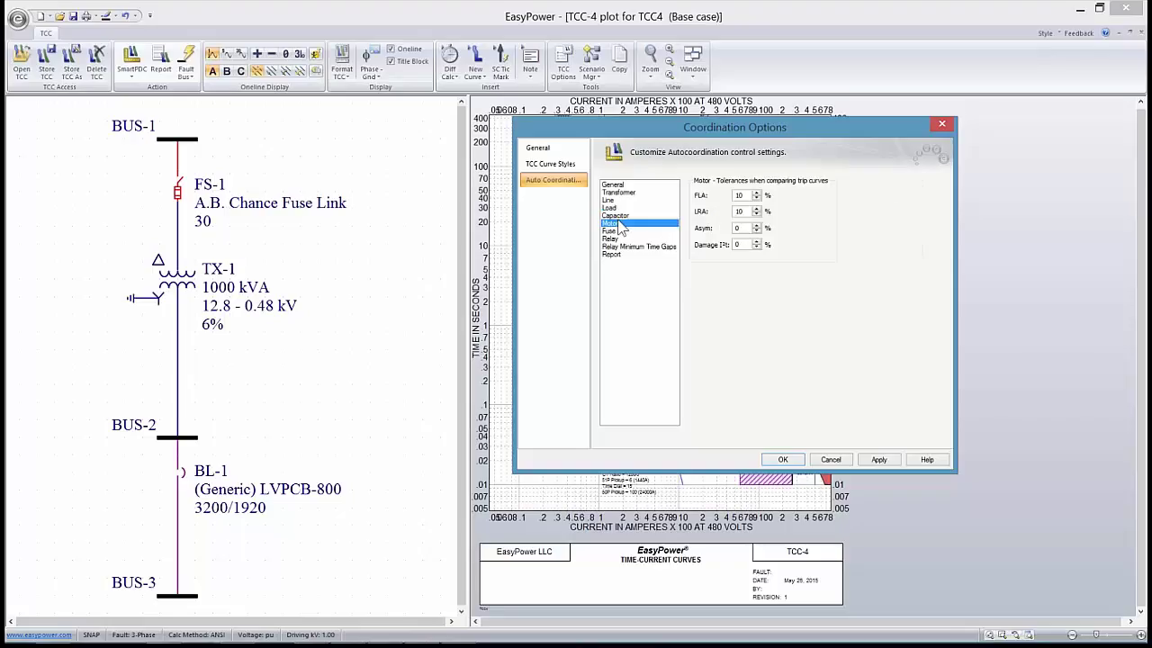
click(617, 216)
click(619, 223)
click(618, 232)
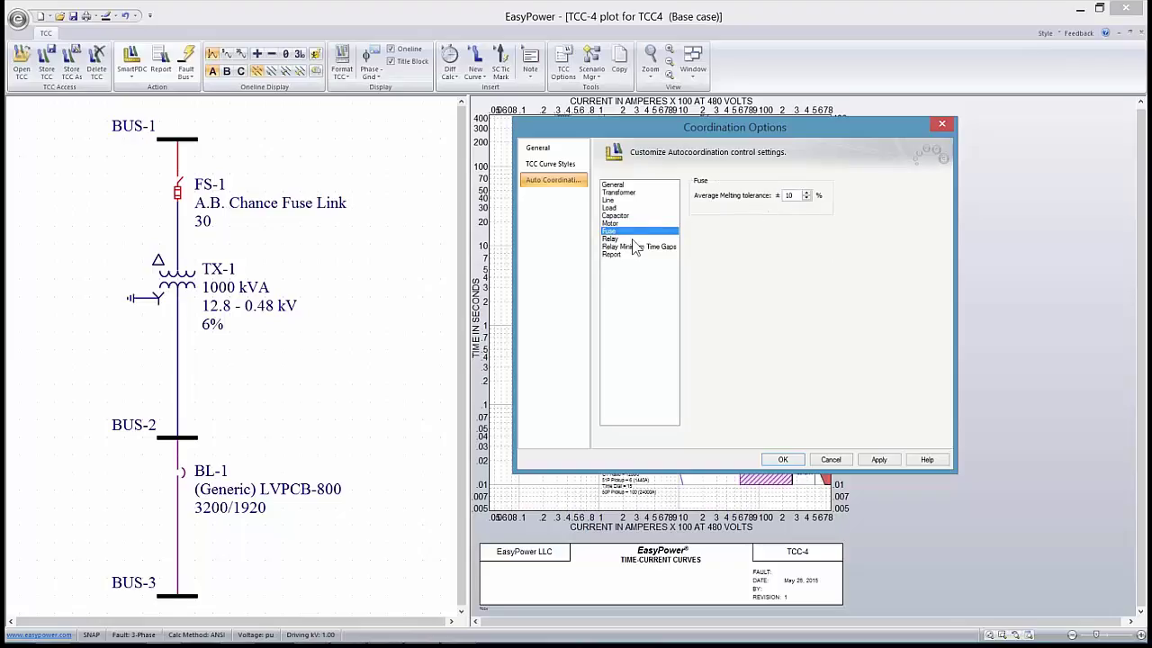
click(670, 237)
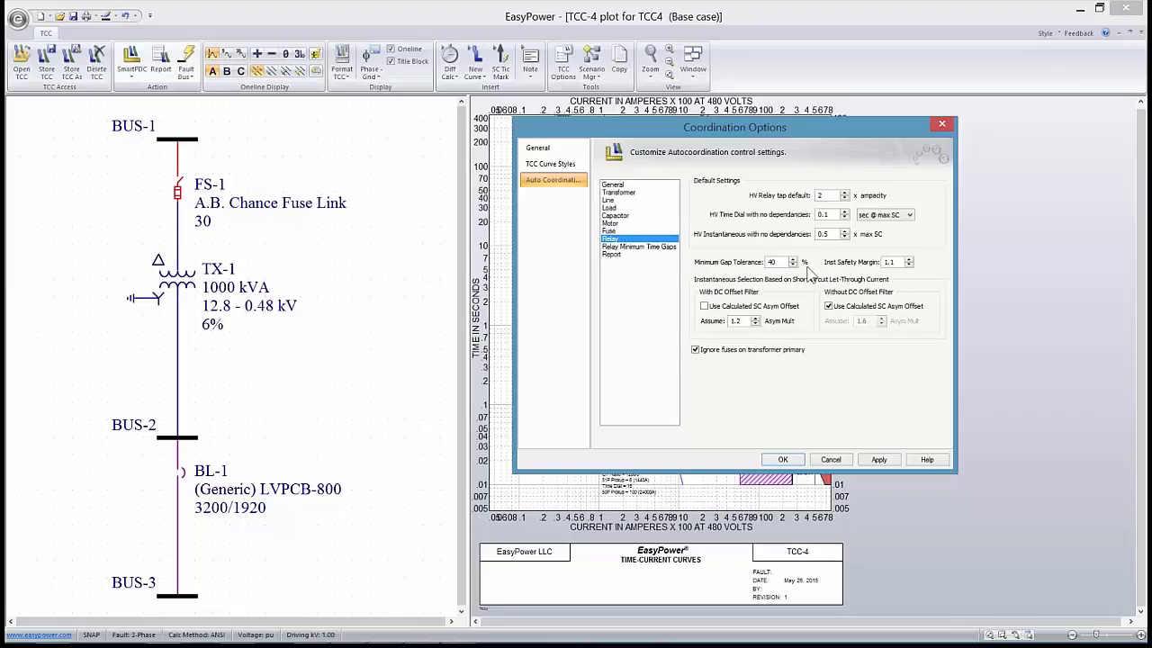
click(638, 247)
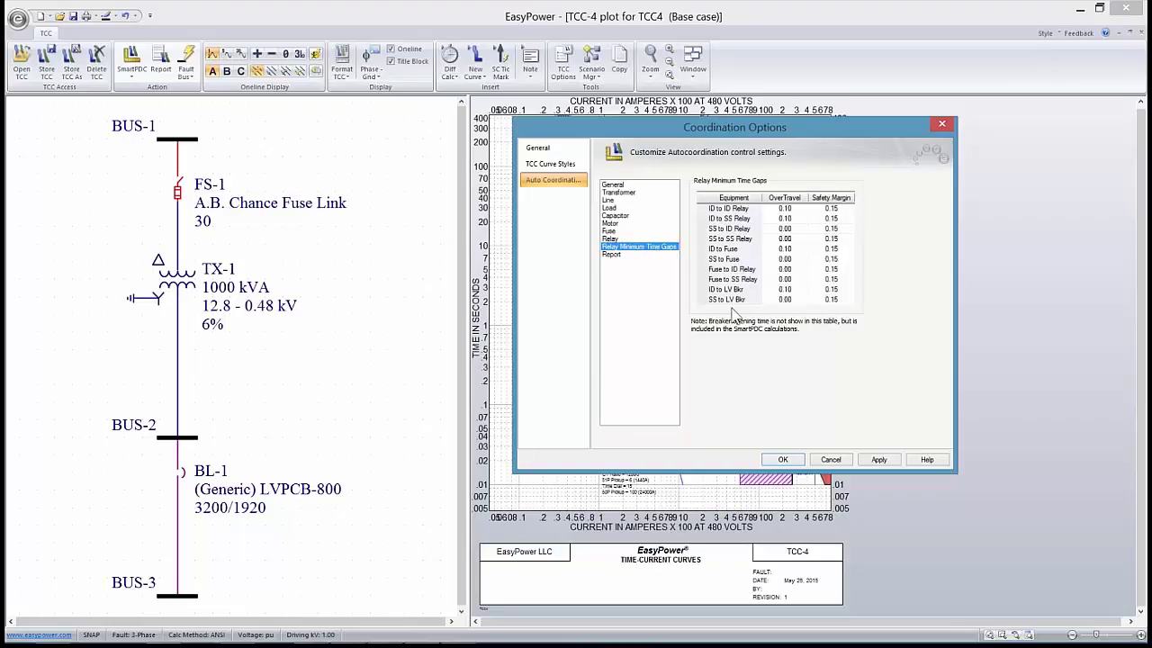
click(621, 256)
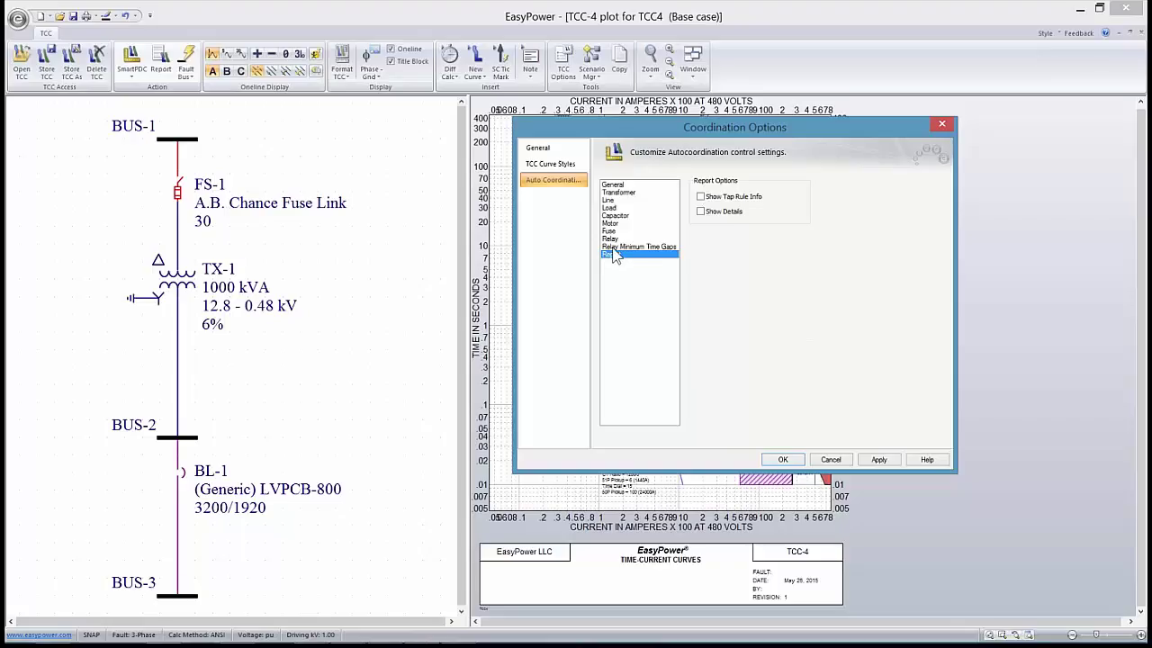
click(613, 185)
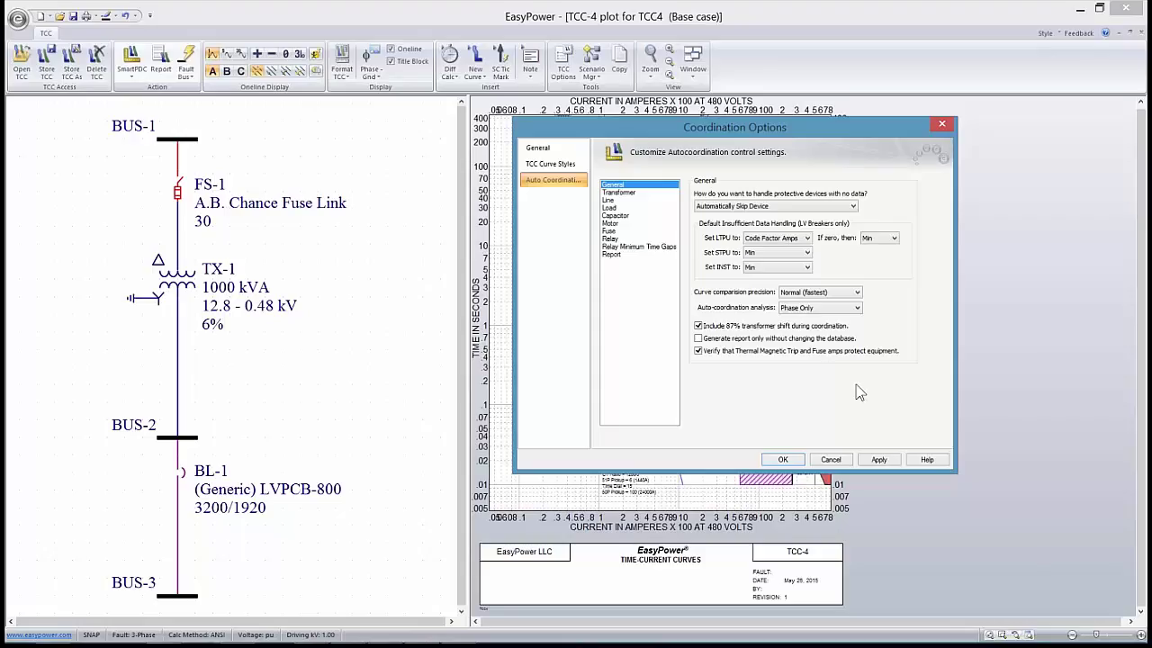
click(824, 459)
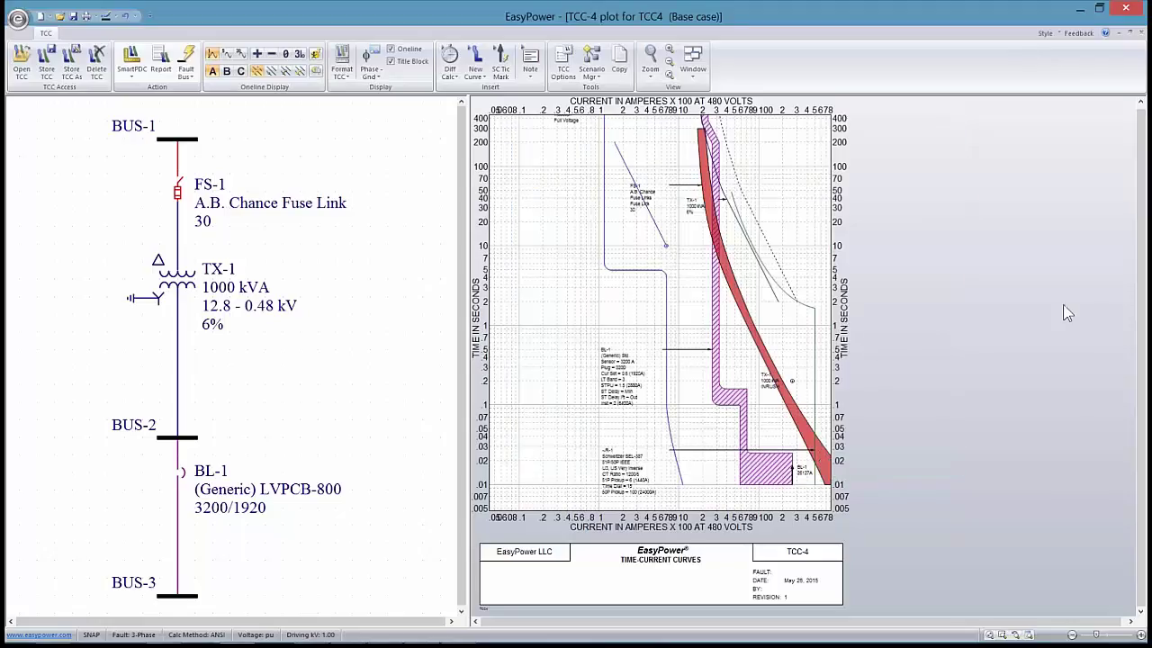